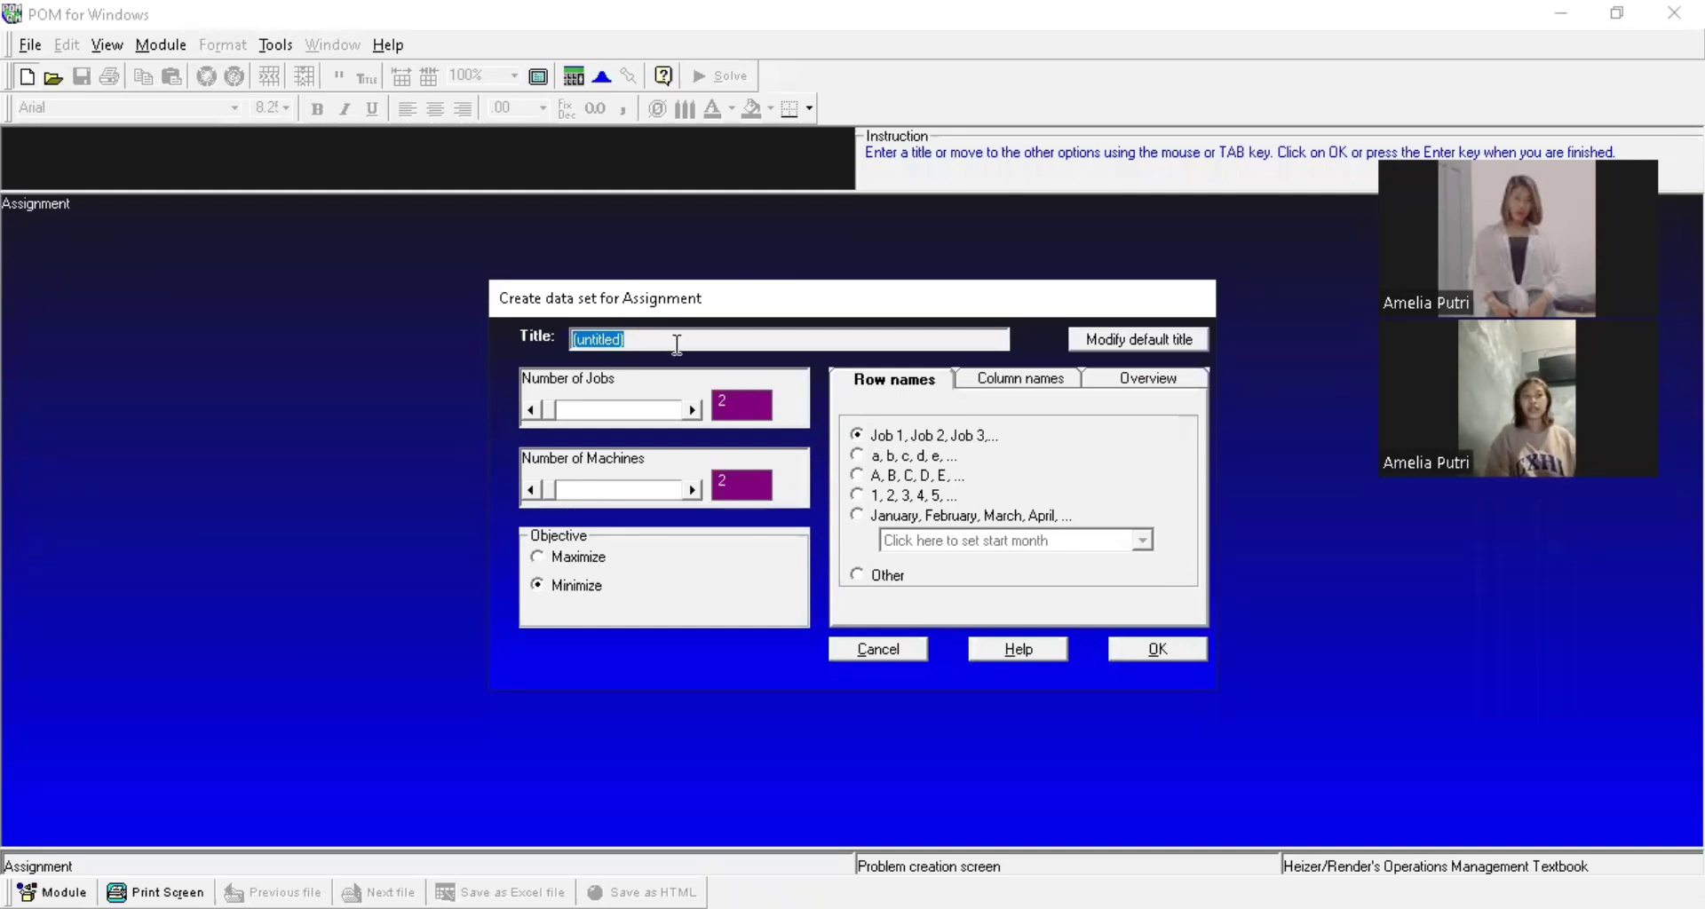
Title the new assignment data set "perusahaan kecil"
type("oer")
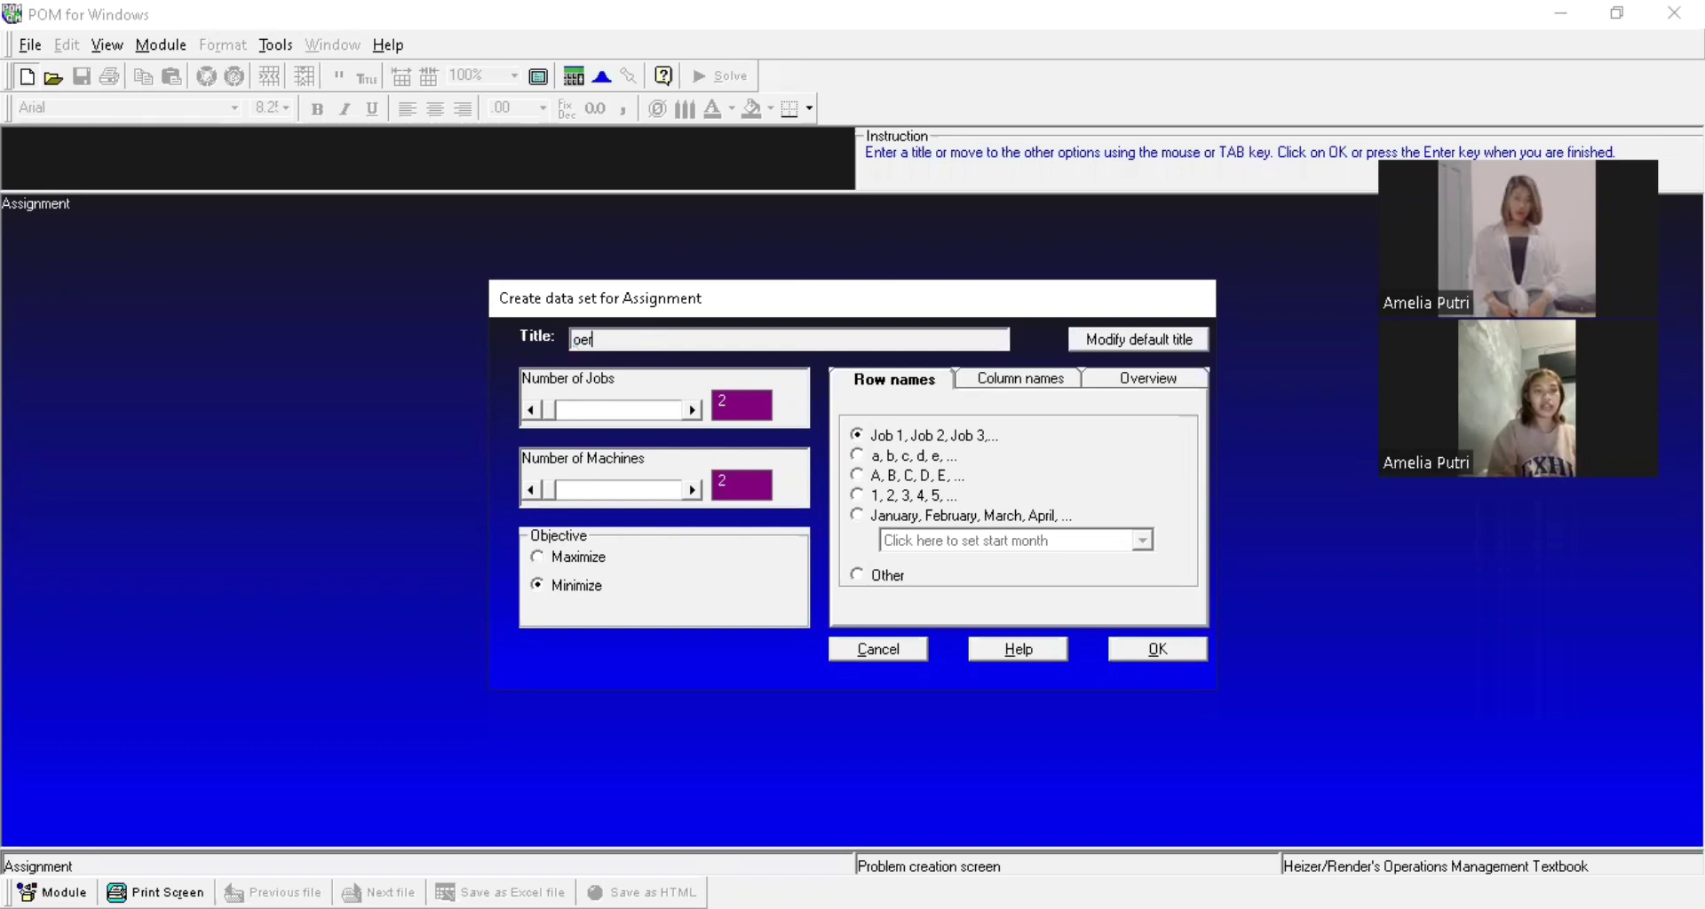
key("BackSpace")
key("BackSpace")
key("BackSpace")
type("perus")
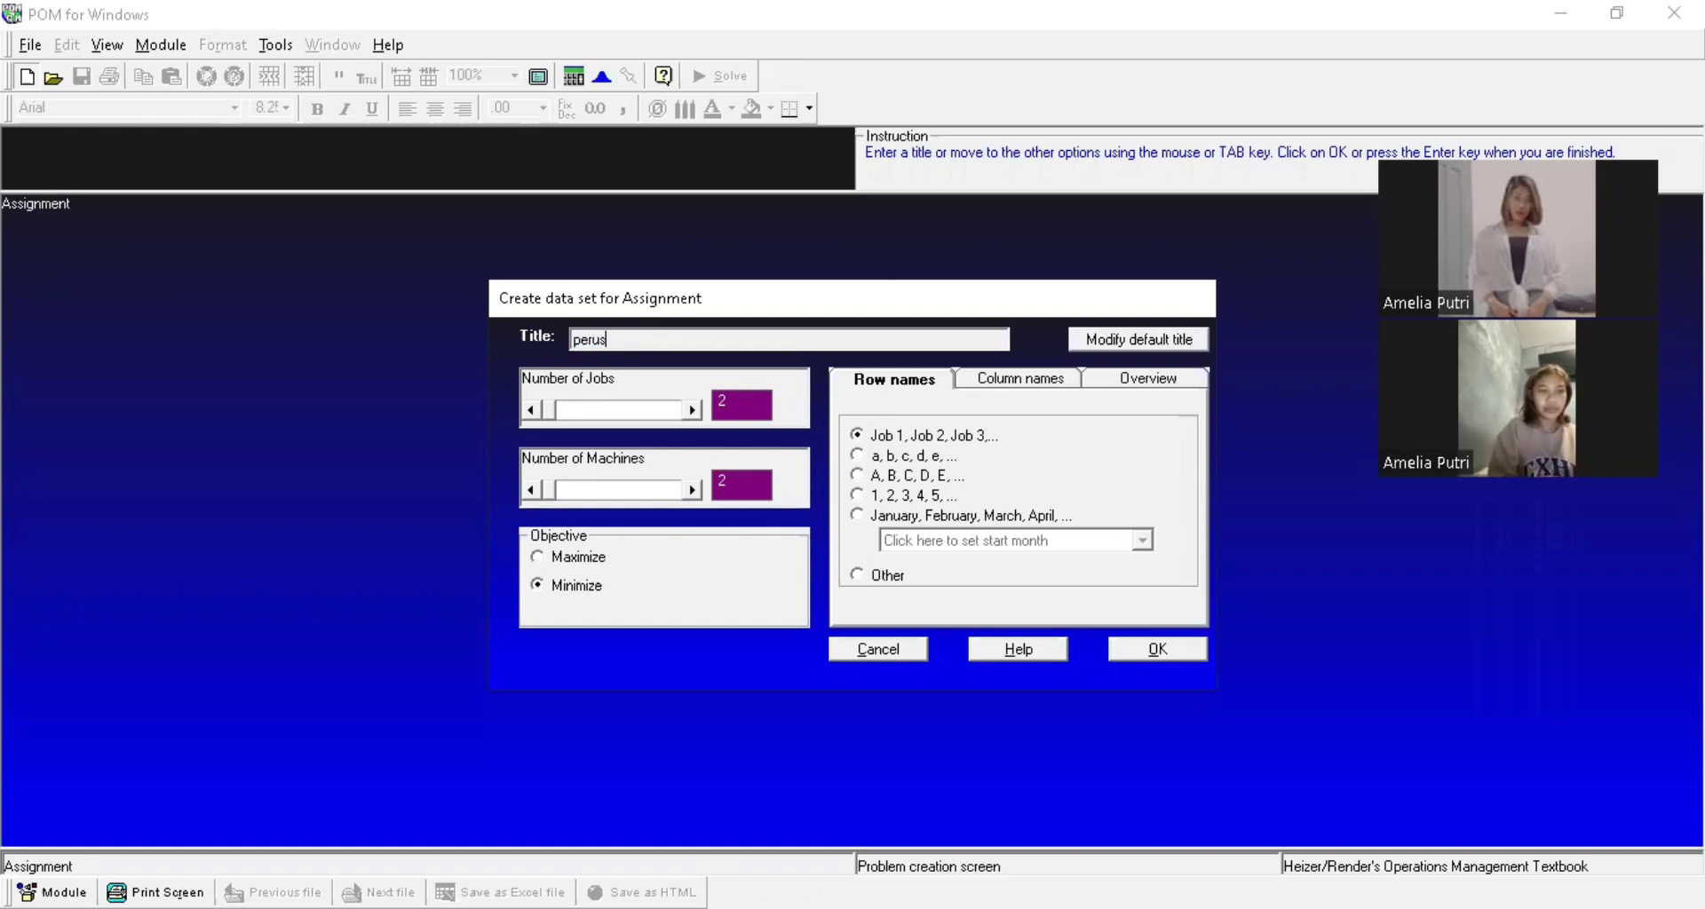
type("ahaan ke")
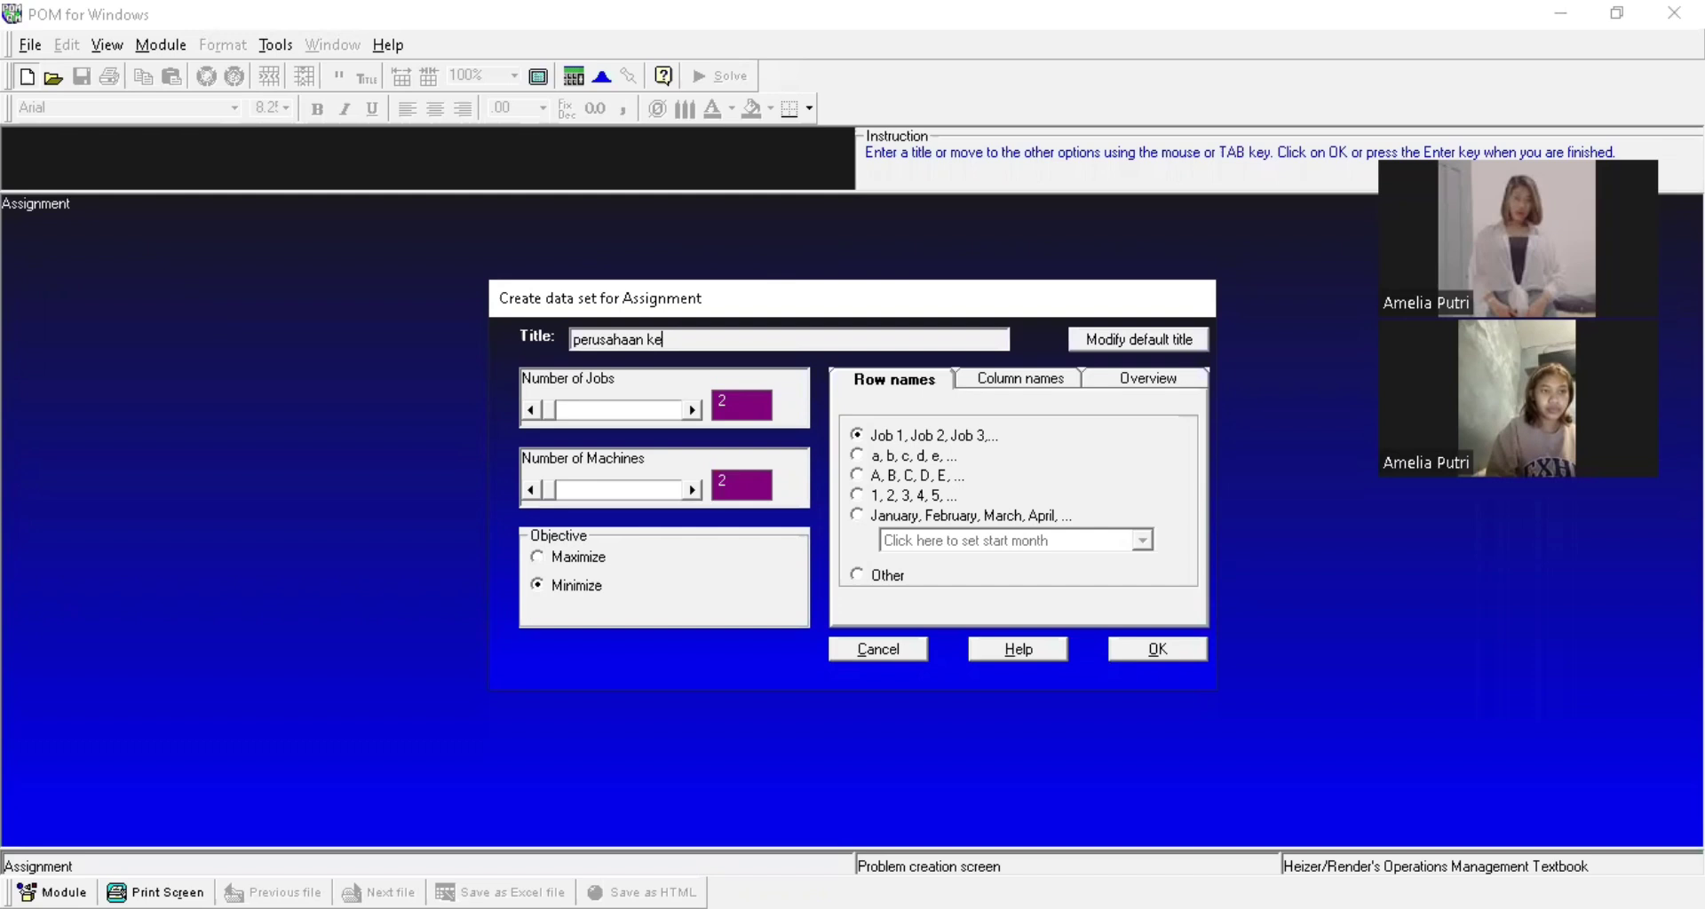
key("BackSpace")
type("cil")
key("BackSpace")
key("BackSpace")
key("BackSpace")
type("ecil")
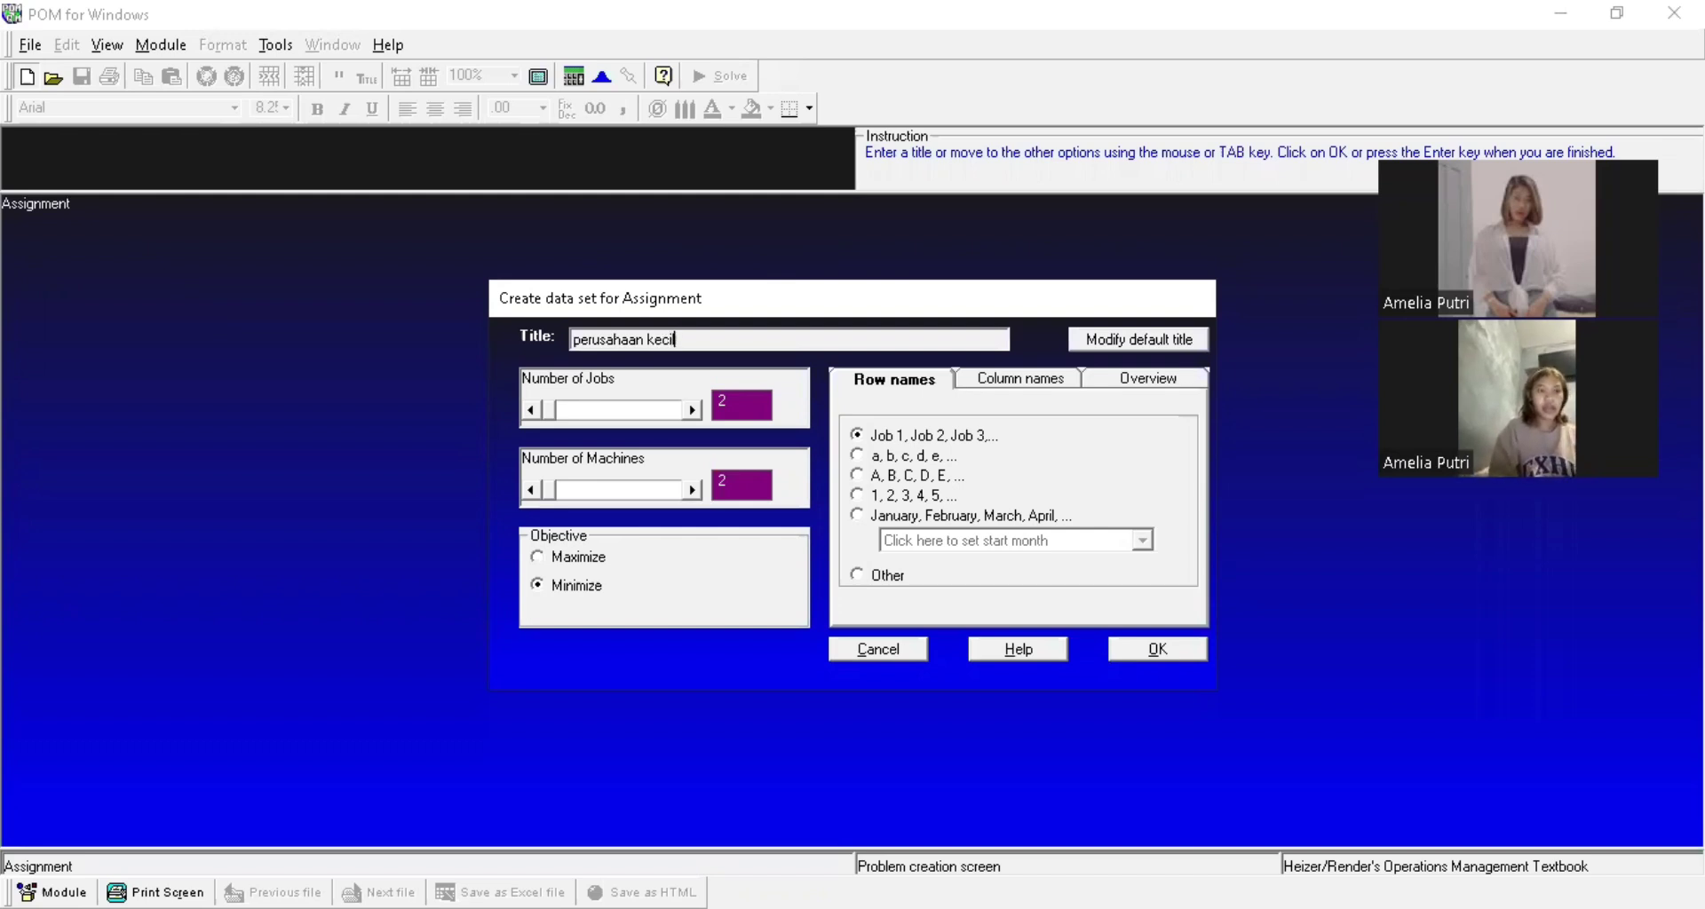
Set the number of jobs and machines to 4 and create the data set with the Minimize objective
left_click(740, 407)
type("4")
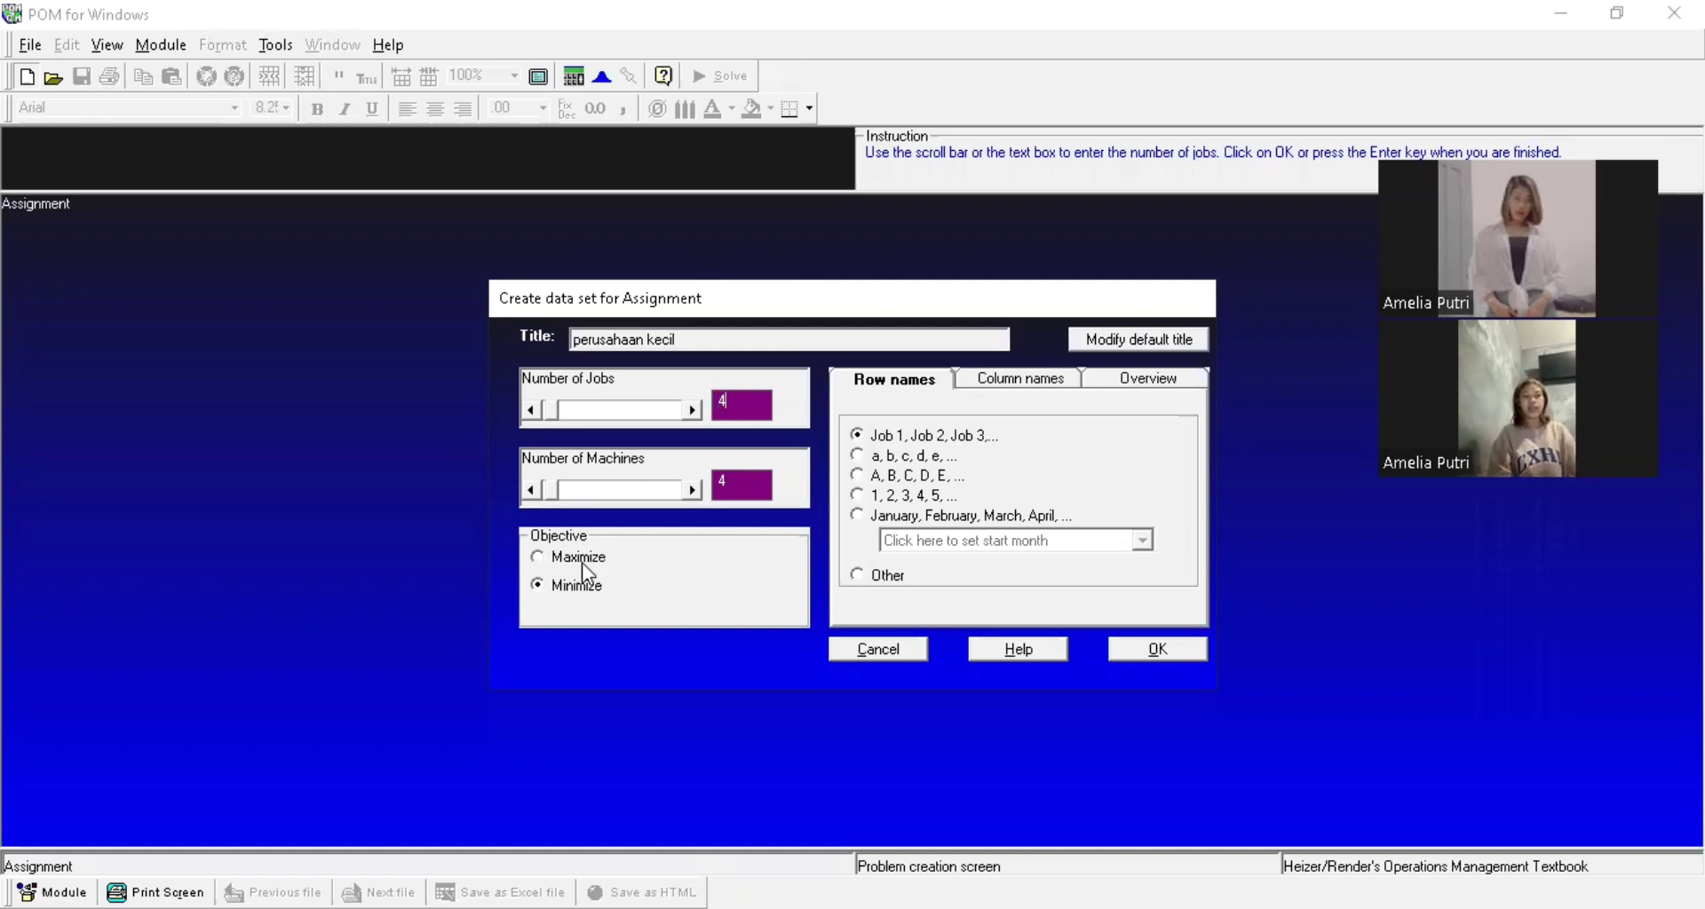
left_click(1157, 649)
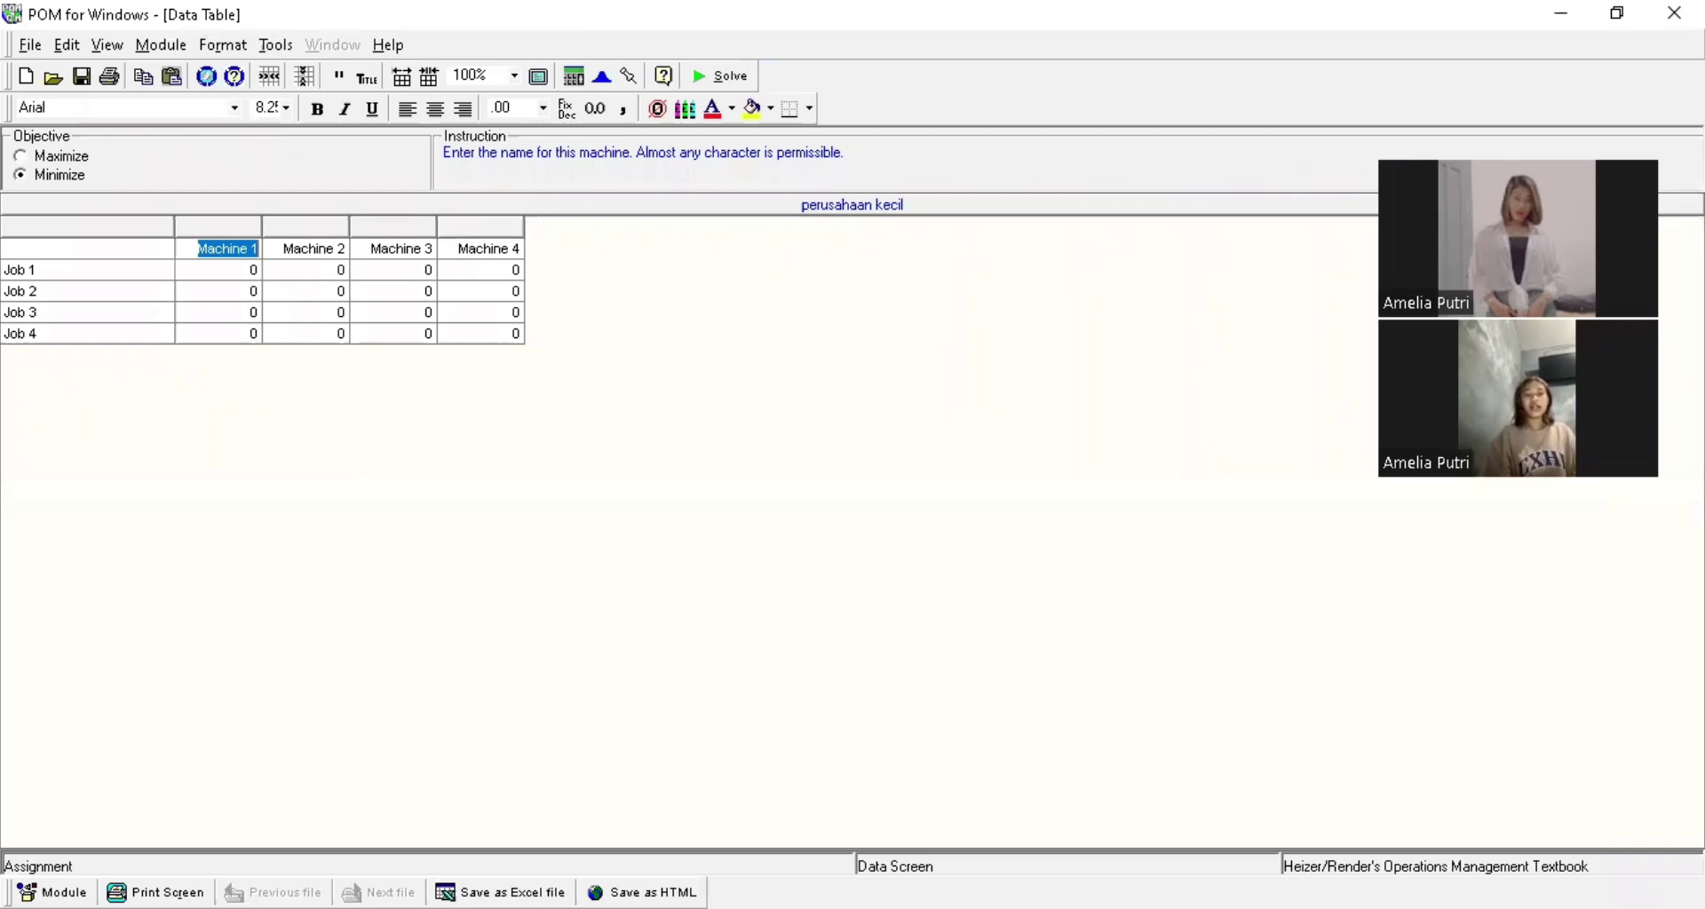
Rename the four job rows with the employees' names from the cost table in the Word document, in the same order
key("alt+Tab")
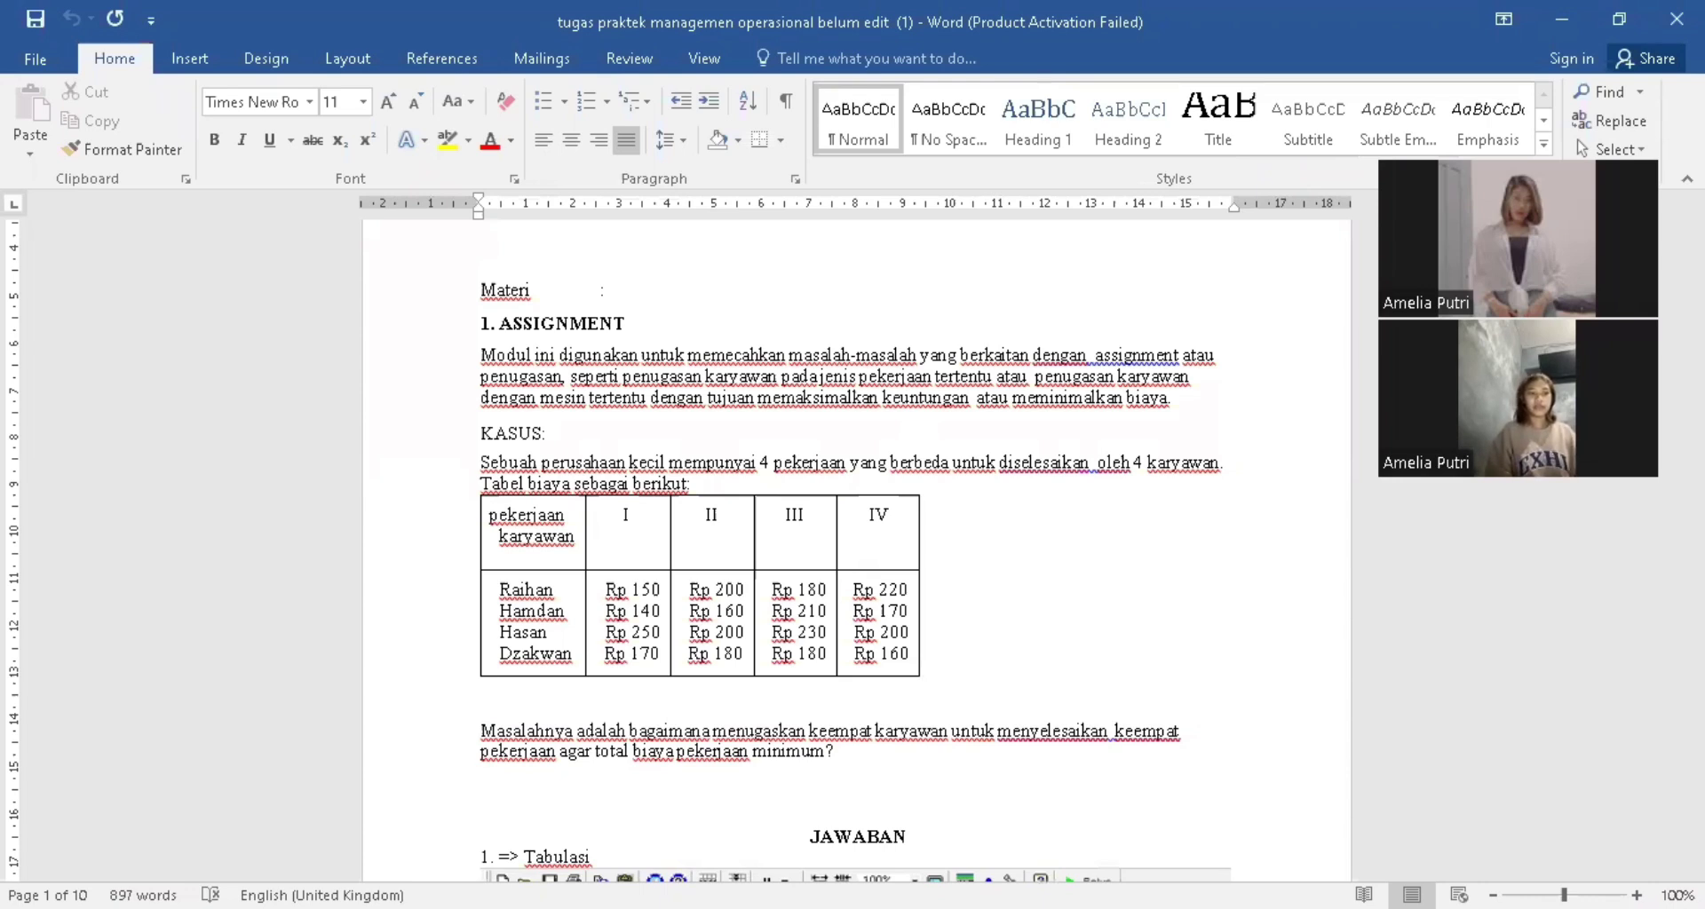
key("alt+Tab")
left_click(112, 270)
type("raihan")
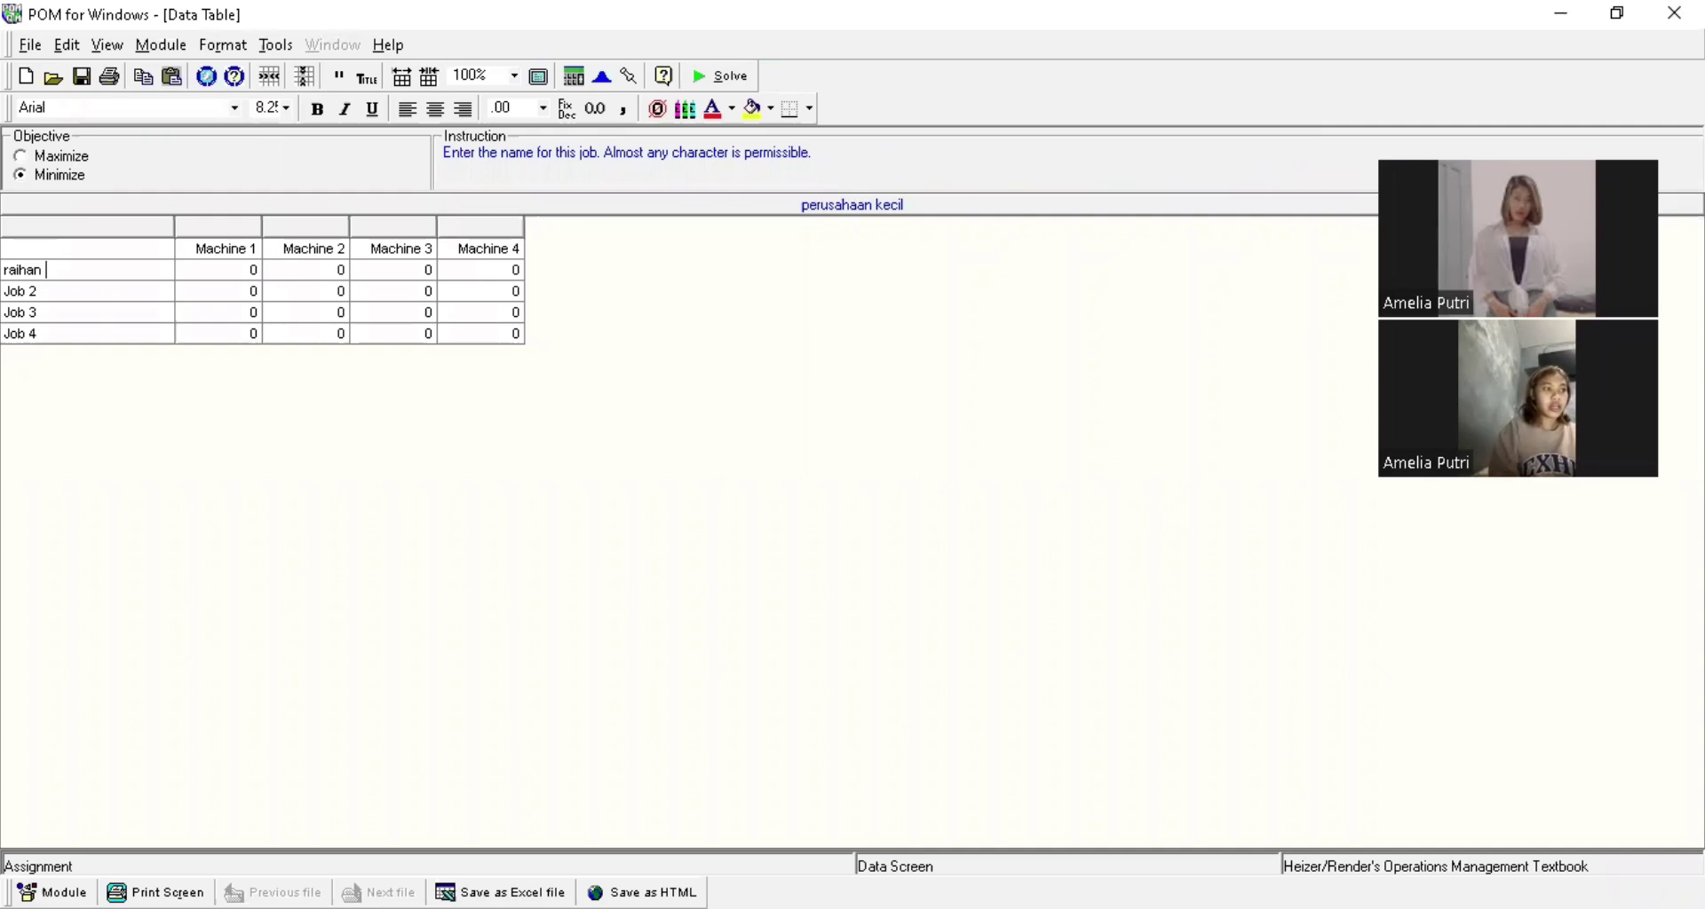
left_click(68, 287)
type("hamdan")
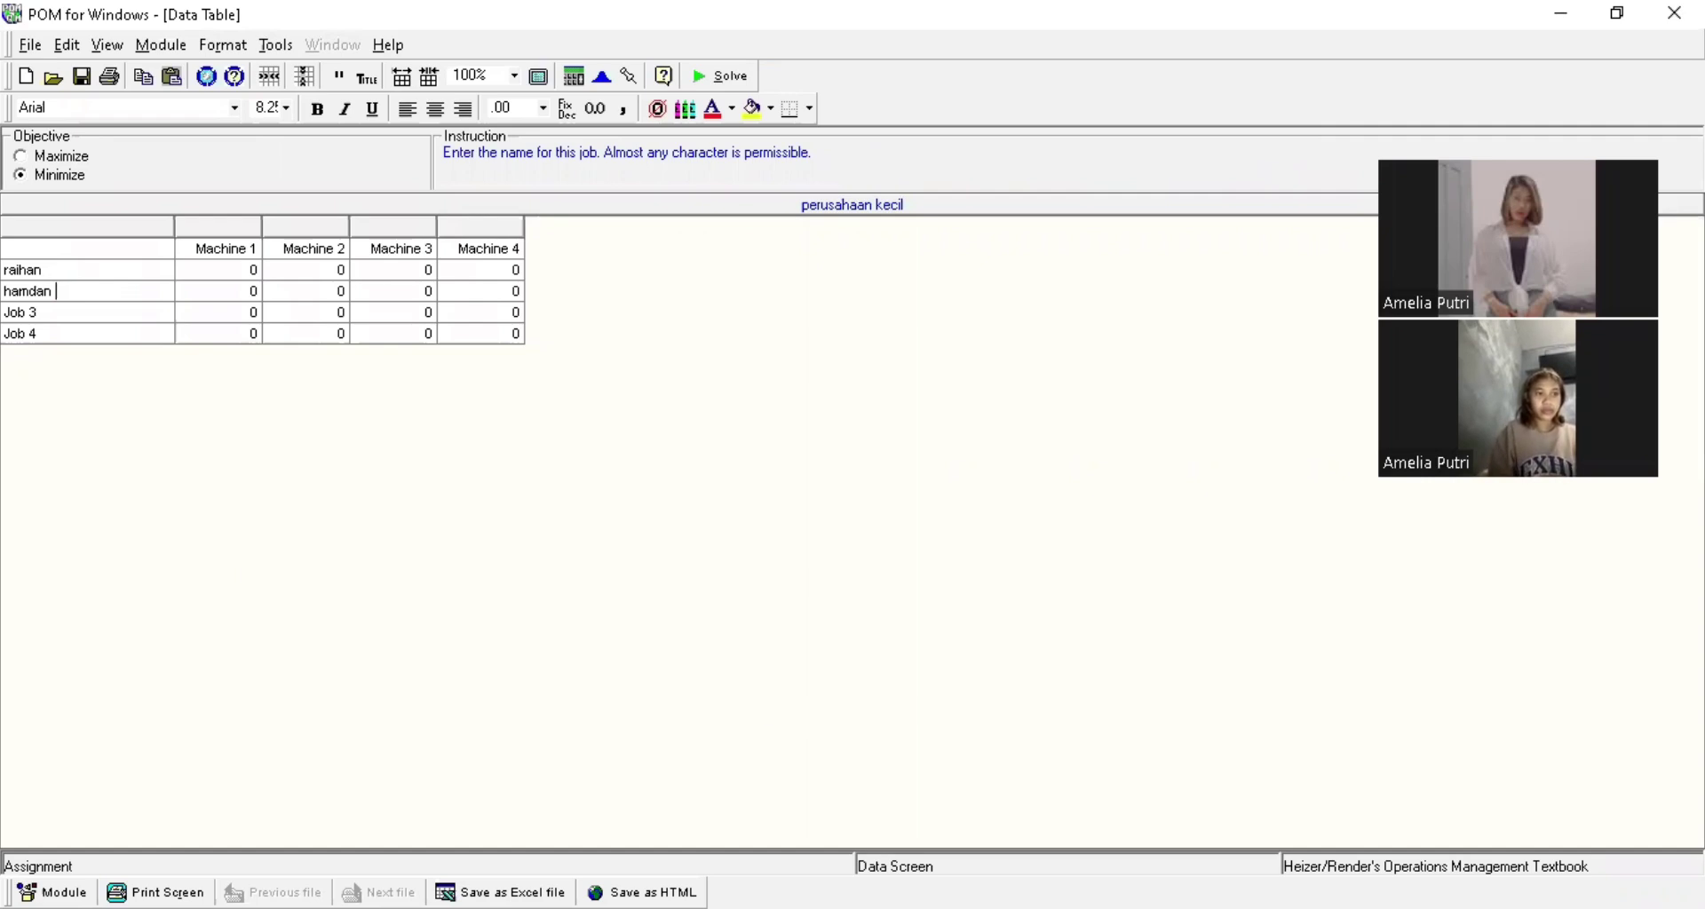
left_click(93, 316)
type("hasan")
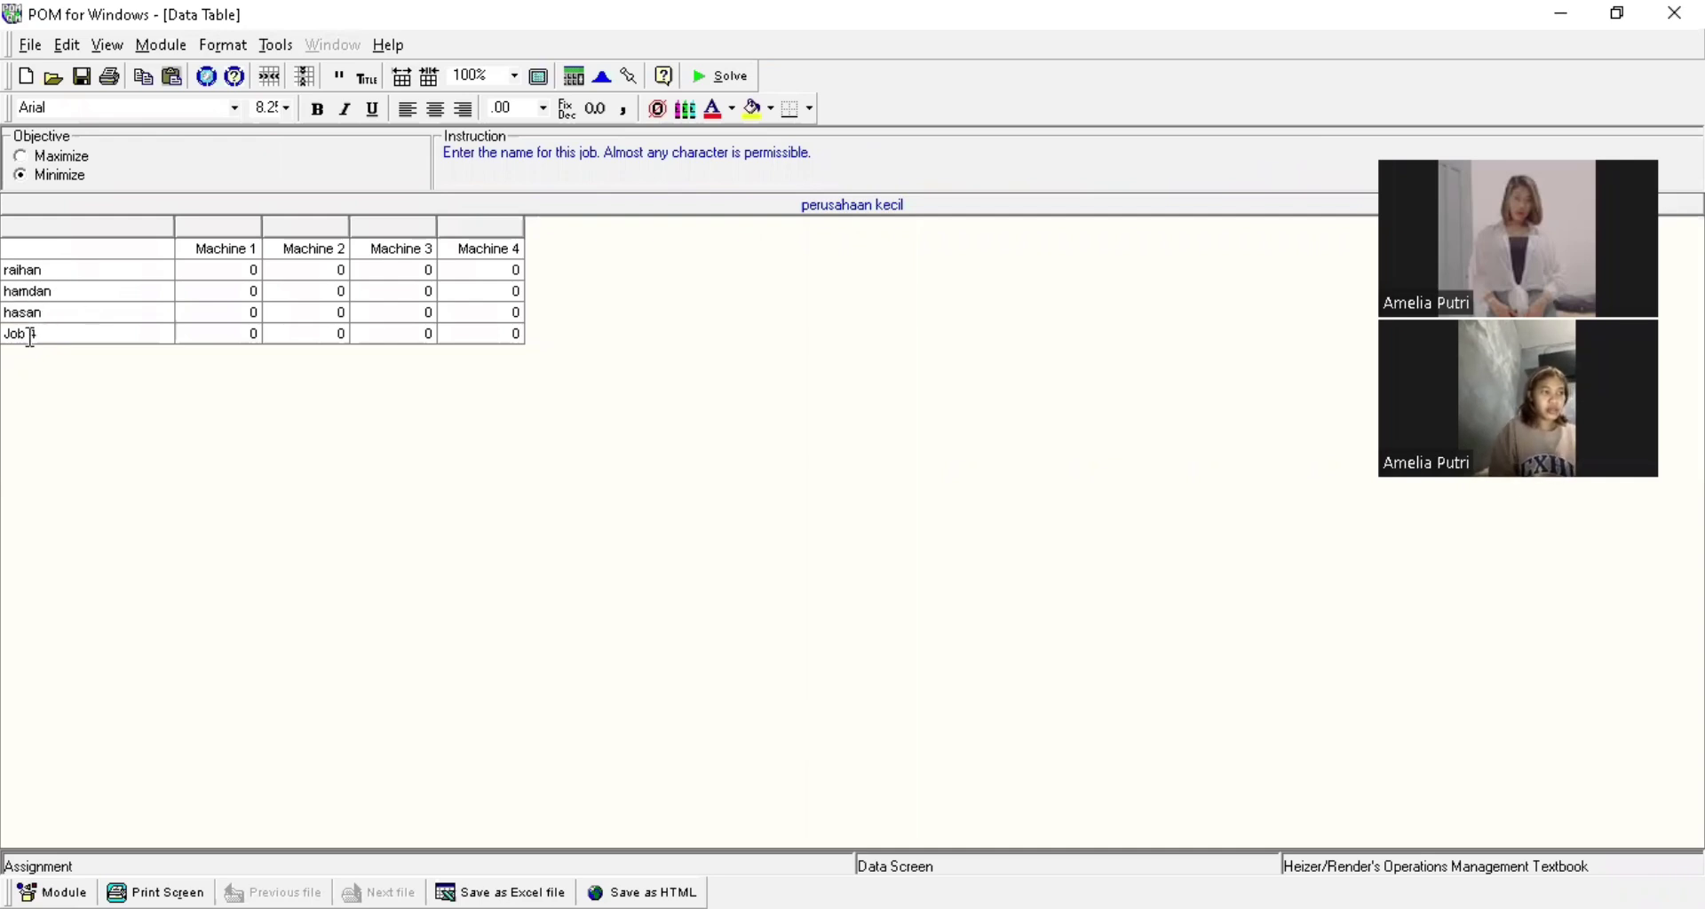
left_click(62, 332)
type("dzakwan")
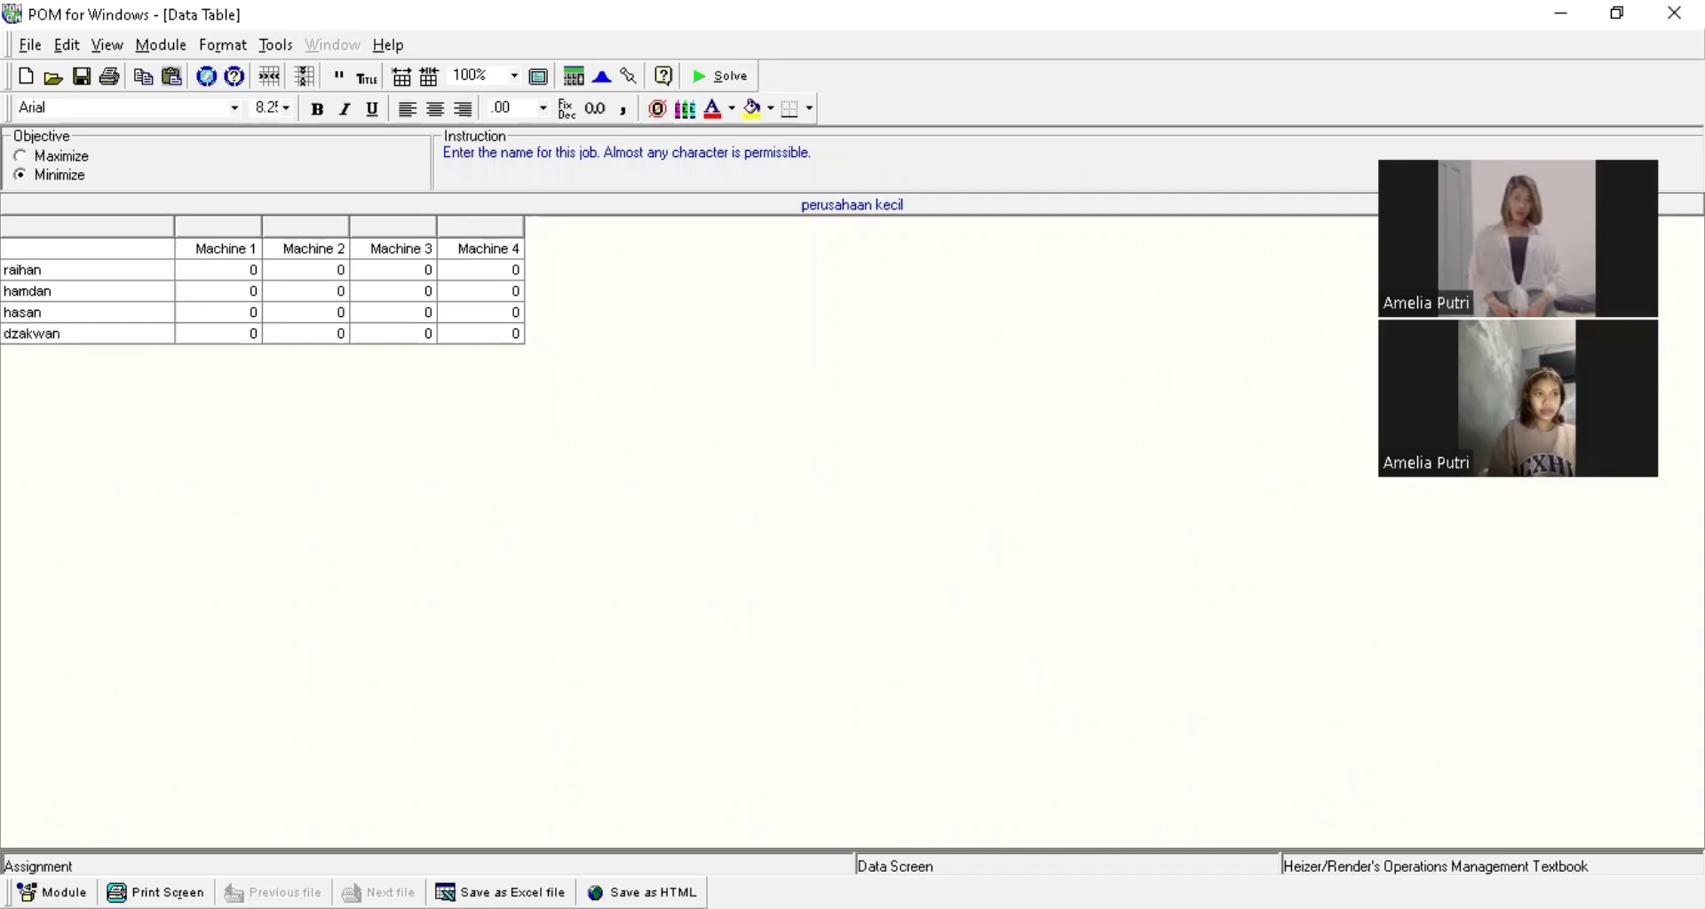
Enter the Machine 1 costs 150, 140, 250 and 170 for the four rows, following column I of the Word table
key("alt+Tab")
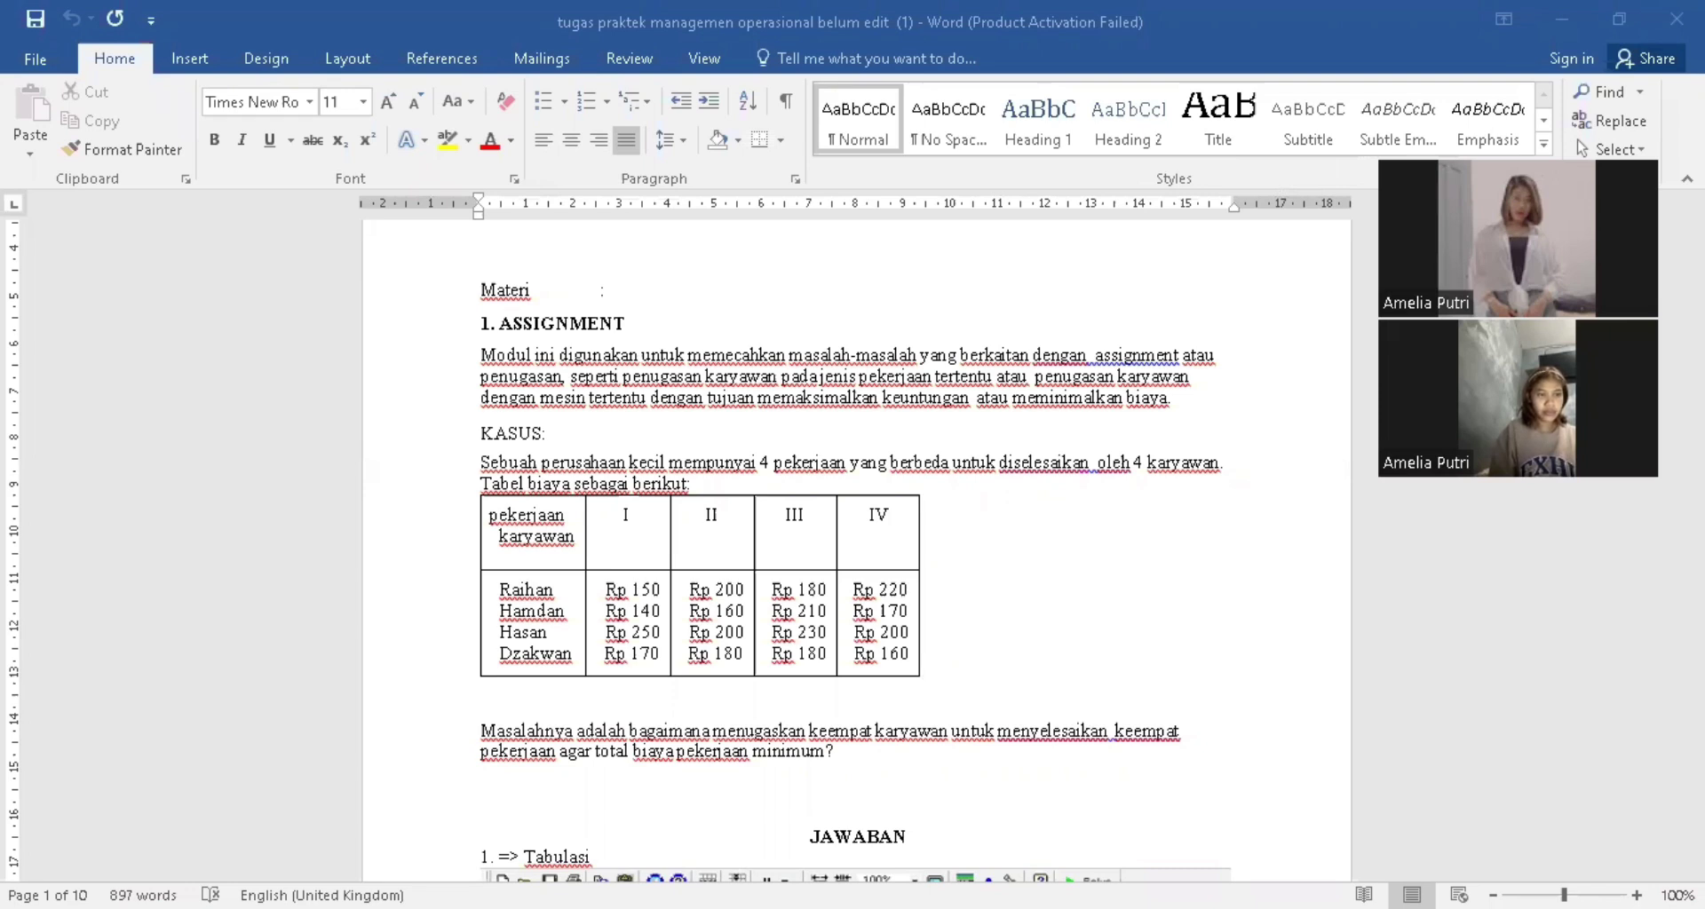
key("alt+Tab")
left_click(230, 275)
type("150")
left_click(232, 290)
type("140")
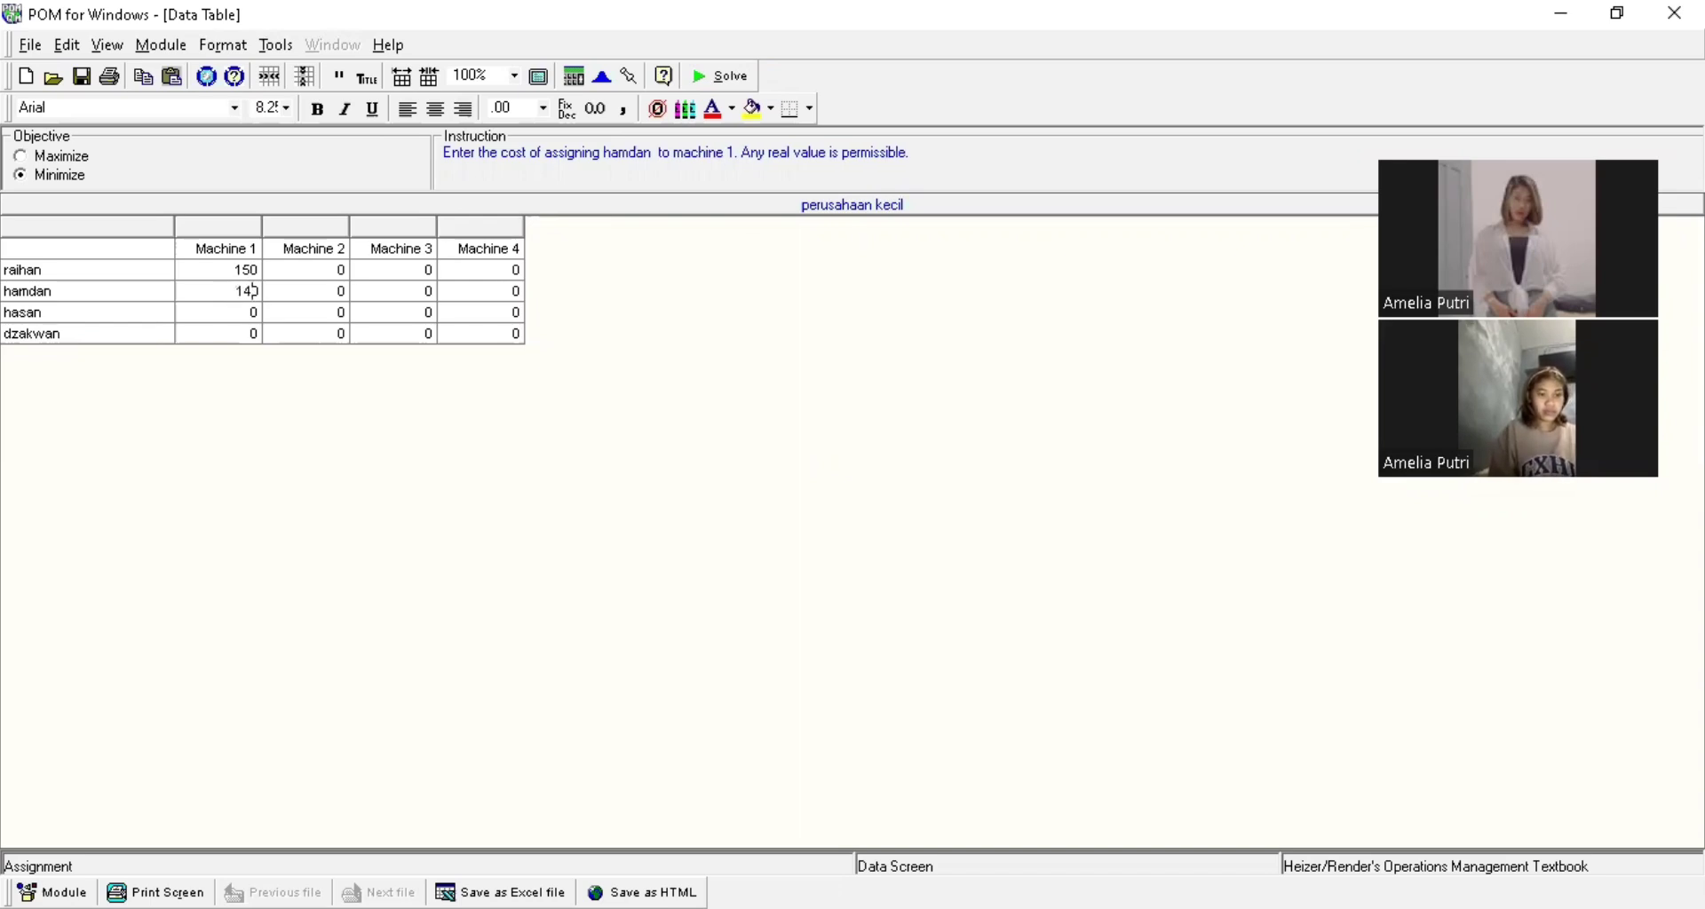
key("alt+Tab")
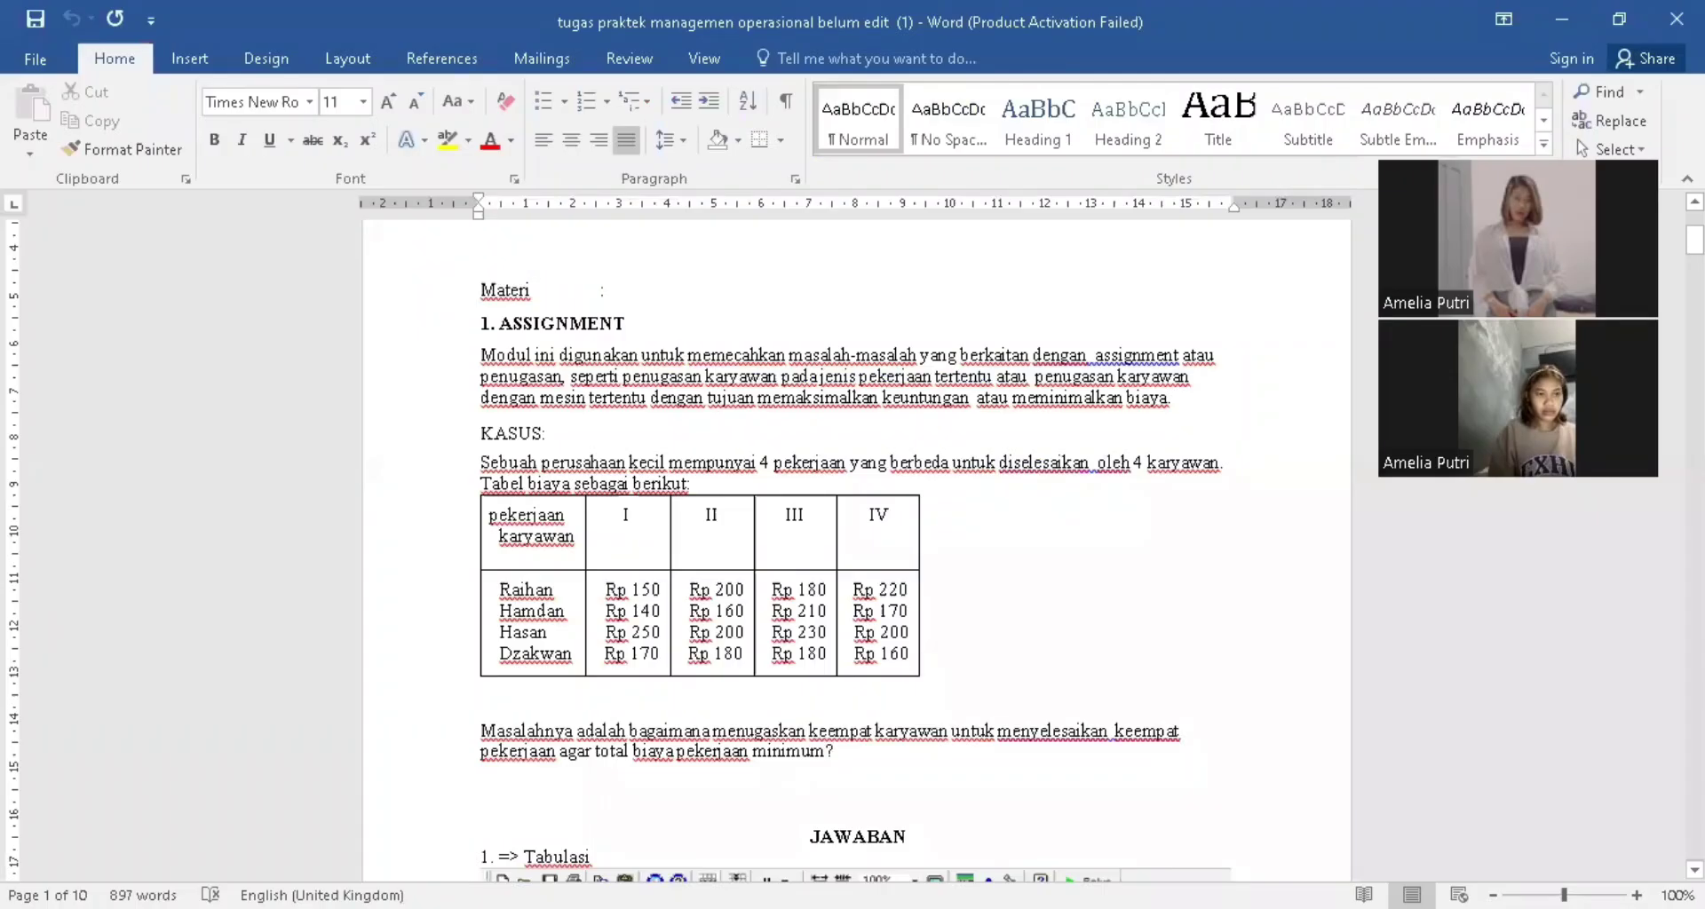
key("alt+Tab")
left_click(225, 310)
type("250")
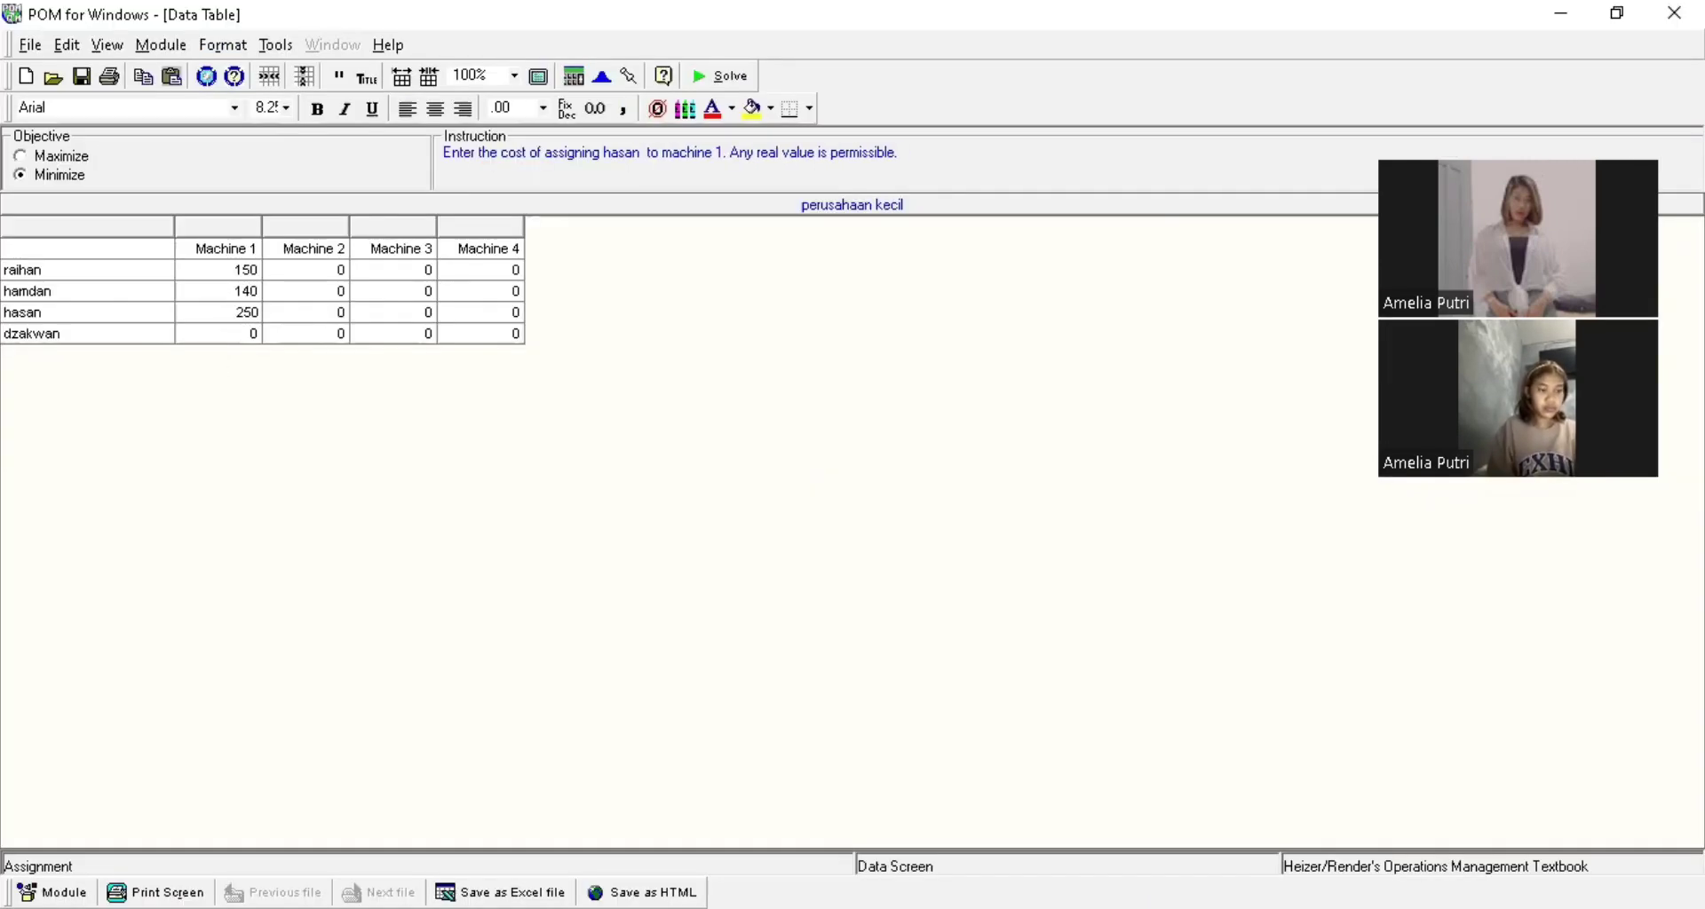
left_click(242, 341)
type("10")
type("70")
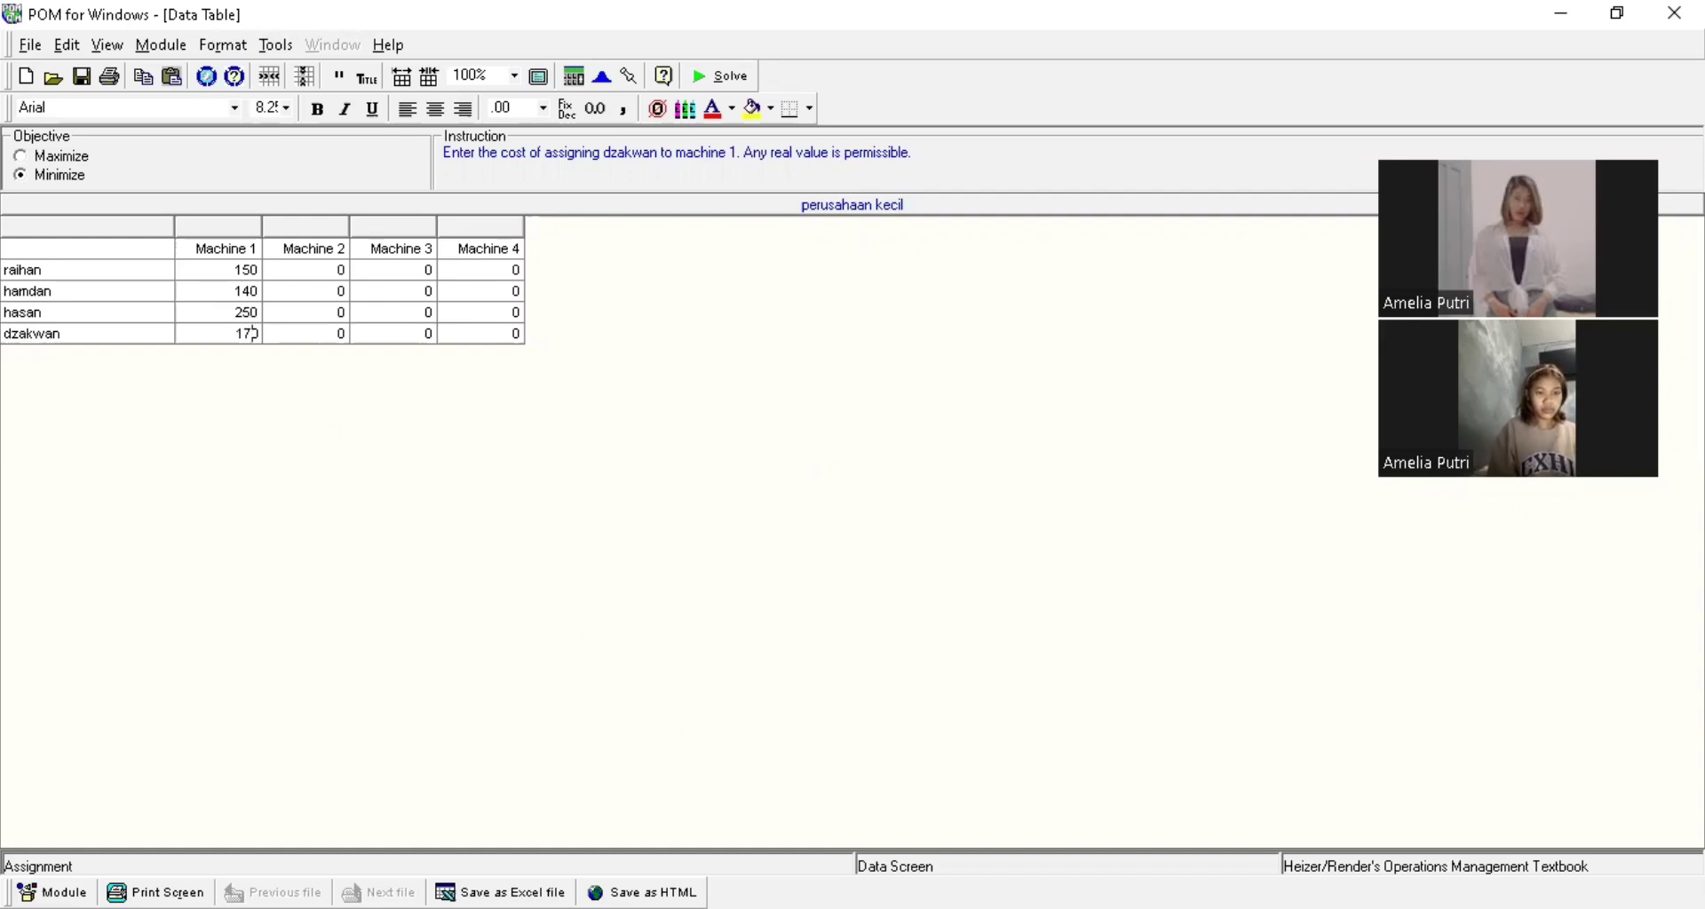
Enter the Machine 2 costs 200, 160, 200 and 180 for the four rows, following column II of the Word table
key("alt+Tab")
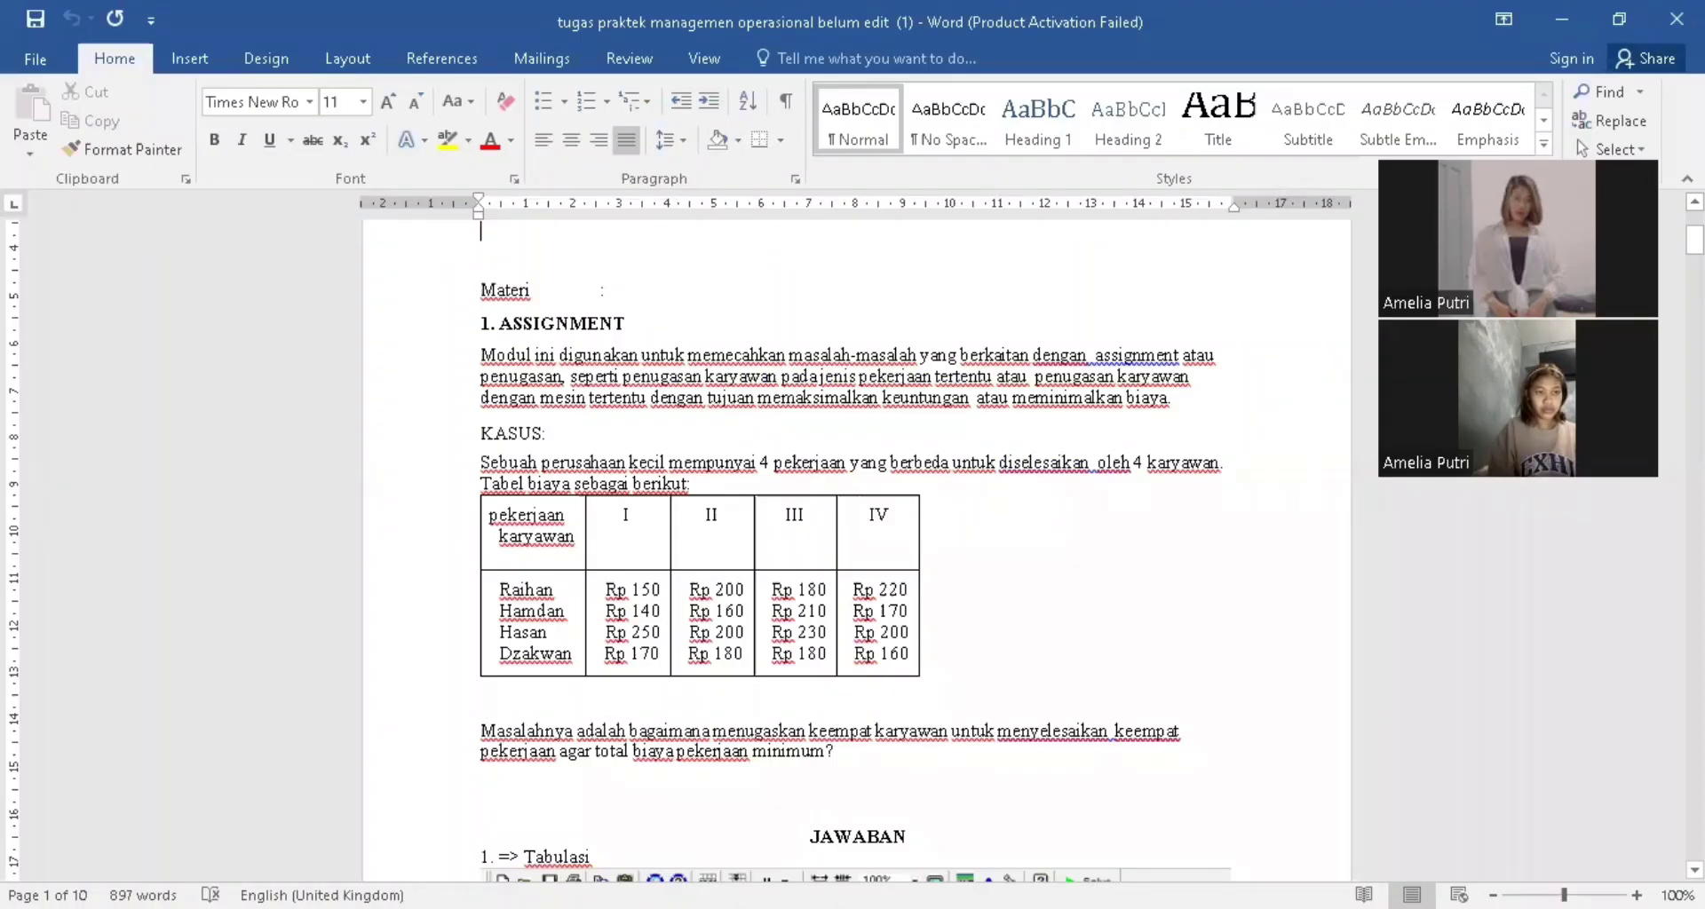
key("alt+Tab")
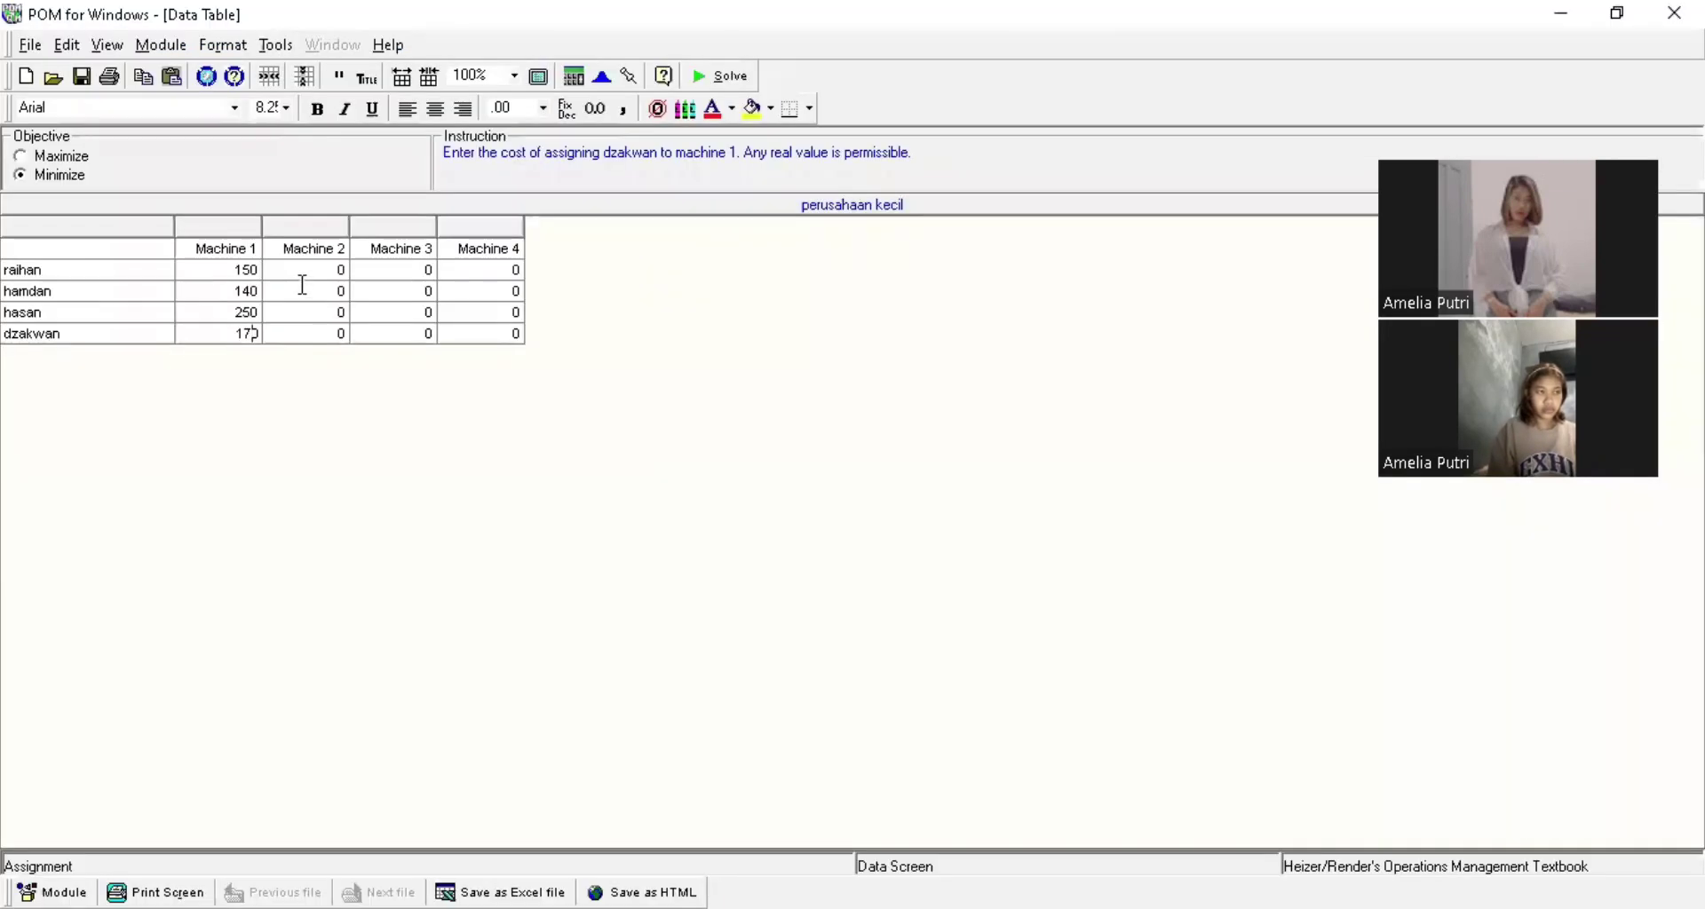
left_click(302, 270)
type("200")
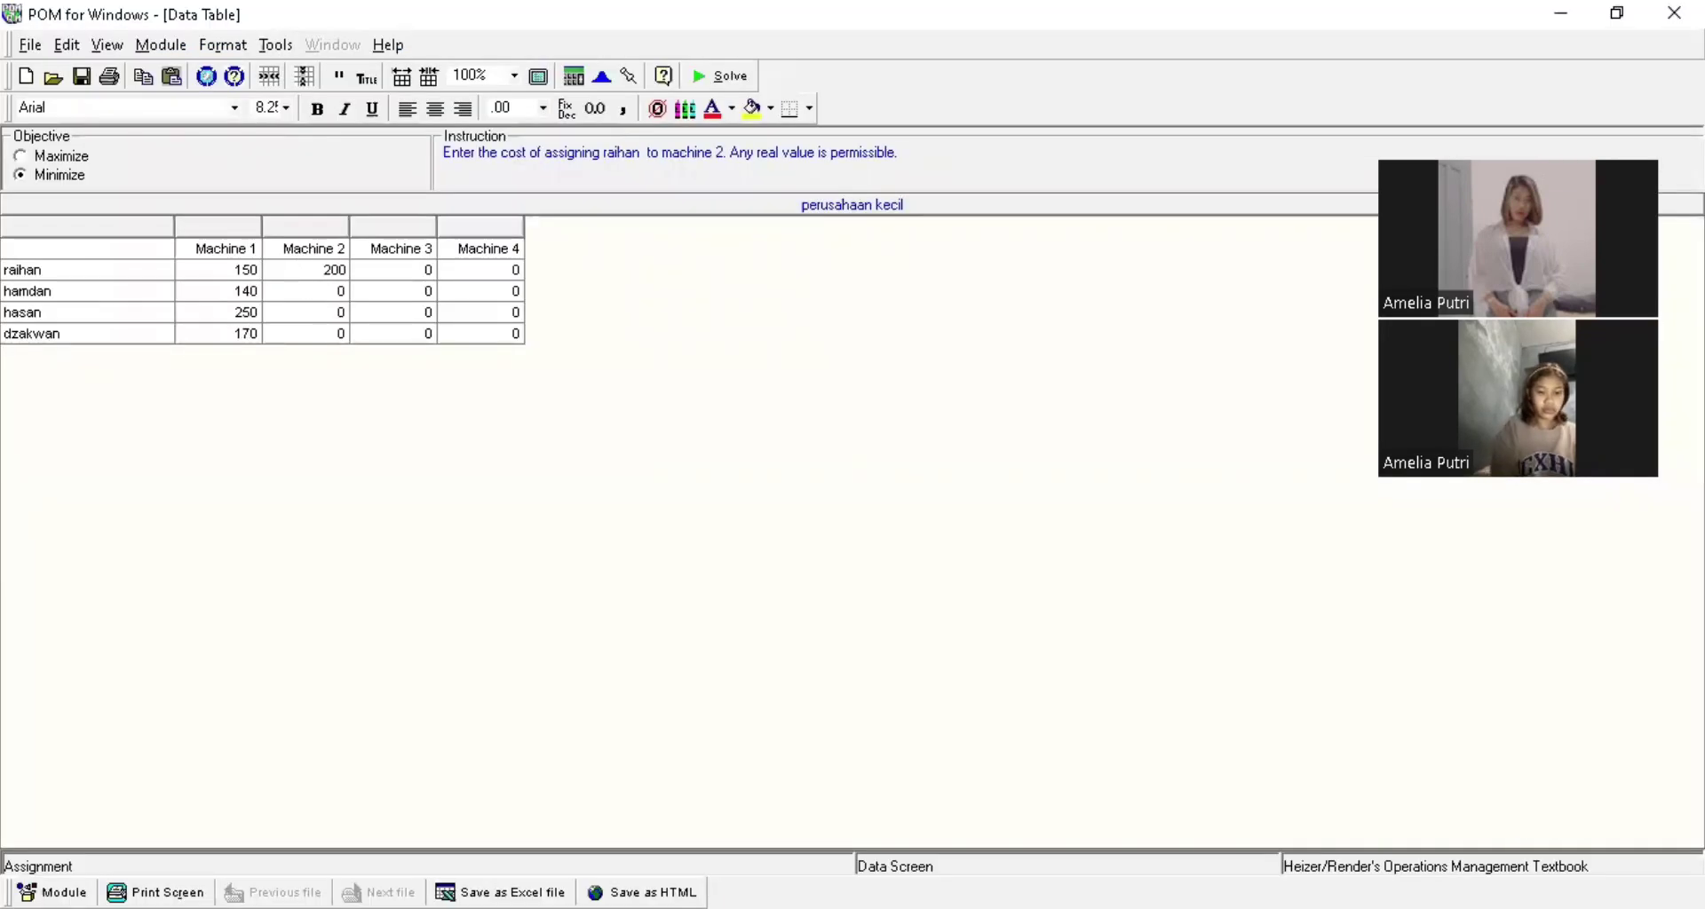
key("Return")
type("160")
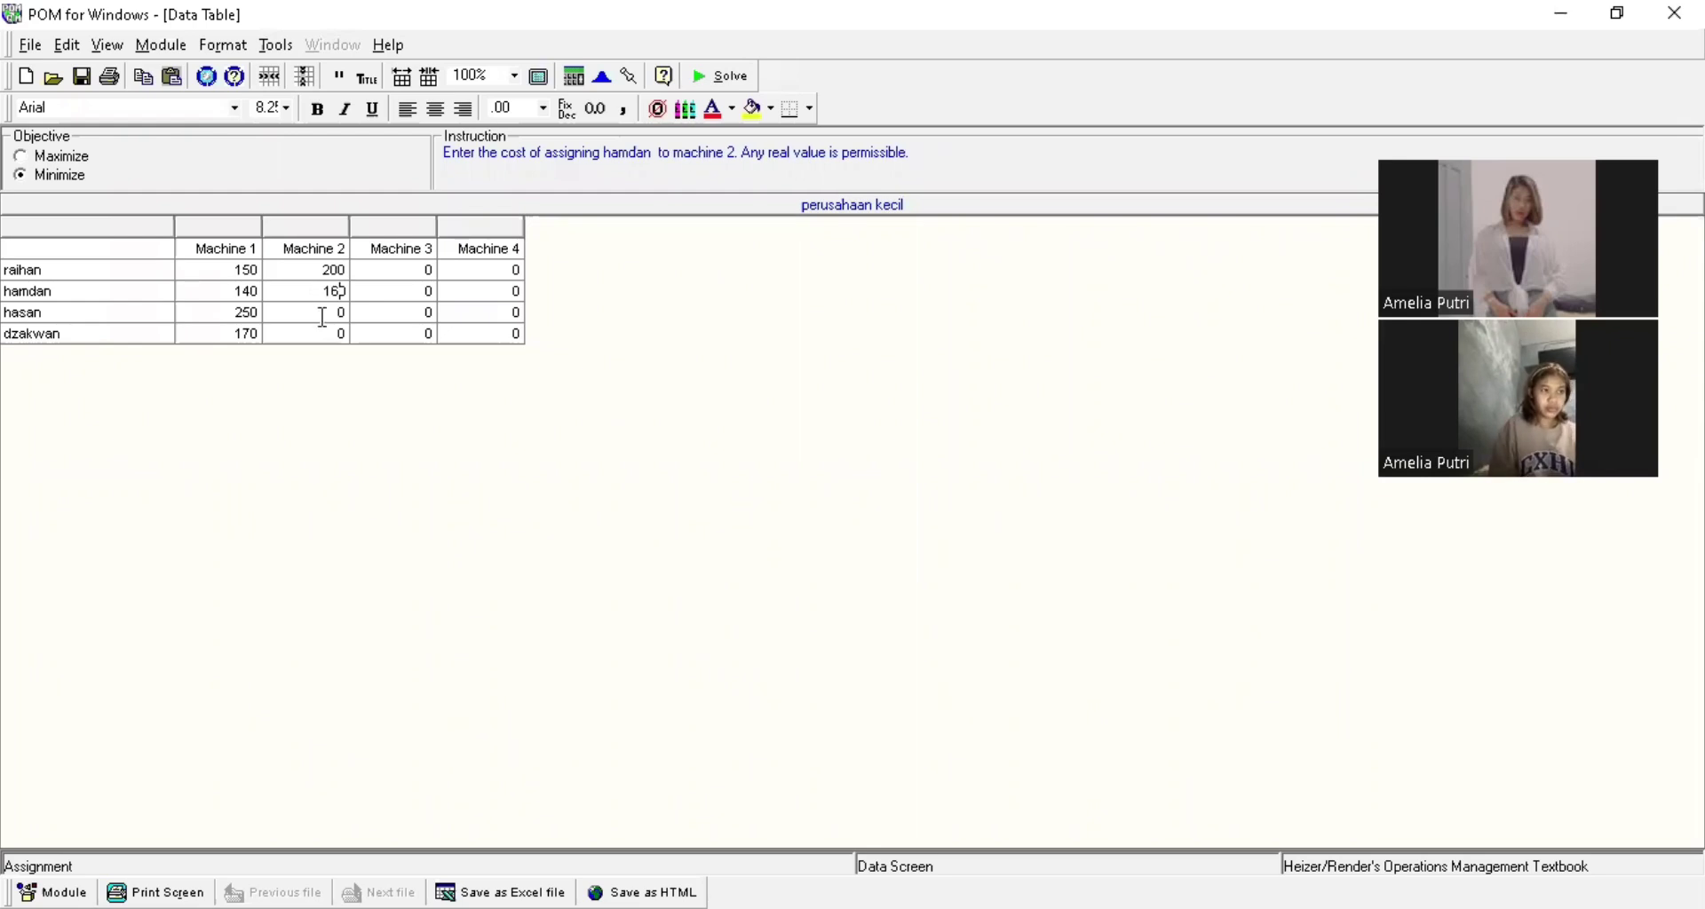
key("Return")
type("200")
key("Return")
type("180")
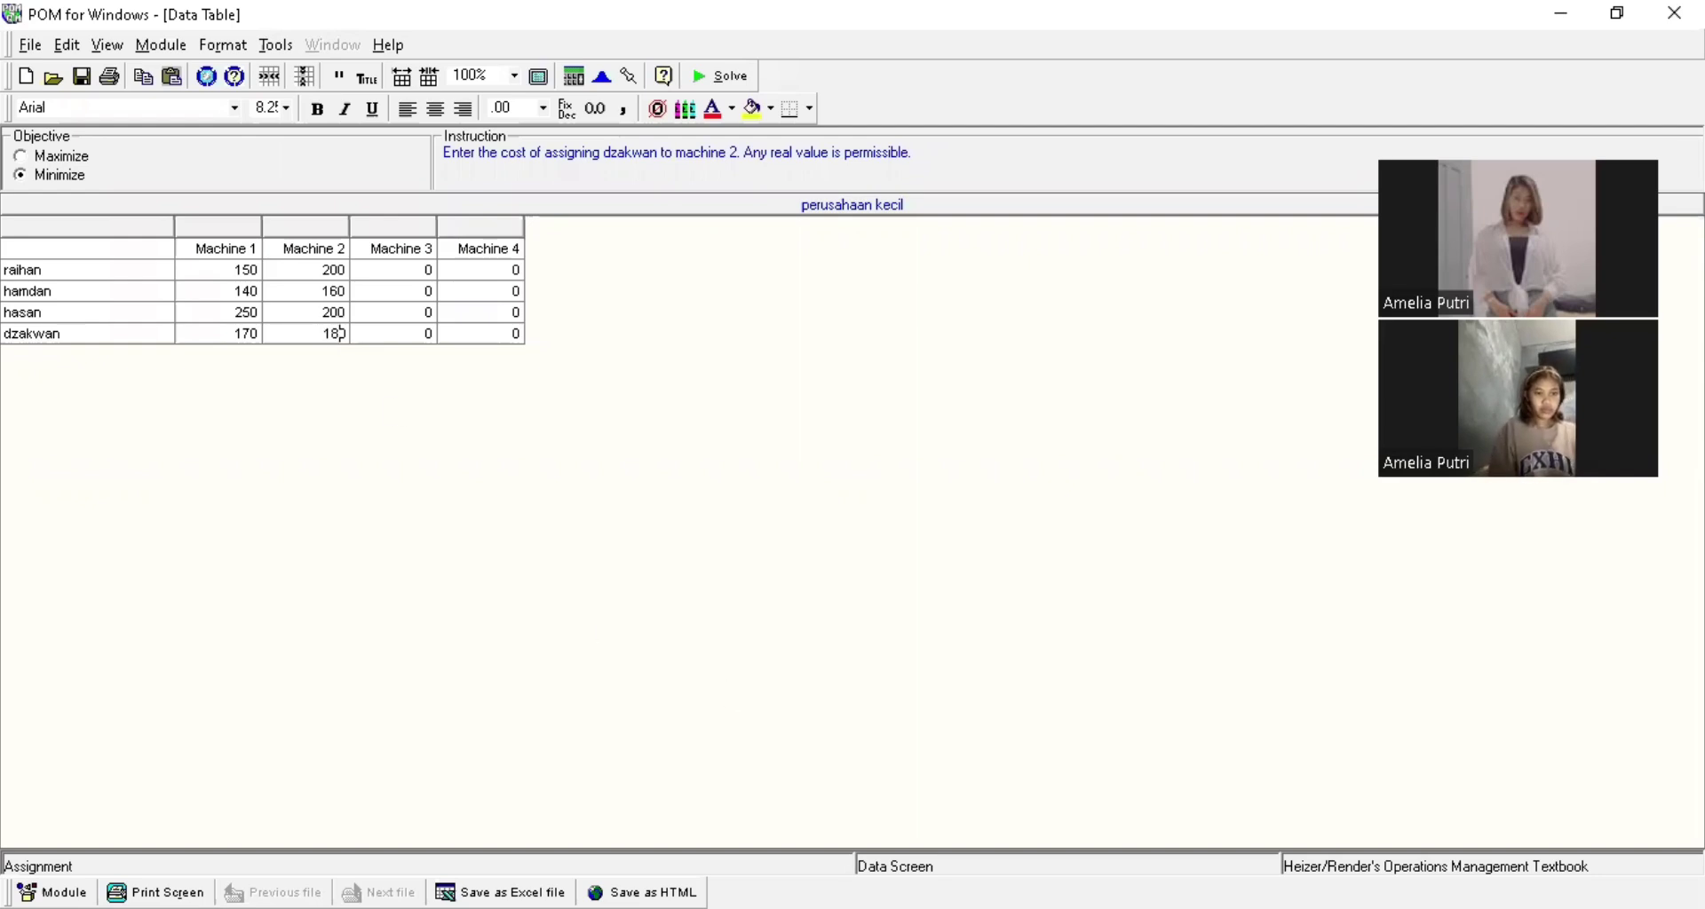
Enter the Machine 3 costs 180, 210, 230 and 180 for the four rows, following column III of the Word table
key("alt+Tab")
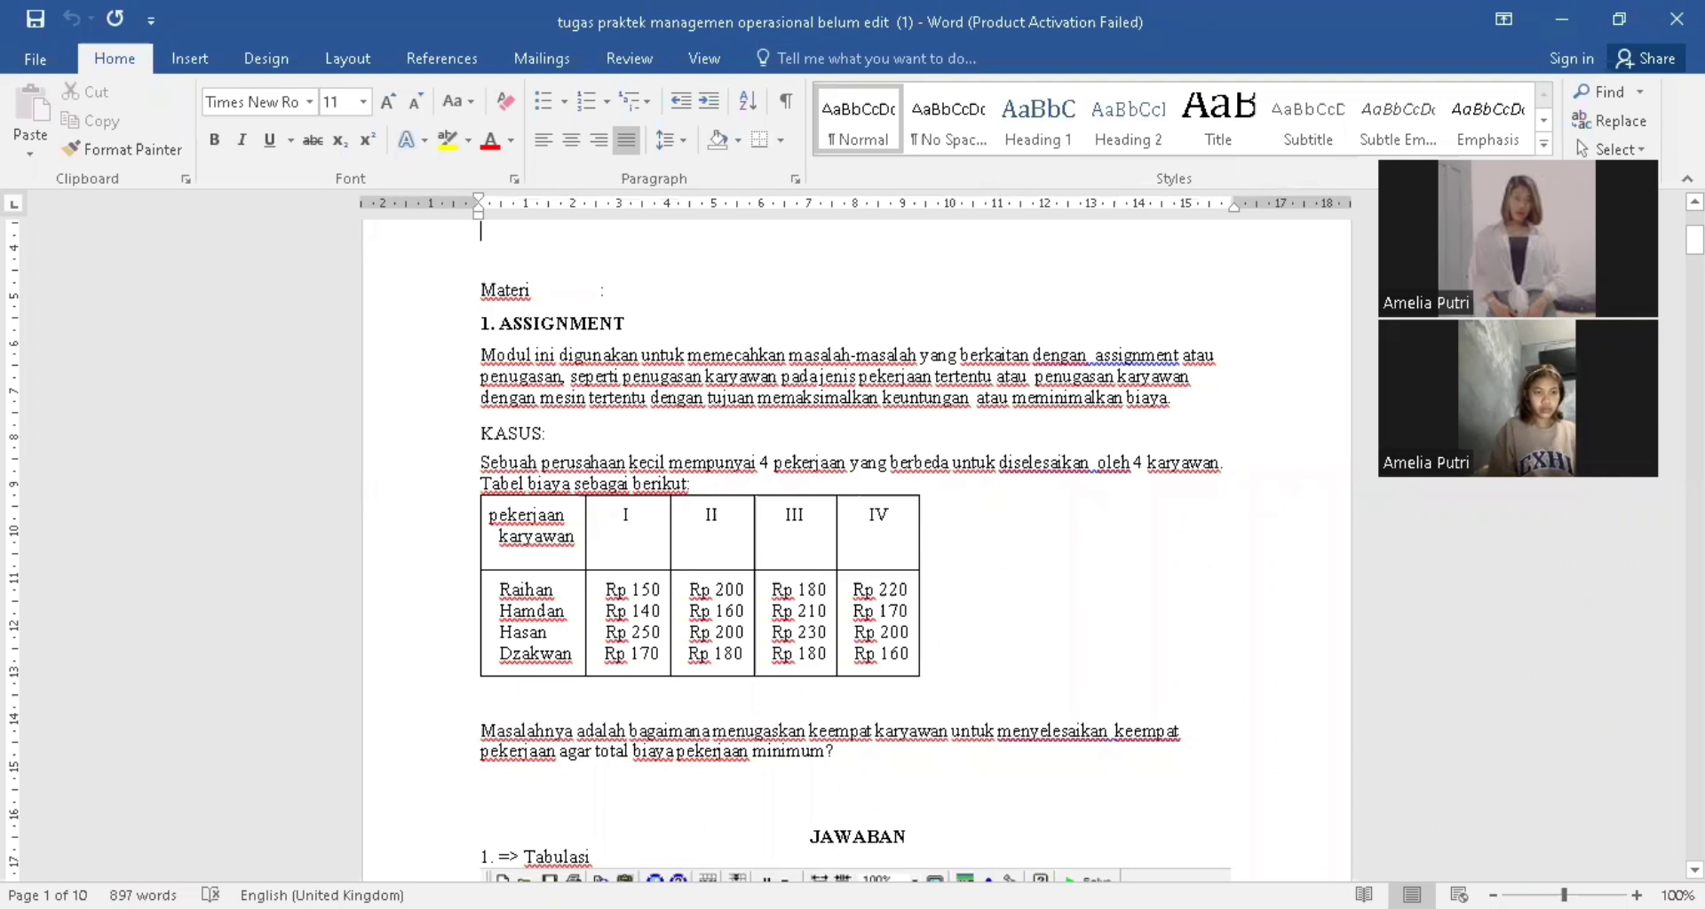
key("alt+Tab")
left_click(402, 265)
type("180")
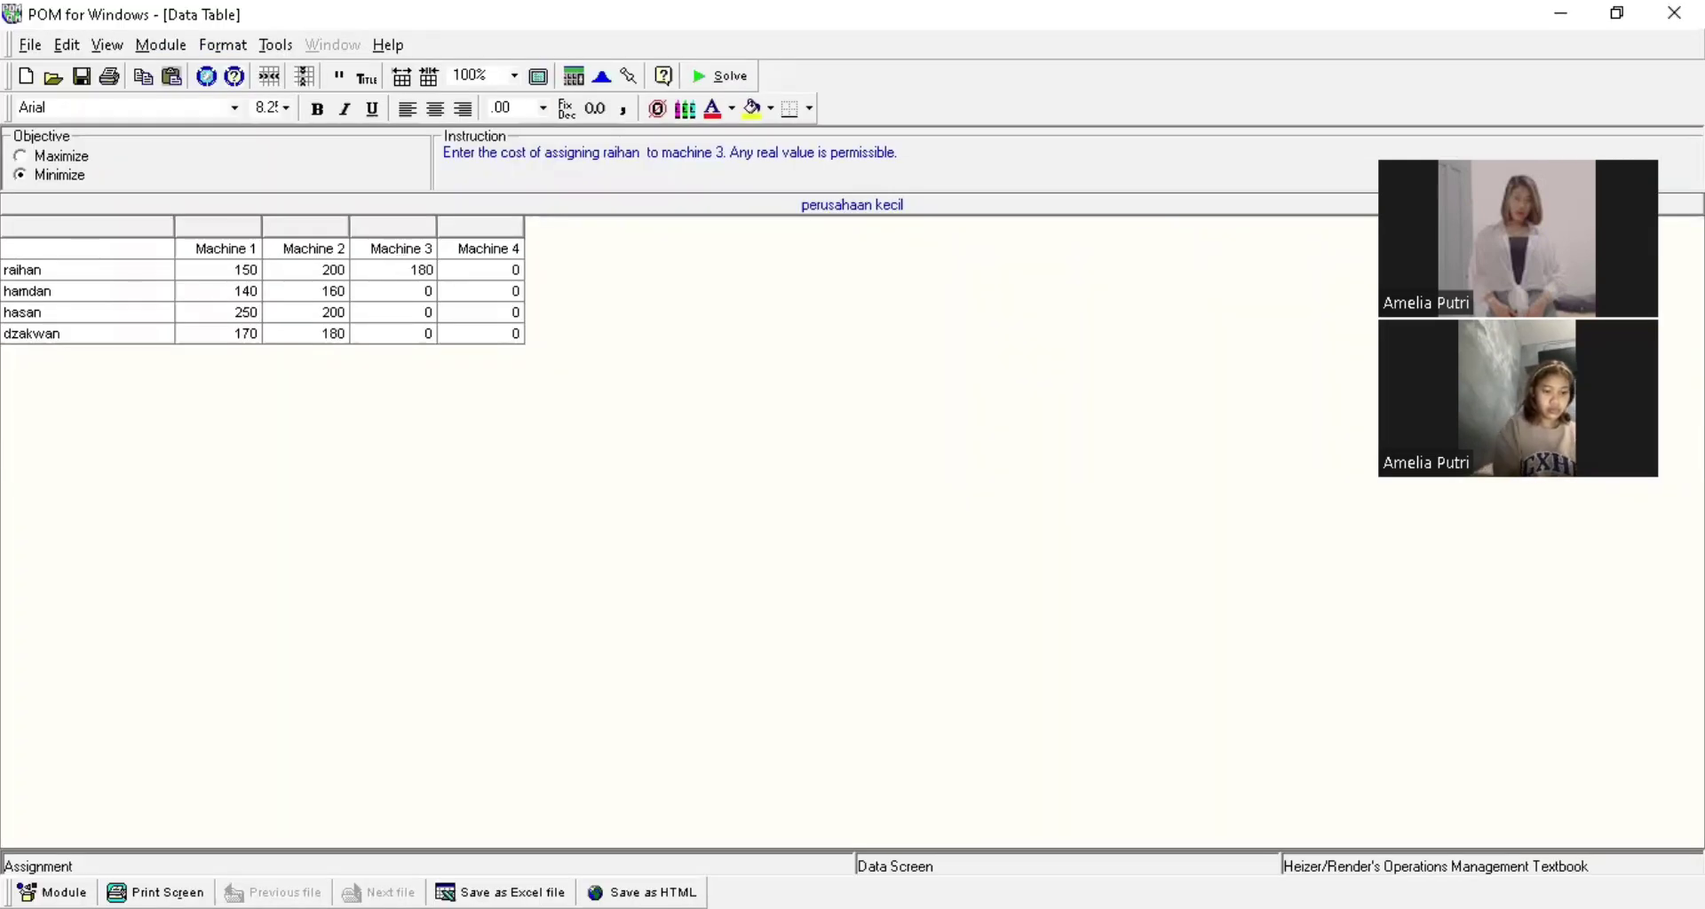
left_click(415, 290)
type("210")
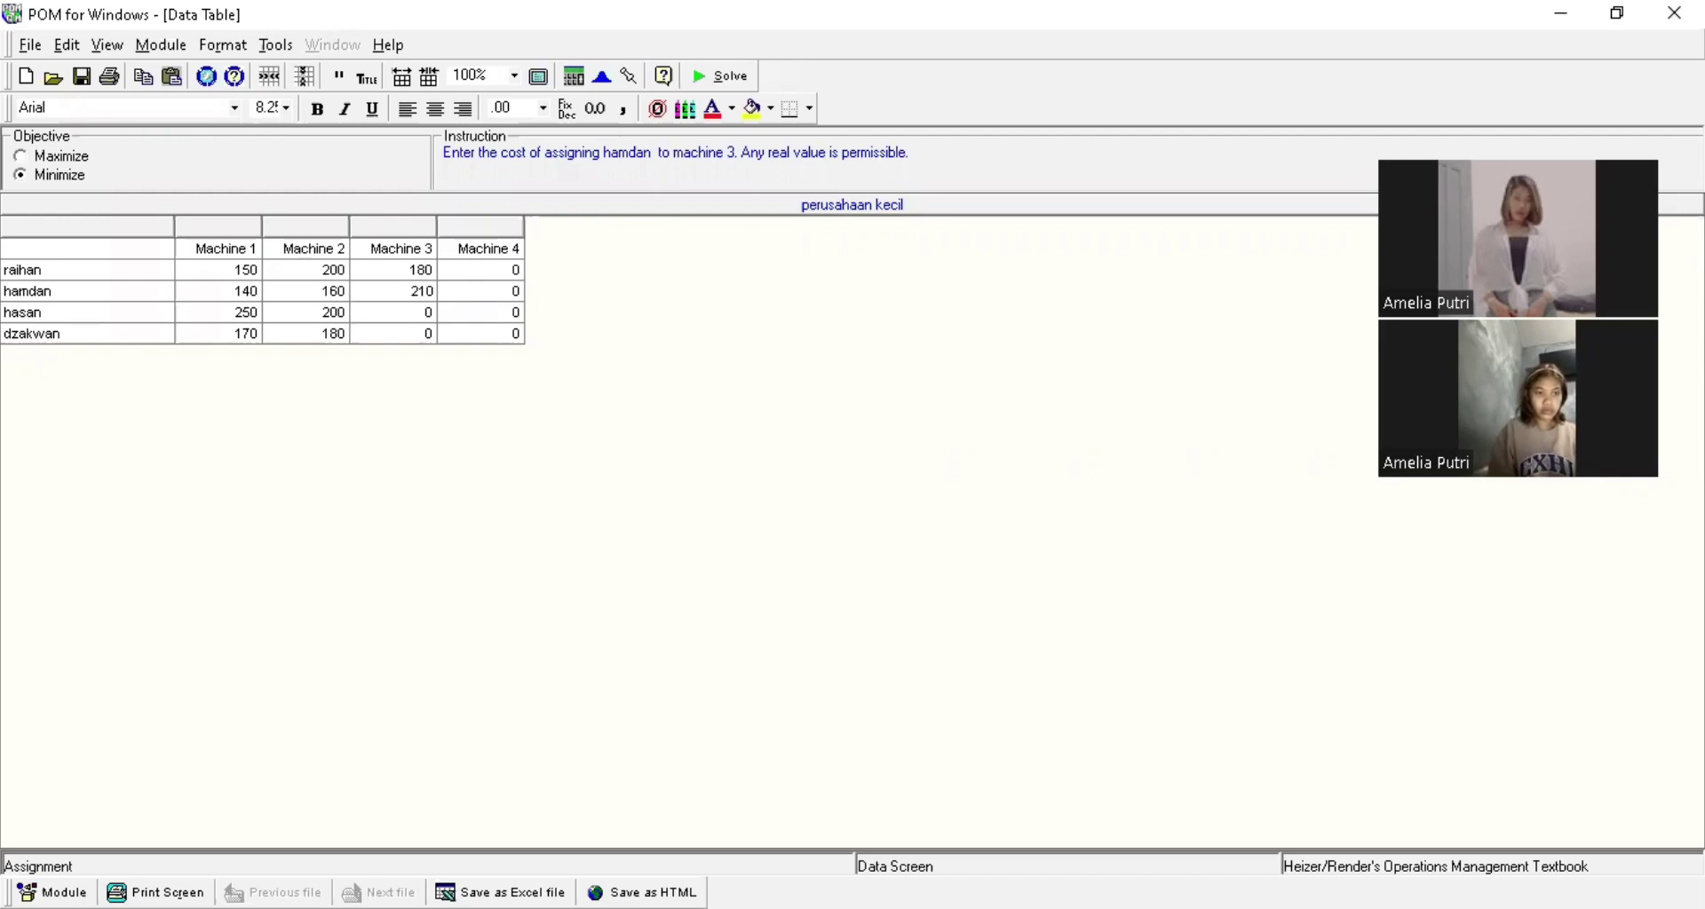
left_click(410, 312)
type("20")
key("BackSpace")
type("30")
left_click(422, 334)
type("180")
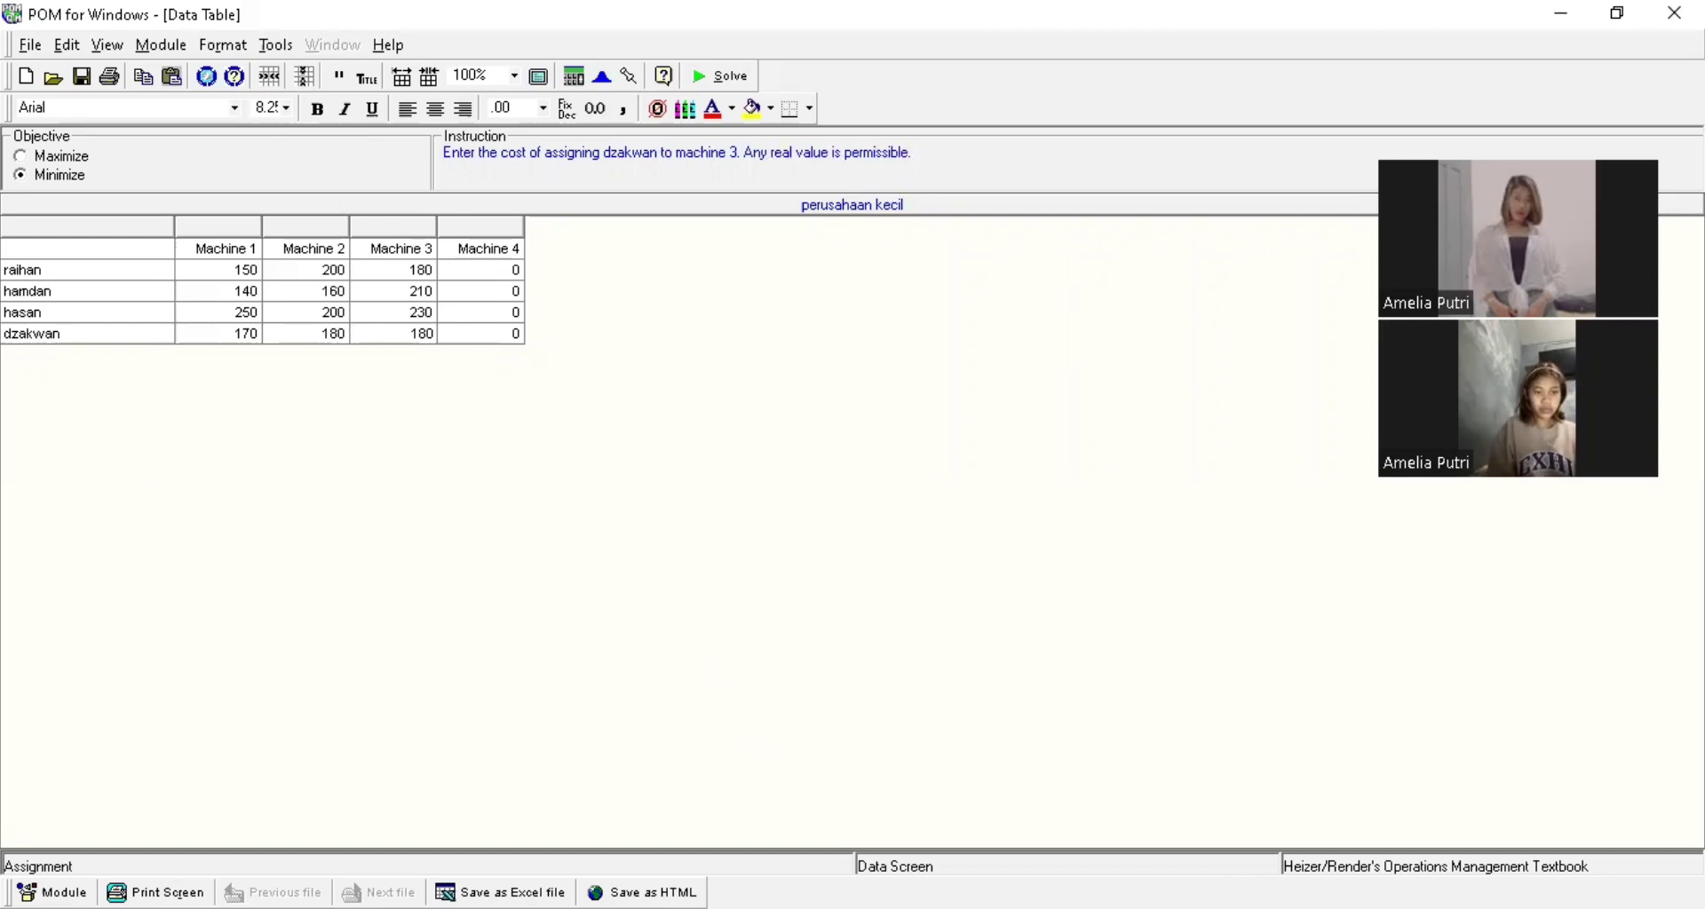
Enter the Machine 4 costs 220, 170, 200 and 160 for the four rows, following column IV of the Word table
key("alt+Tab")
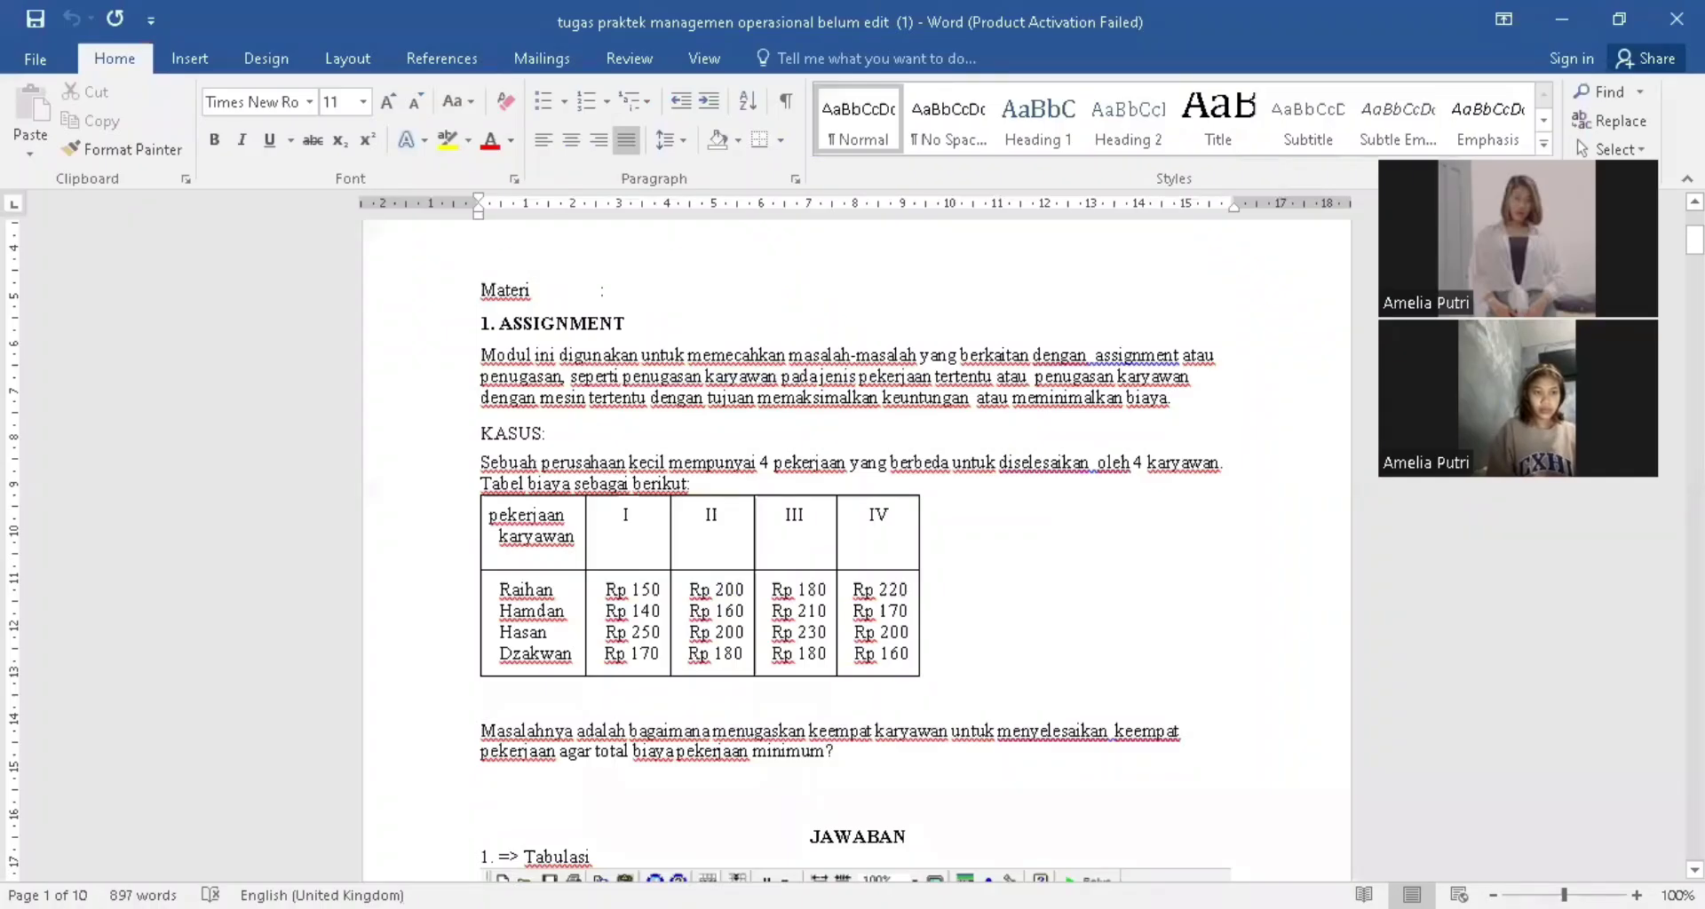
key("alt+Tab")
left_click(484, 269)
type("220")
left_click(514, 292)
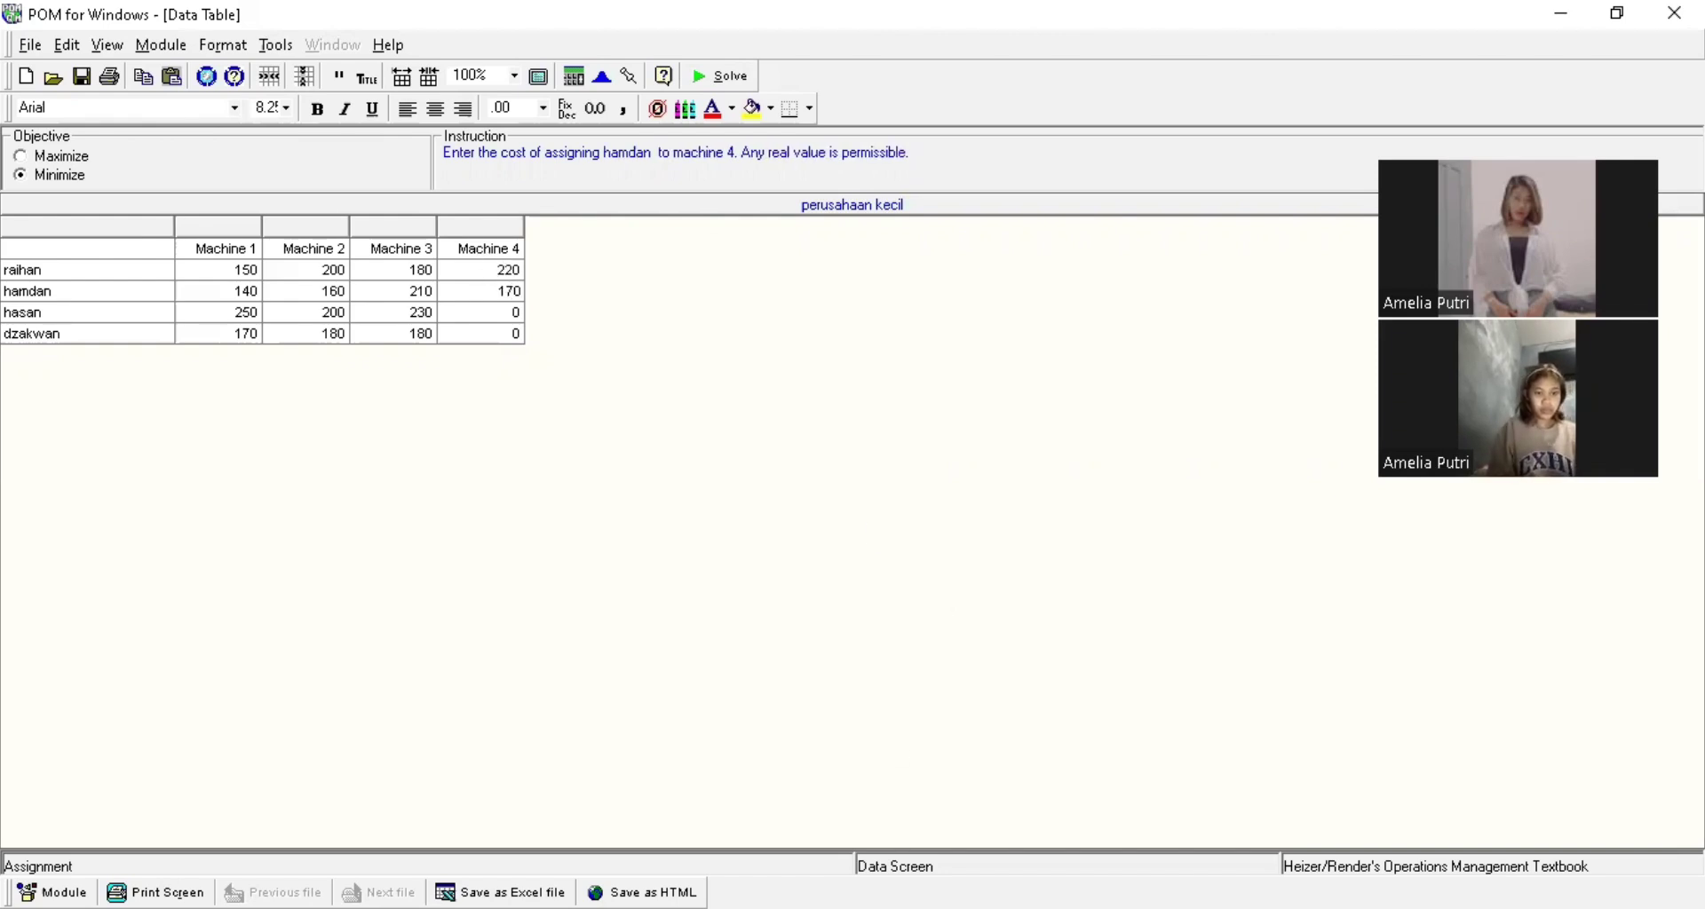
key("alt+Tab")
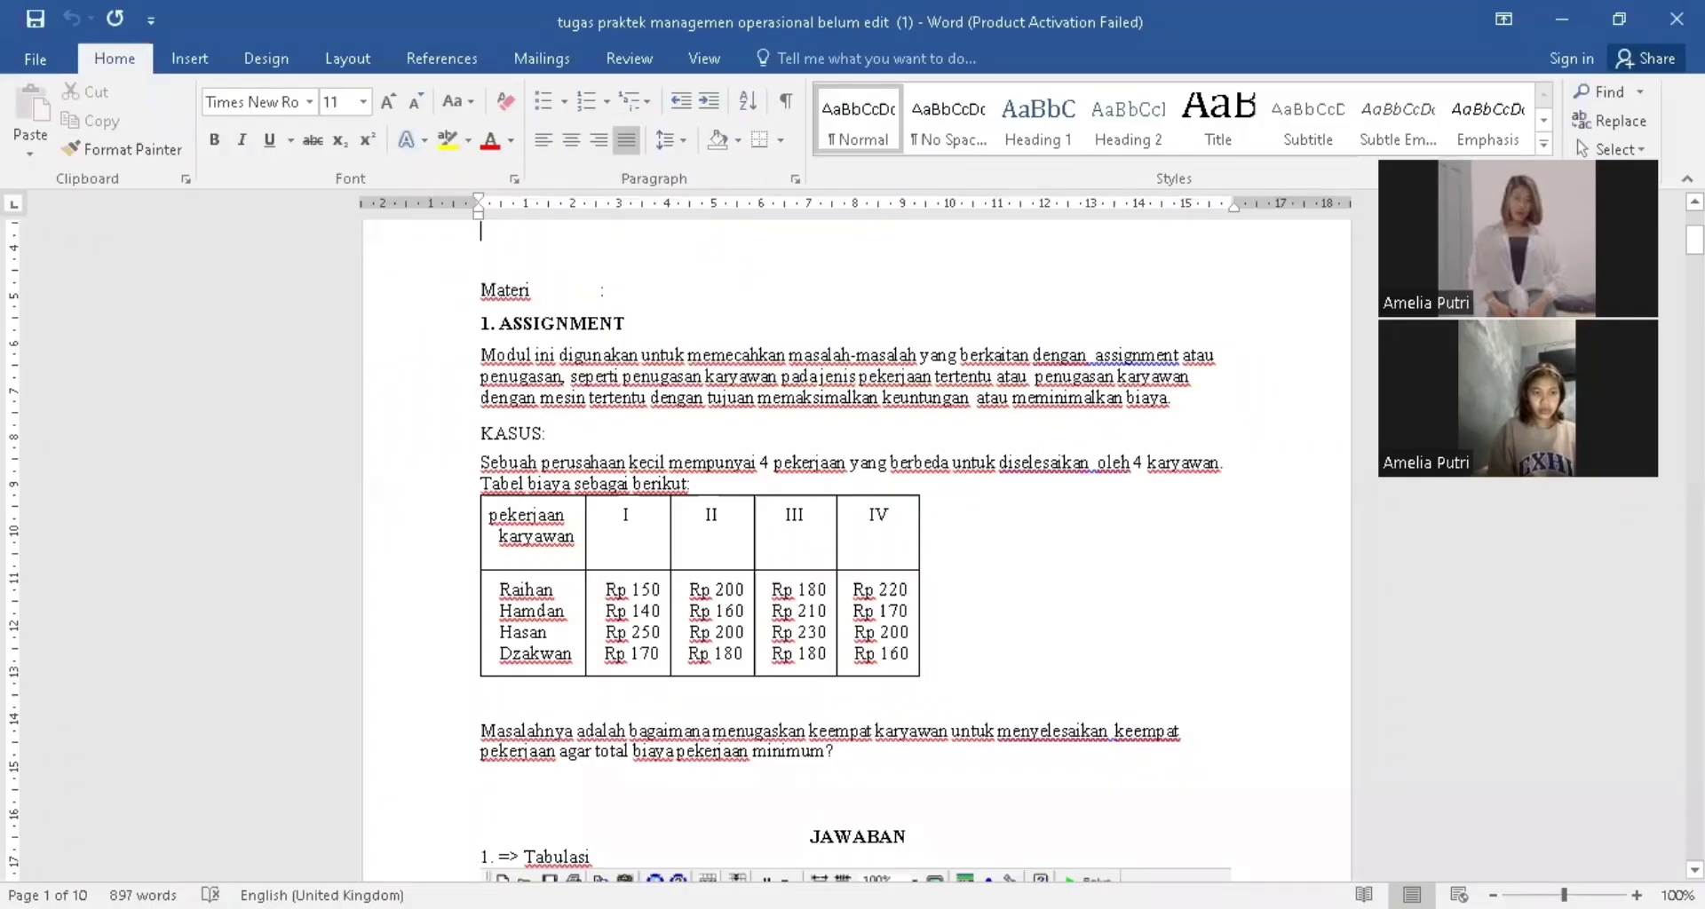
key("alt+Tab")
left_click(497, 311)
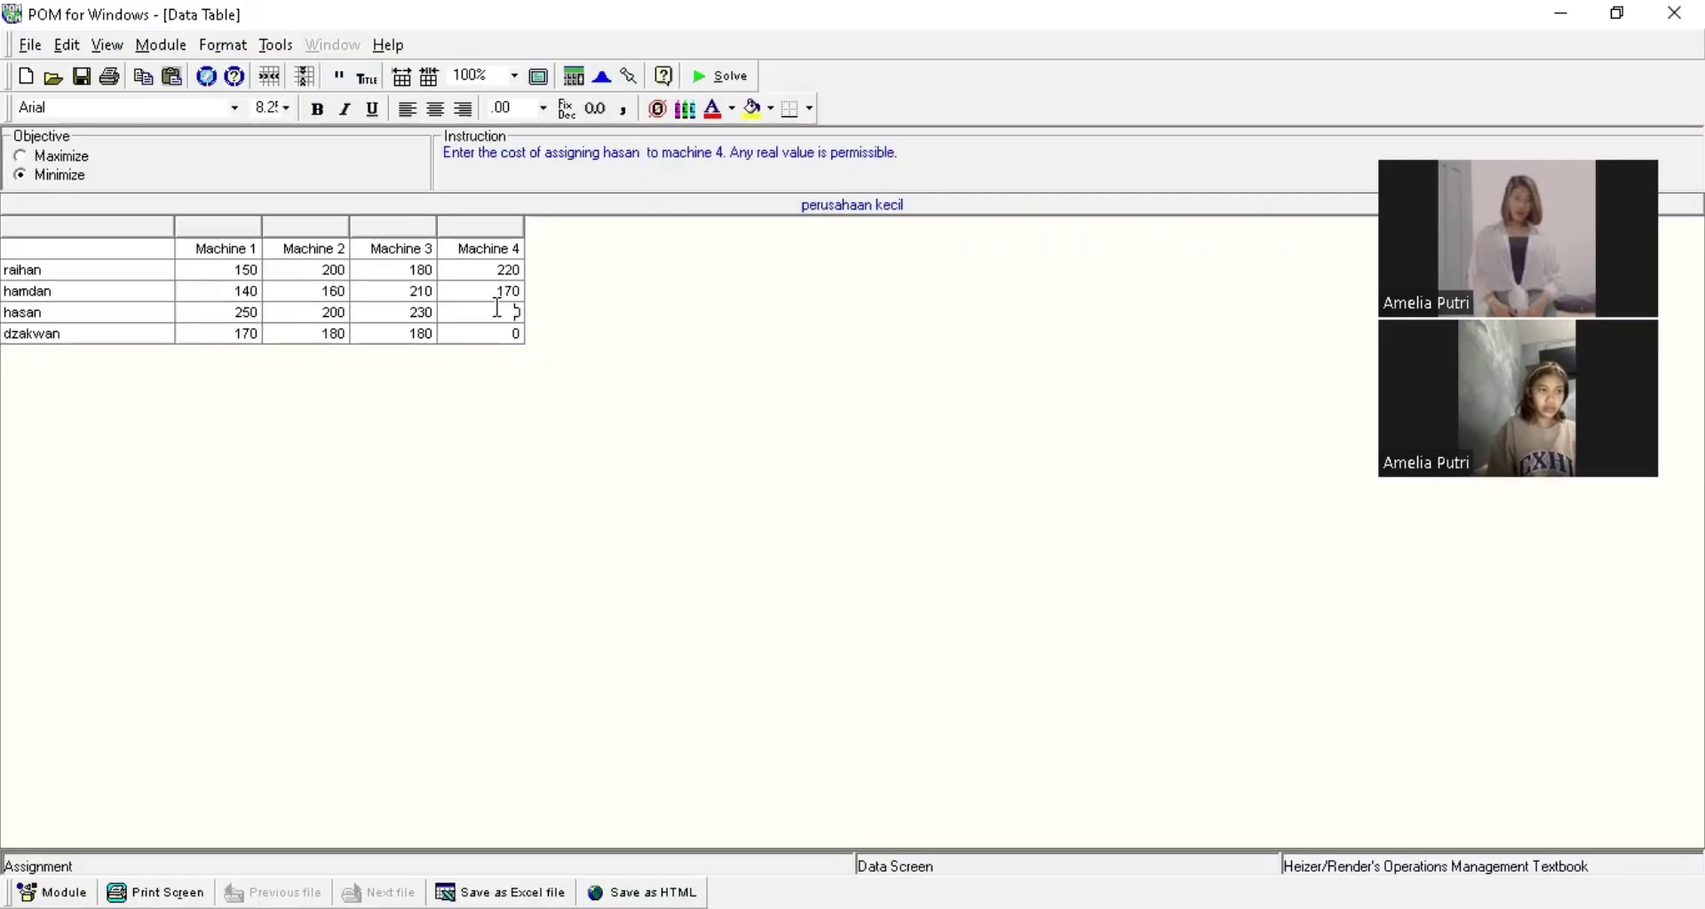
type("200")
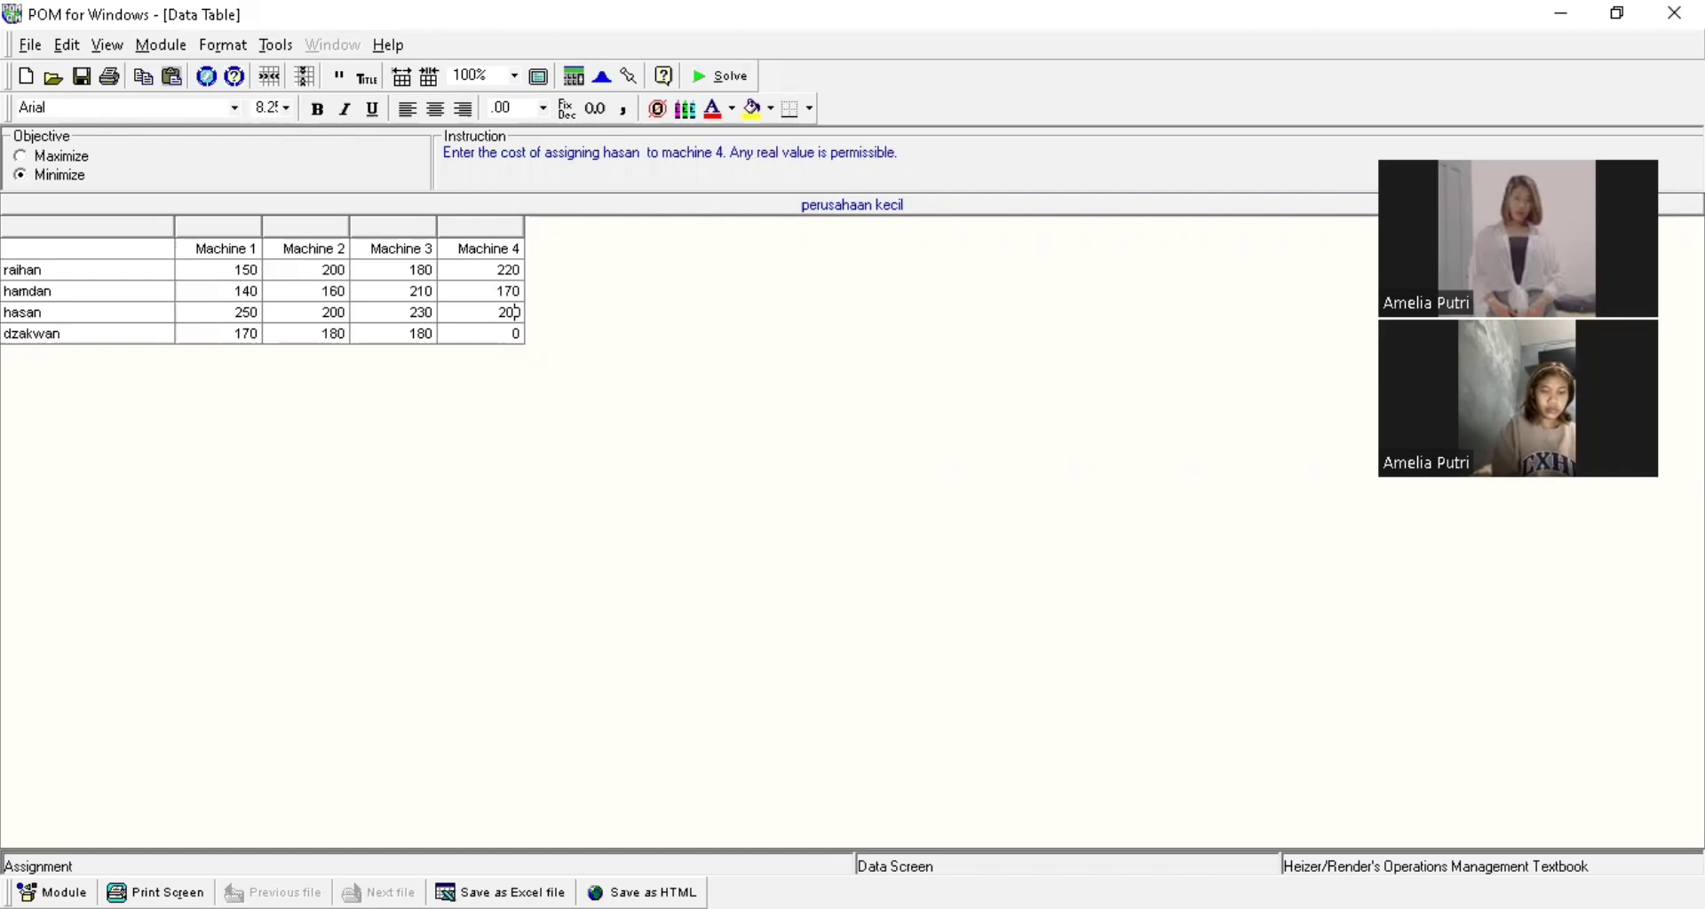
left_click(497, 332)
type("16")
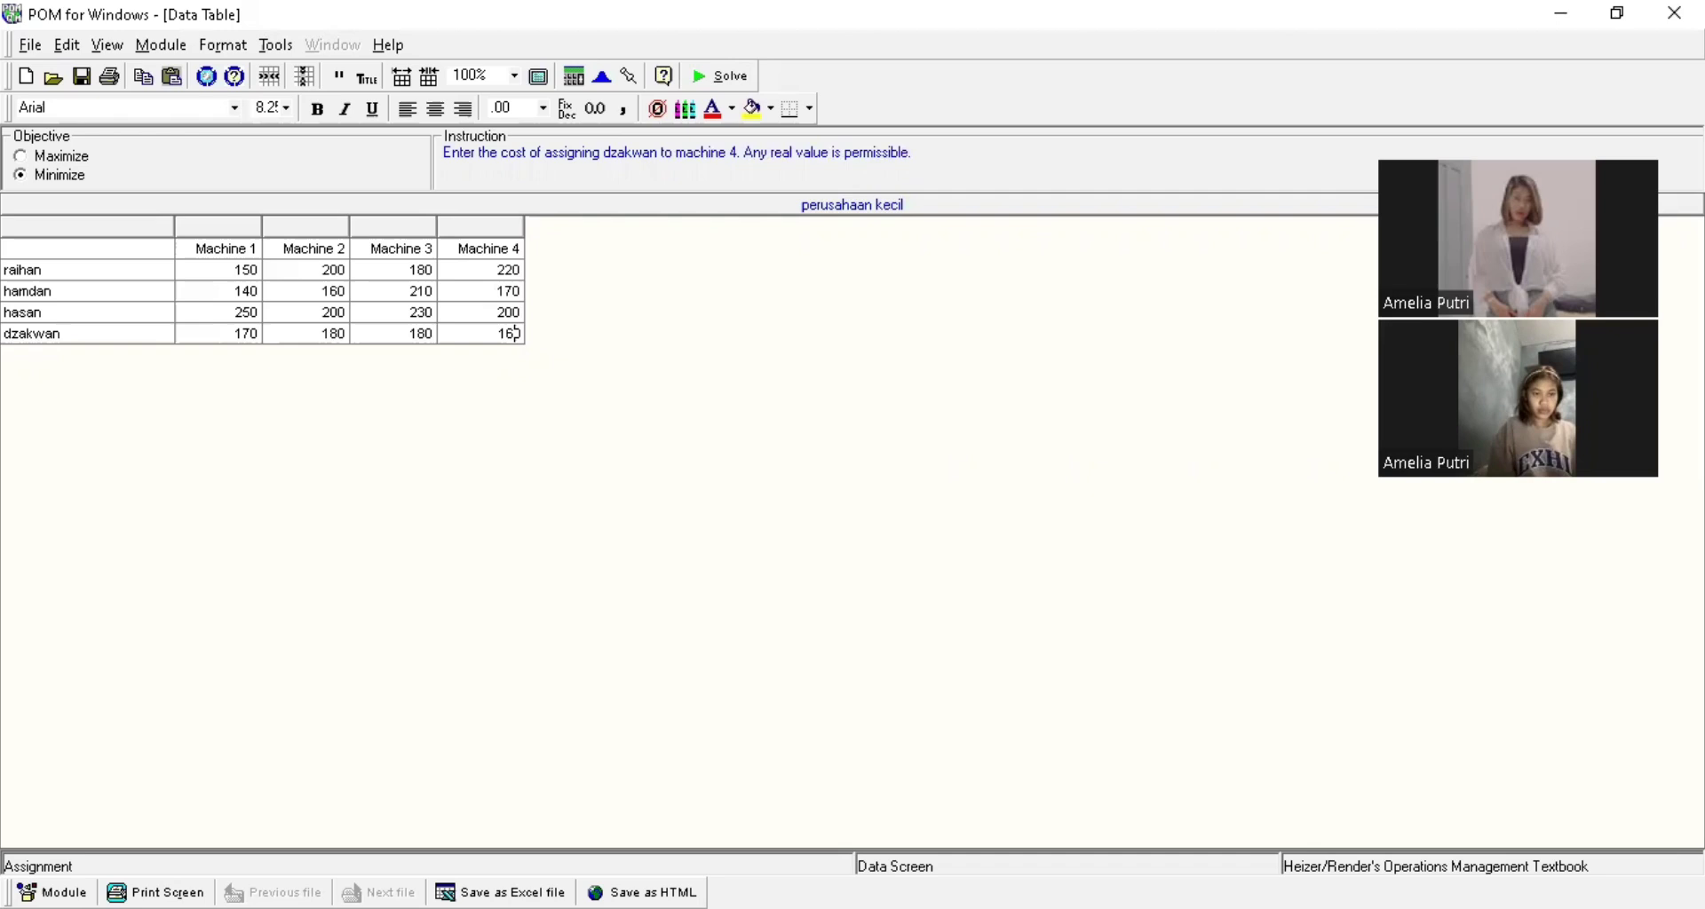
Check the problem statement in the Word document once more and solve the assignment problem in POM for Windows
key("alt+Tab")
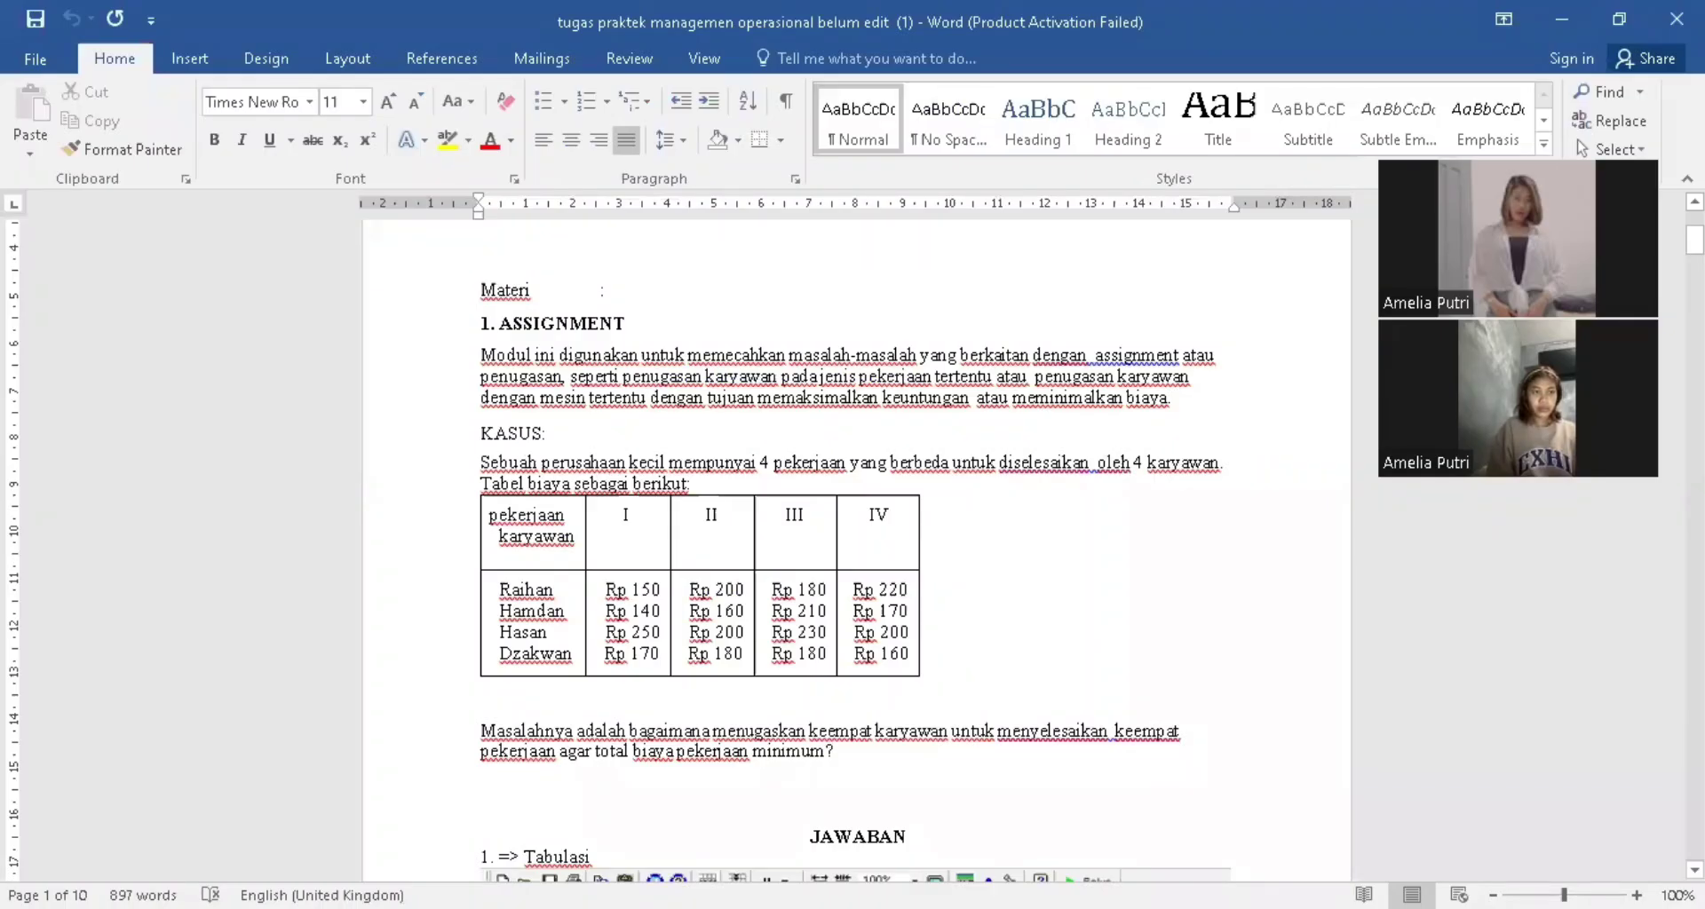
key("alt+Tab")
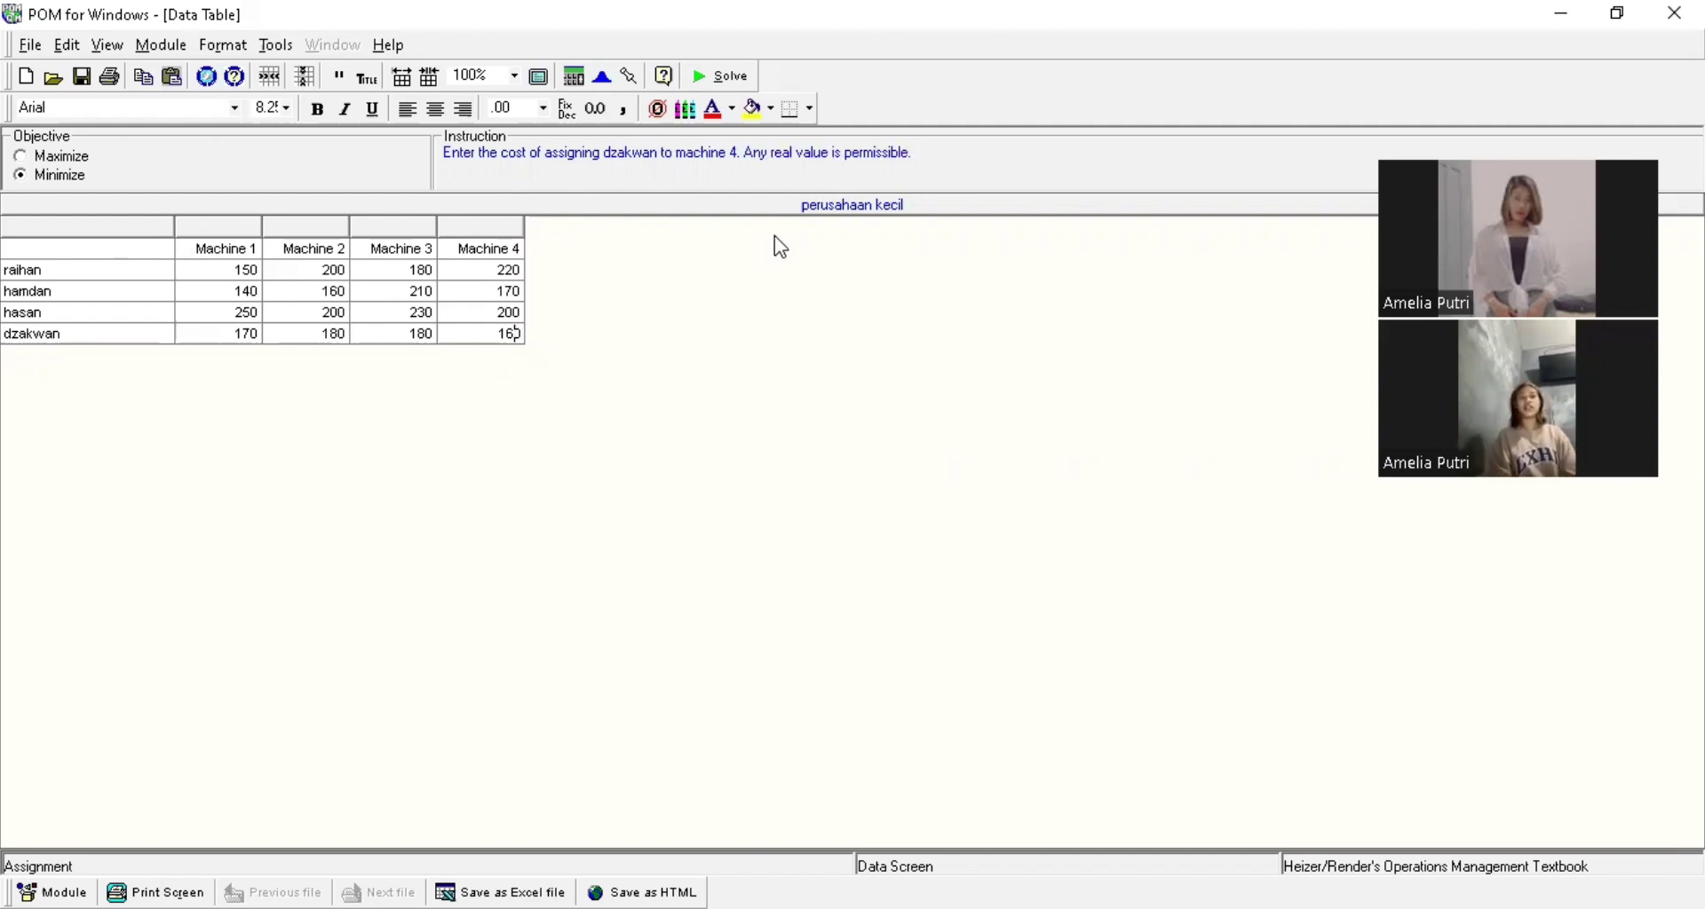
left_click(710, 77)
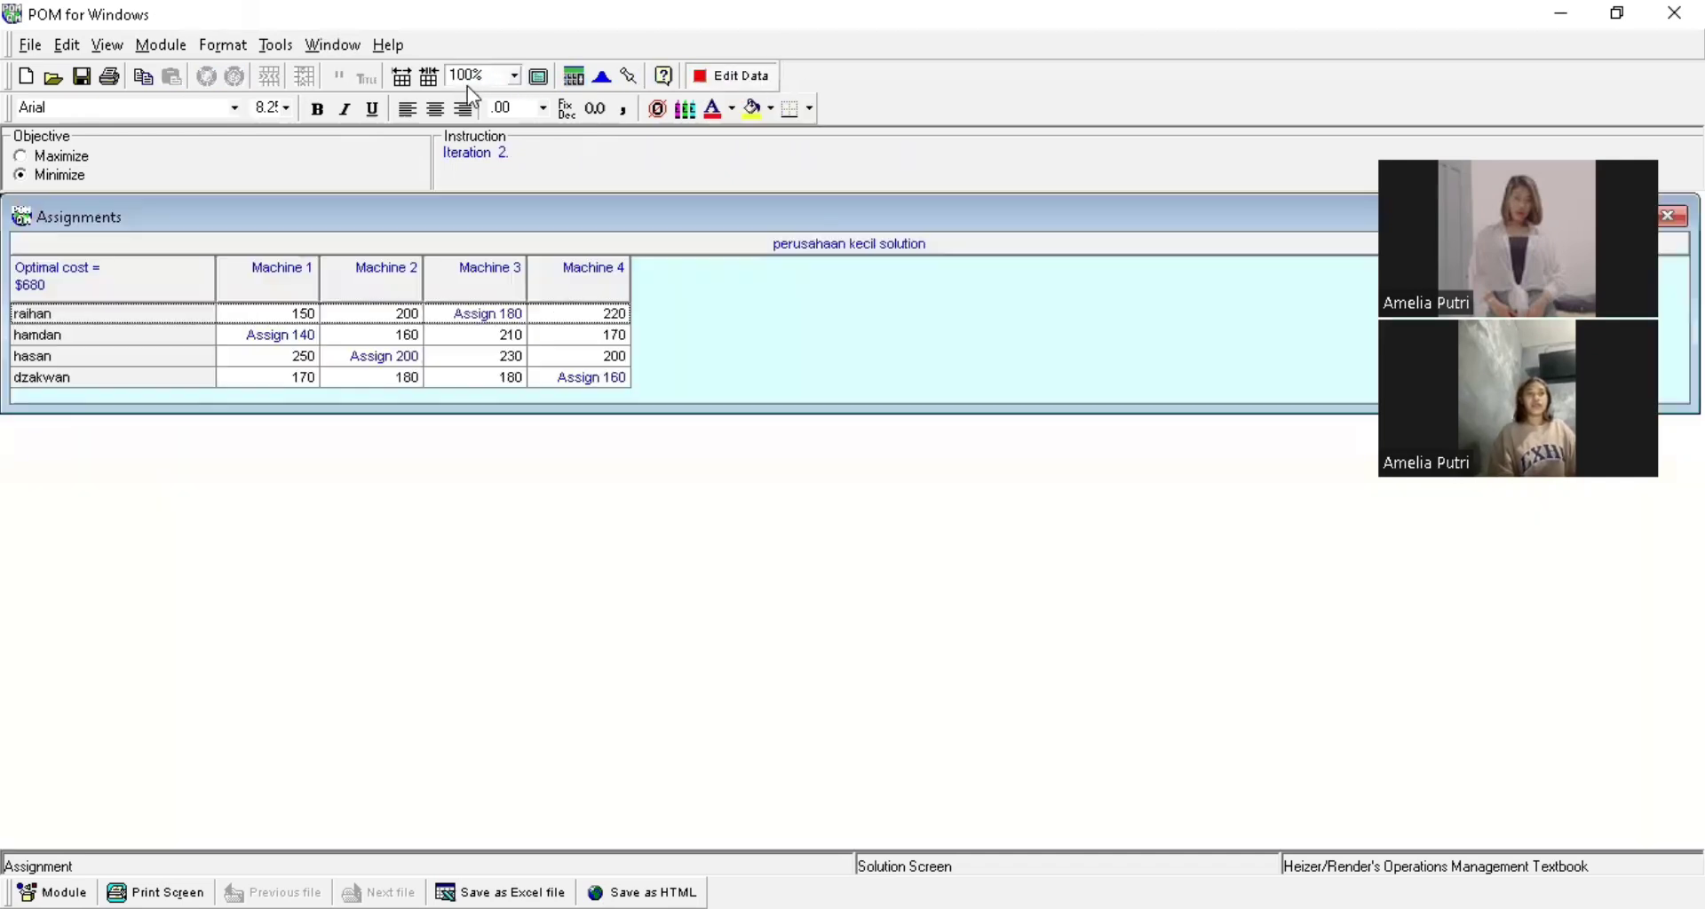
Tile the result windows so Assignments, Marginal Costs and Assignment List are shown together
left_click(333, 44)
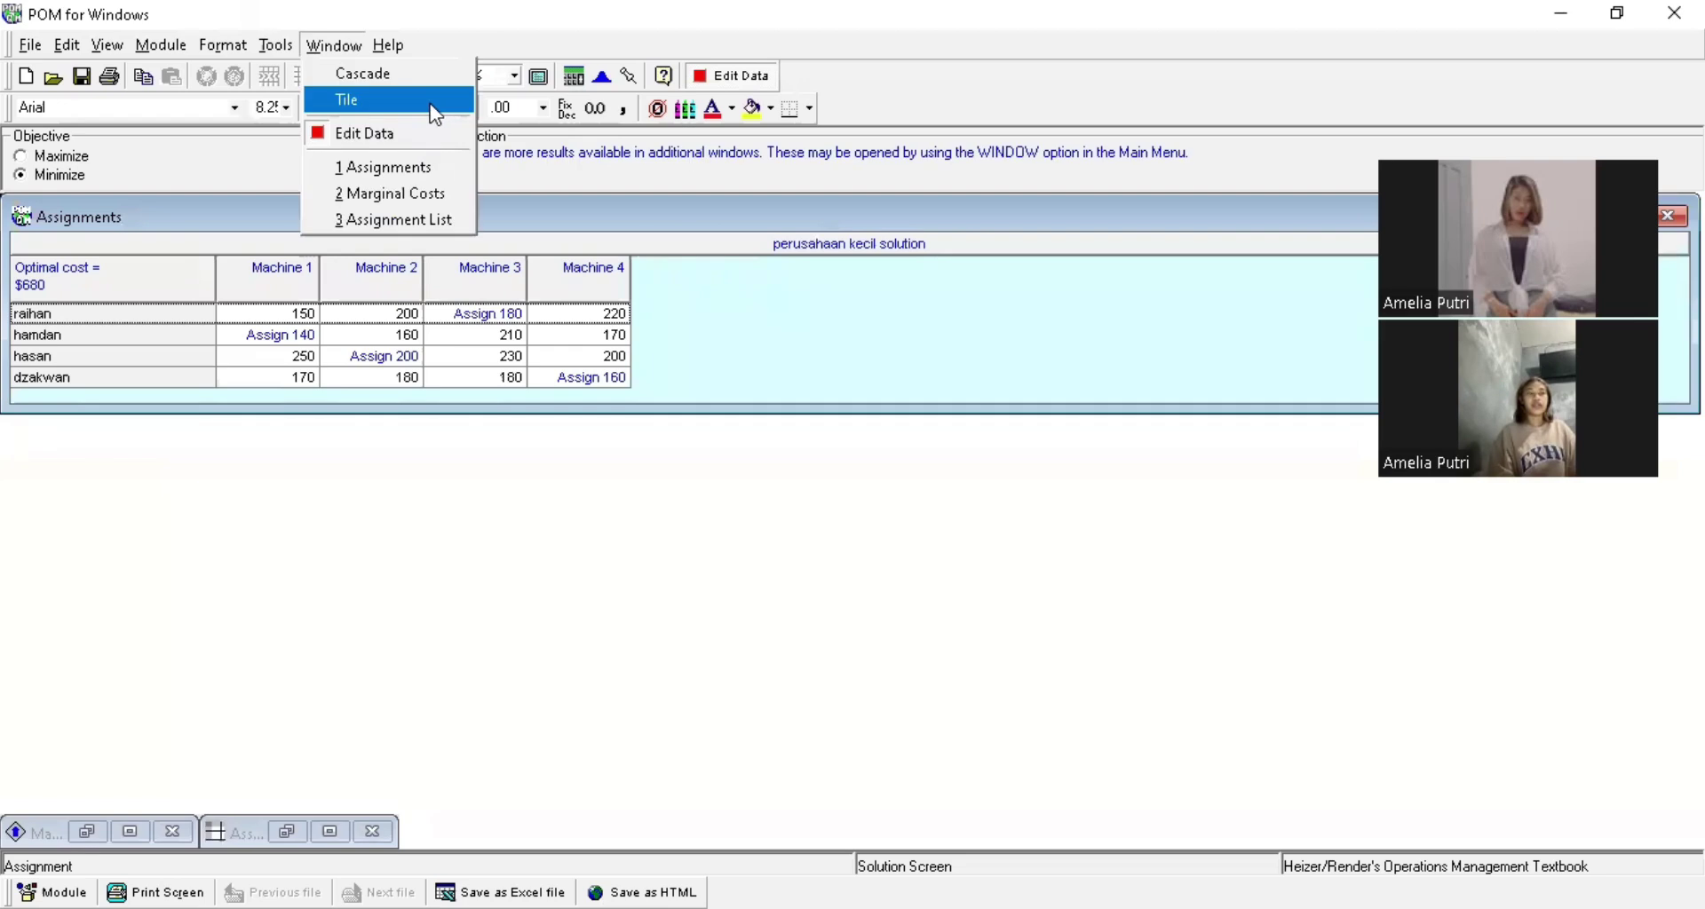
left_click(432, 105)
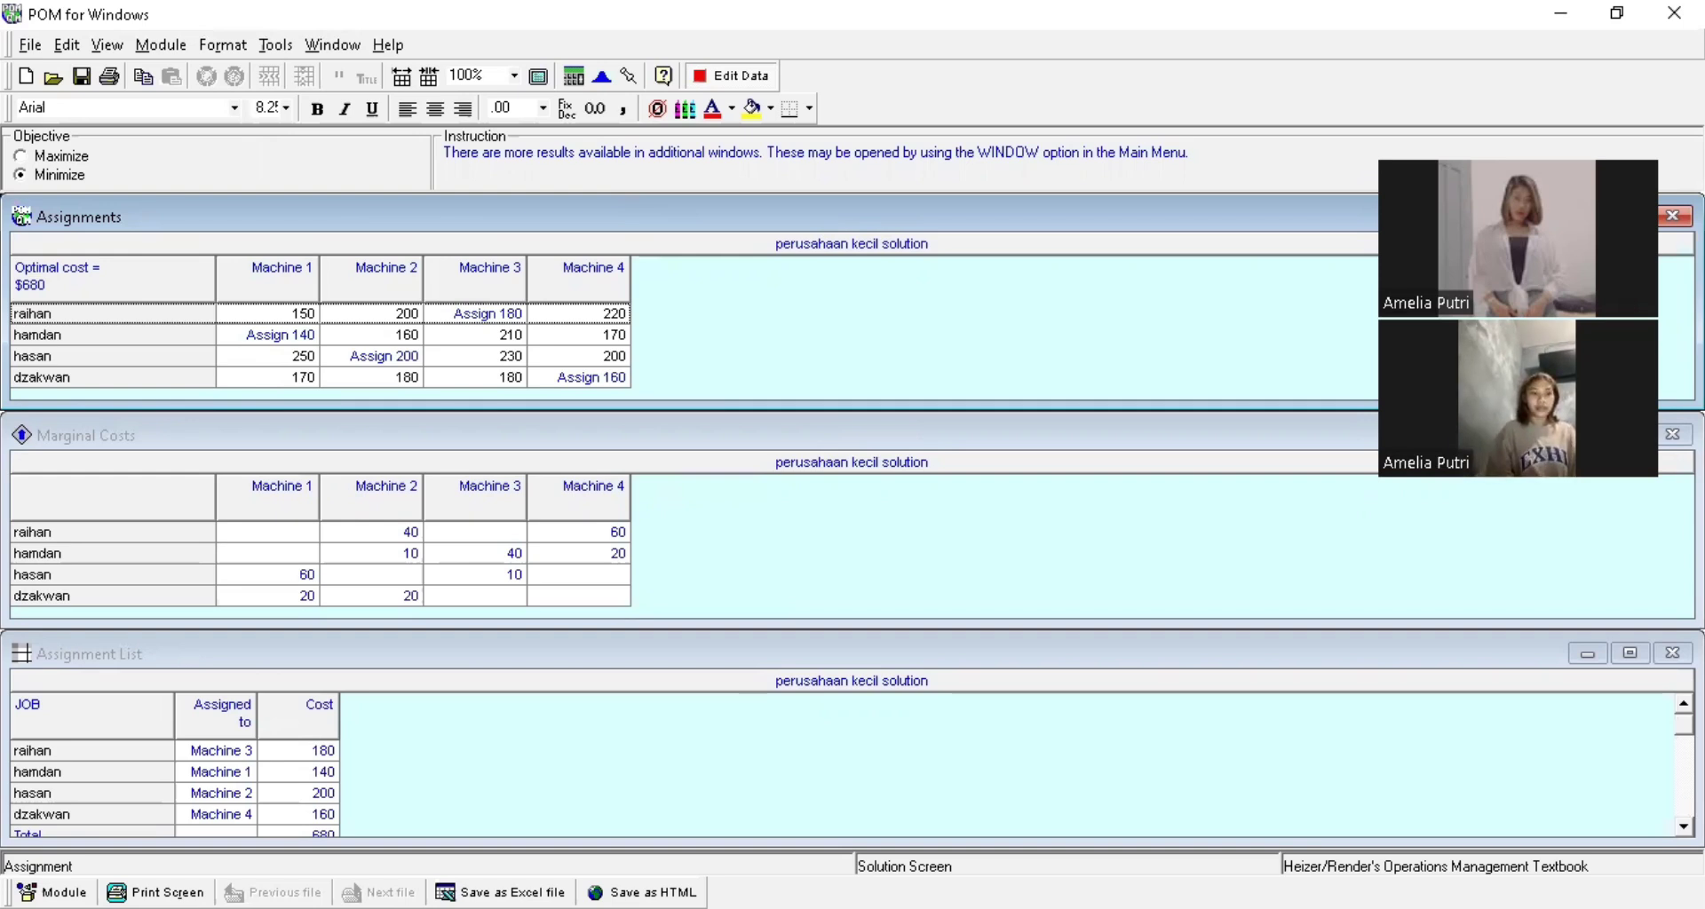
Read the Linier Programming case of PT Laquna Tekstil, including its materials and labour table, in the Word document
key("alt+Tab")
scroll(856, 533, "down", 8)
key("Down")
key("Down")
key("Down")
key("Down")
key("Down")
key("Down")
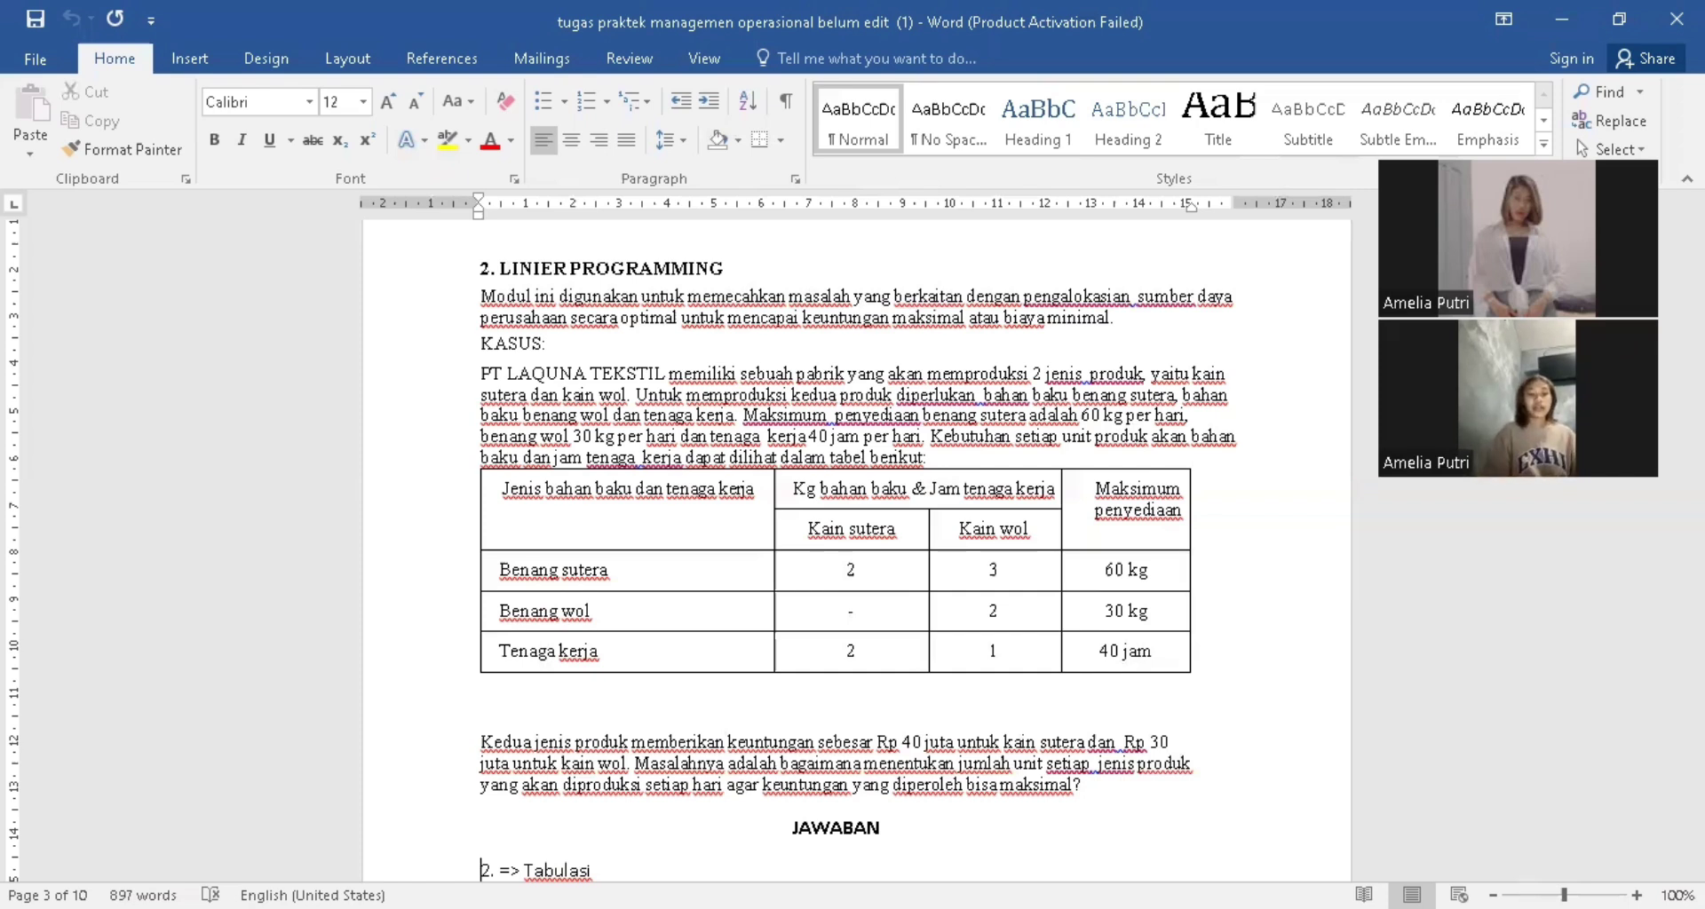
Switch back to POM for Windows and change to the Linear Programming module
key("alt+Tab")
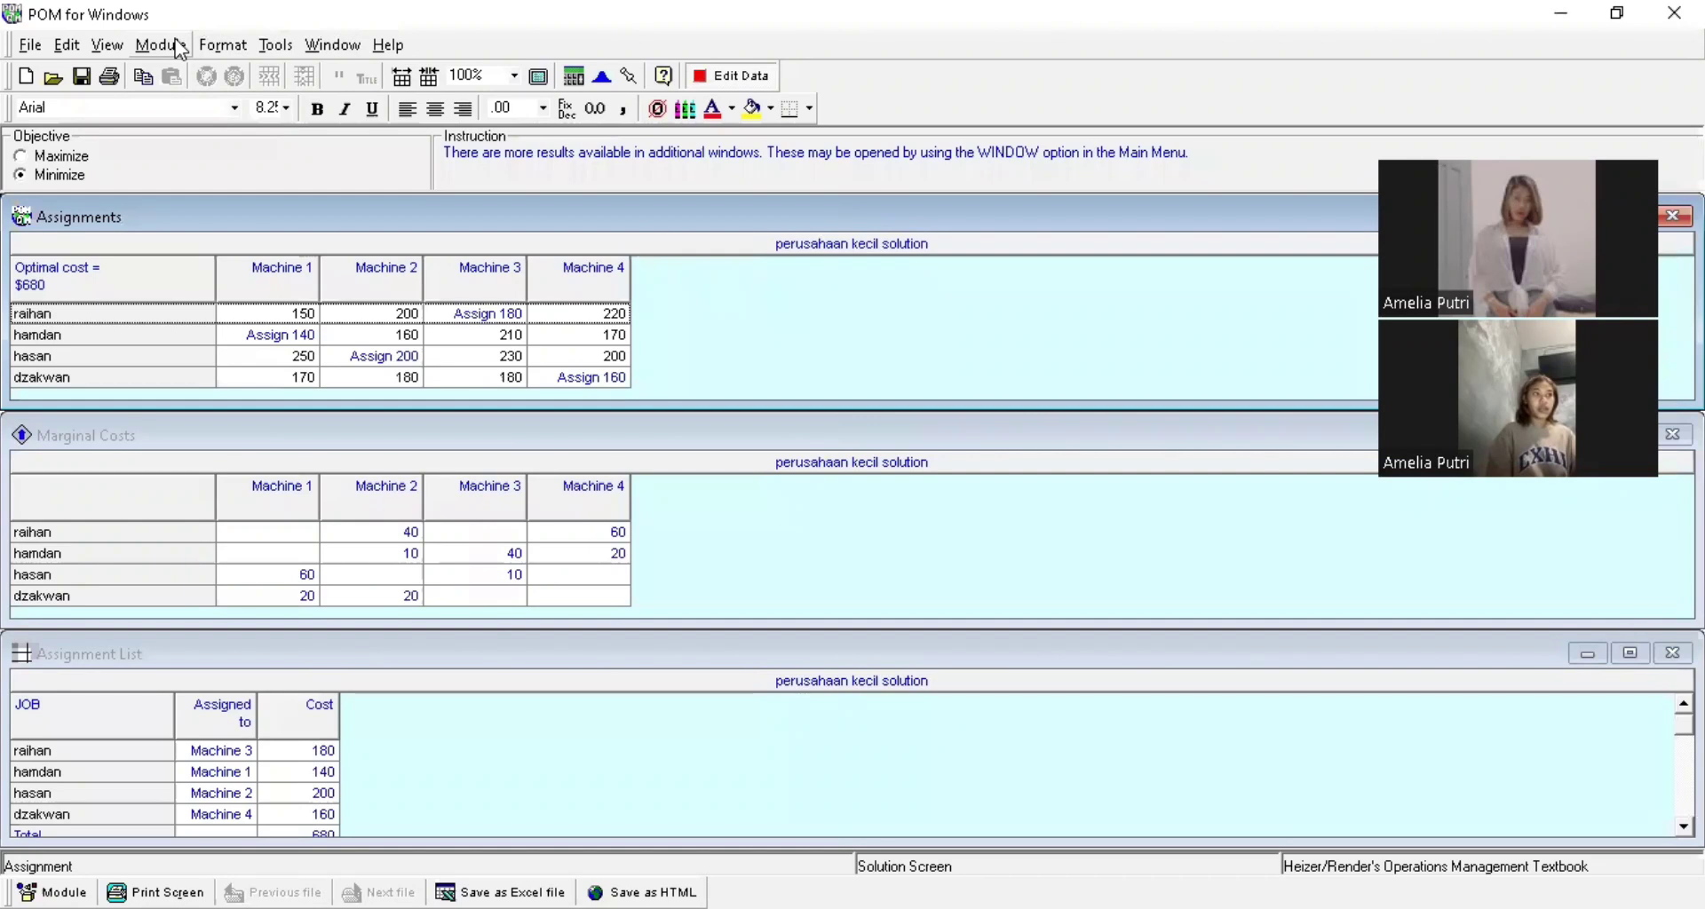
left_click(161, 45)
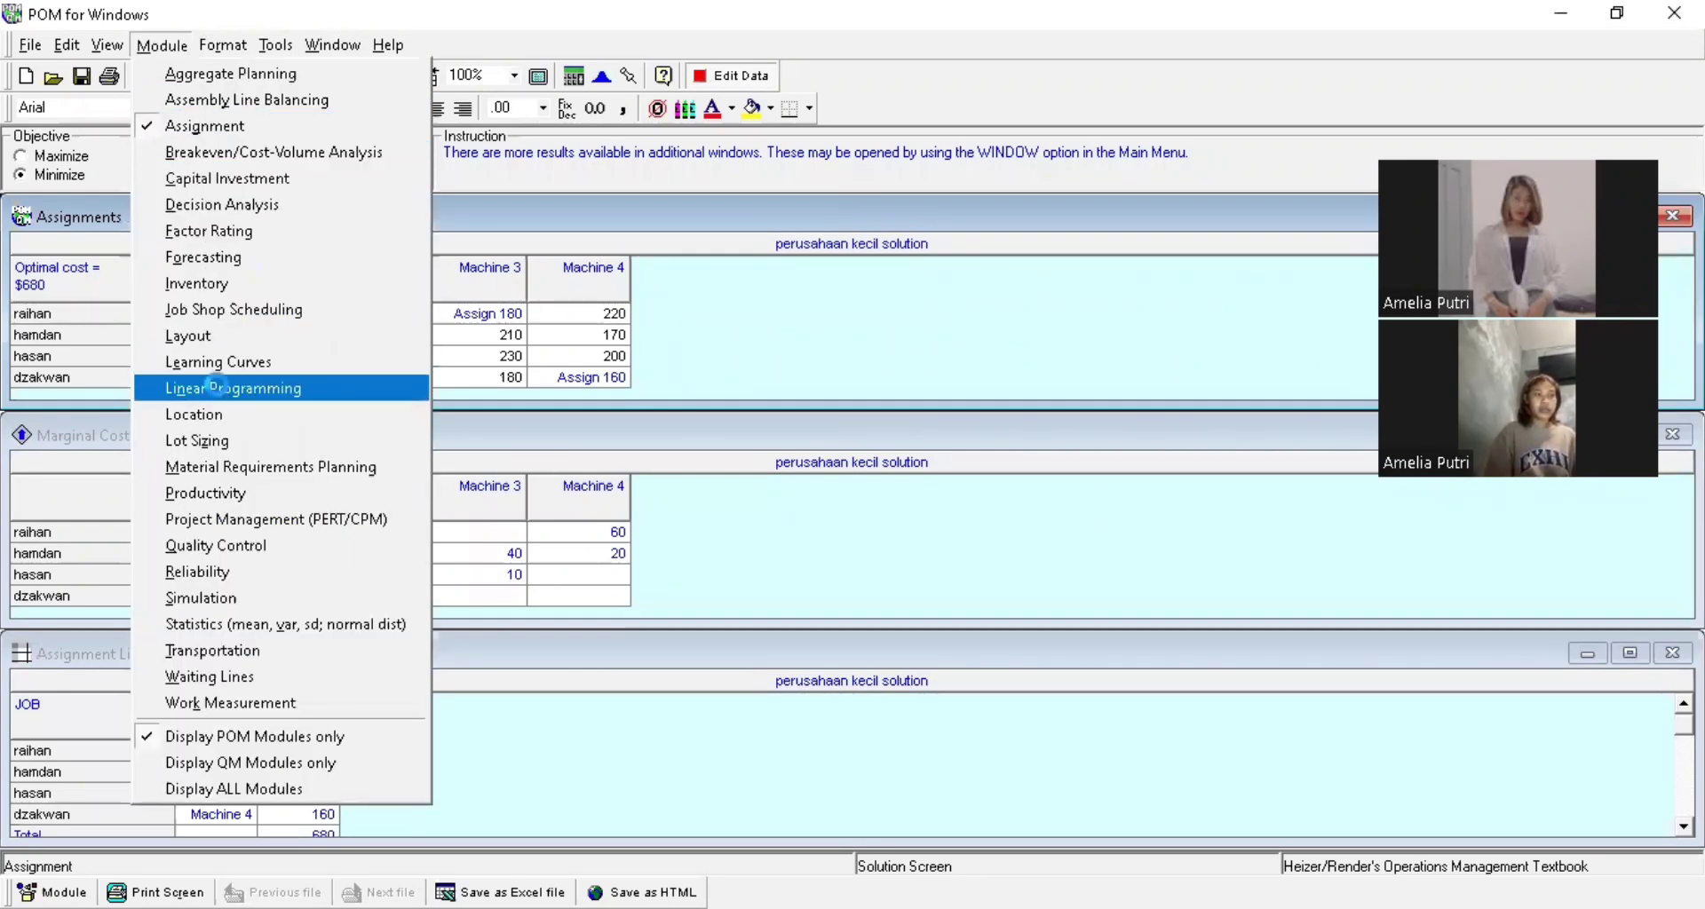
key("Return")
left_click(871, 548)
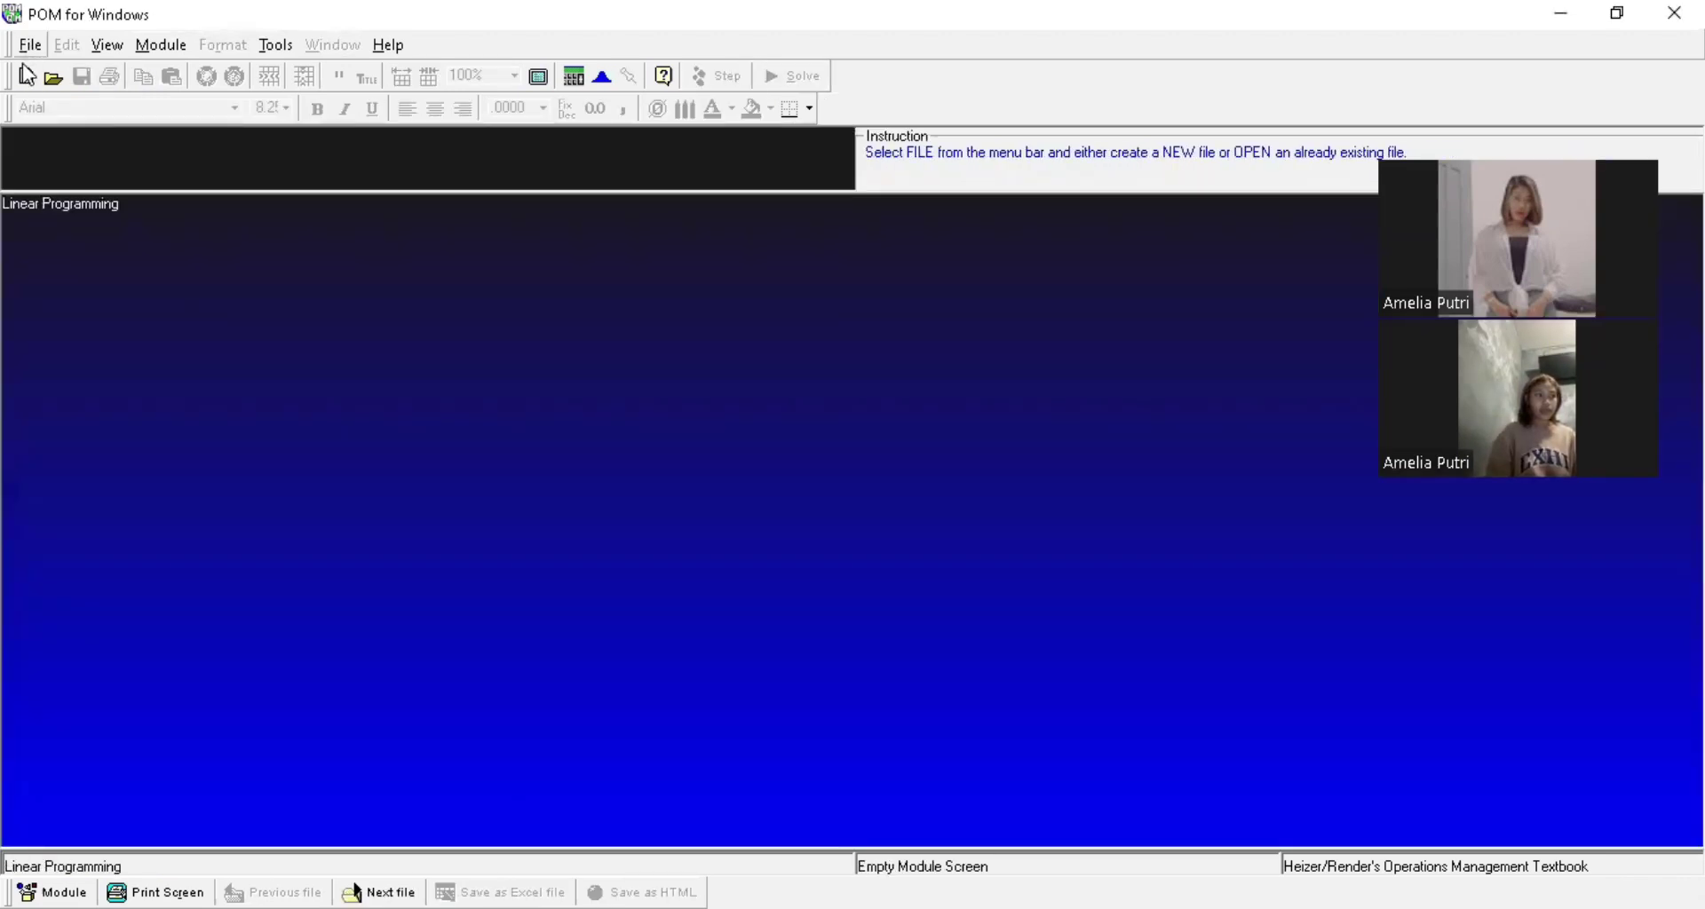
Create a maximization data set titled "pt laquna tekstil" with 3 constraints and 2 variables
left_click(26, 78)
type("pt")
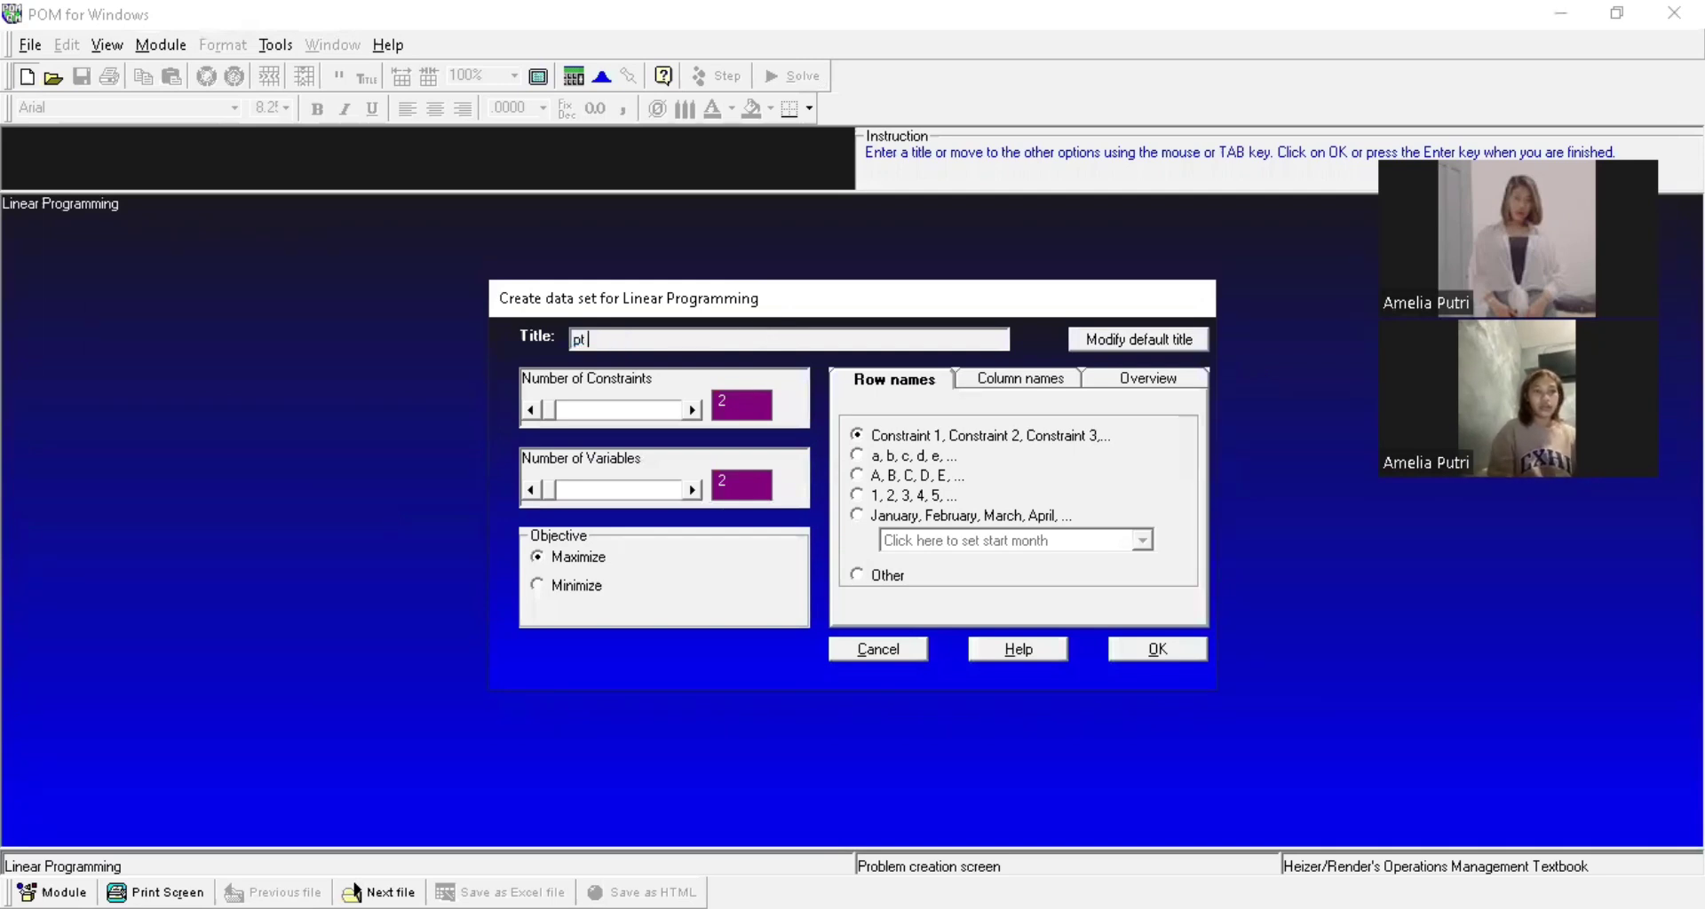
type(" lagu")
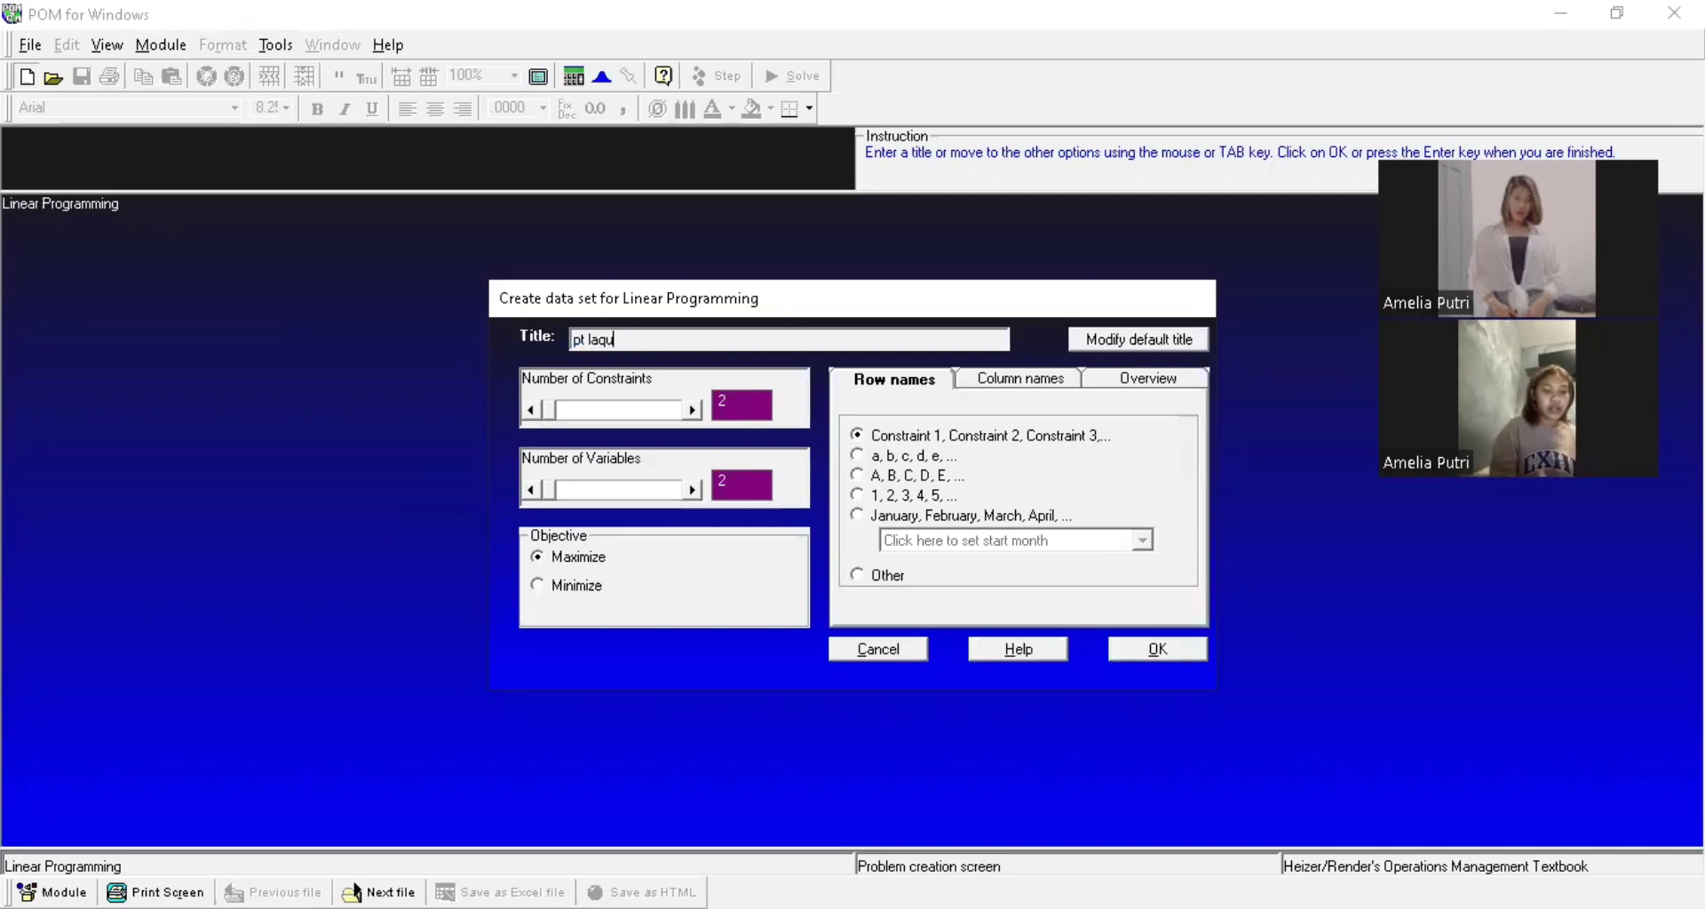
type("na tek")
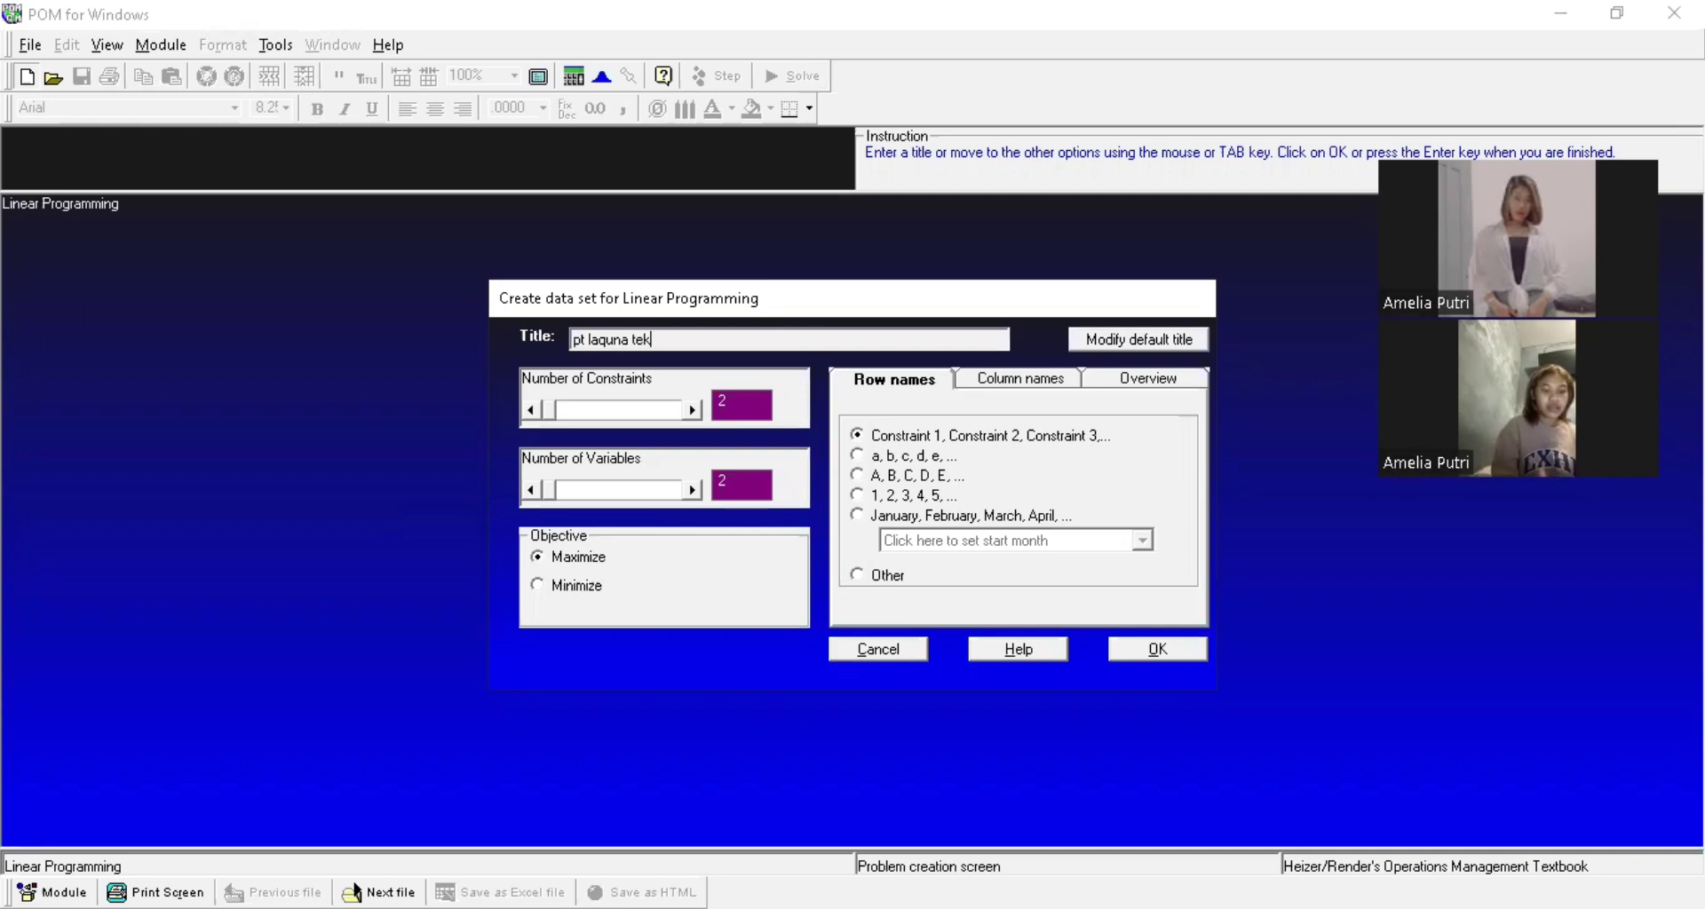
type("stil")
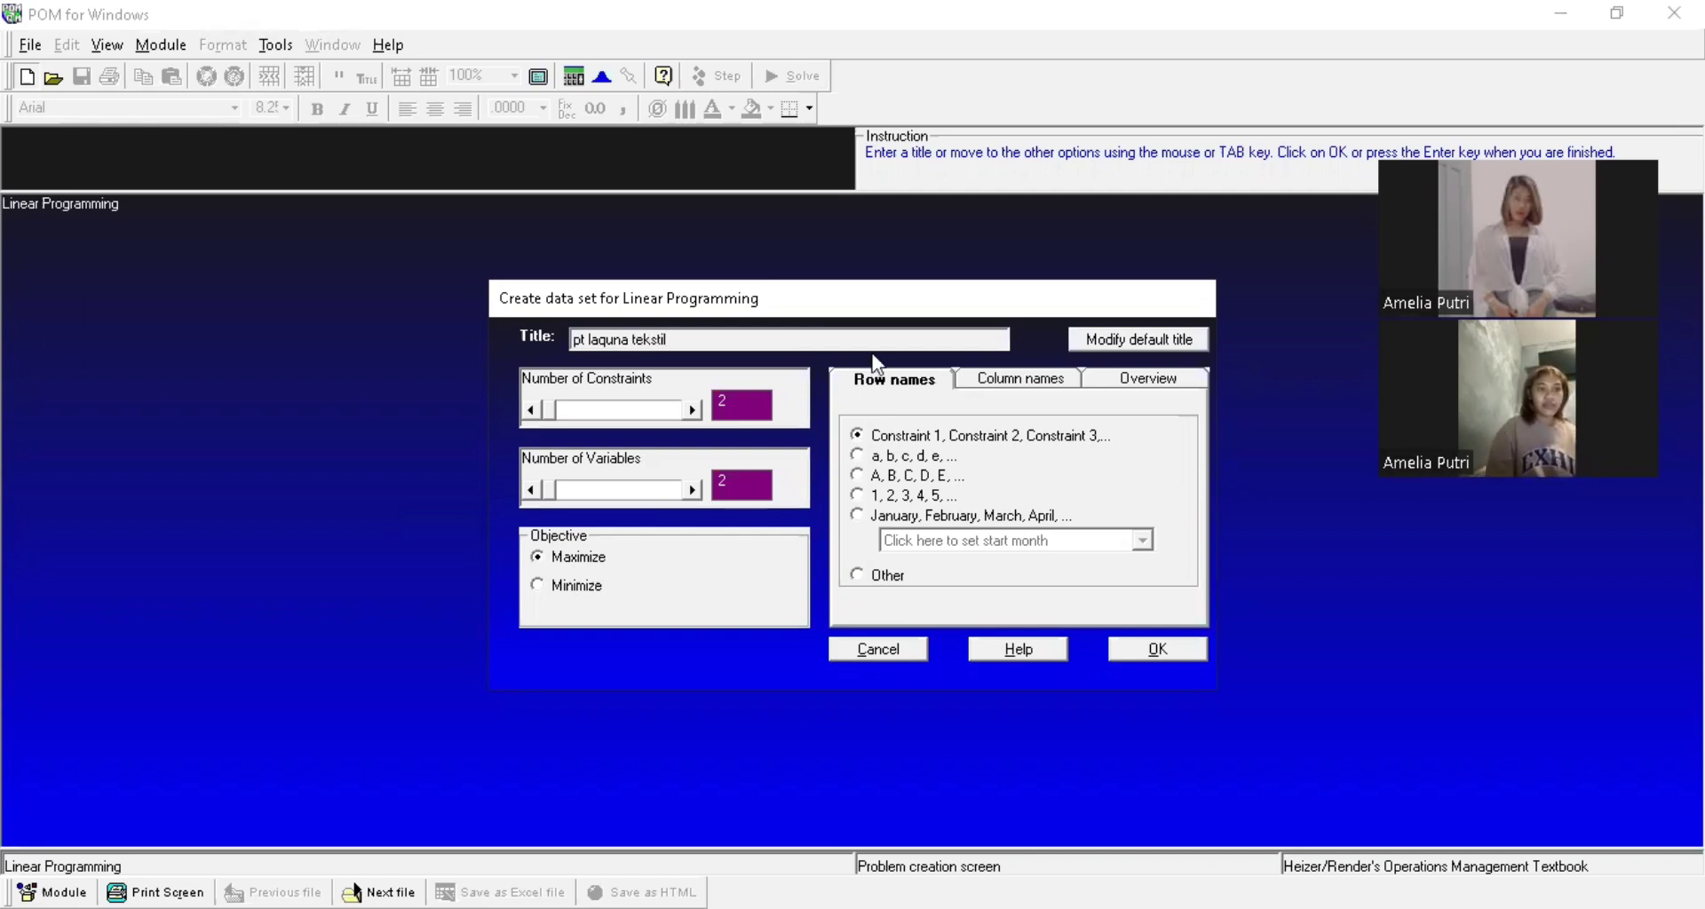
left_click(724, 402)
type("32")
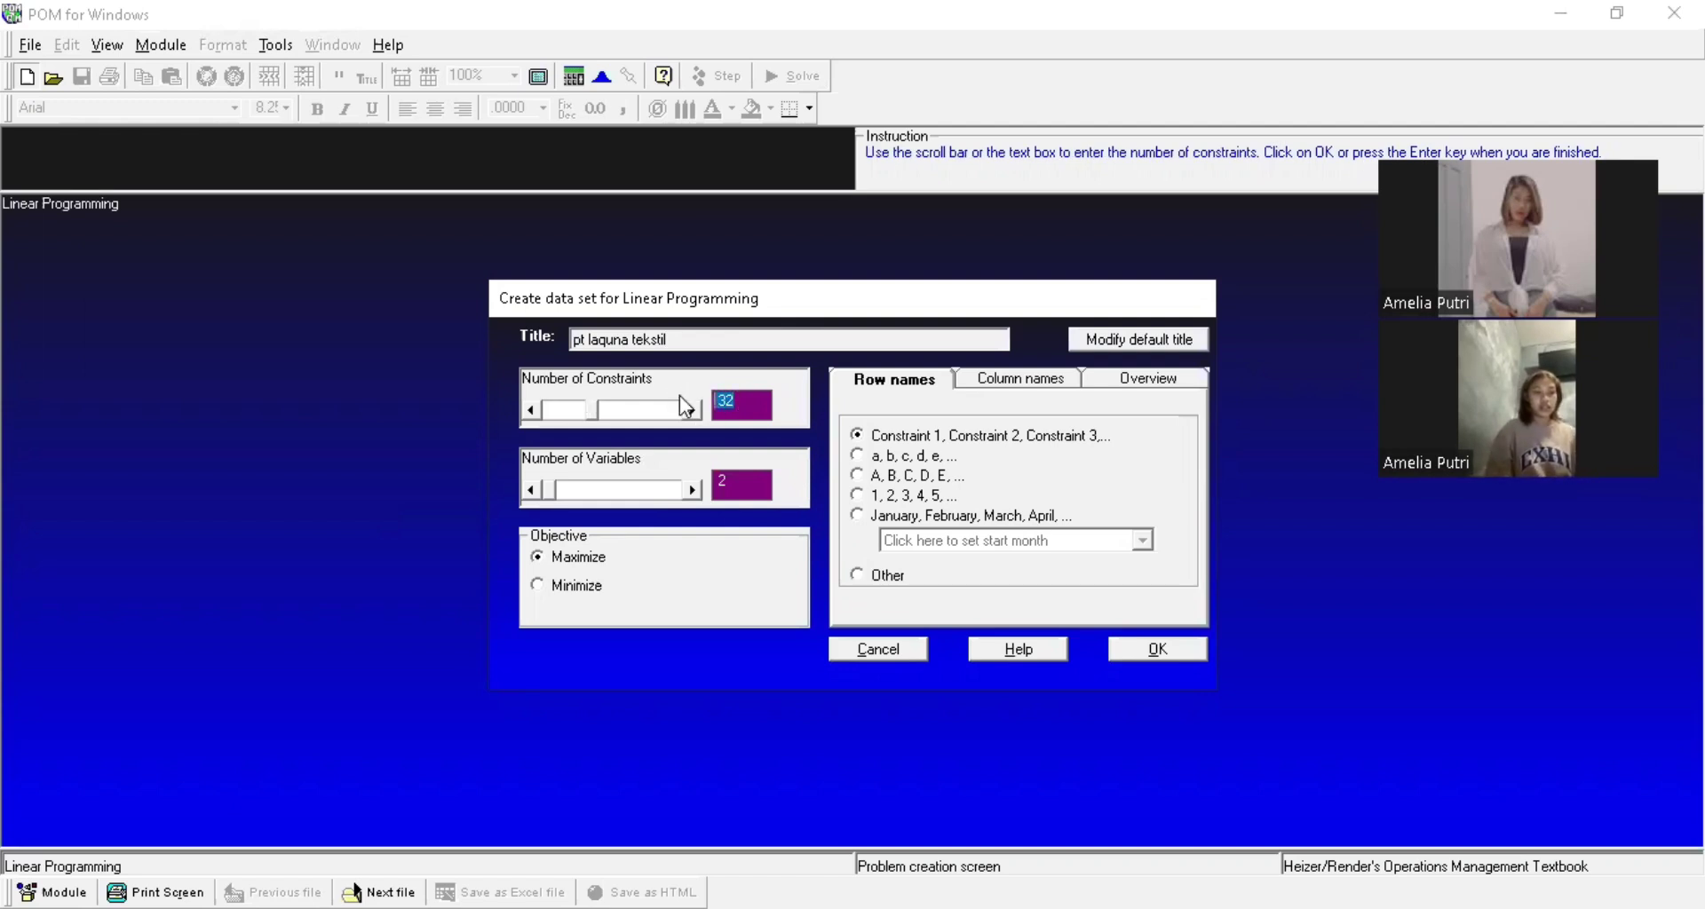
key("BackSpace")
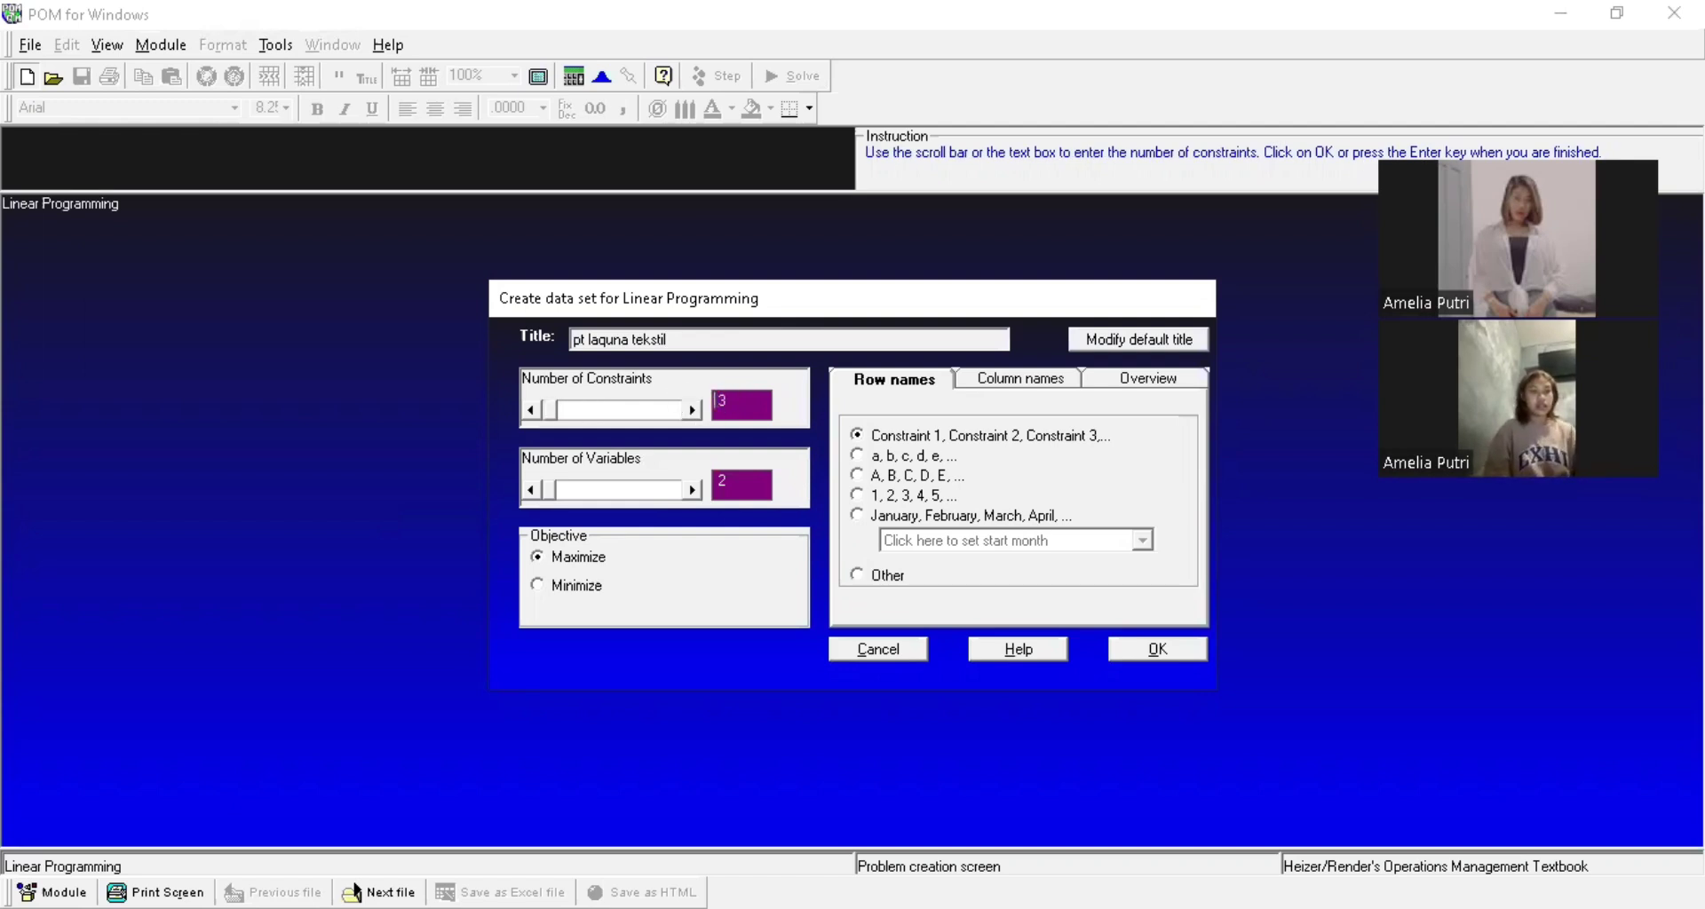
left_click(1158, 651)
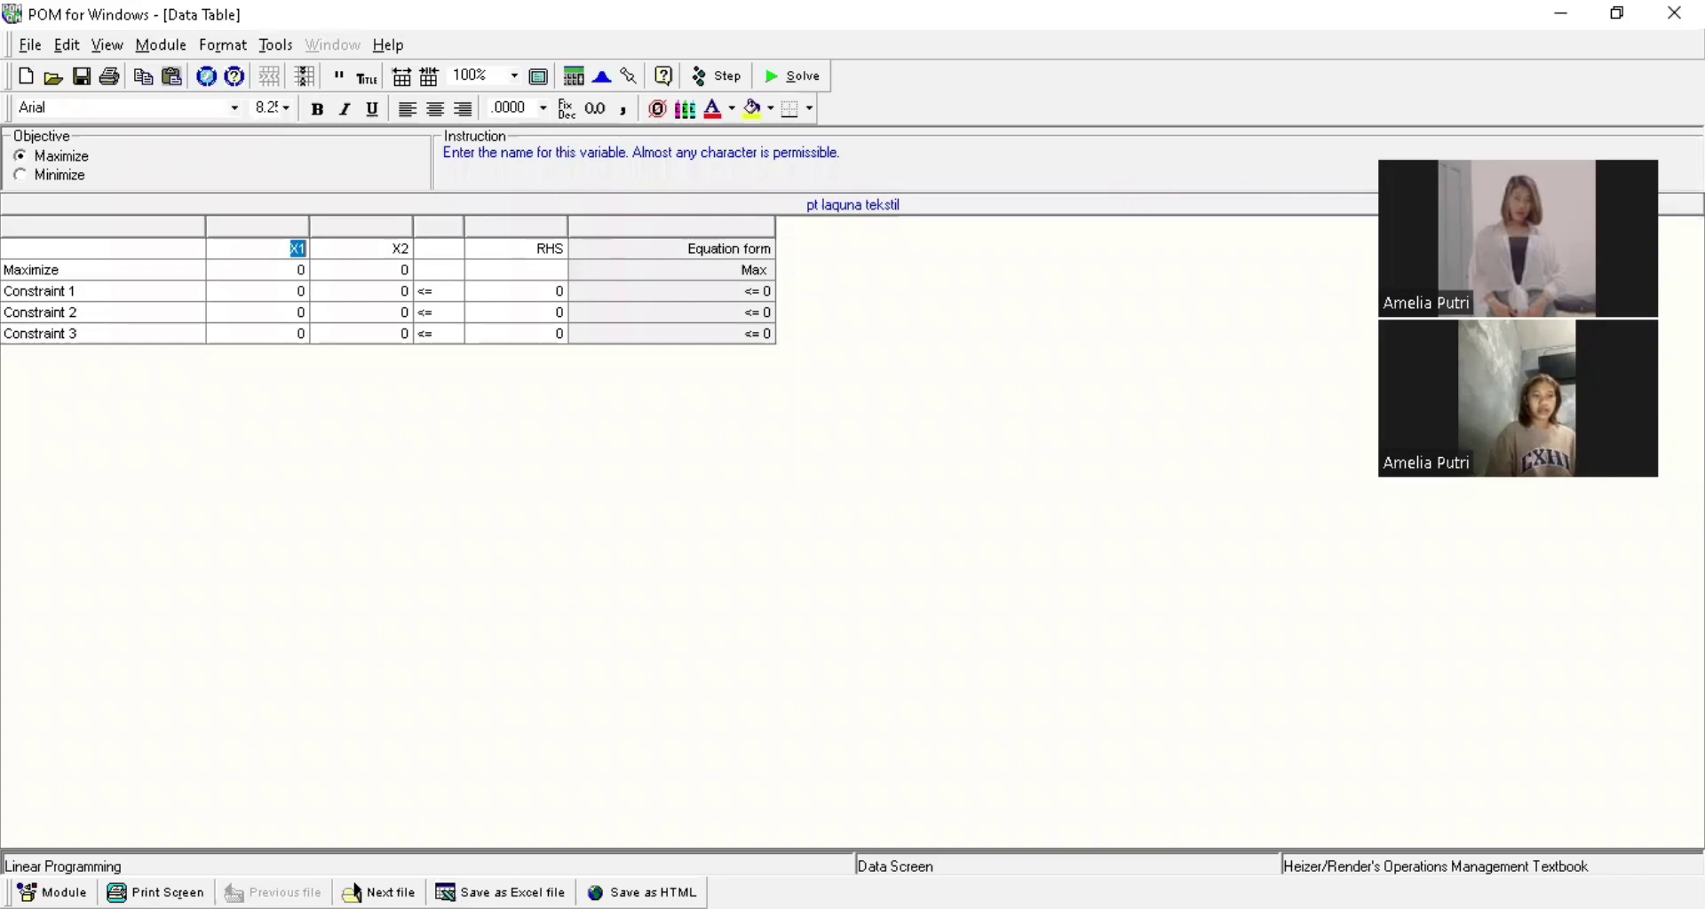
Rename the first two constraints "benang sutera" and "benang wol", following the table in the Word document
key("alt+Tab")
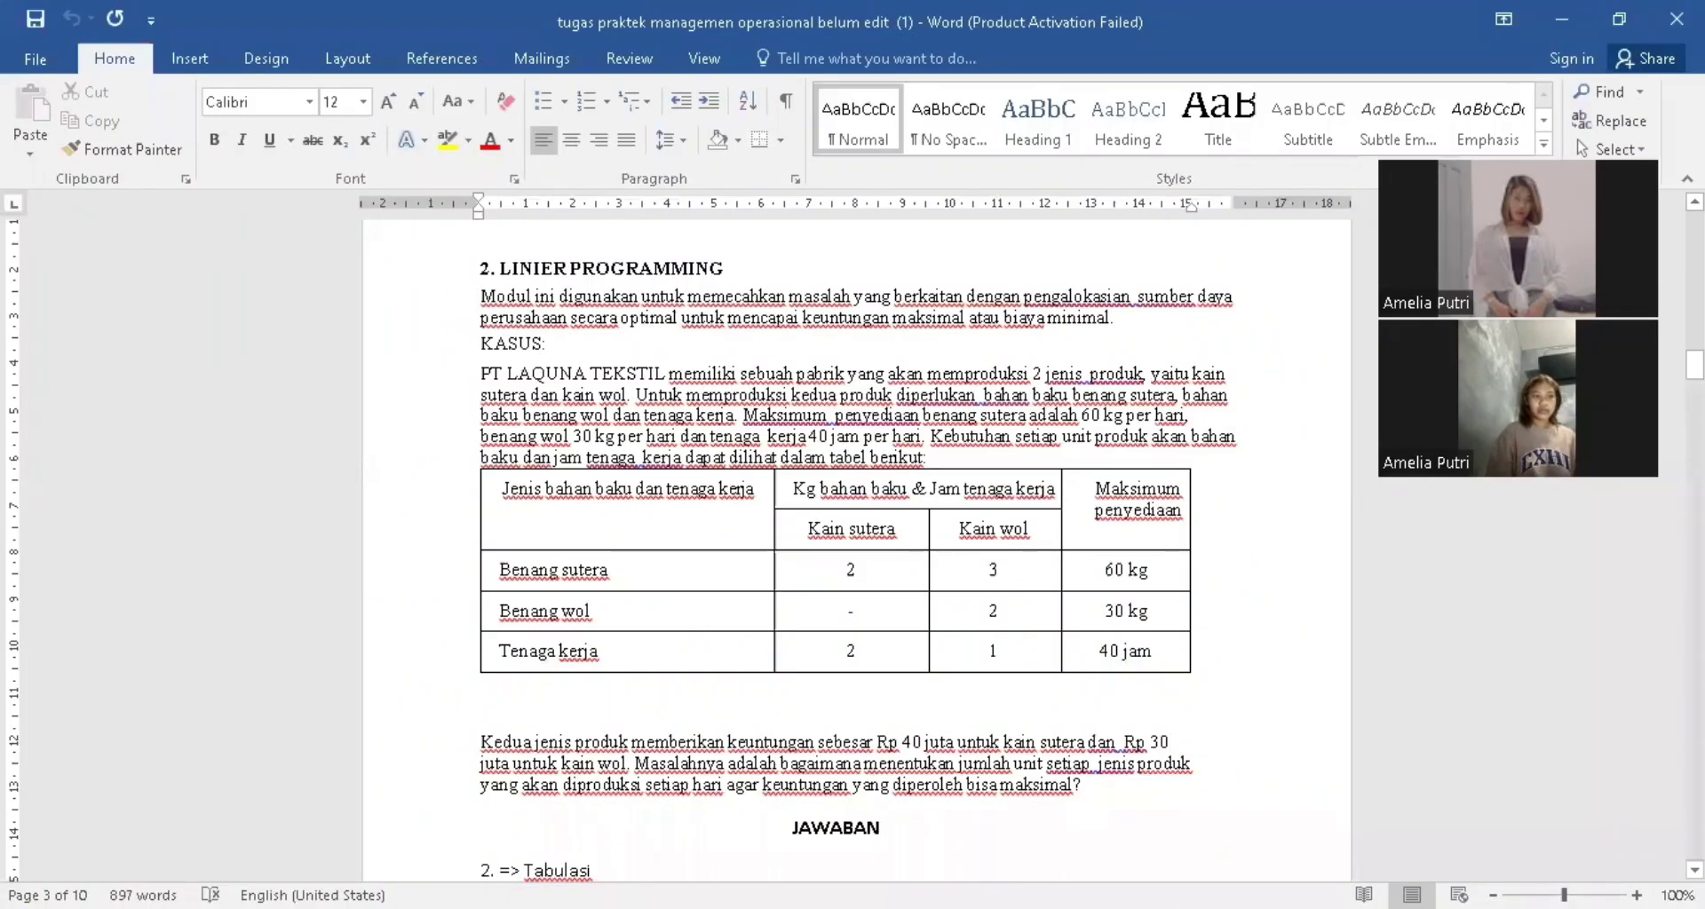
key("alt+Tab")
left_click(105, 285)
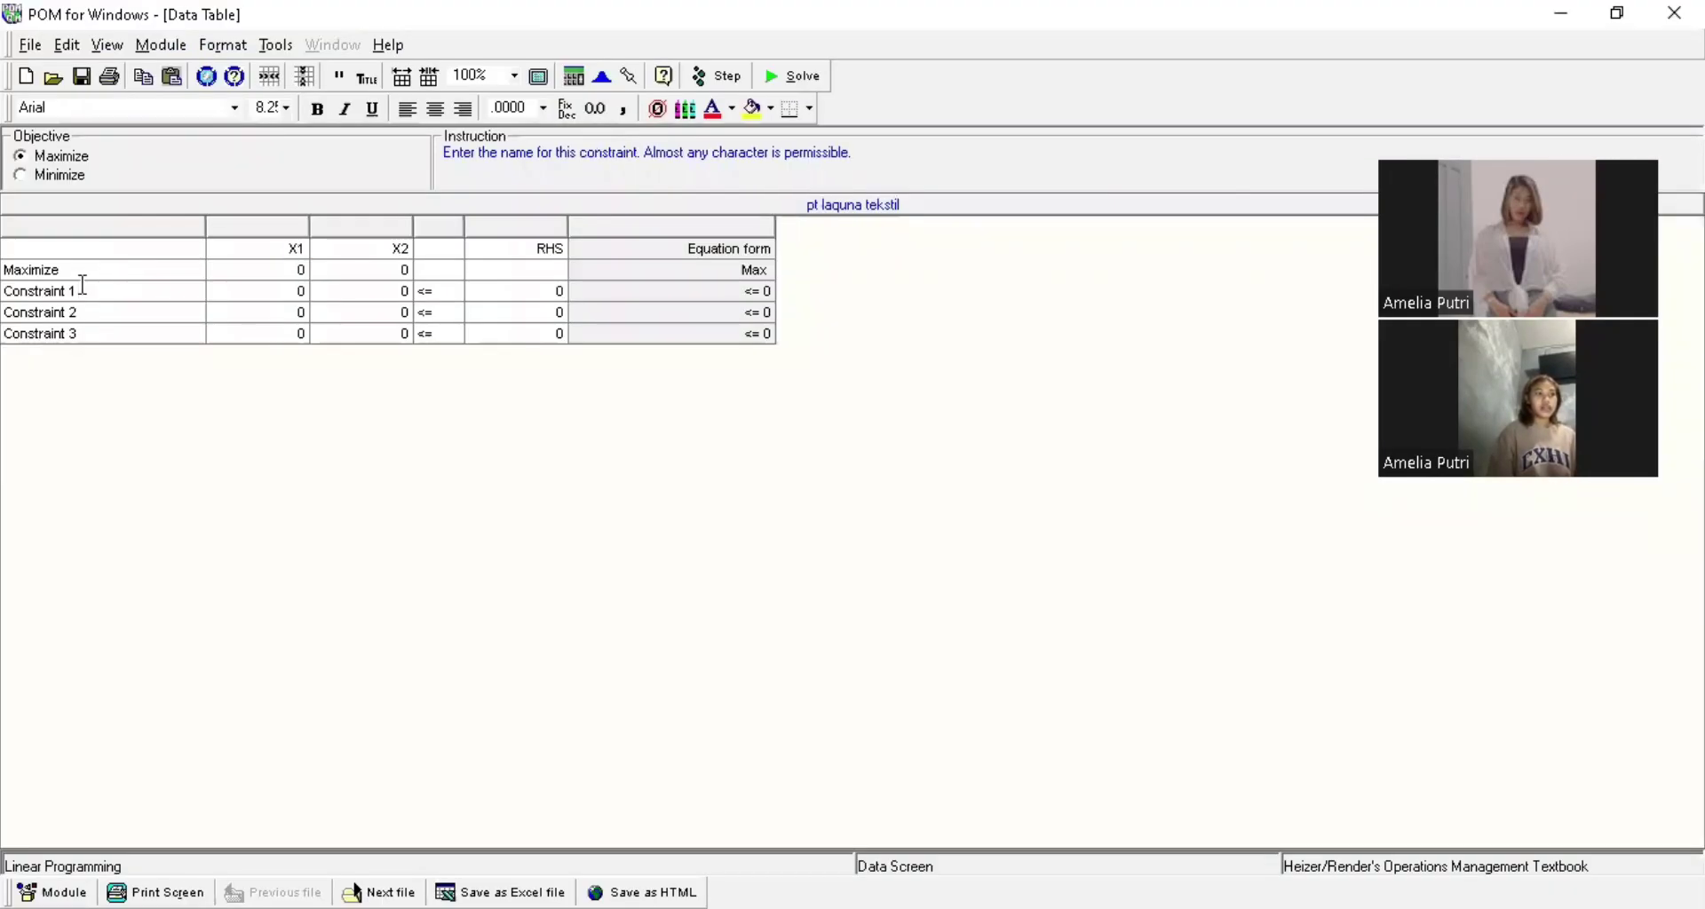
left_click(54, 277)
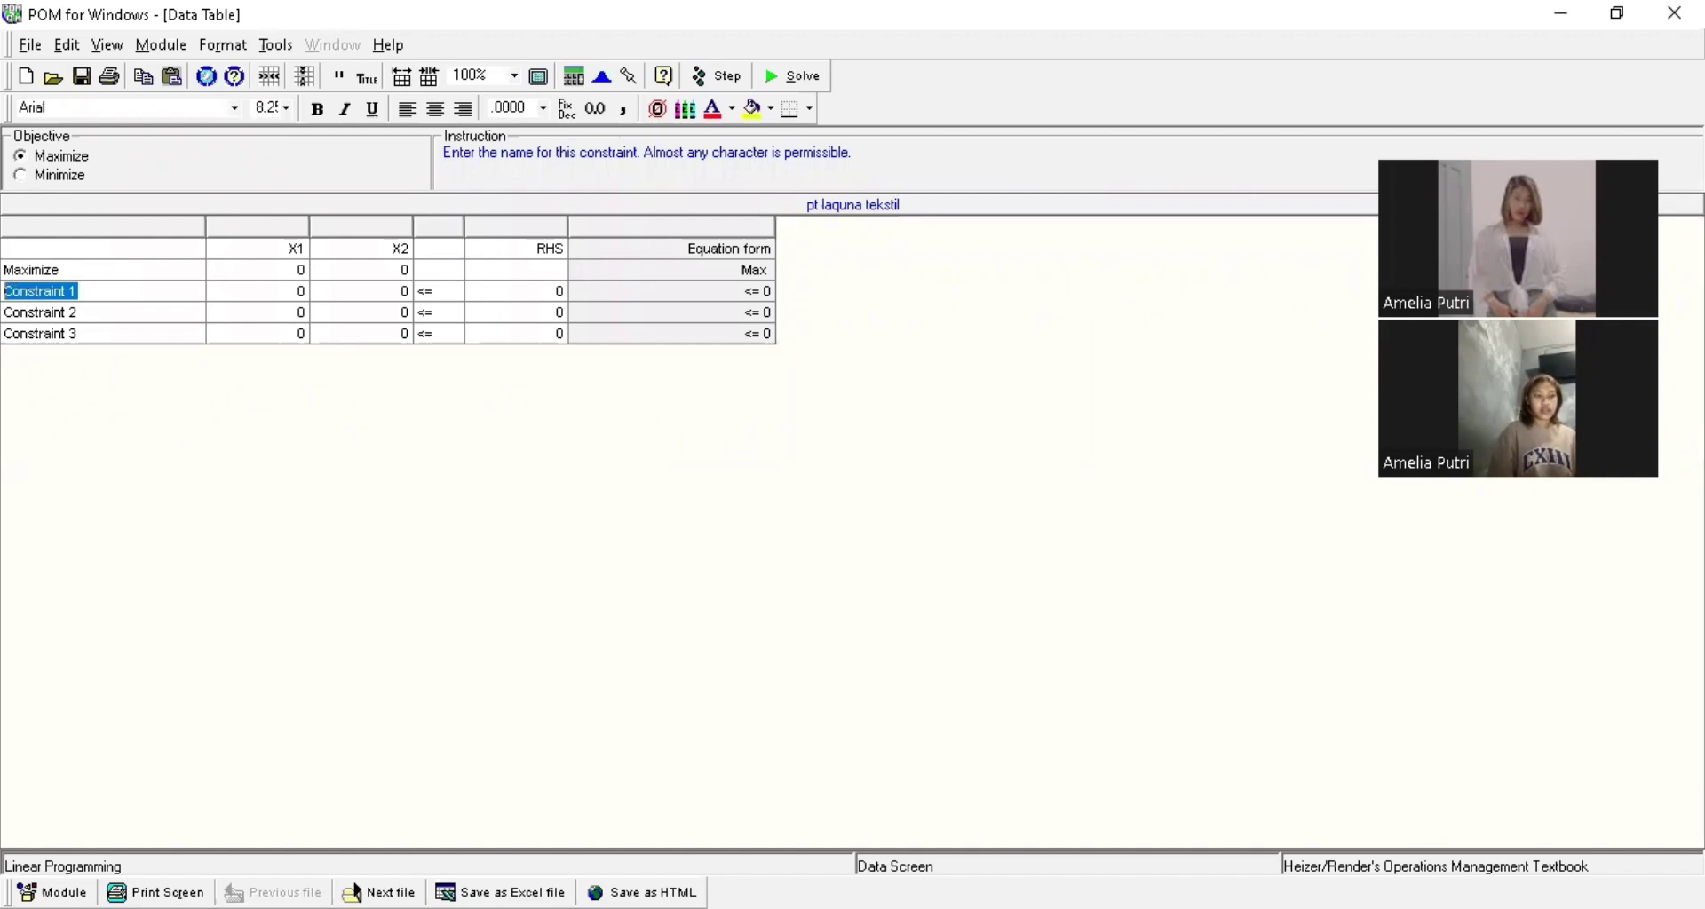
key("alt+Tab")
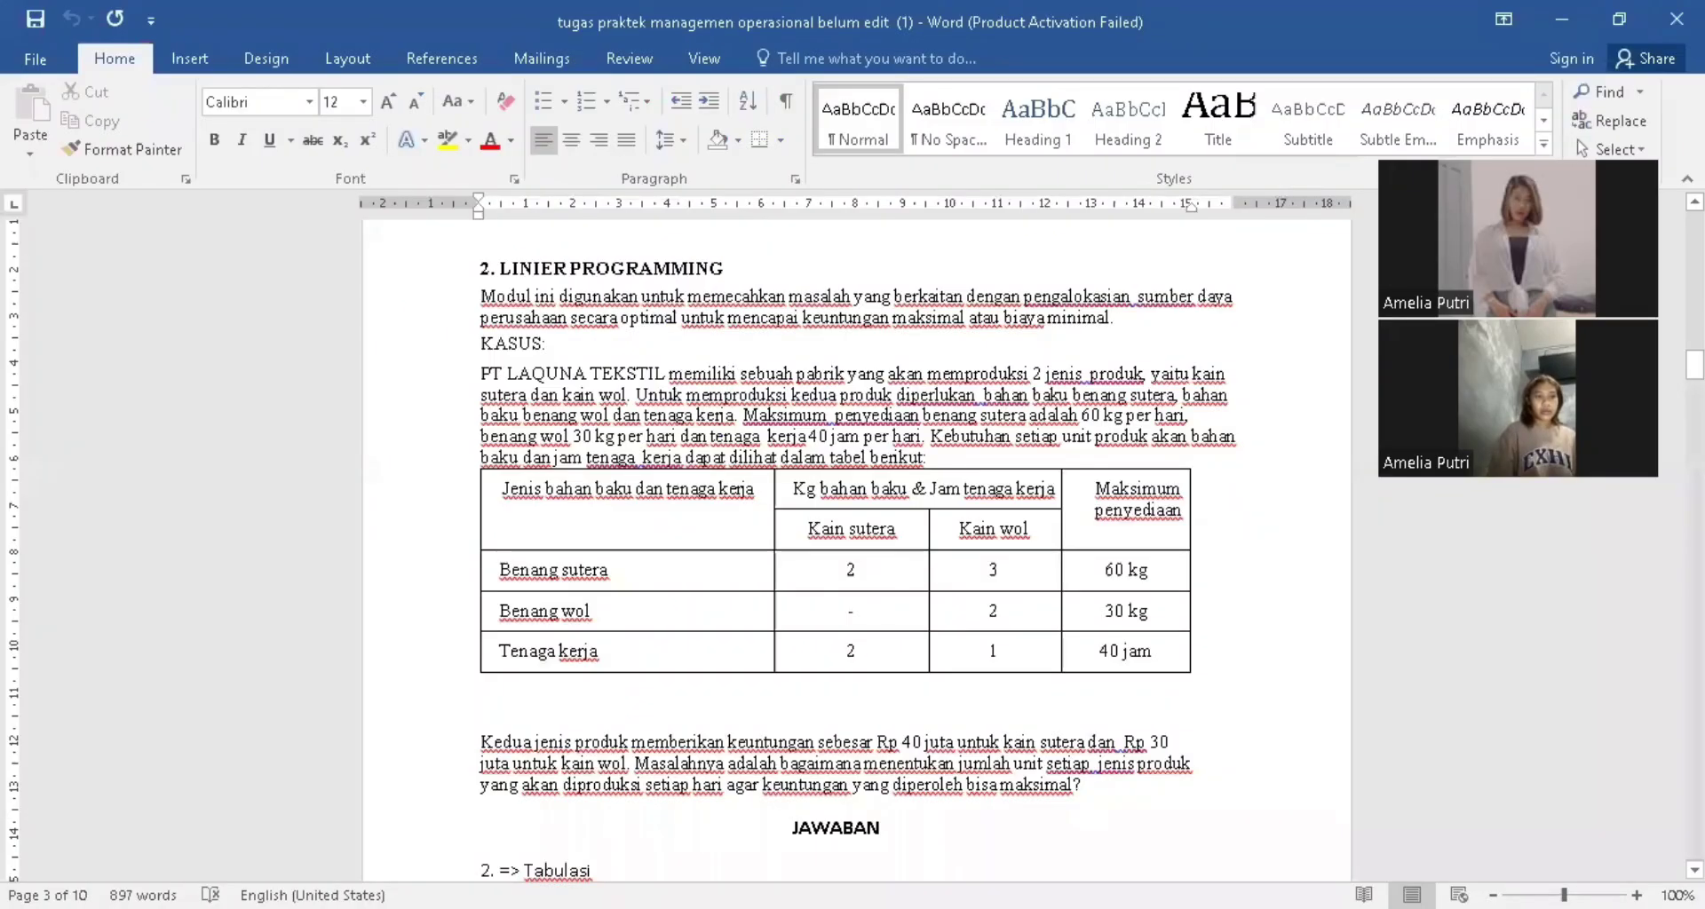
key("alt+Tab")
type("benang sutera")
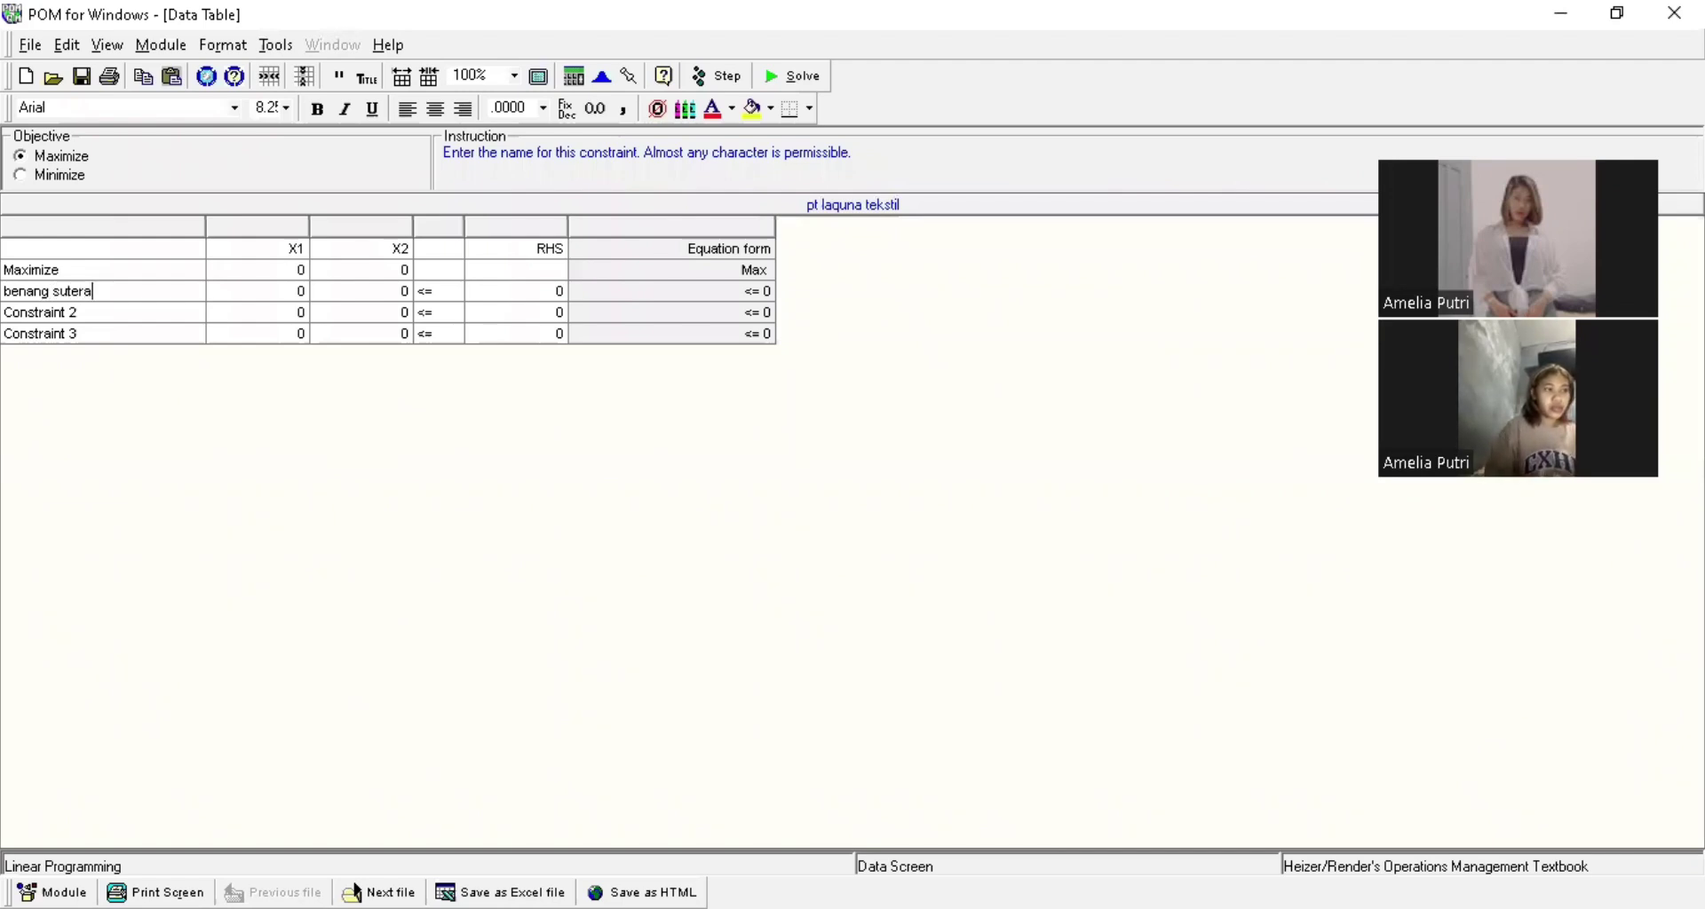
left_click(185, 305)
key("shift+Home")
type("benang wol")
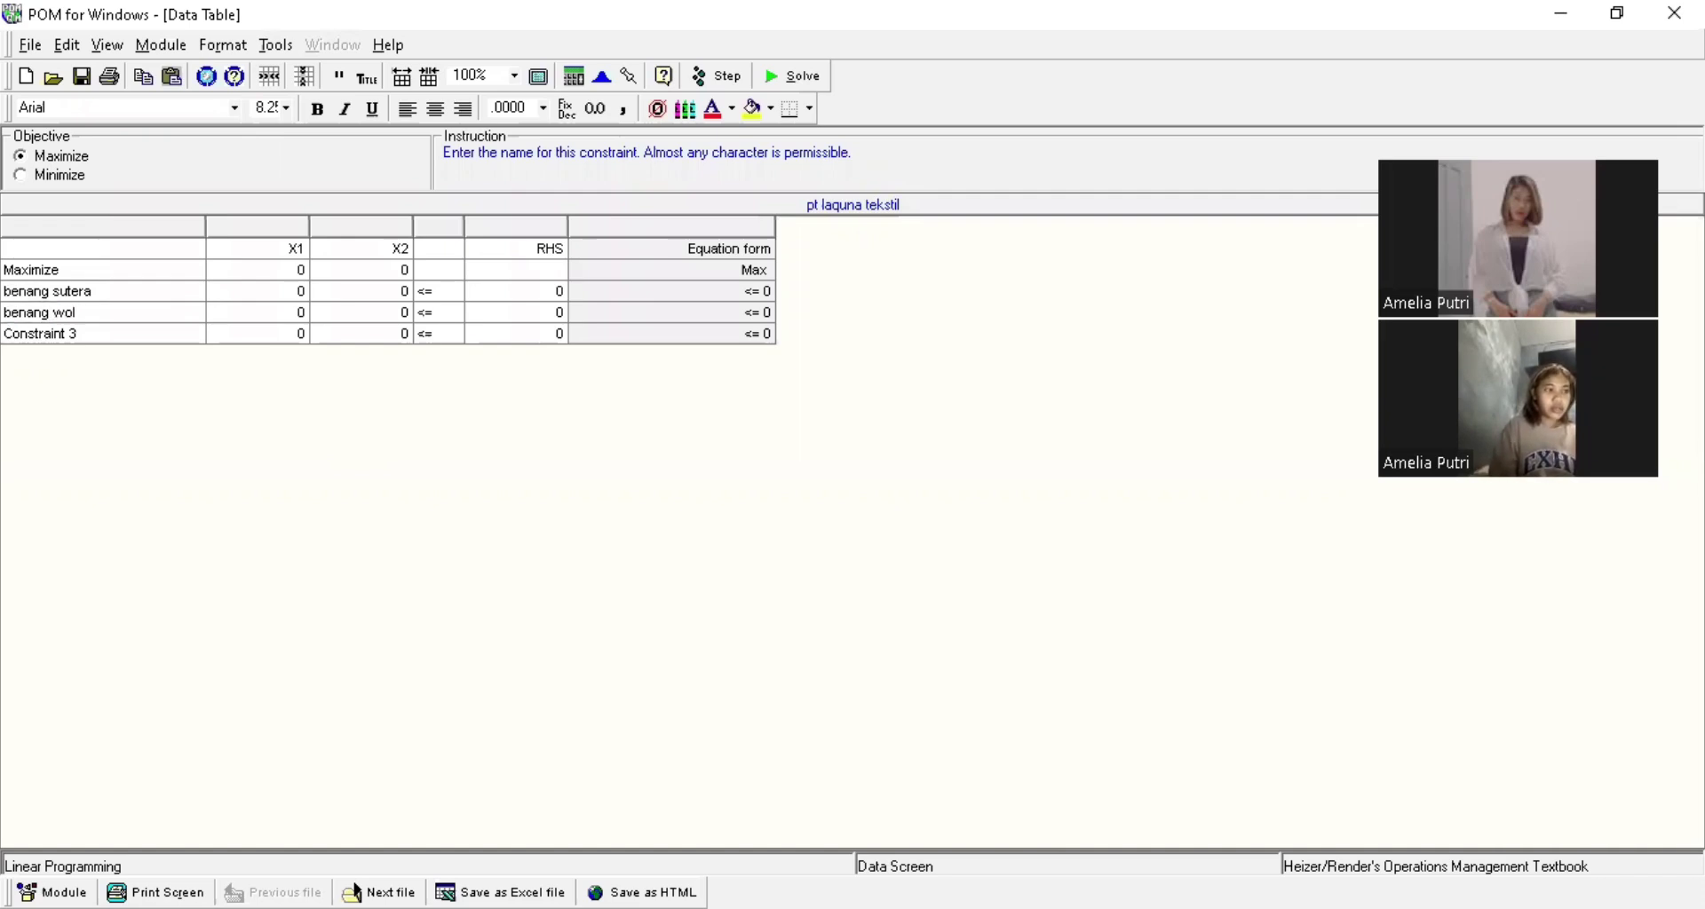
Rename the third constraint "tenaga kerja"
left_click(11, 335)
type("gila")
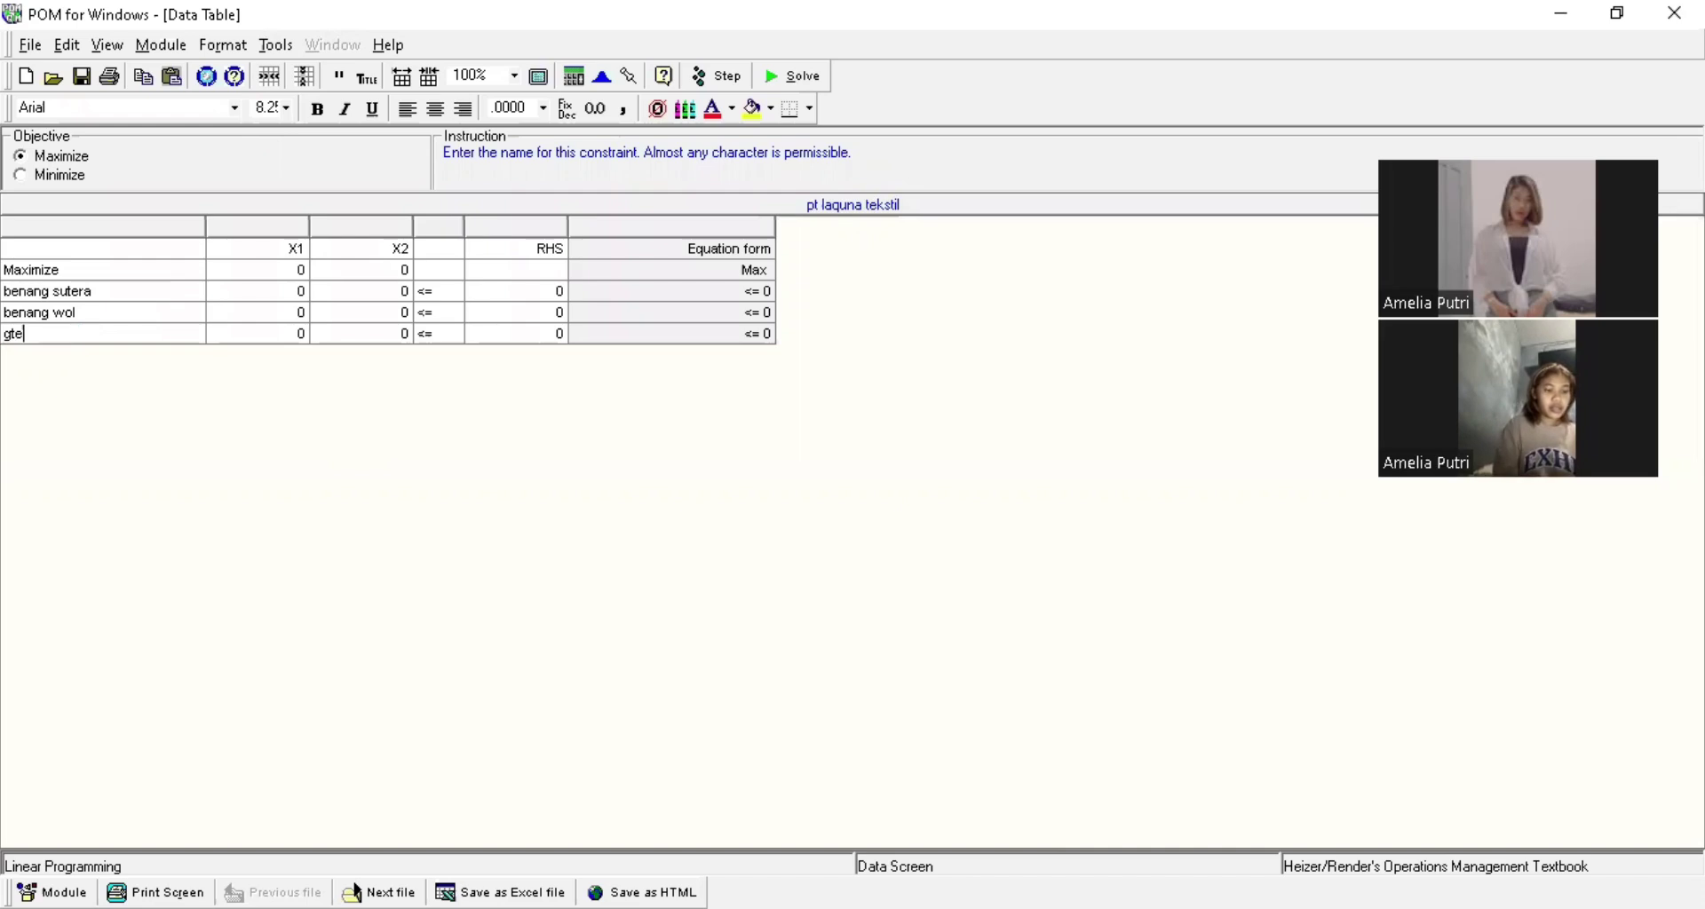
key("BackSpace")
key("BackSpace")
key("BackSpace")
key("BackSpace")
type("tenaga e")
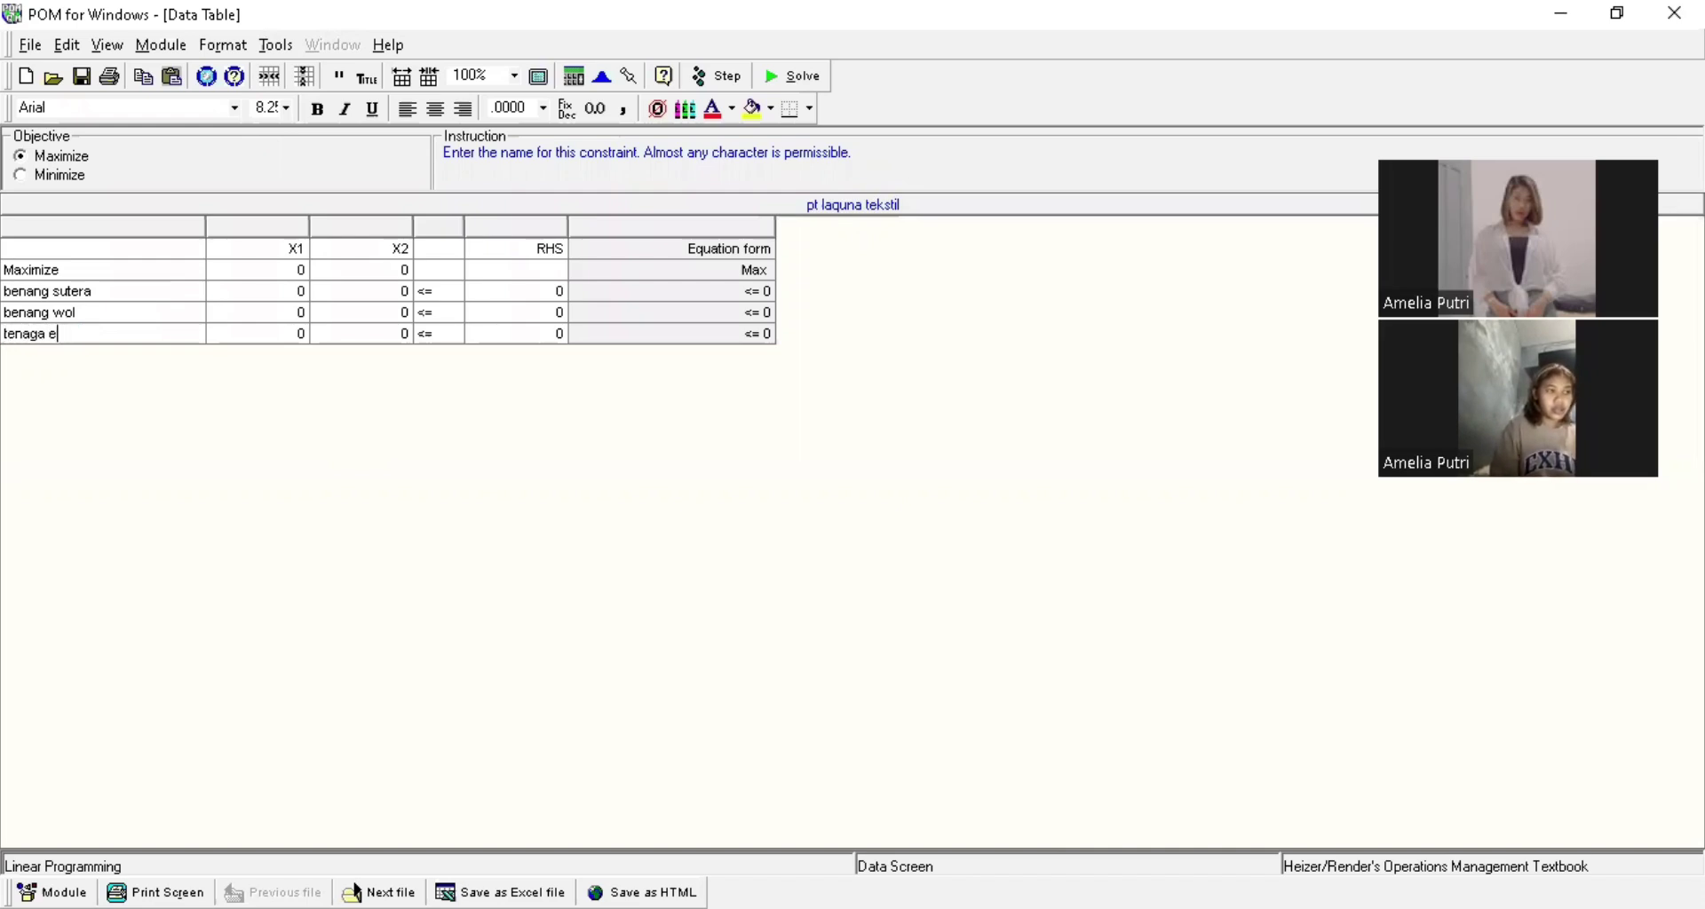
key("BackSpace")
type("kerja")
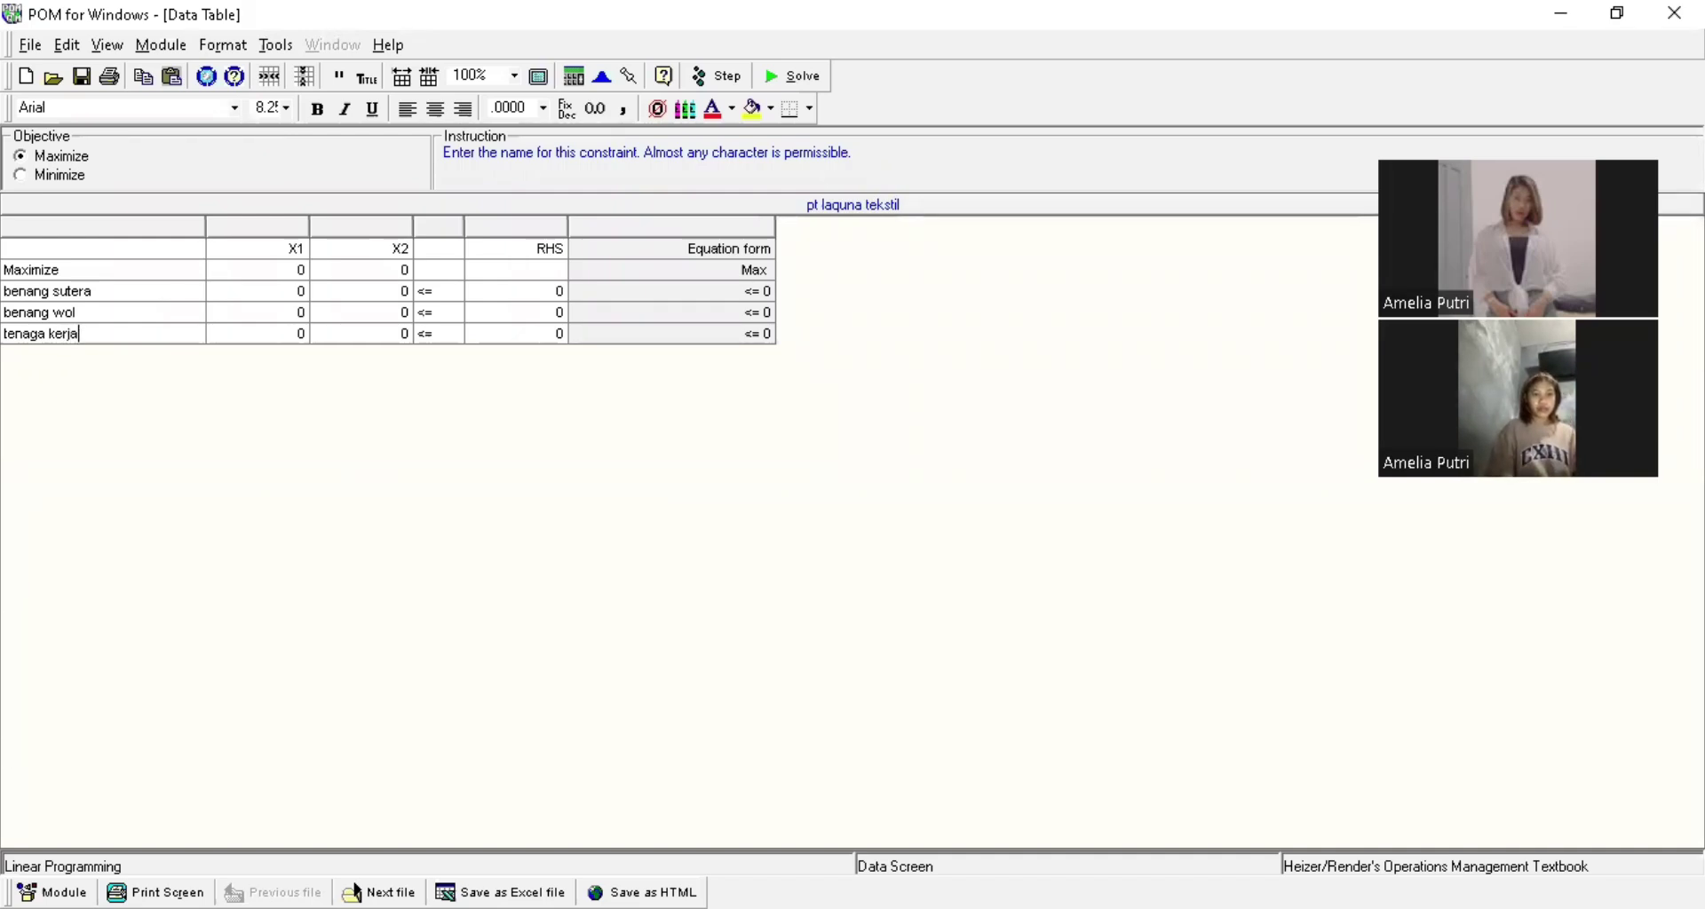
Check the product names in the Word table and rename variables X1 and X2 "kain sutera" and "kain wol"
key("alt+Tab")
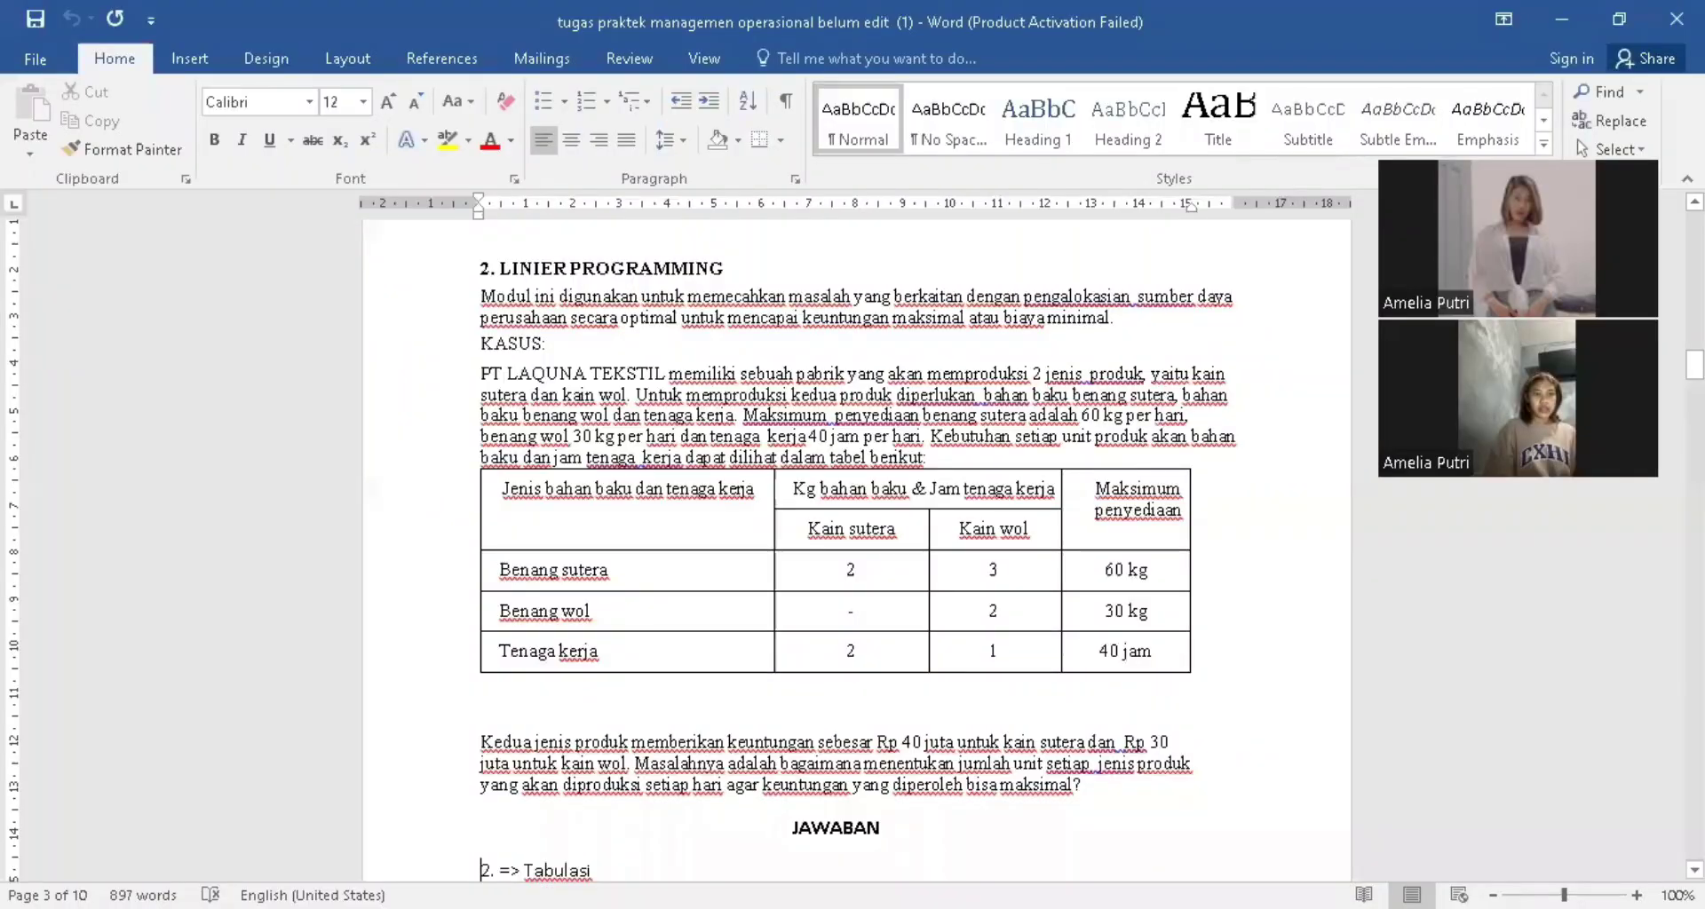
key("alt+Tab")
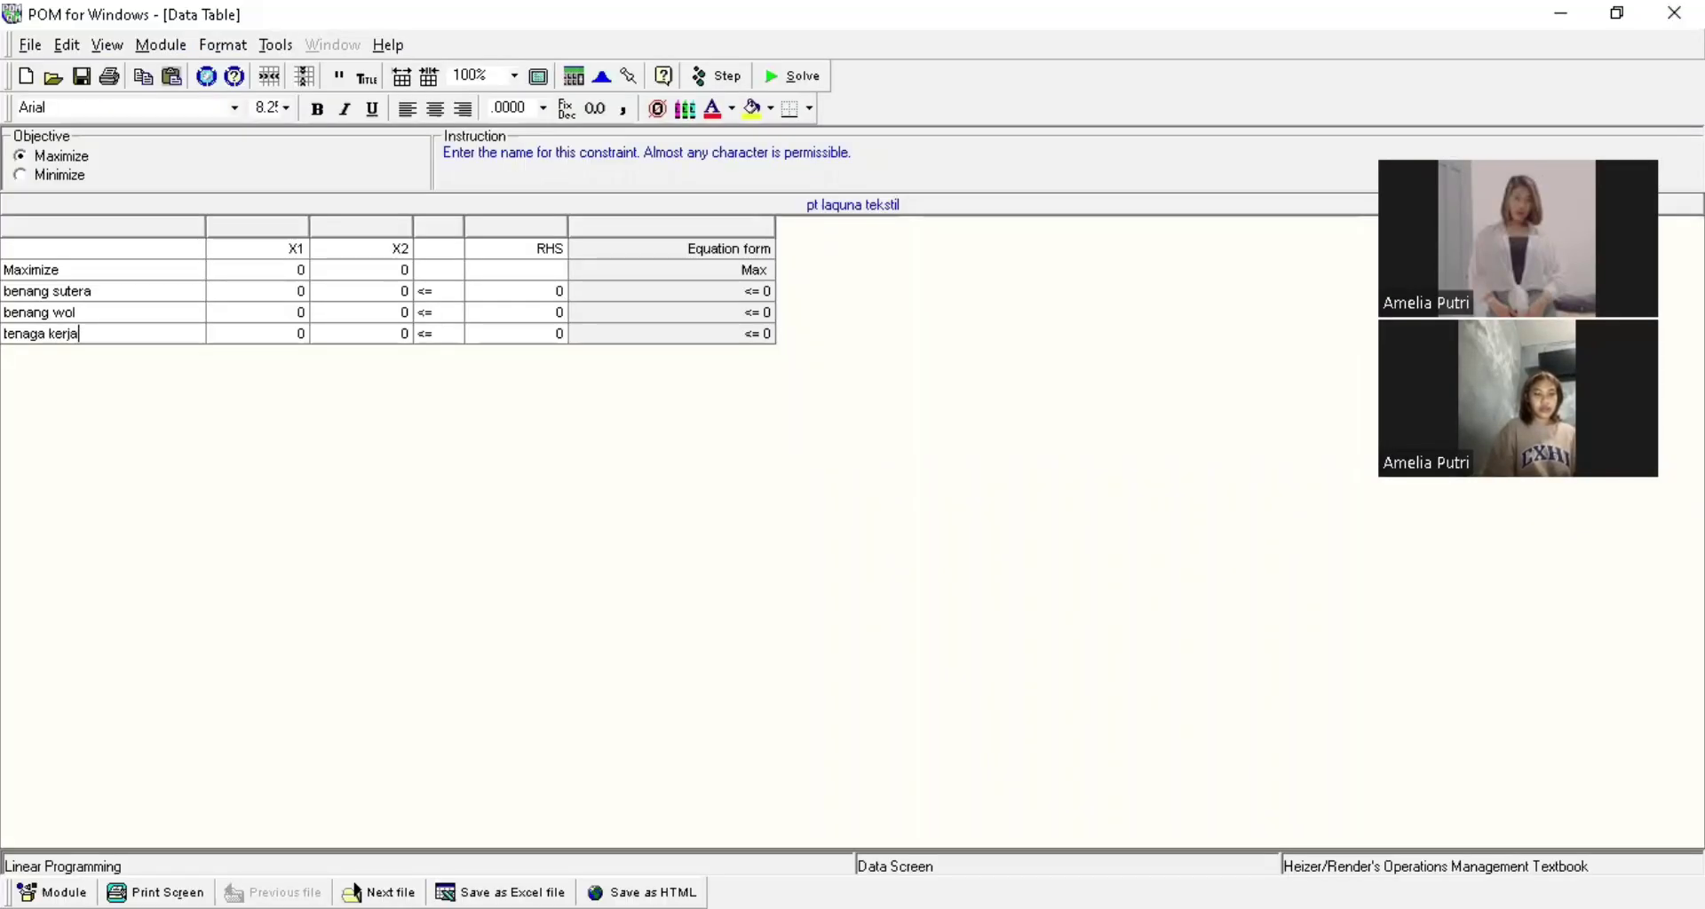
key("alt+Tab")
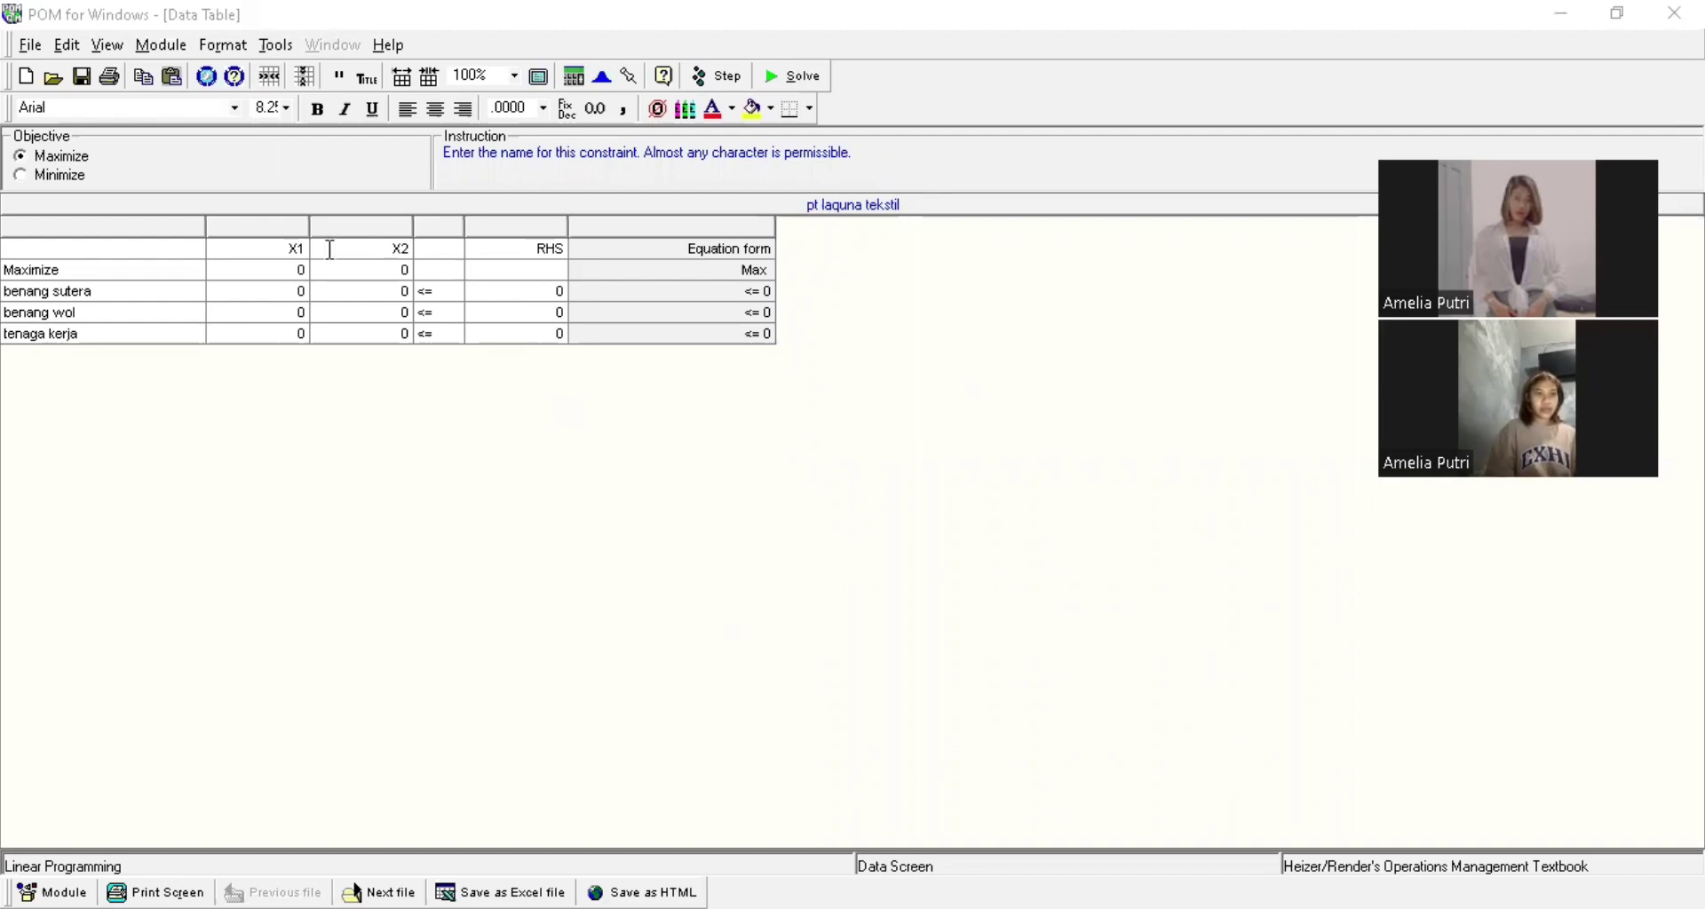
left_click(267, 247)
type("ka")
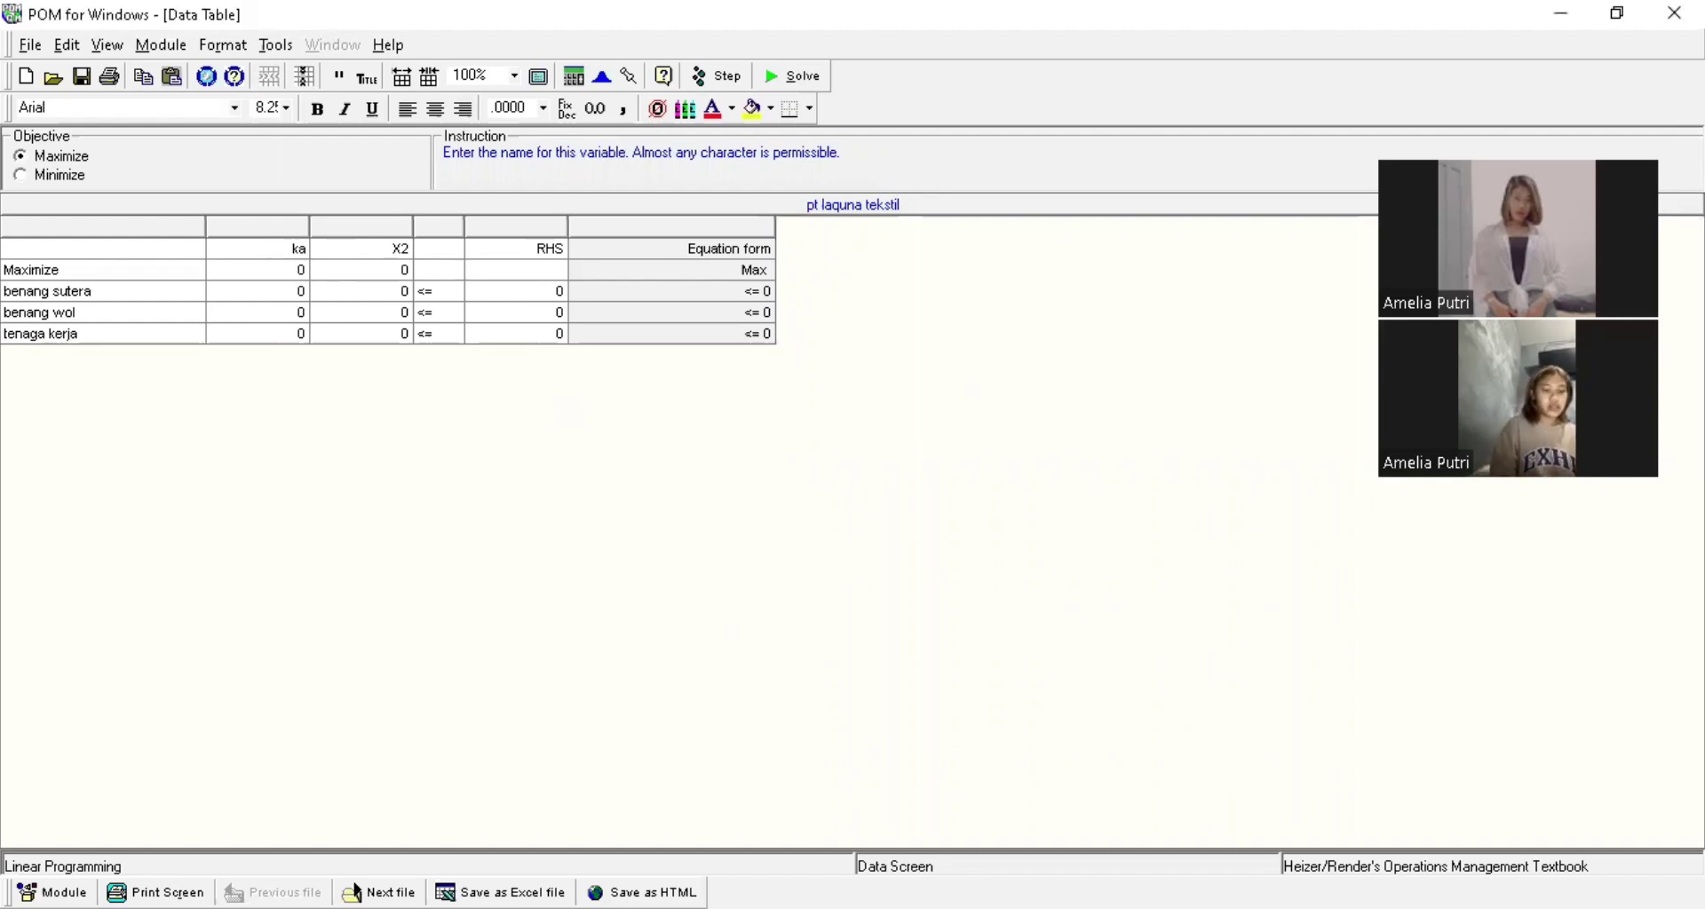
type("in sutera")
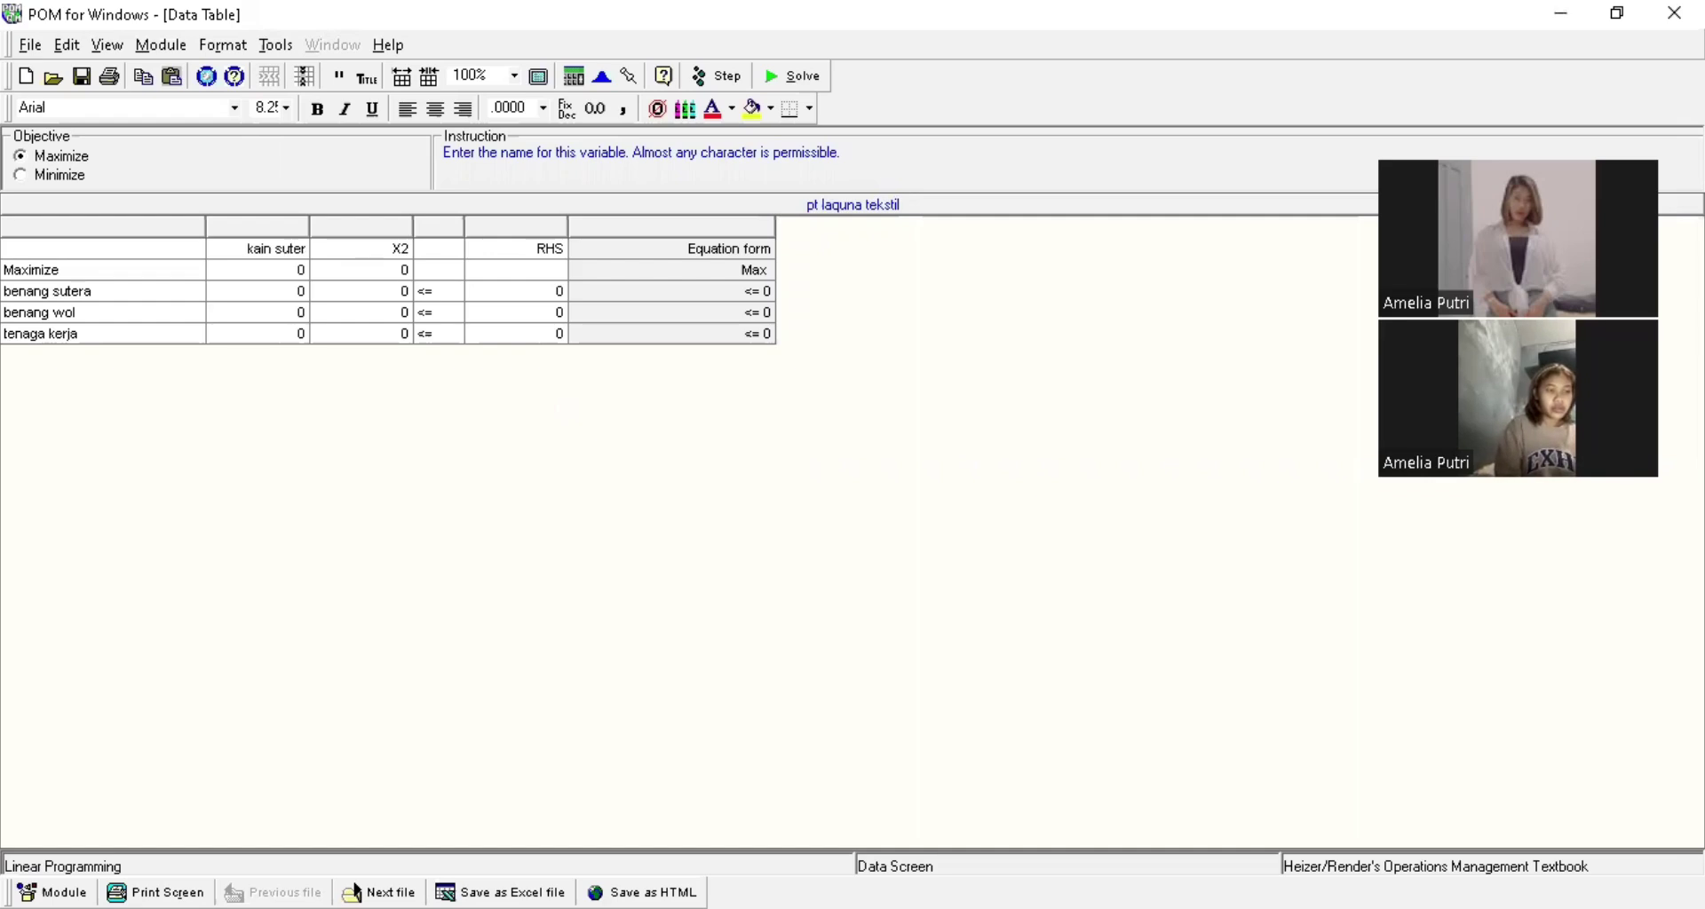
left_click(369, 240)
type("kain wi")
key("BackSpace")
type("ol")
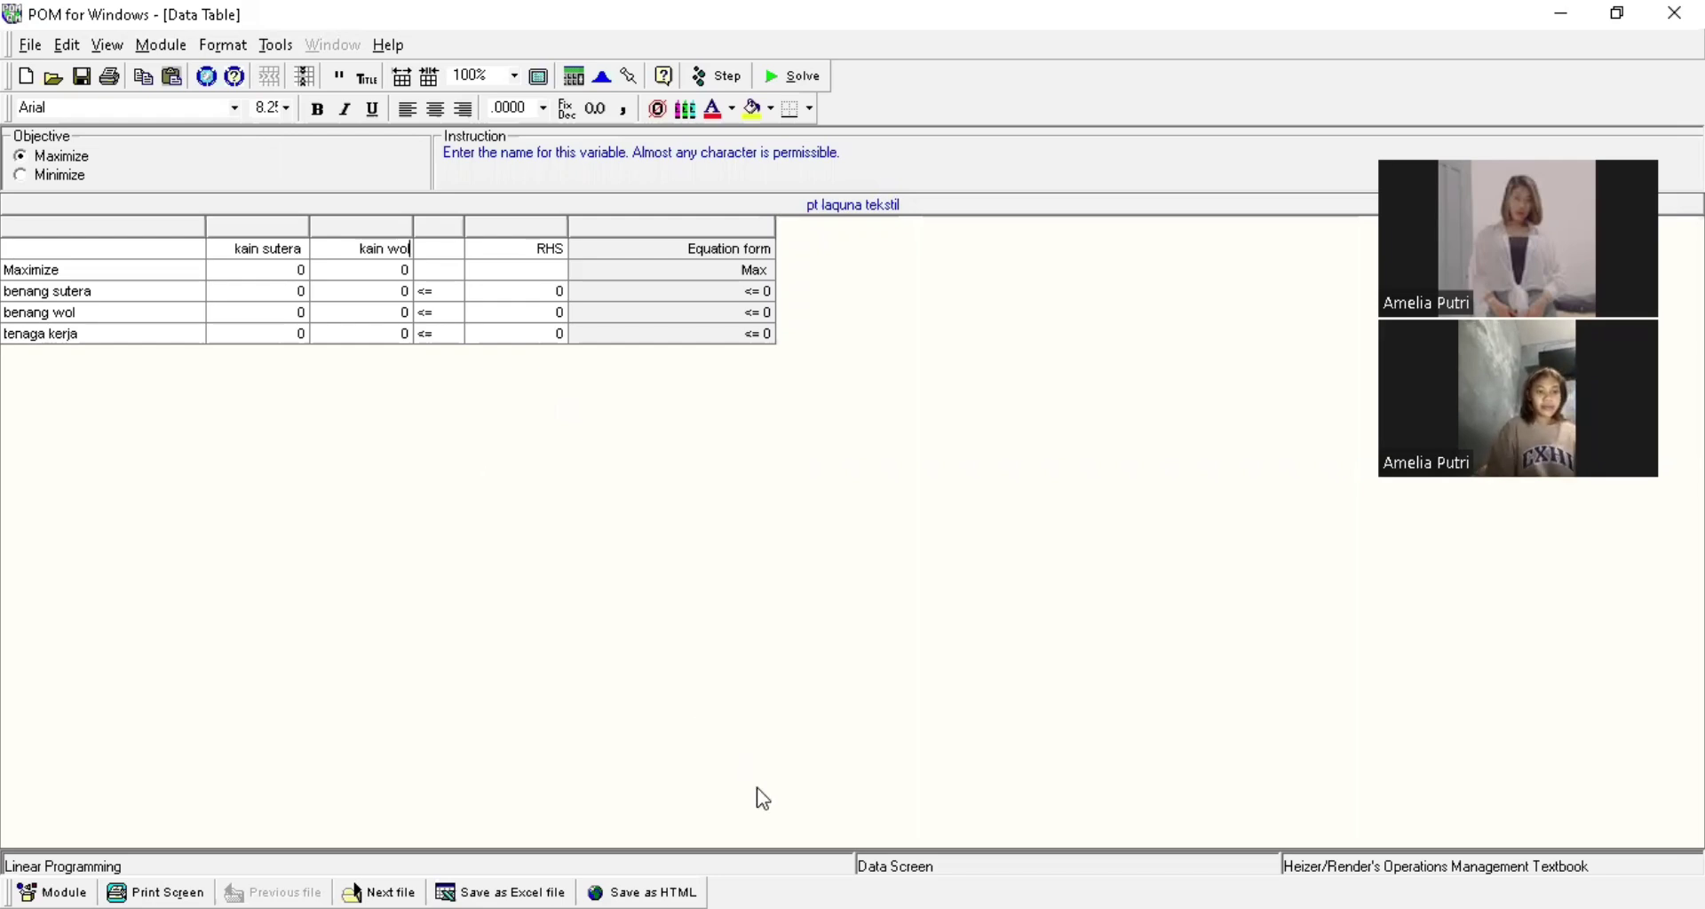
Enter the profits from the Word case in the Maximize row: 40 for kain sutera and 30 for kain wol
key("alt+Tab")
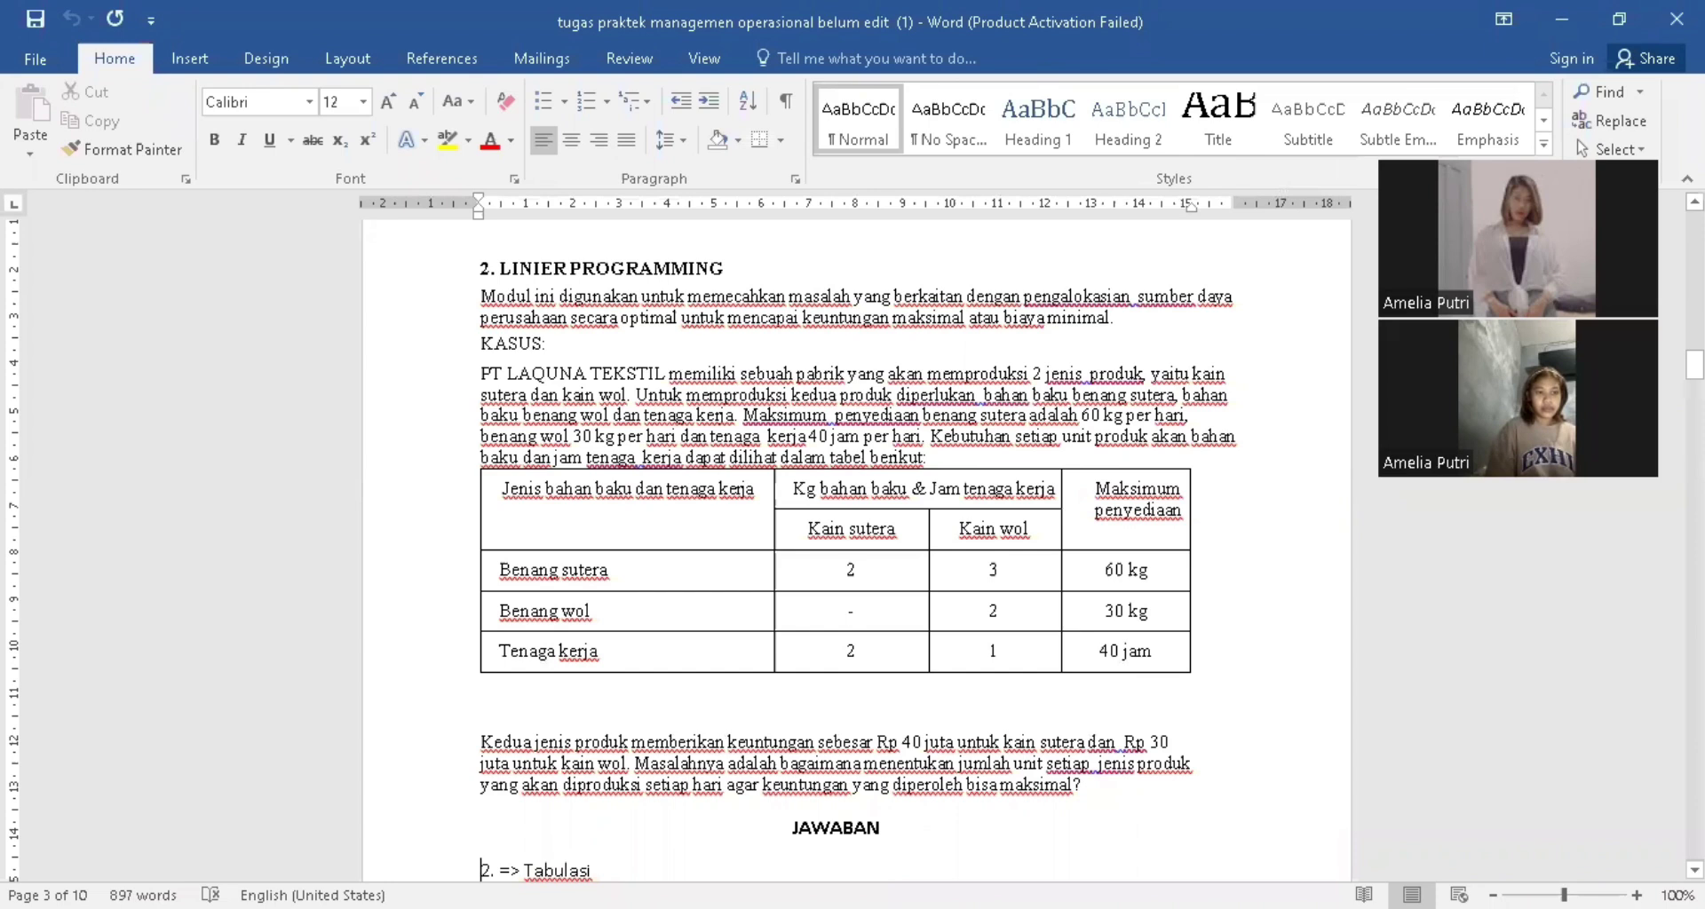
key("alt+Tab")
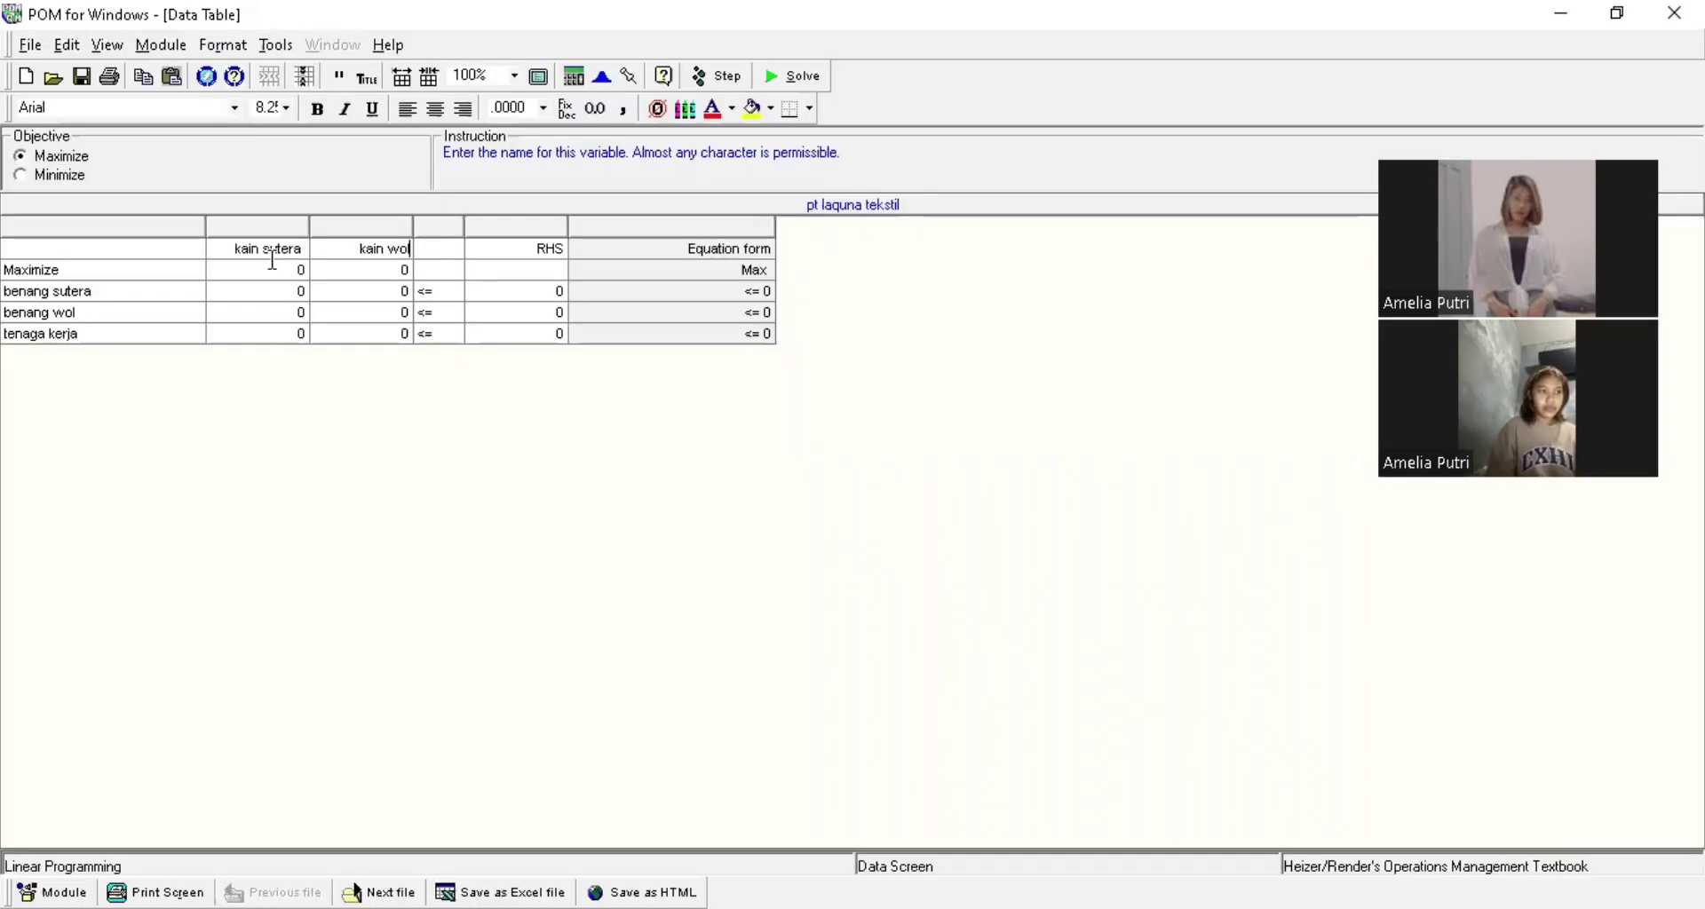
left_click(273, 265)
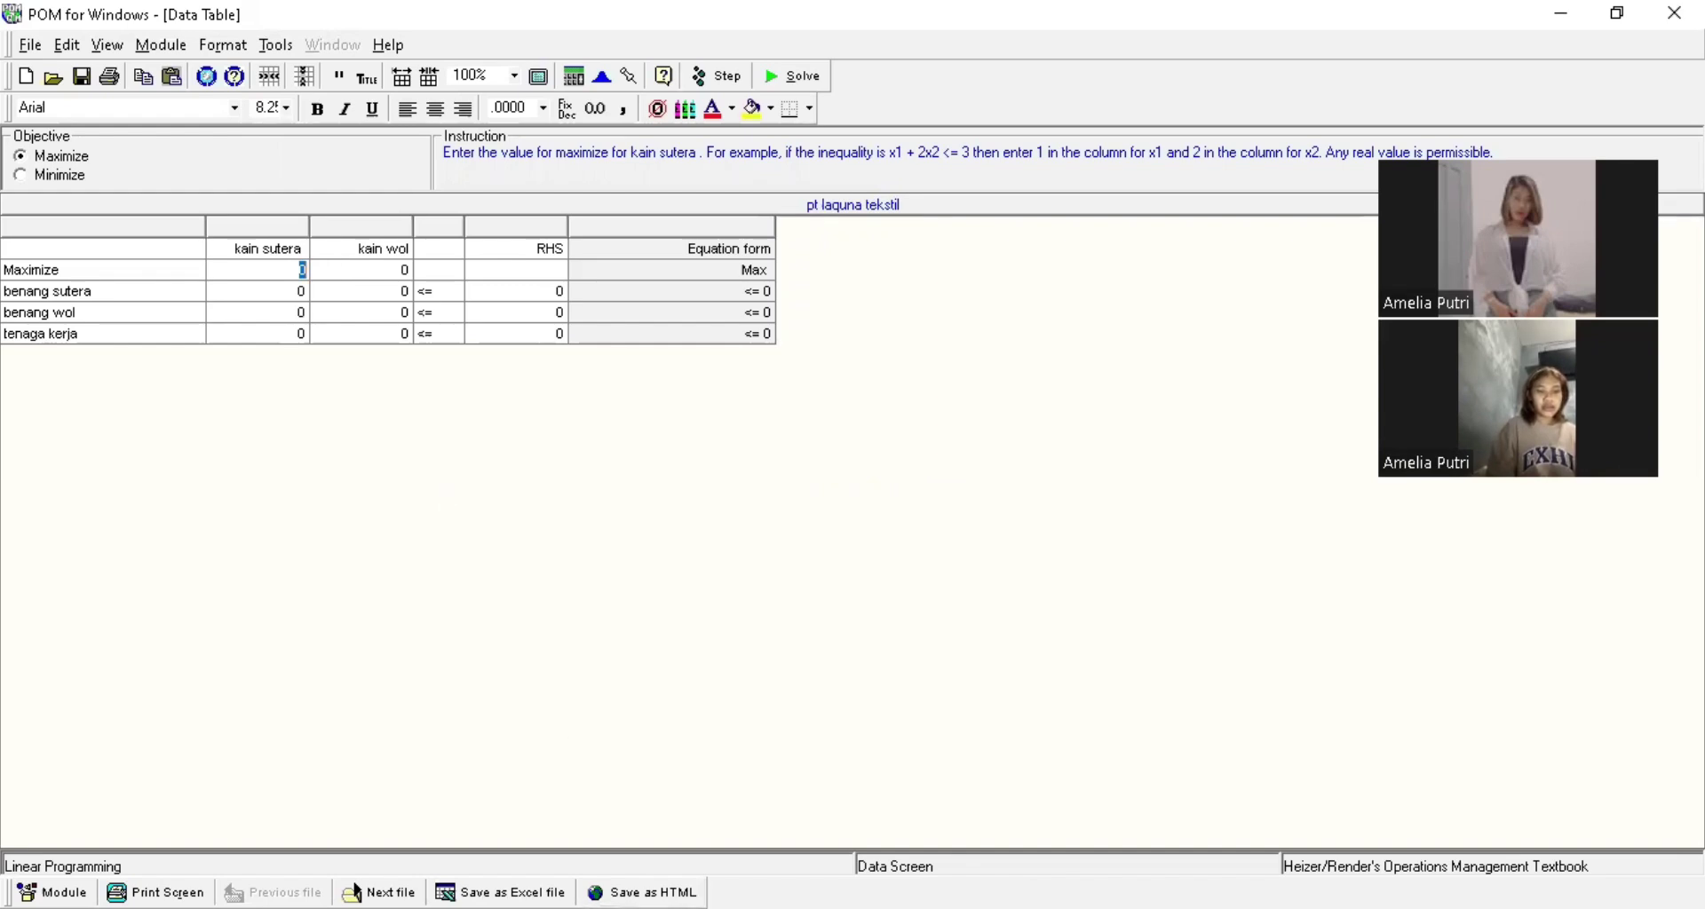
key("alt+Tab")
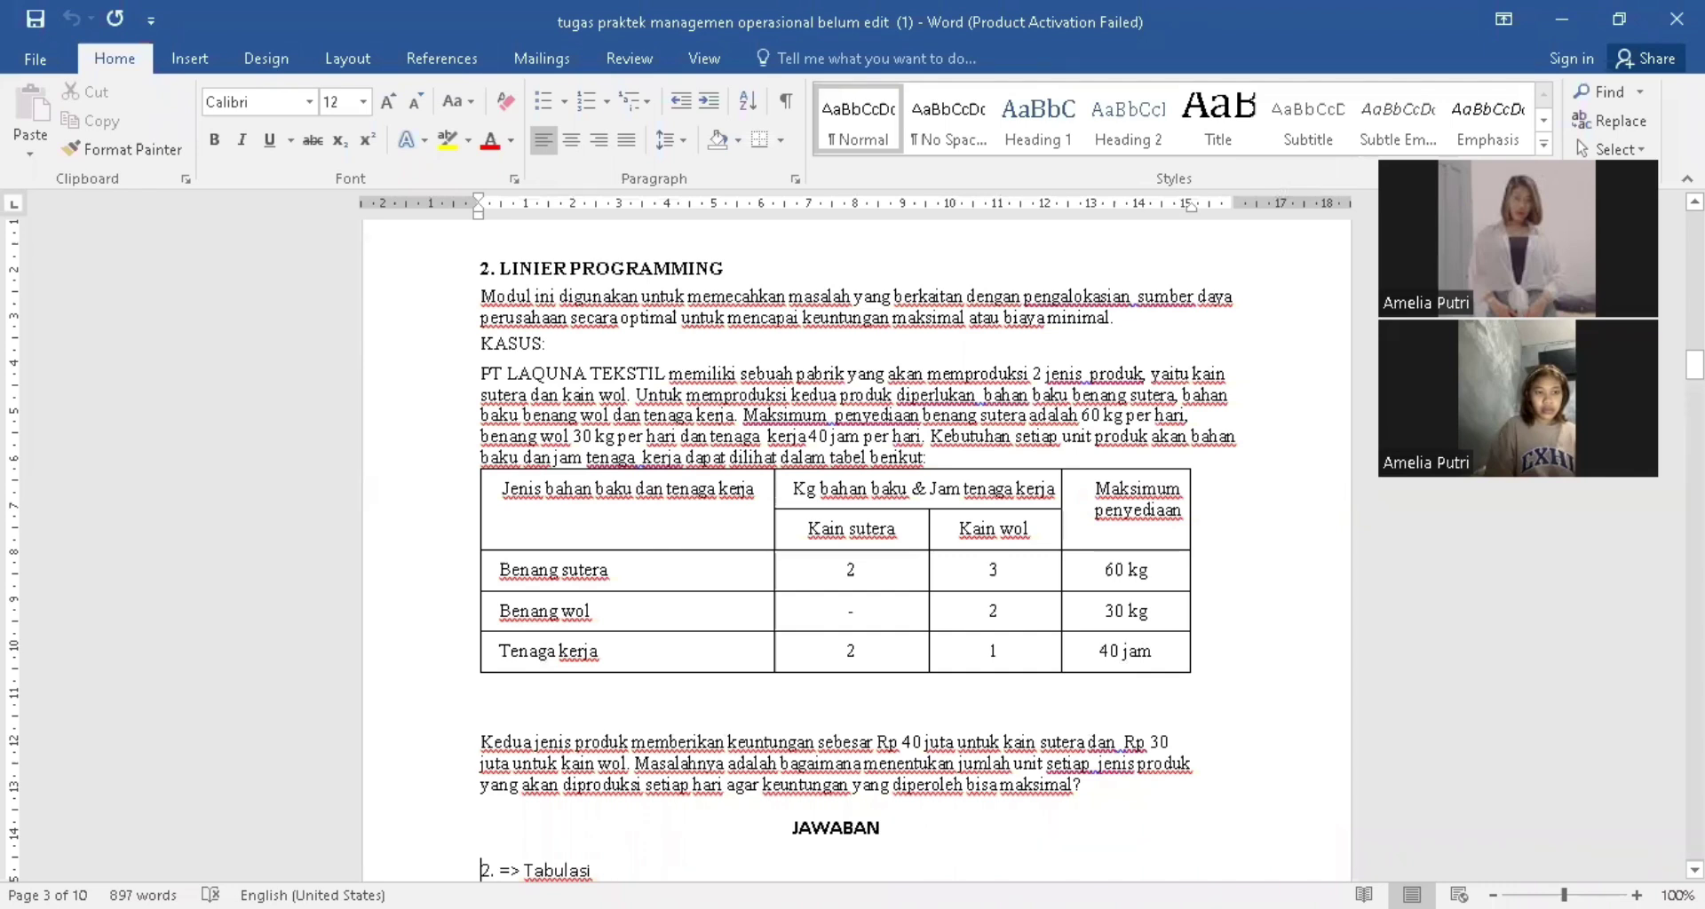
key("alt+Tab")
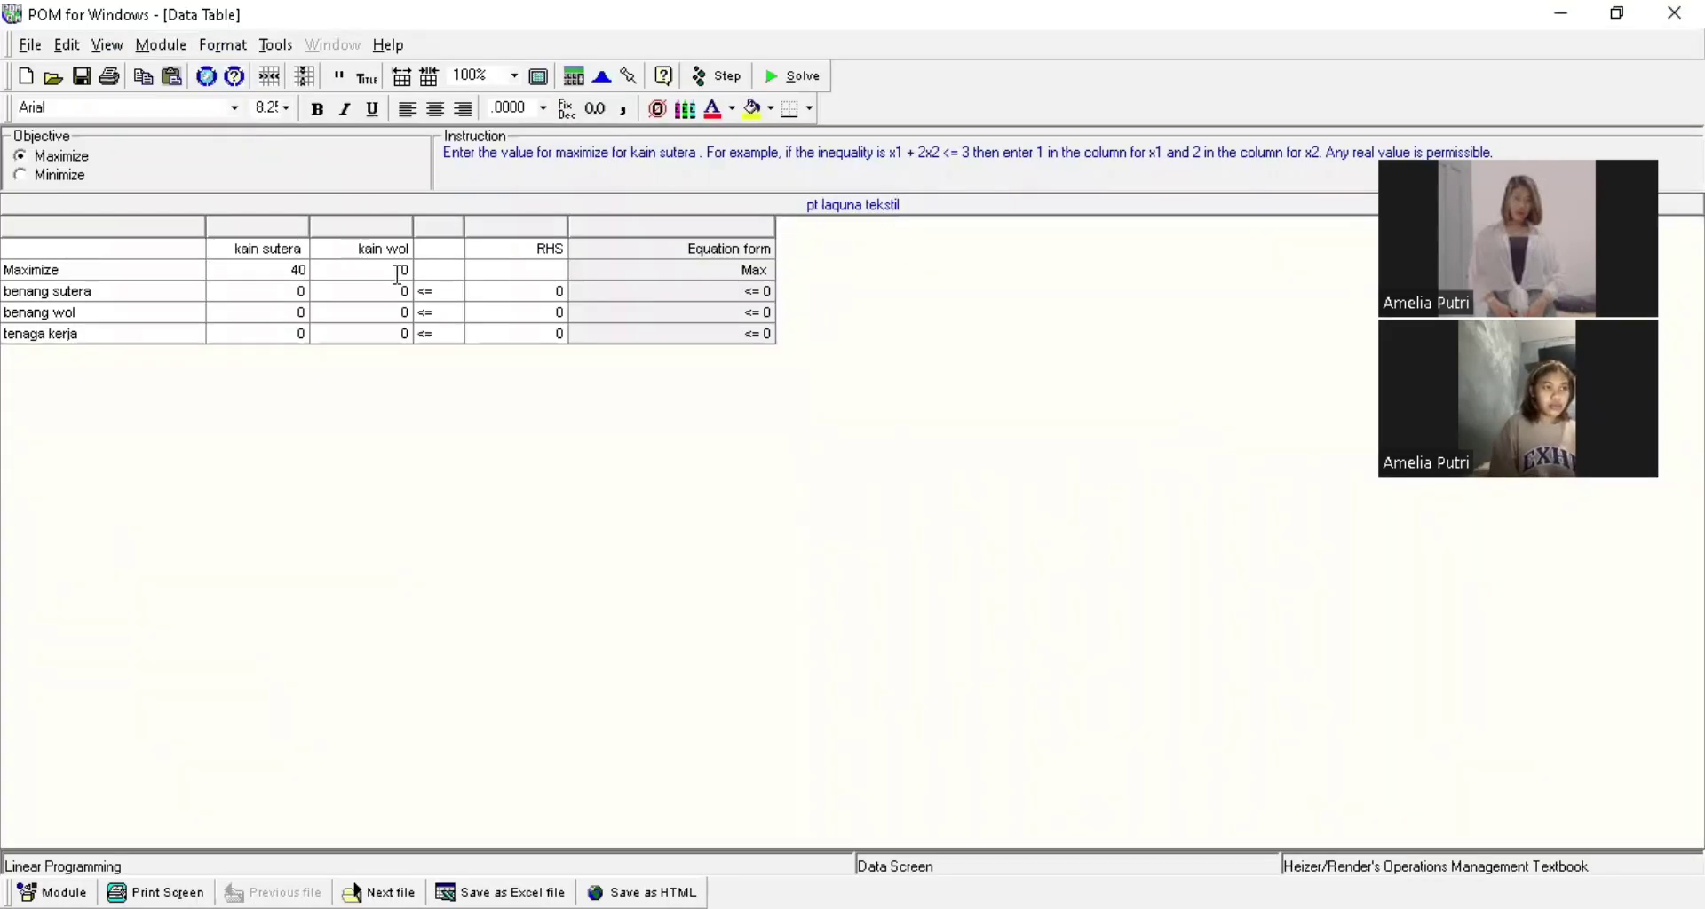
left_click(397, 271)
type("30")
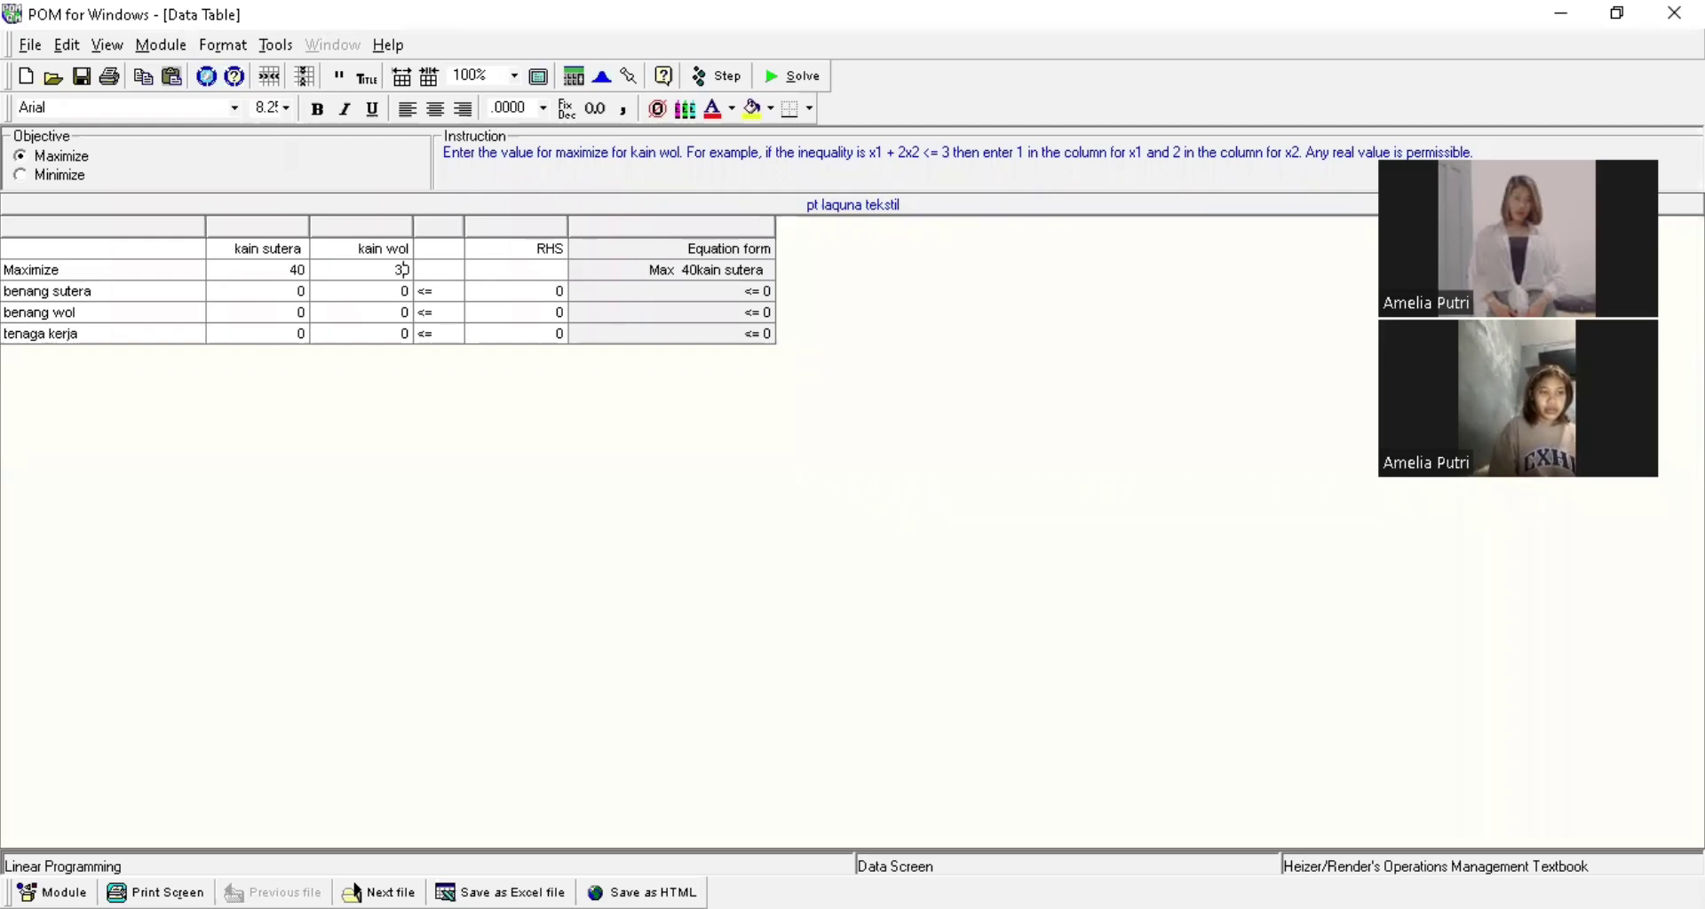
left_click(286, 303)
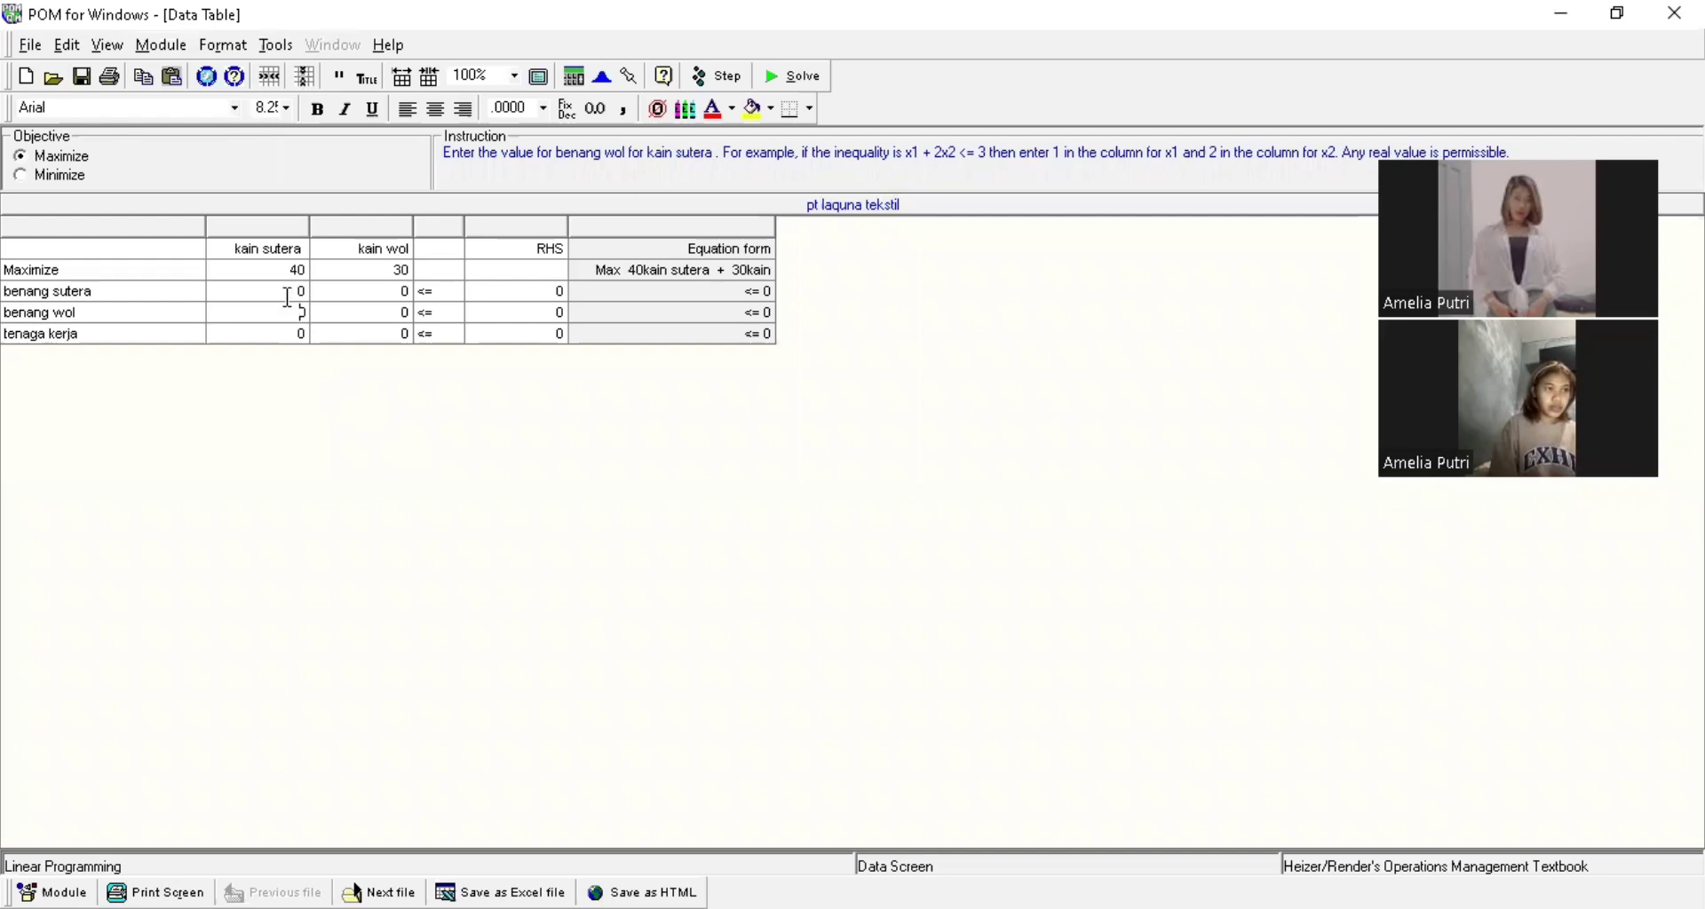
Enter the kain sutera coefficients: 2 for benang sutera and 2 for tenaga kerja
left_click(289, 291)
type("2")
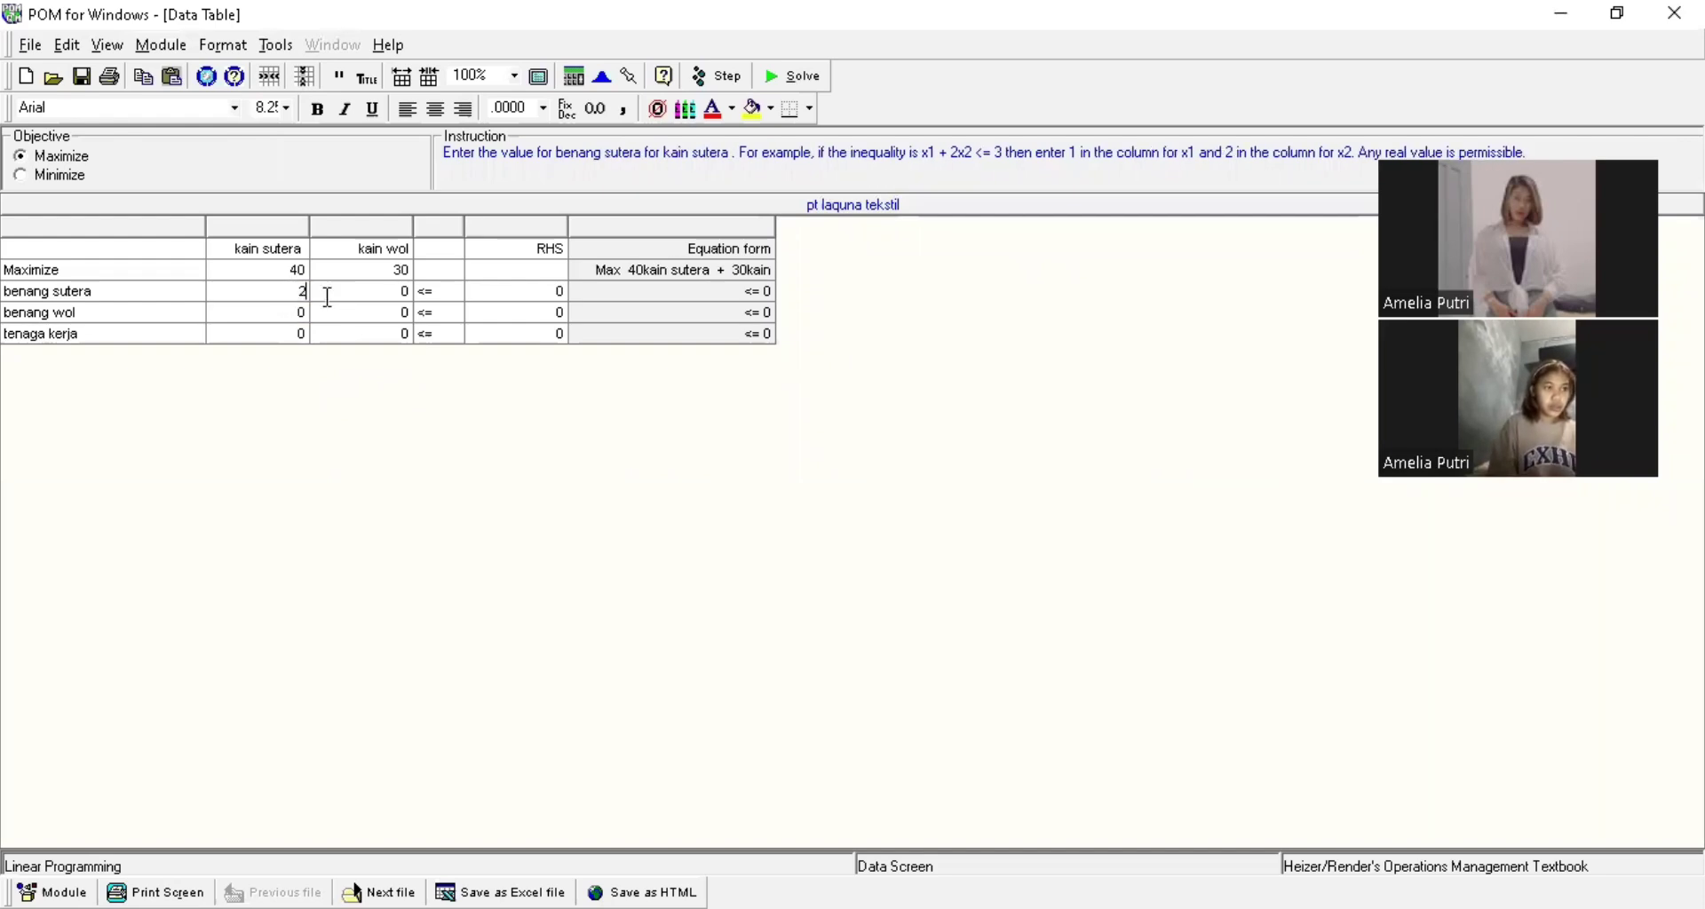
left_click(298, 334)
type("2")
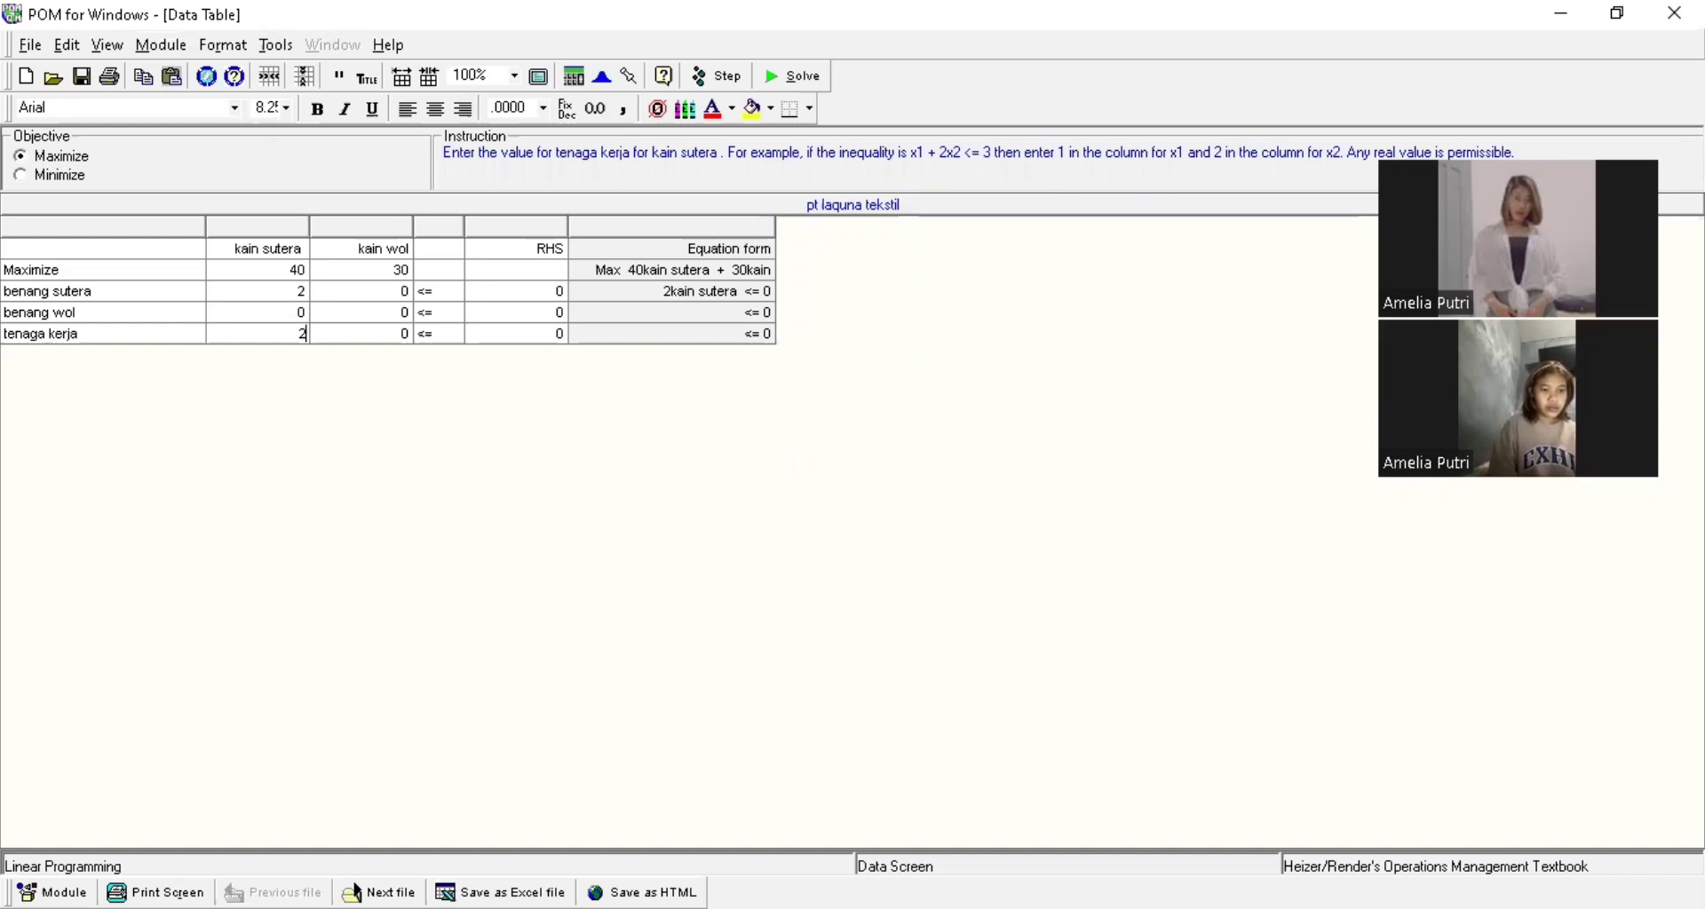
Check the Word table and enter the kain wol coefficients: 3 for benang sutera, 2 for benang wol and 1 for tenaga kerja
key("alt+Tab")
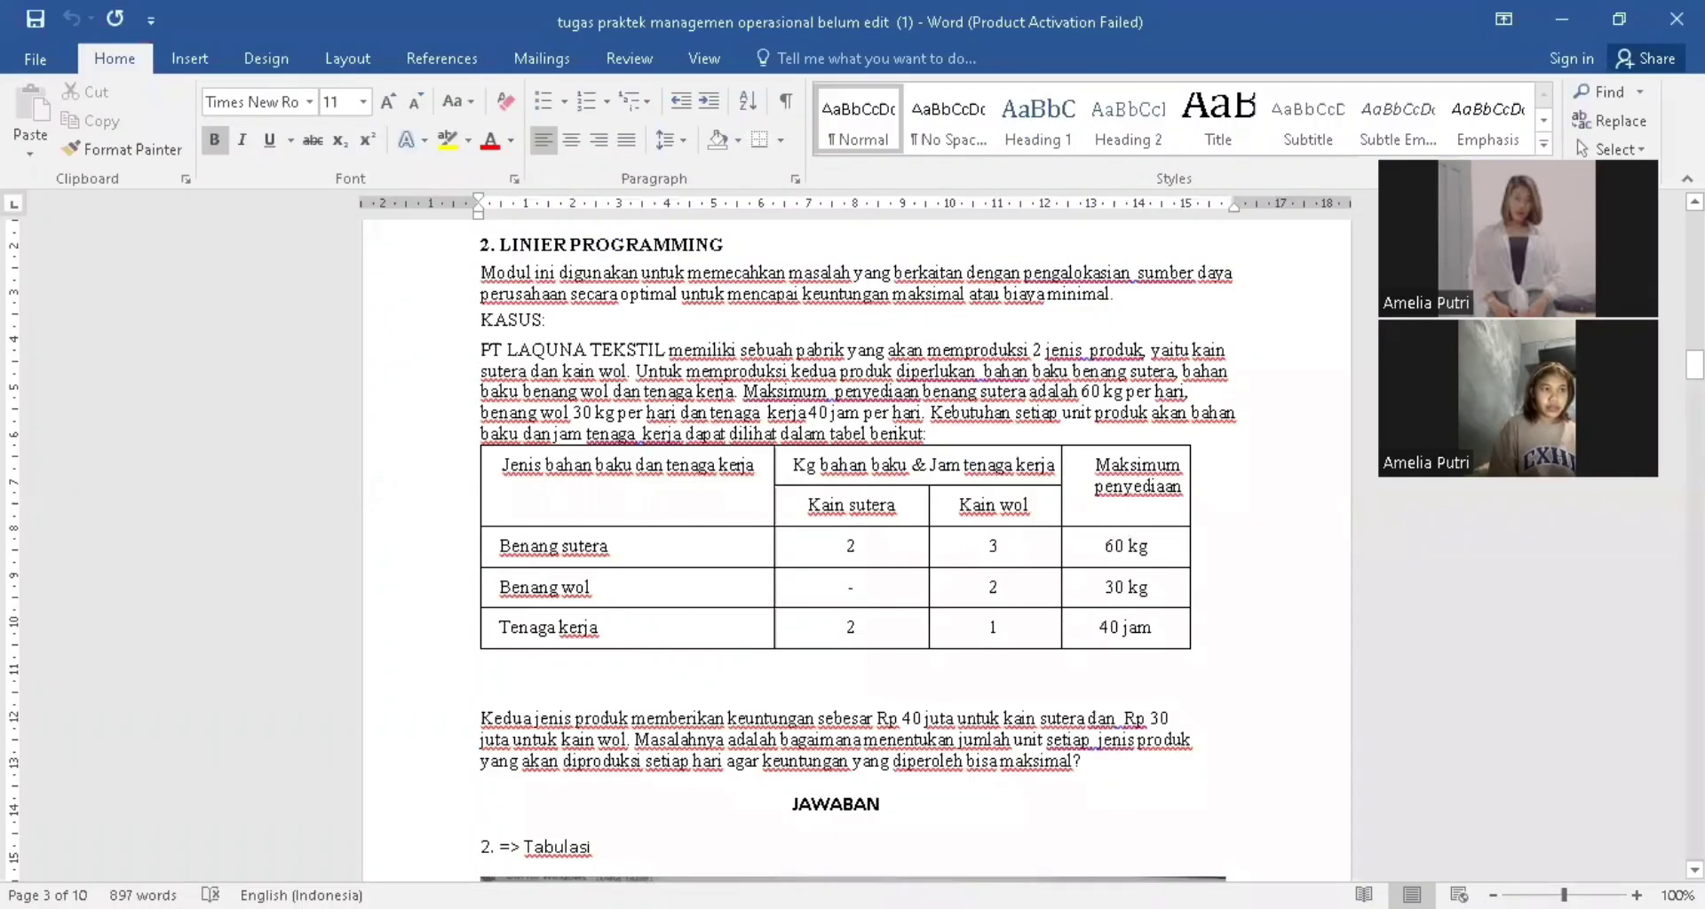
key("alt+Tab")
left_click(404, 293)
type("3")
left_click(391, 313)
type("2")
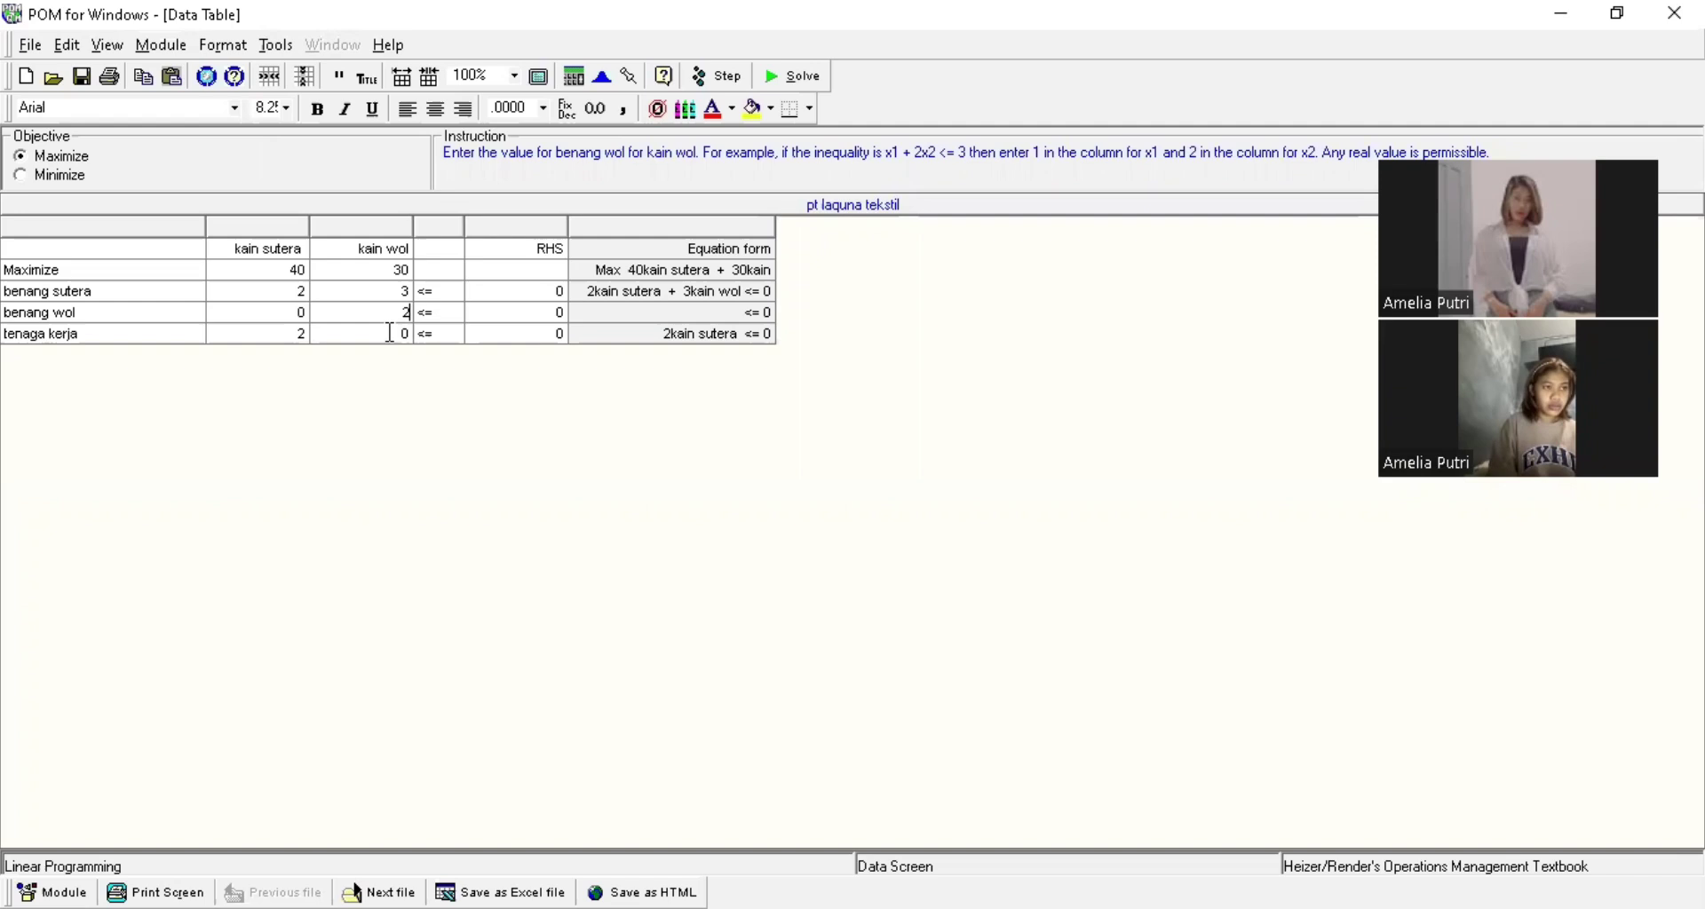
left_click(390, 333)
type("1")
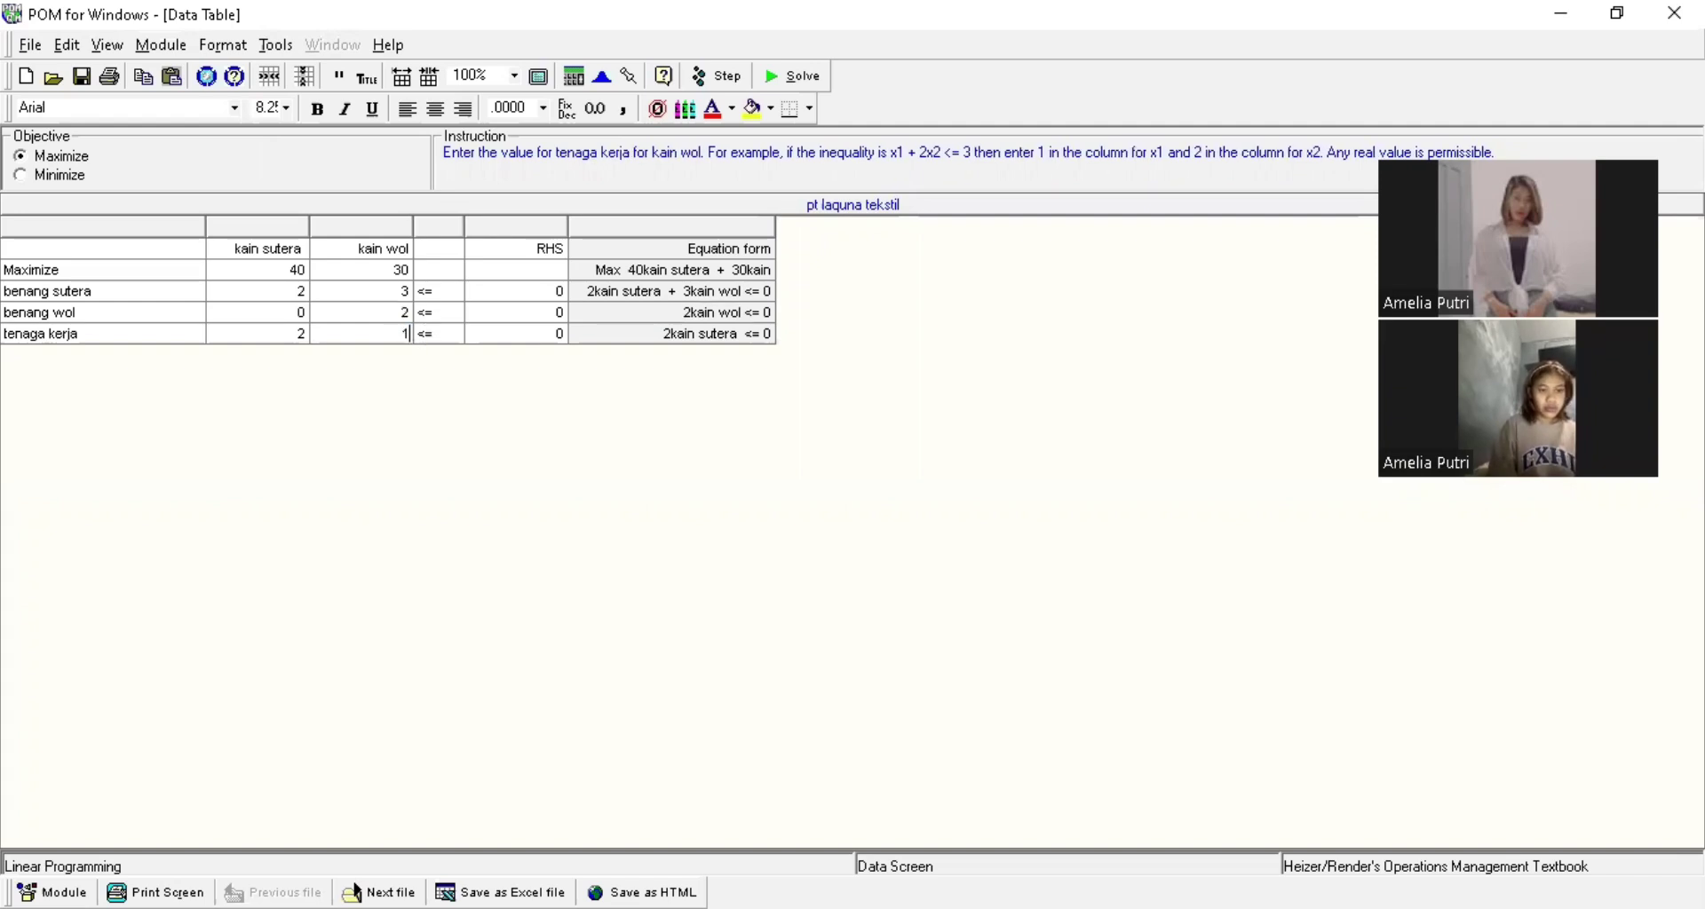
Enter the maximum supplies from the Word table as RHS: 60 for benang sutera, 30 for benang wol and 40 for tenaga kerja
key("alt+Tab")
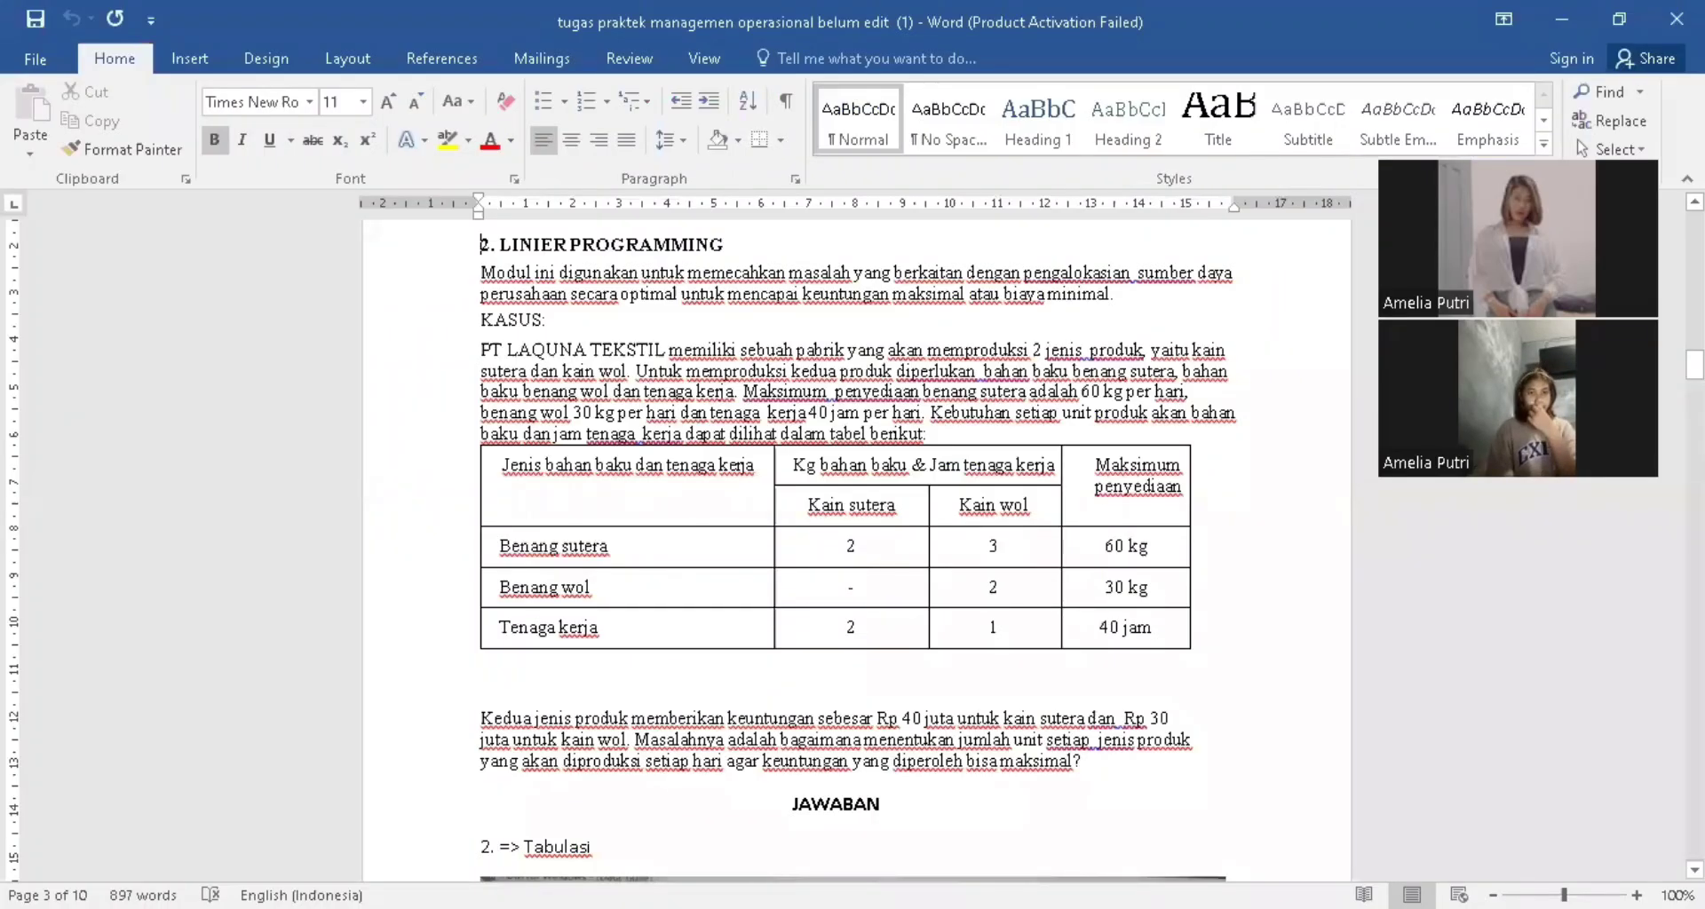
key("alt+Tab")
left_click(552, 291)
type("60")
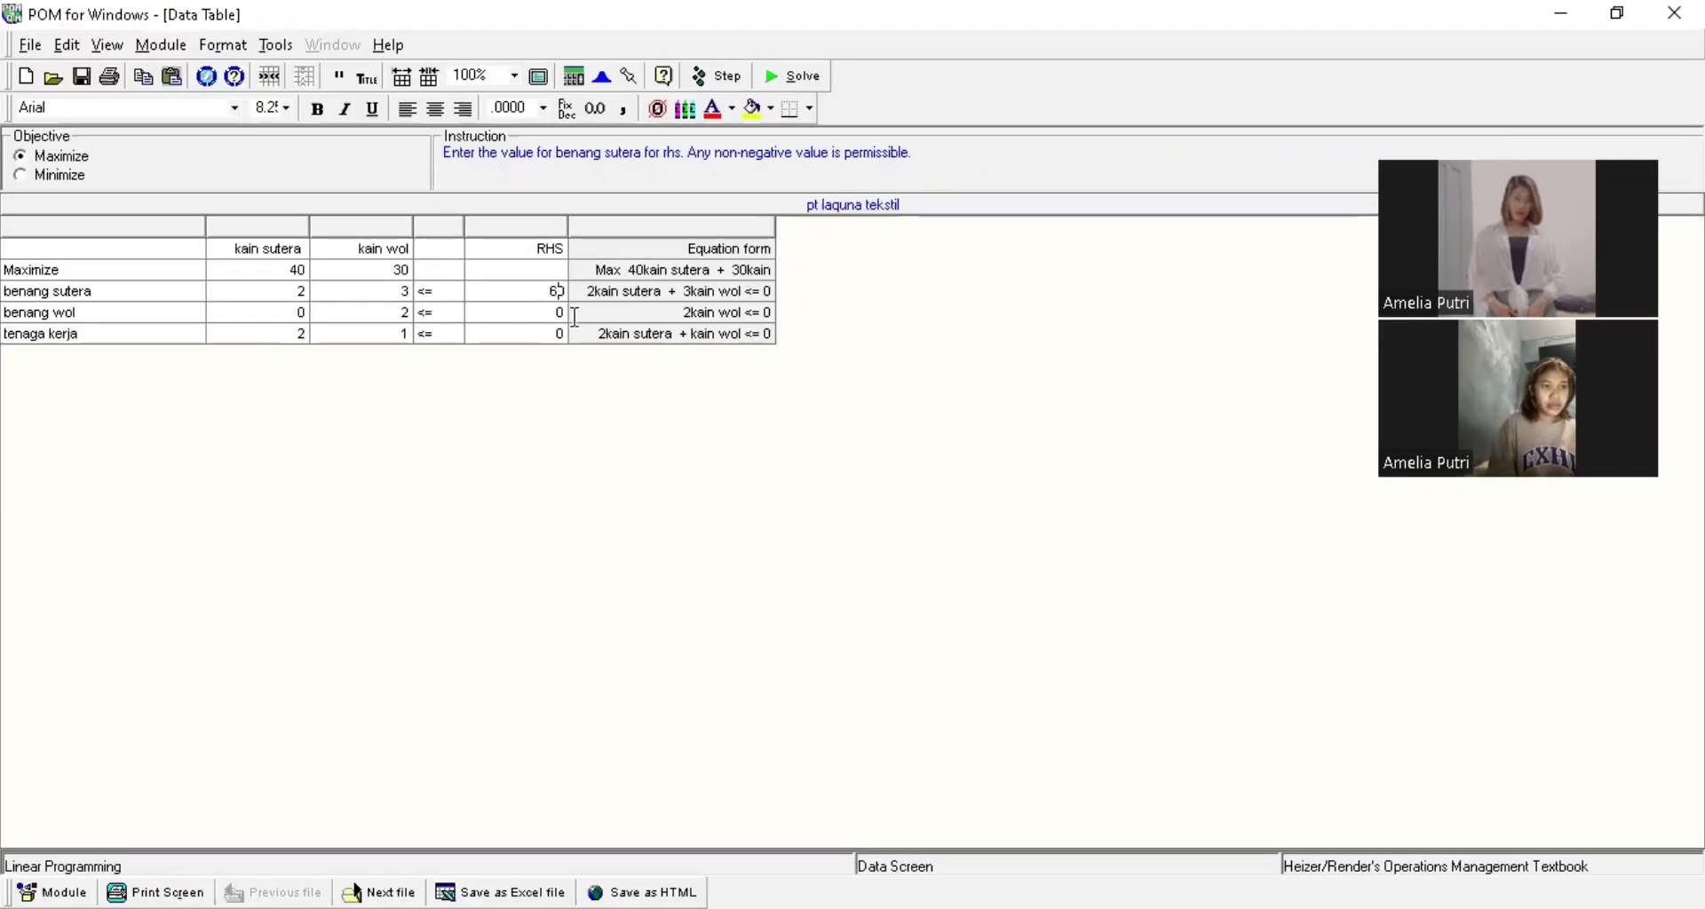
left_click(539, 322)
type("3")
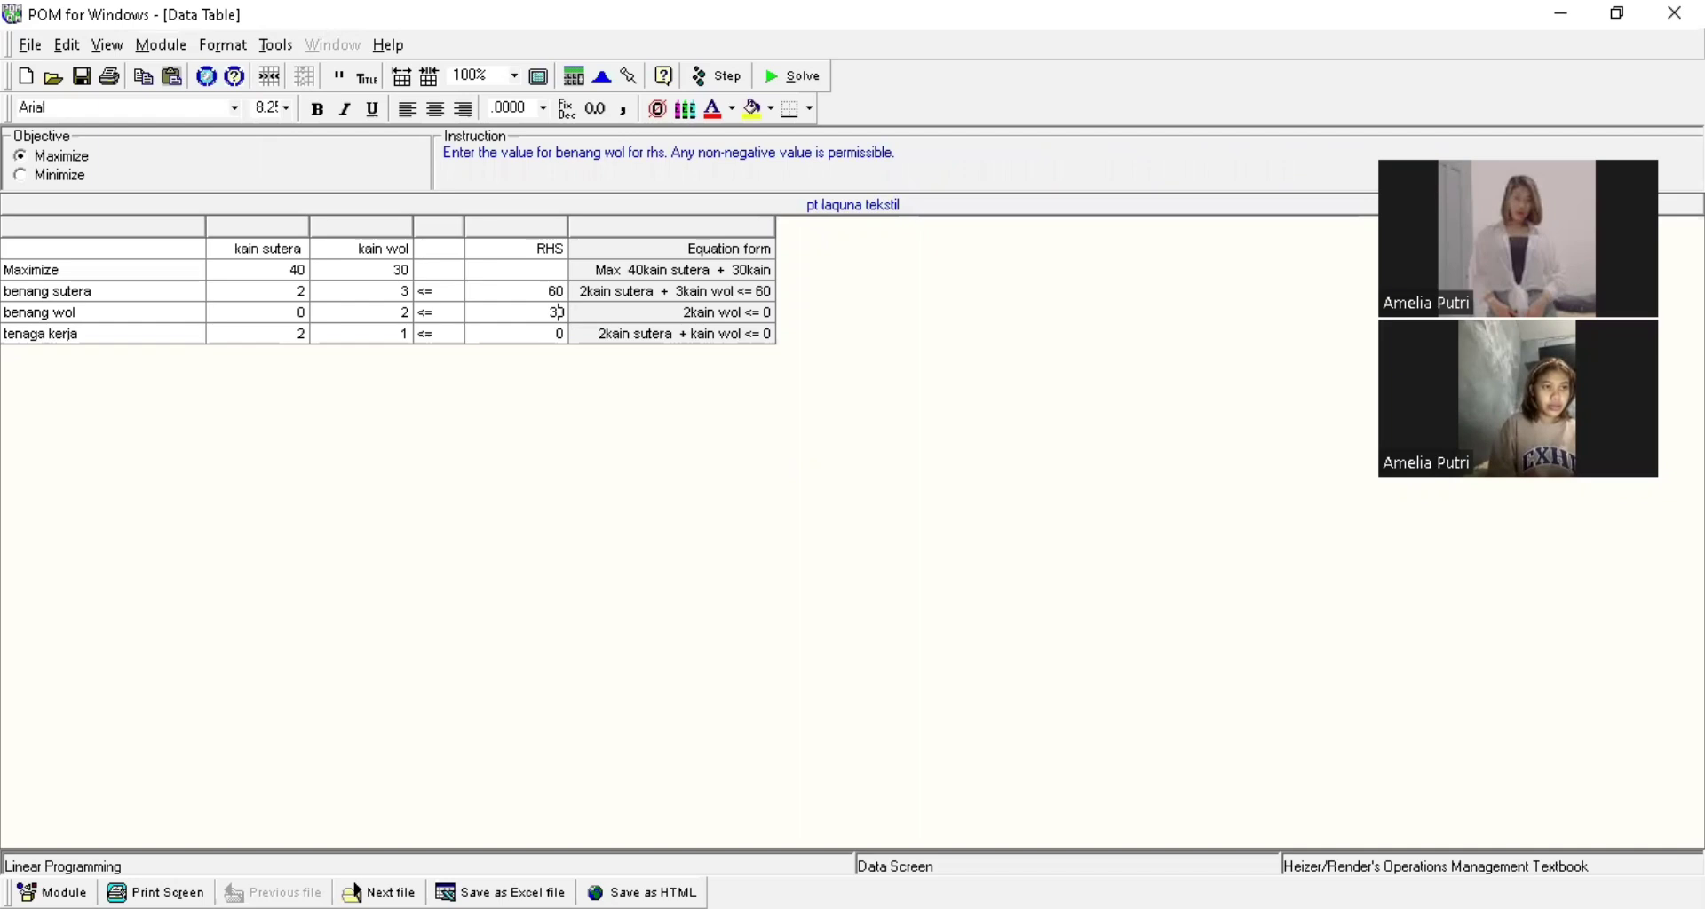
type("0")
left_click(552, 336)
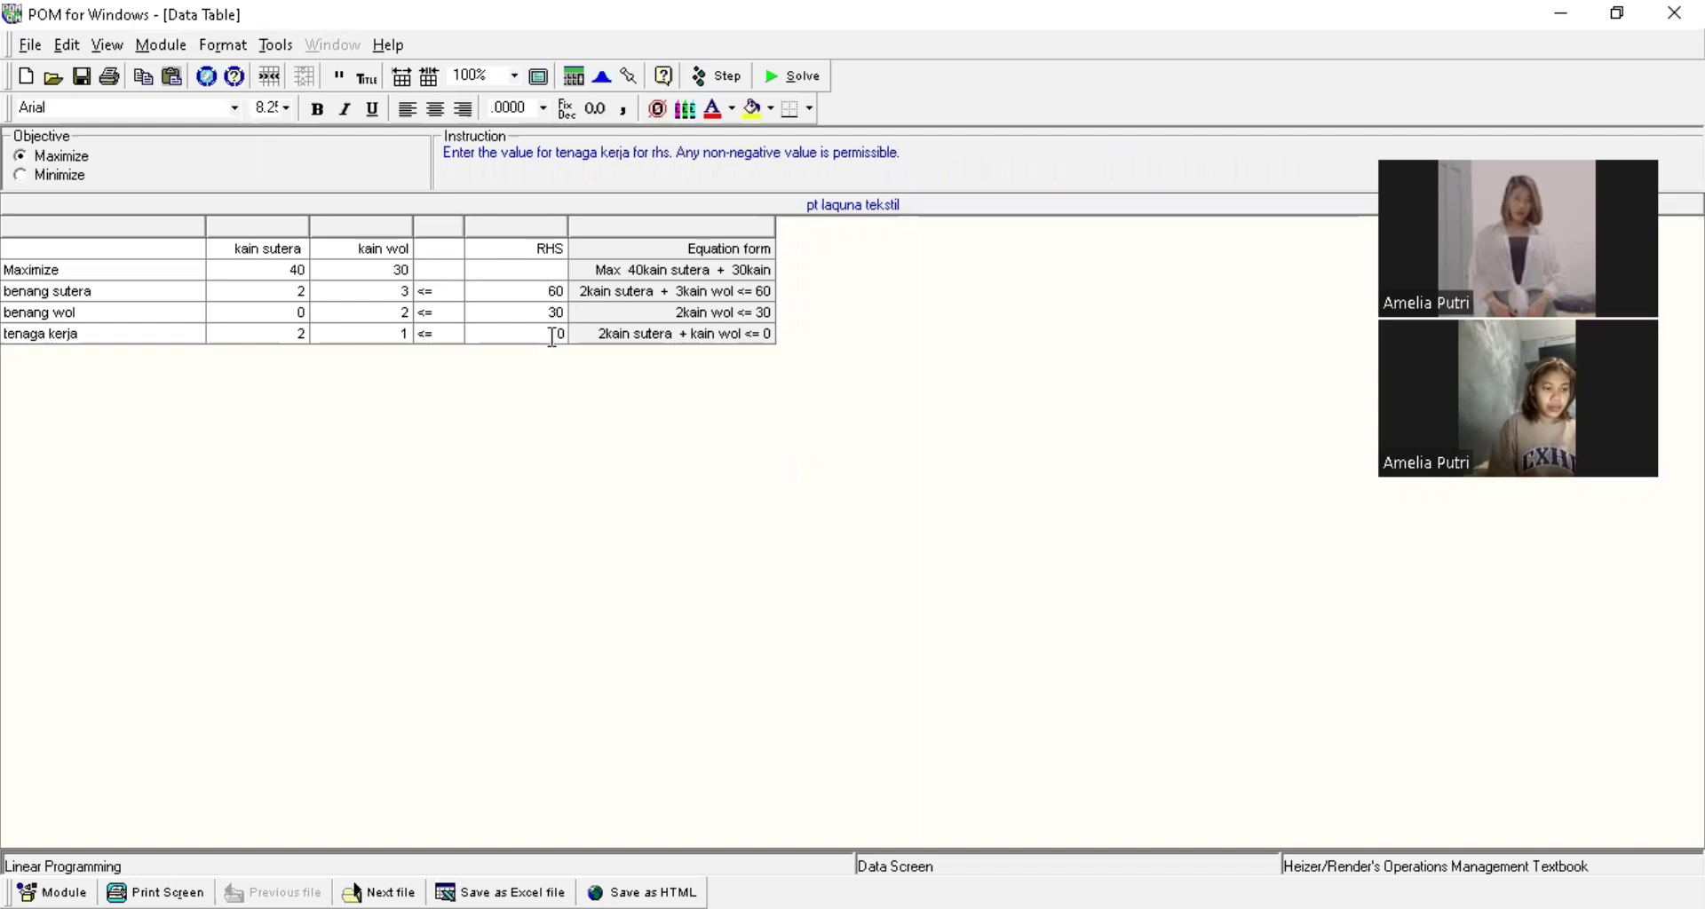
type("4")
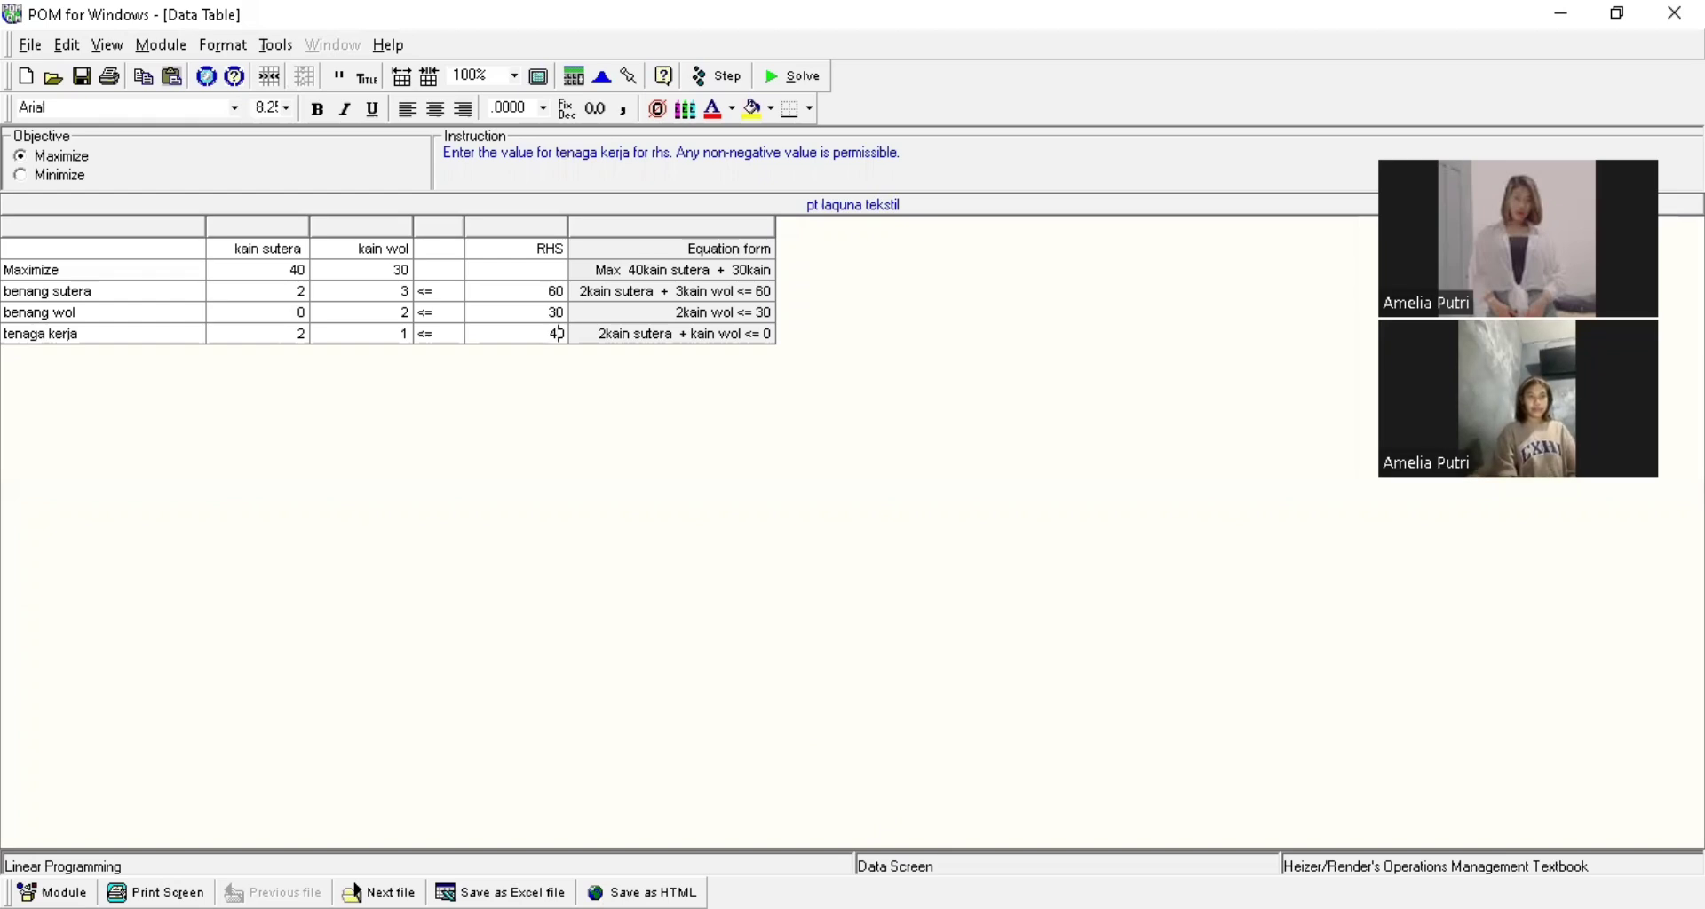
Solve the linear programming problem and tile all of its result windows
left_click(786, 82)
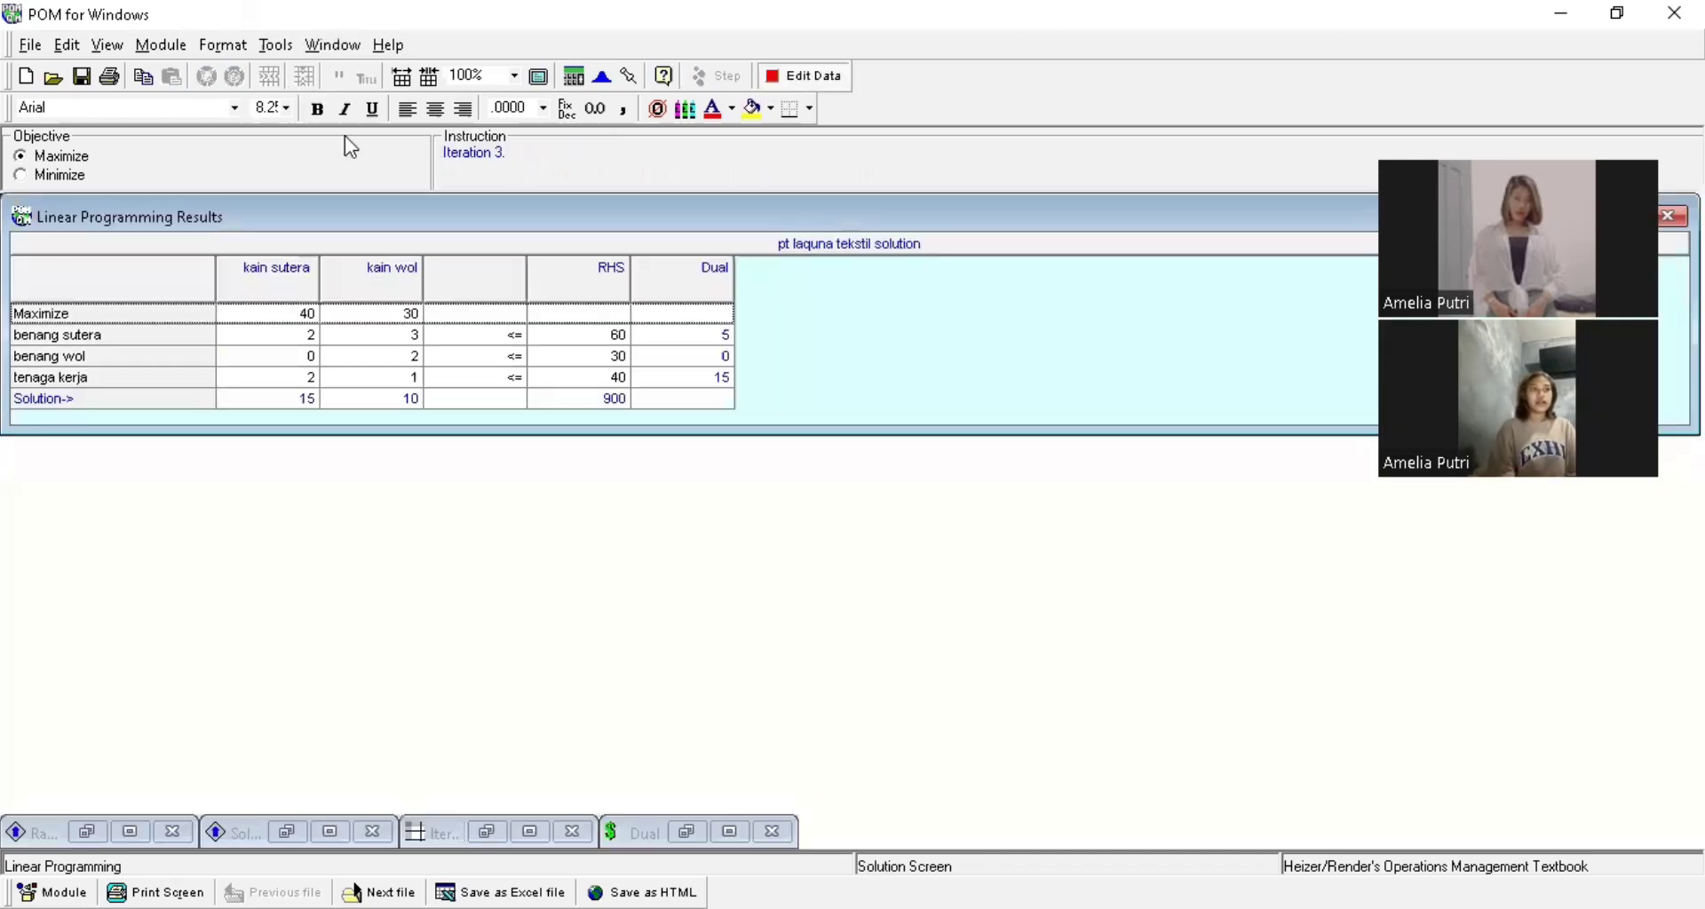
left_click(276, 45)
left_click(333, 44)
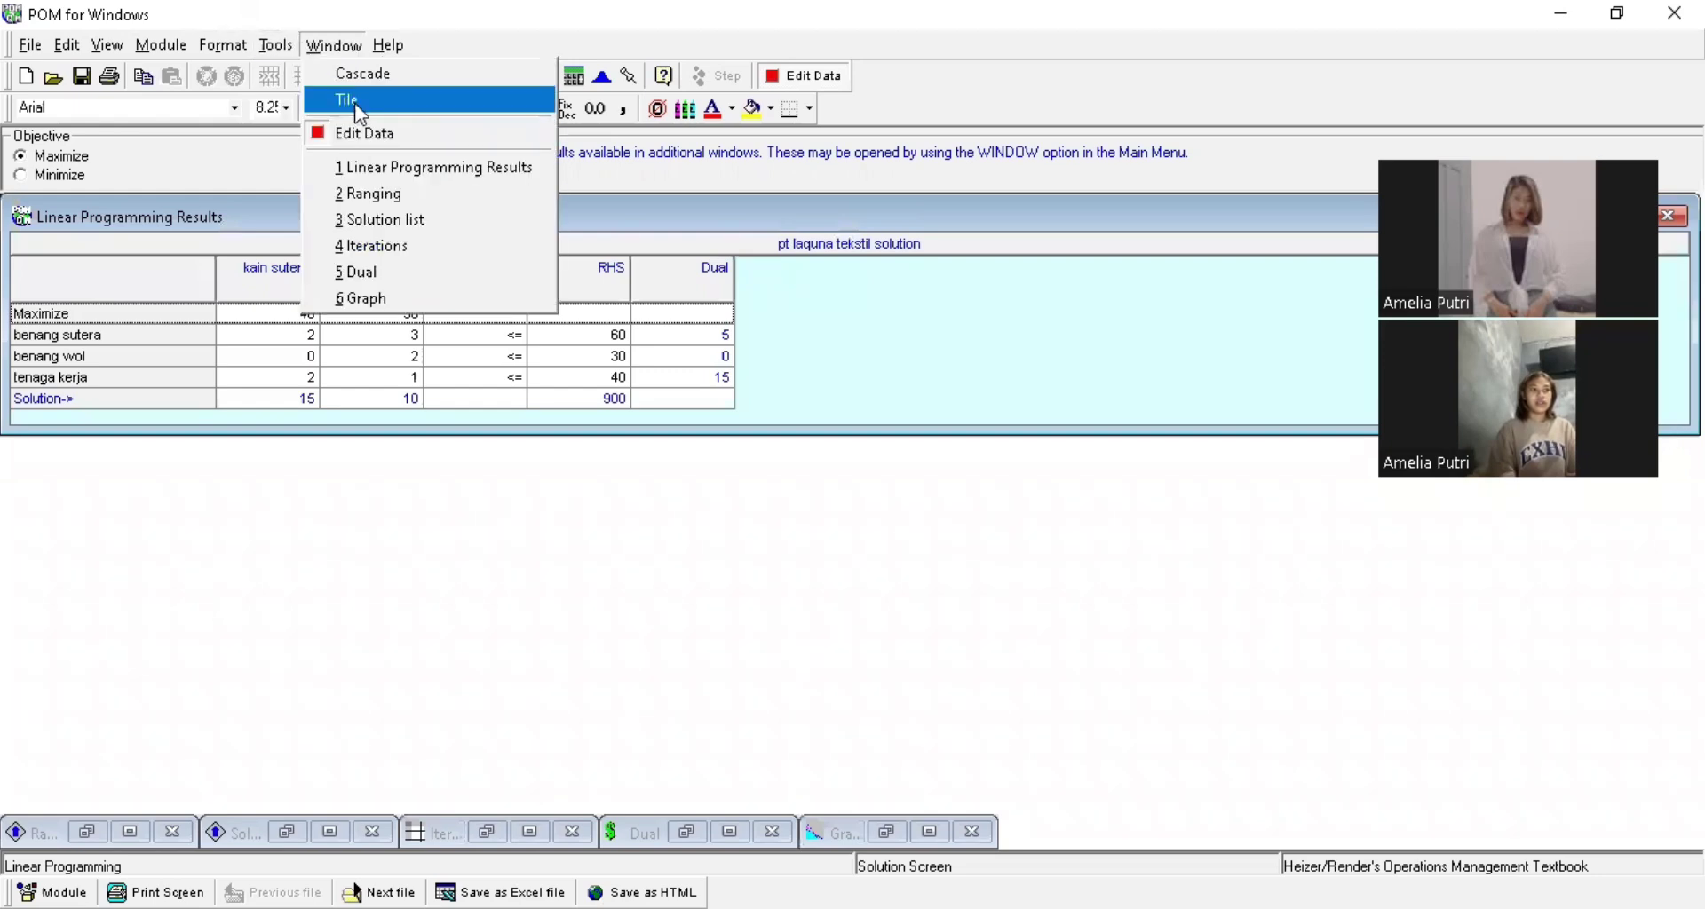
left_click(351, 100)
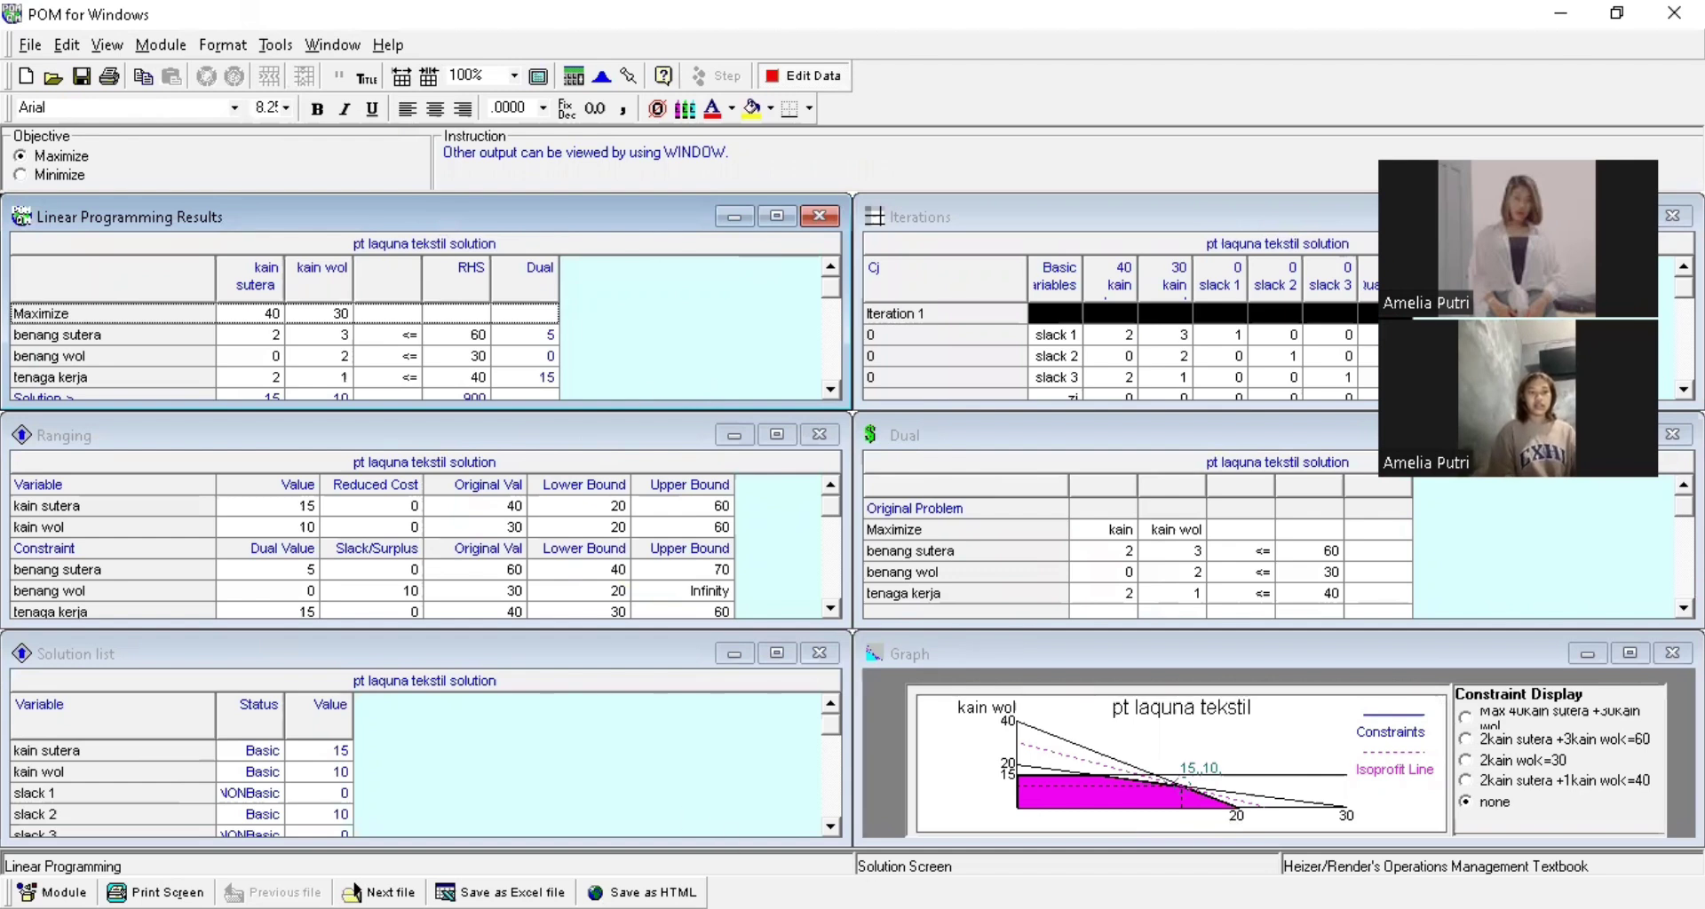
Switch to the Word document and examine the Transportation case, including its table of shipping costs, factory capacities and warehouse needs
key("alt+Tab")
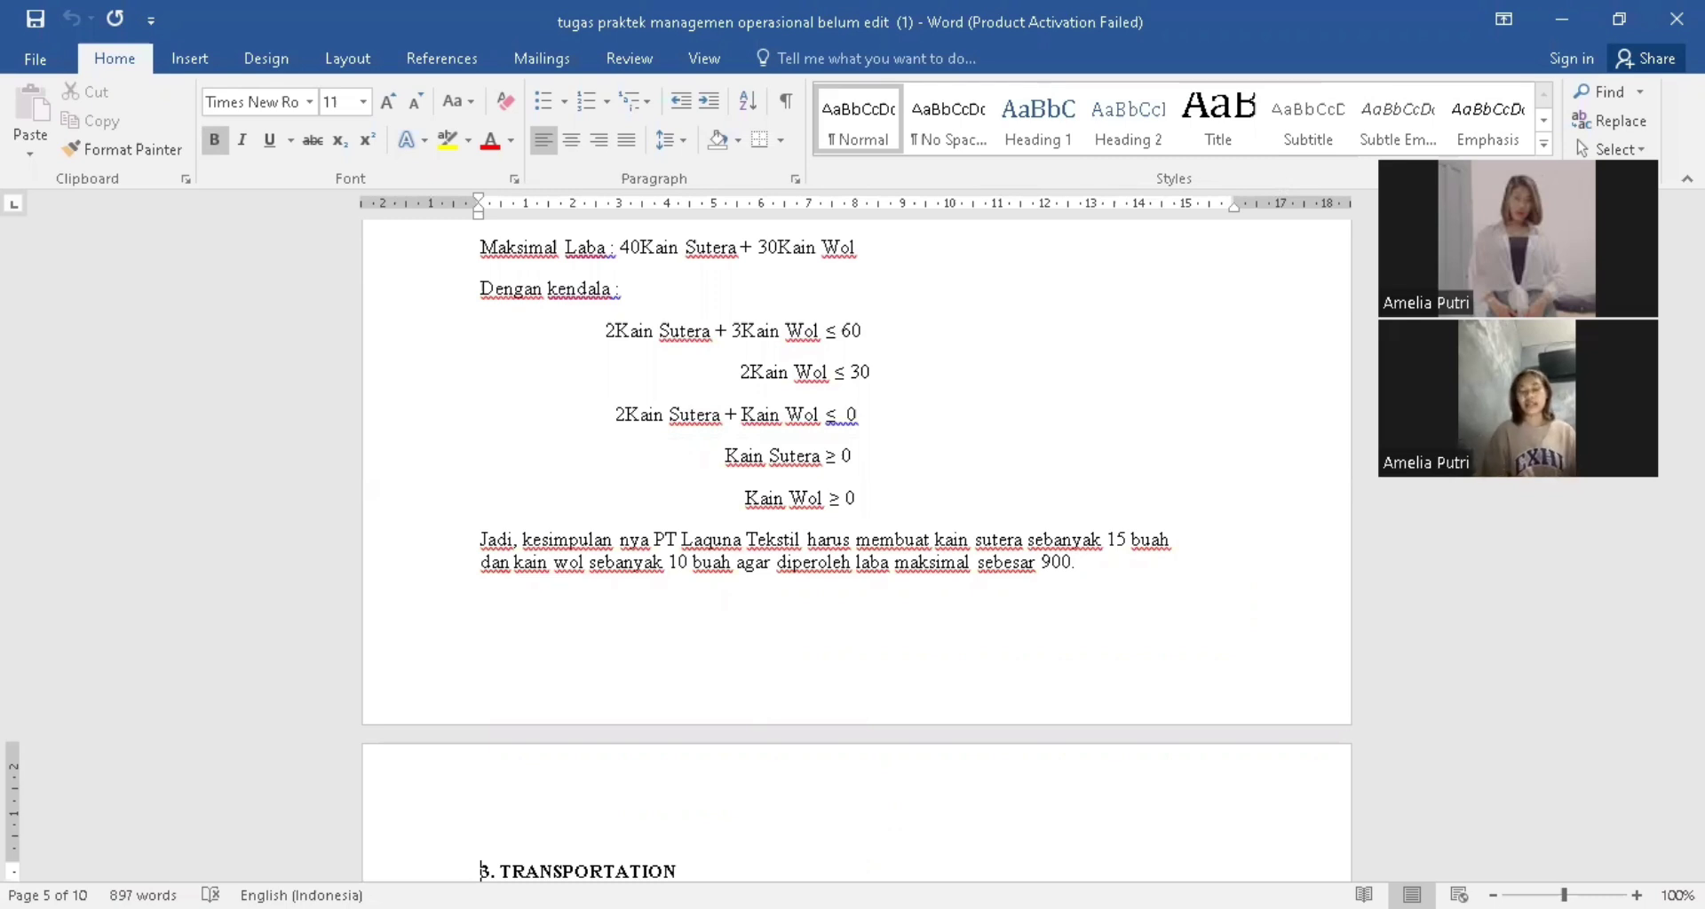
key("Down")
key("Down")
key("Down")
key("Down")
key("Down")
key("Down")
key("Down")
key("Down")
key("Down")
key("Down")
key("Down")
key("Down")
key("Down")
key("Down")
key("Down")
key("Down")
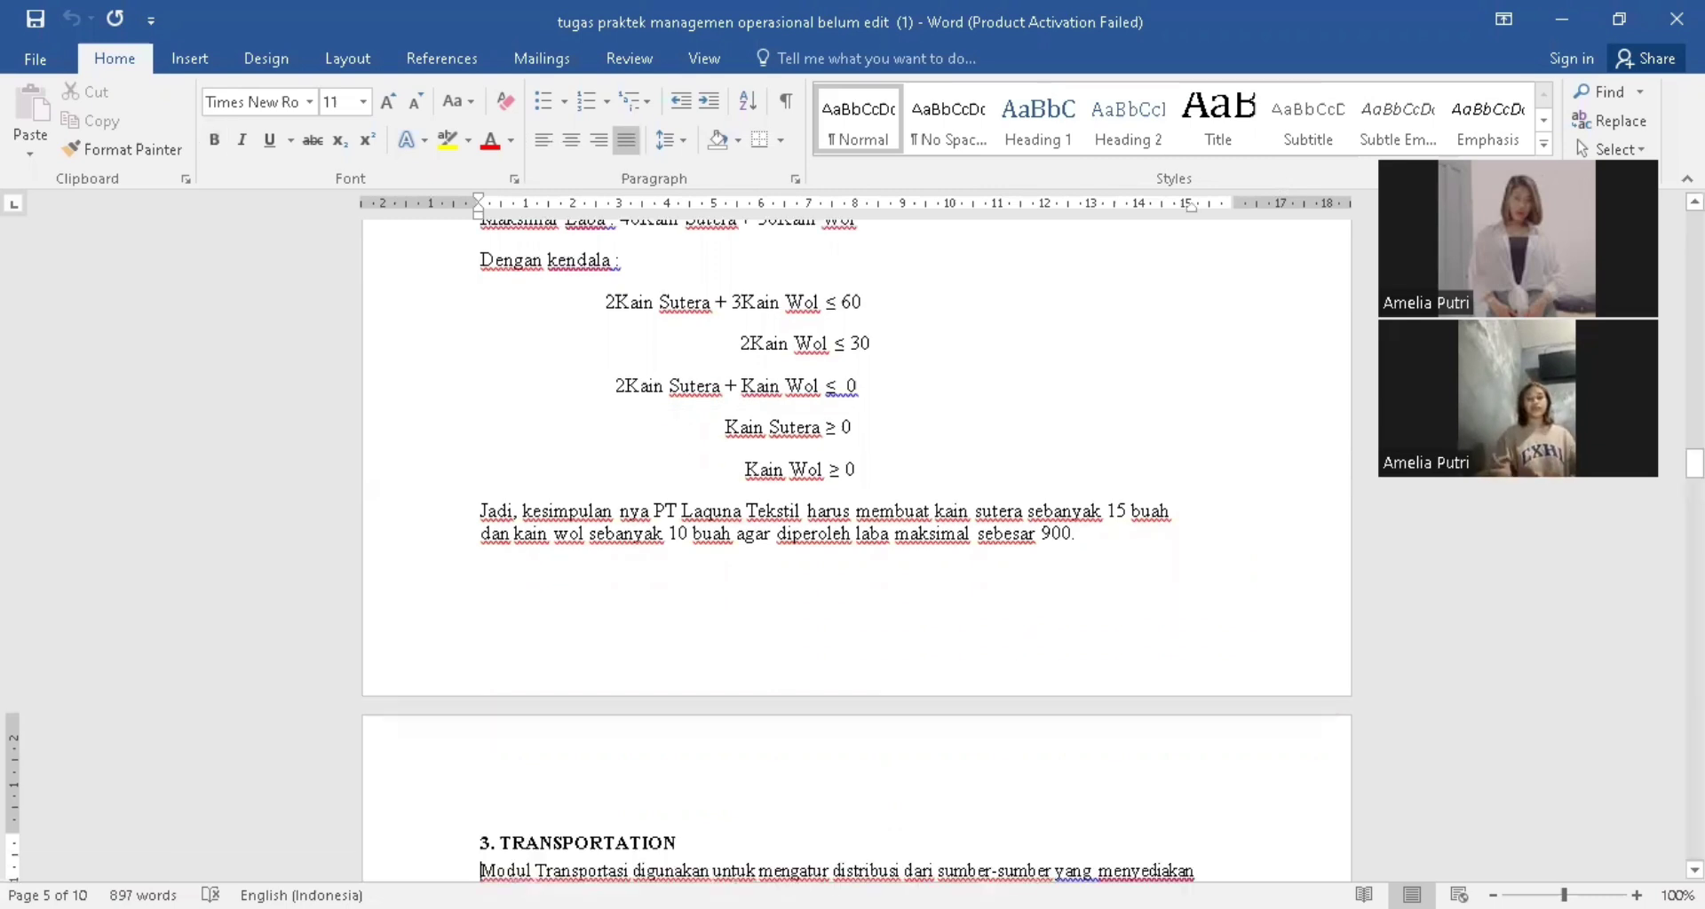
key("Up")
key("Up")
key("Up")
key("Up")
key("Up")
key("Up")
key("Up")
key("Up")
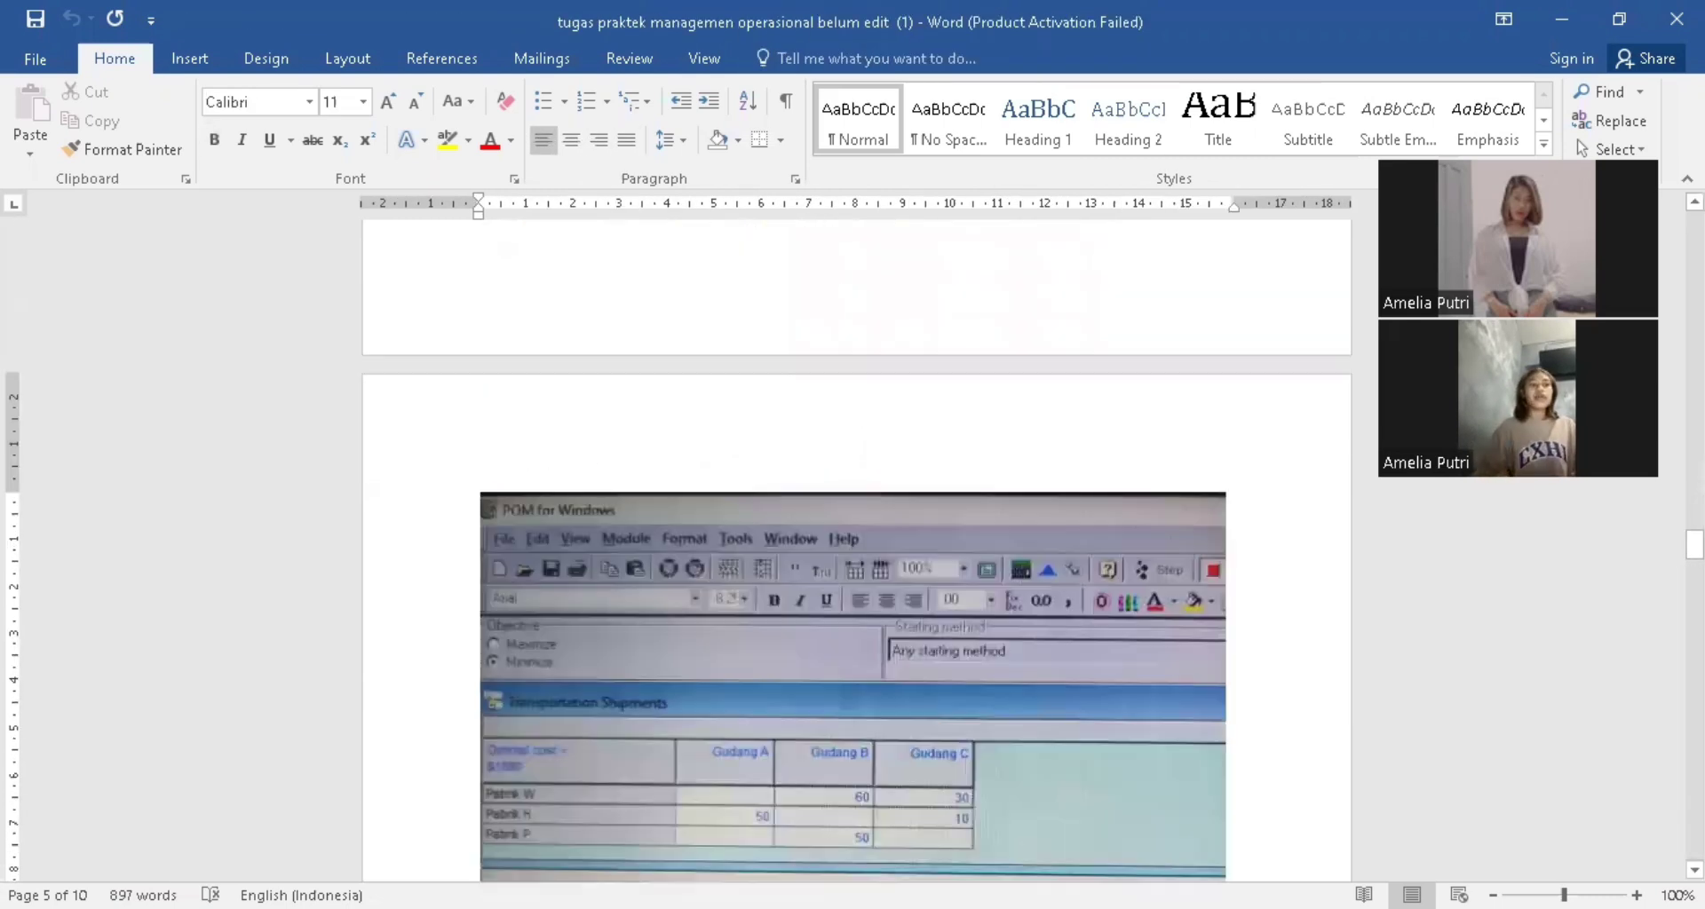
key("Up")
key("Up")
key("Up")
key("Up")
key("Up")
key("Up")
key("Up")
key("Up")
key("Up")
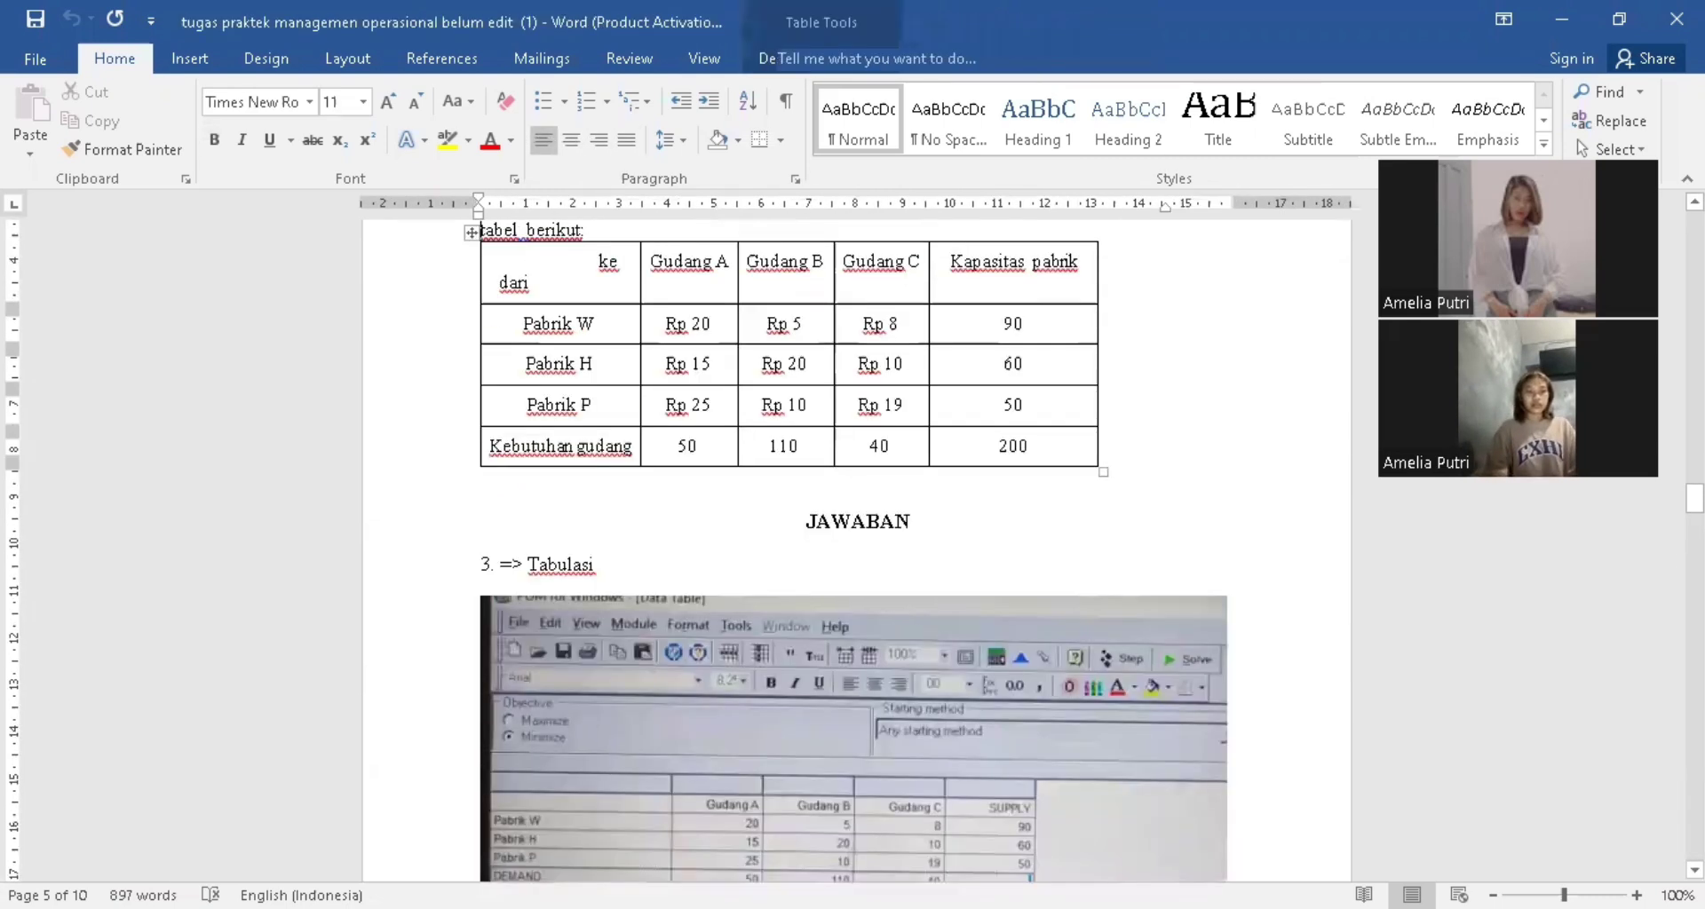
key("Up")
key("Up")
key("Up")
key("Up")
key("Up")
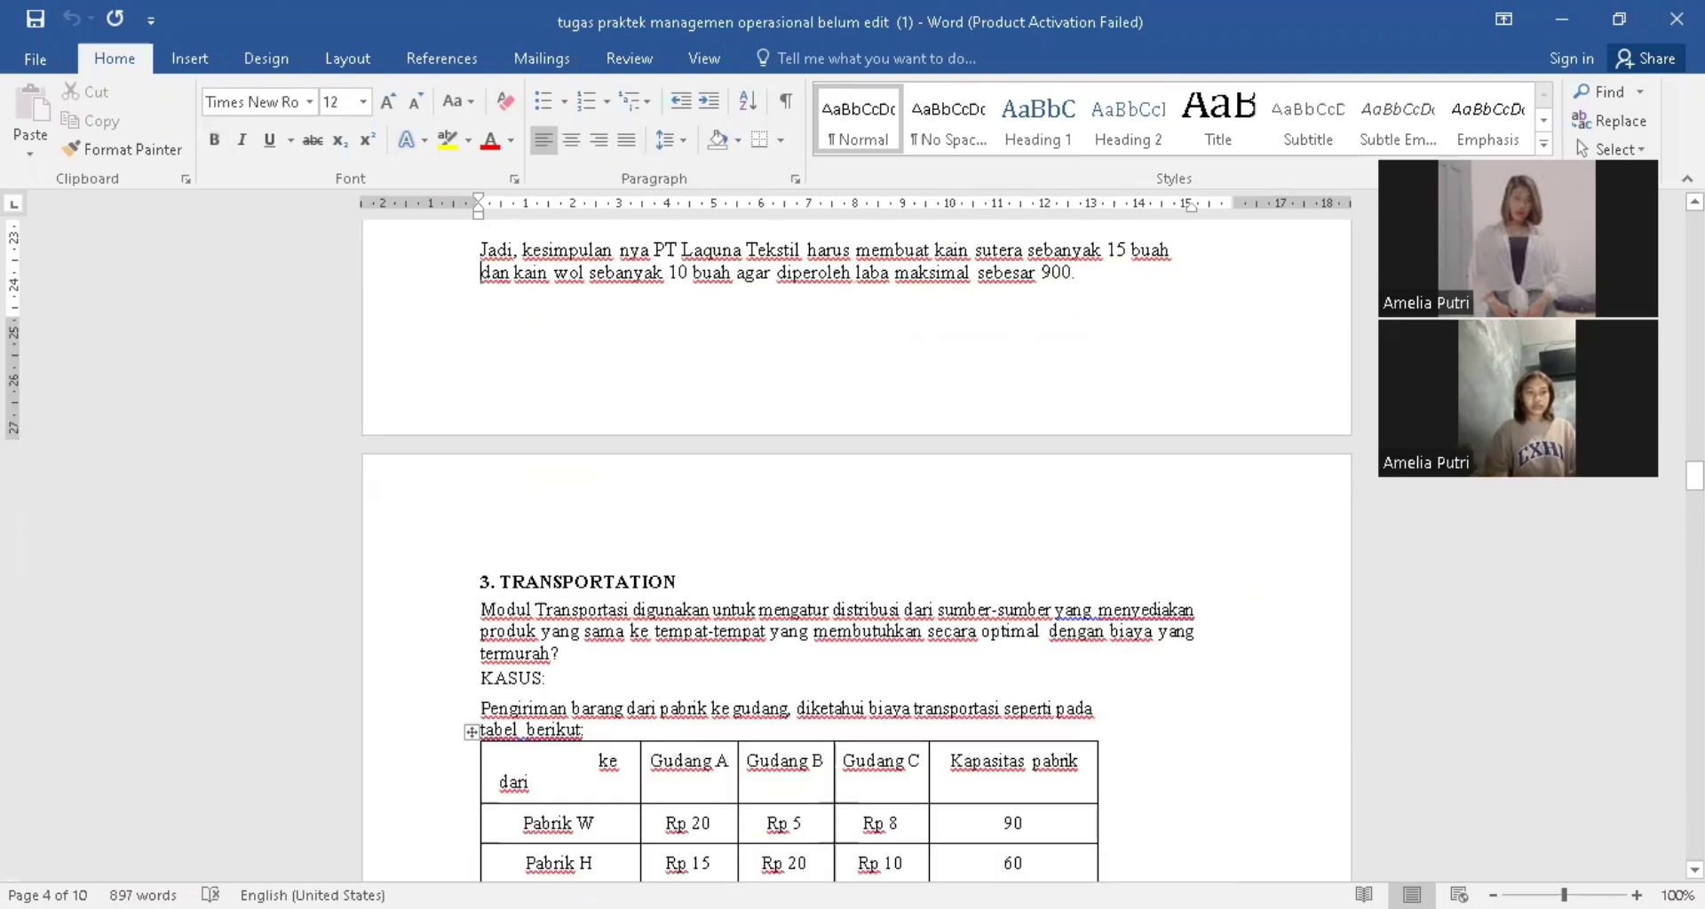
key("Down")
key("Down")
key("Down")
key("Down")
key("Down")
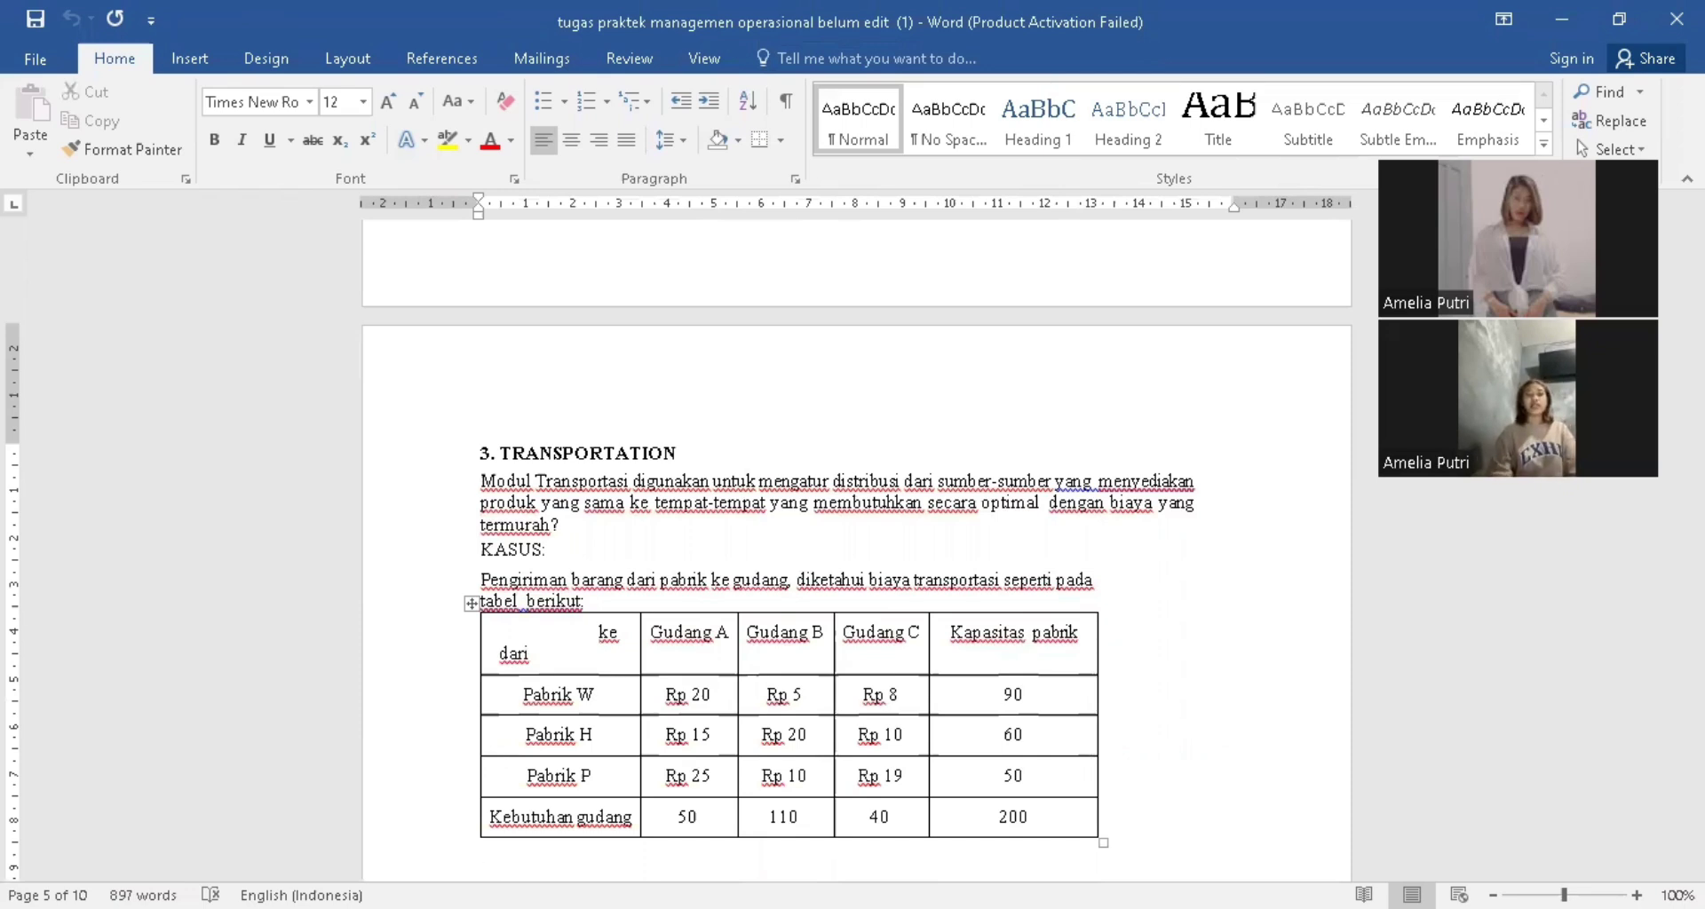
key("Down")
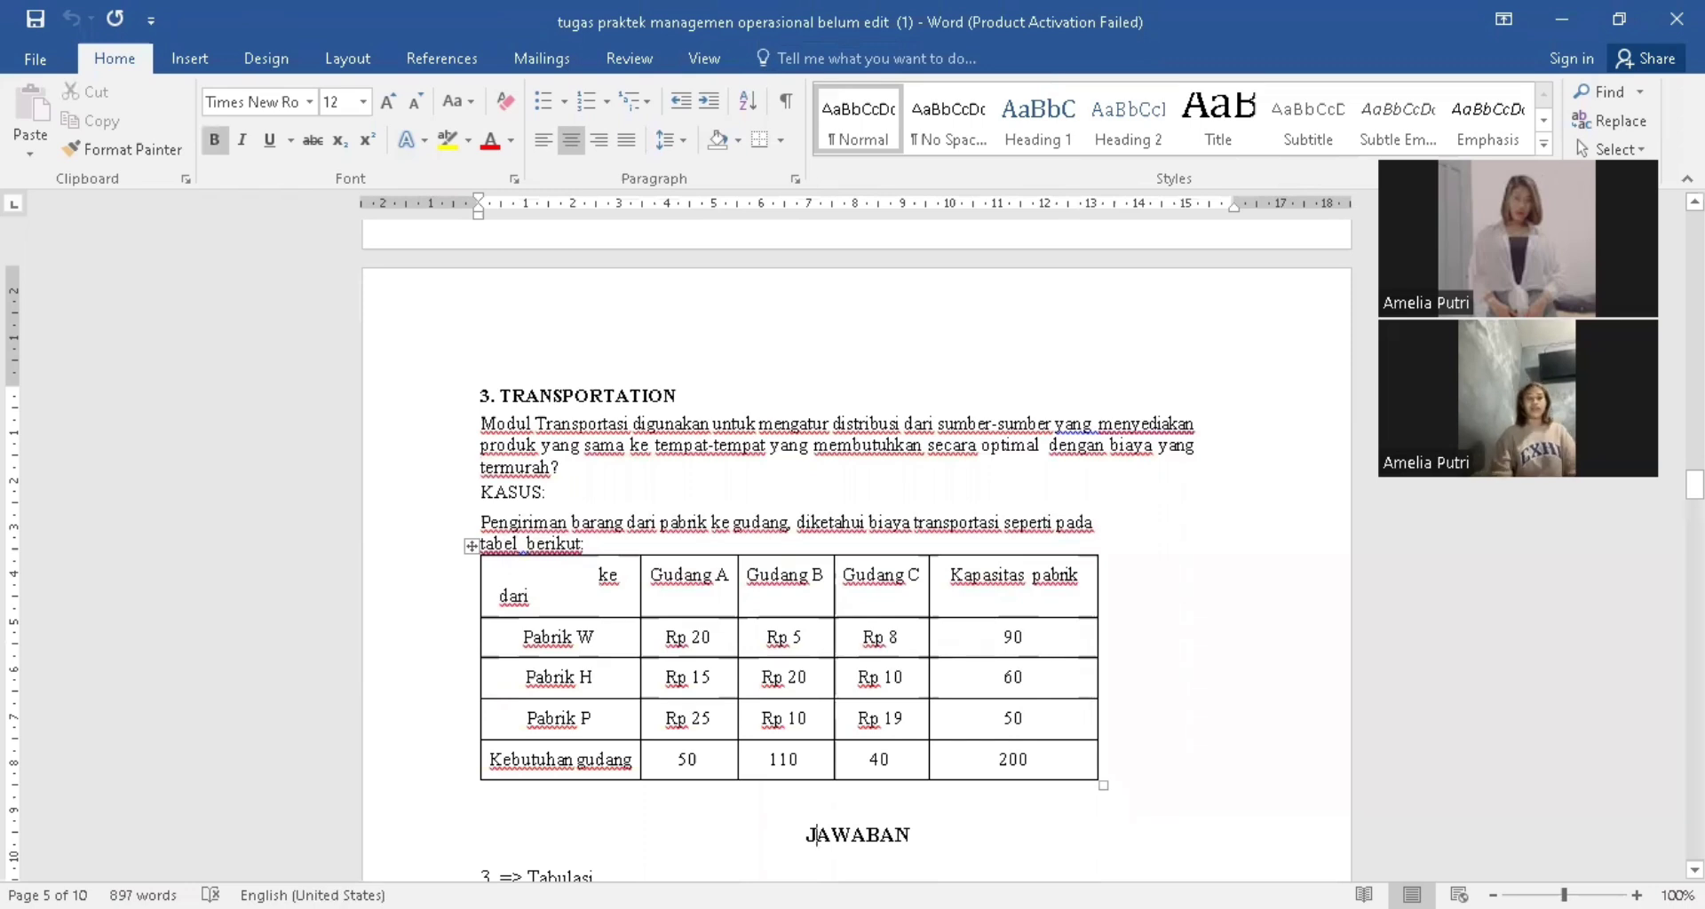
In POM for Windows, discard the open transportation data and create a new data set titled "pabrik" with 3 origins and 3 destinations
key("alt+Tab")
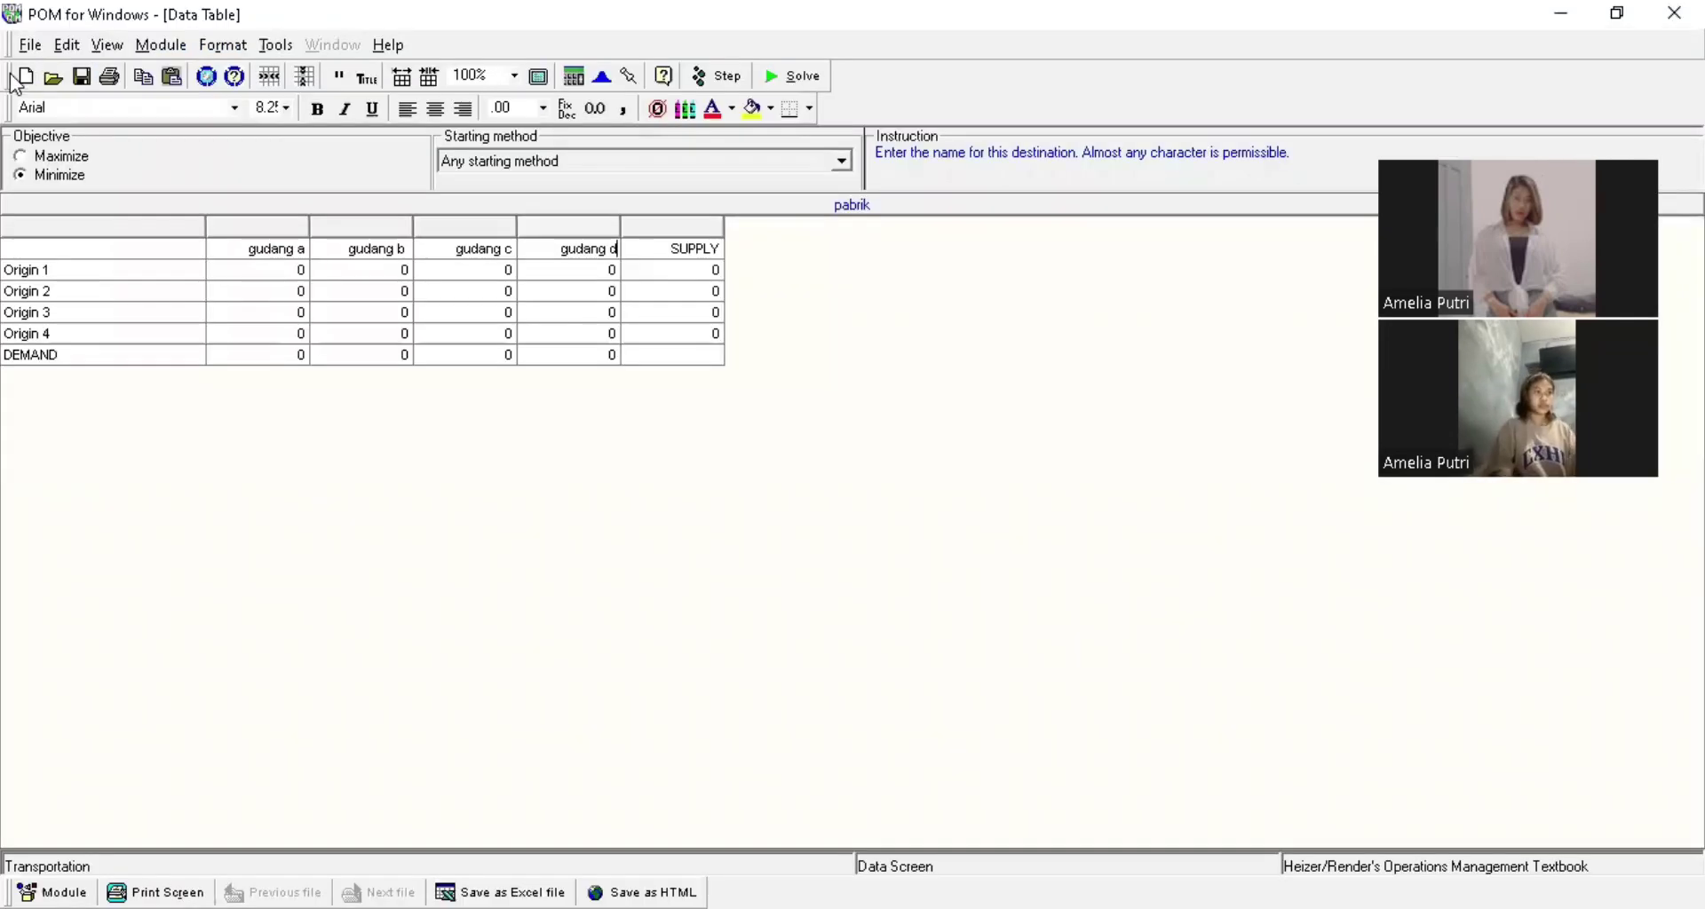
left_click(28, 78)
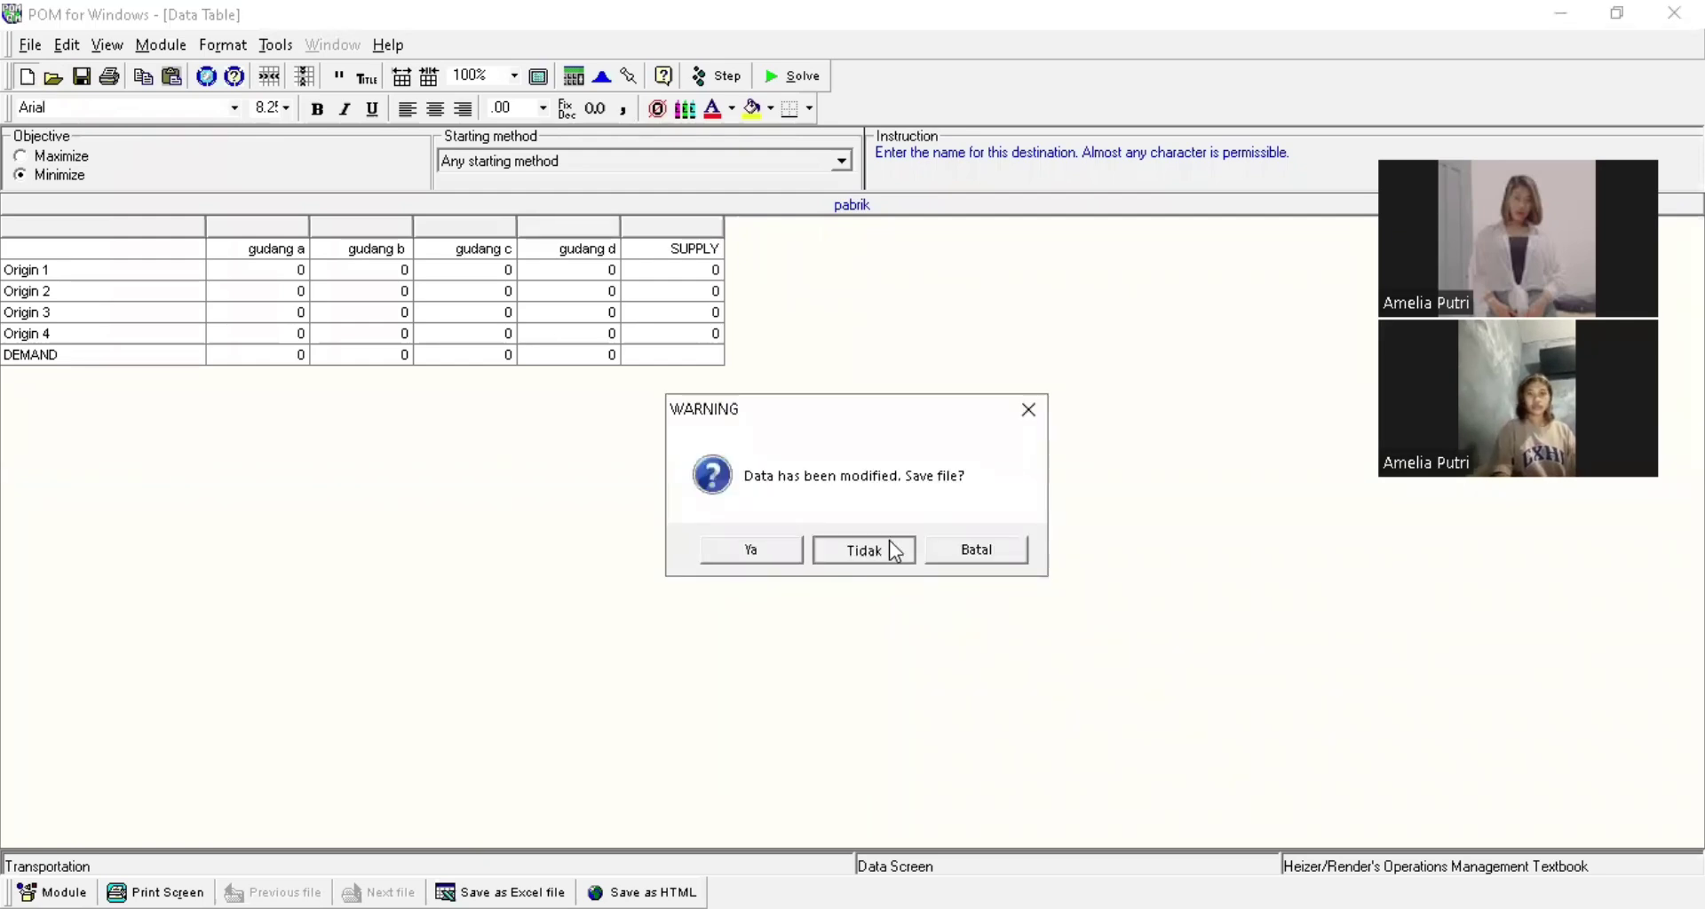
left_click(889, 541)
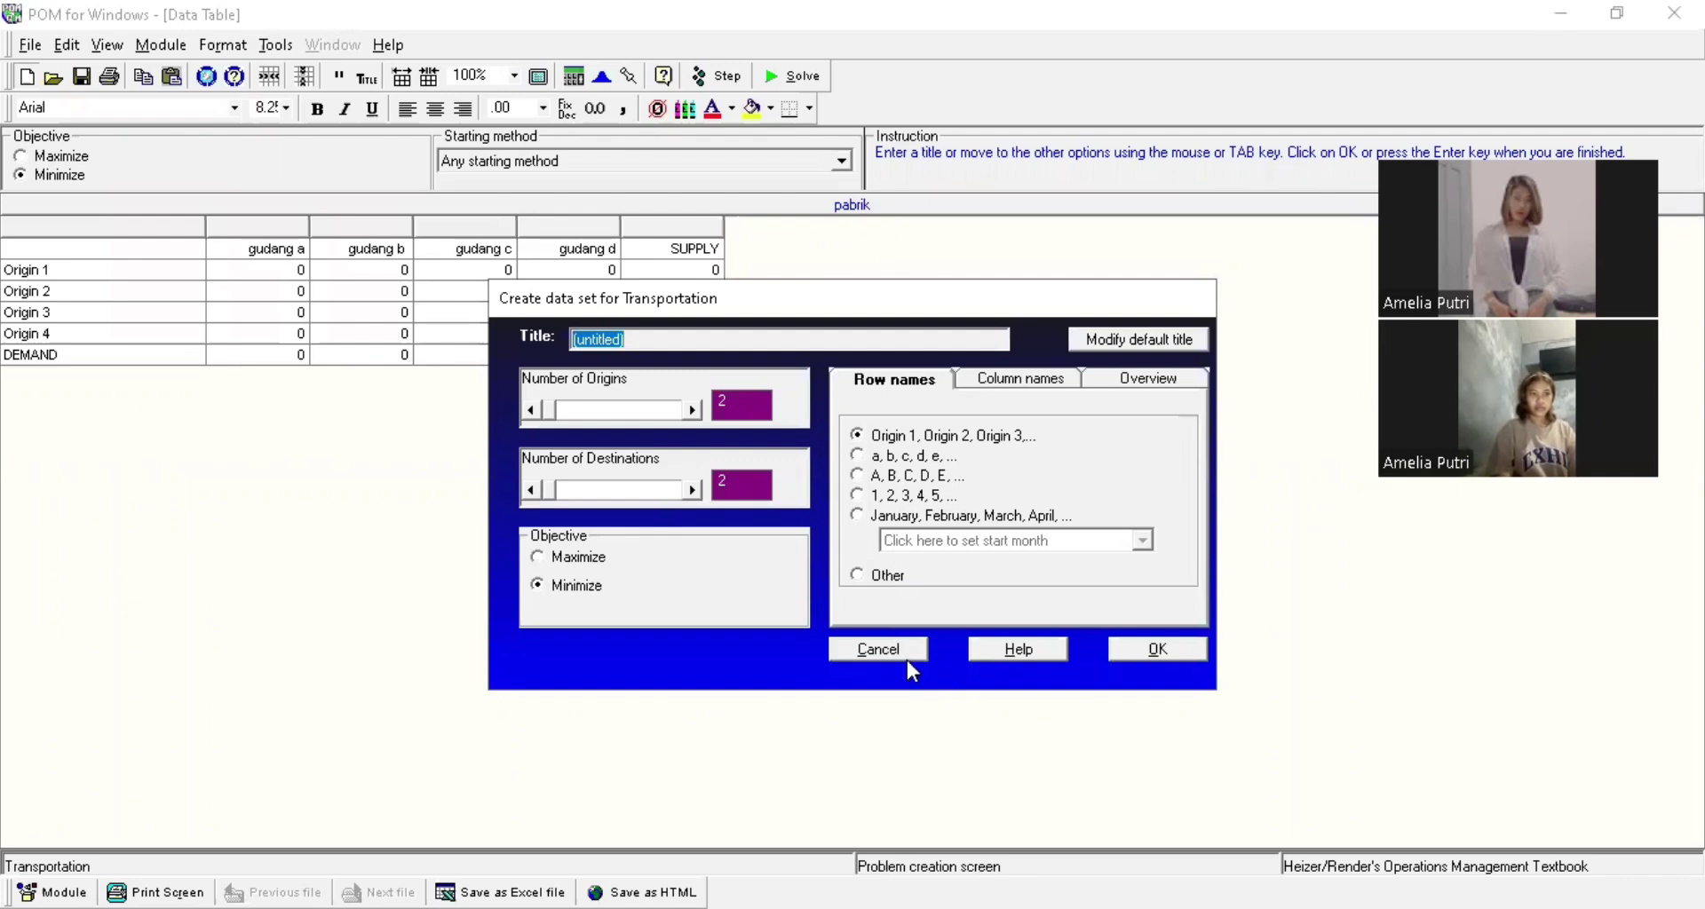
type("p")
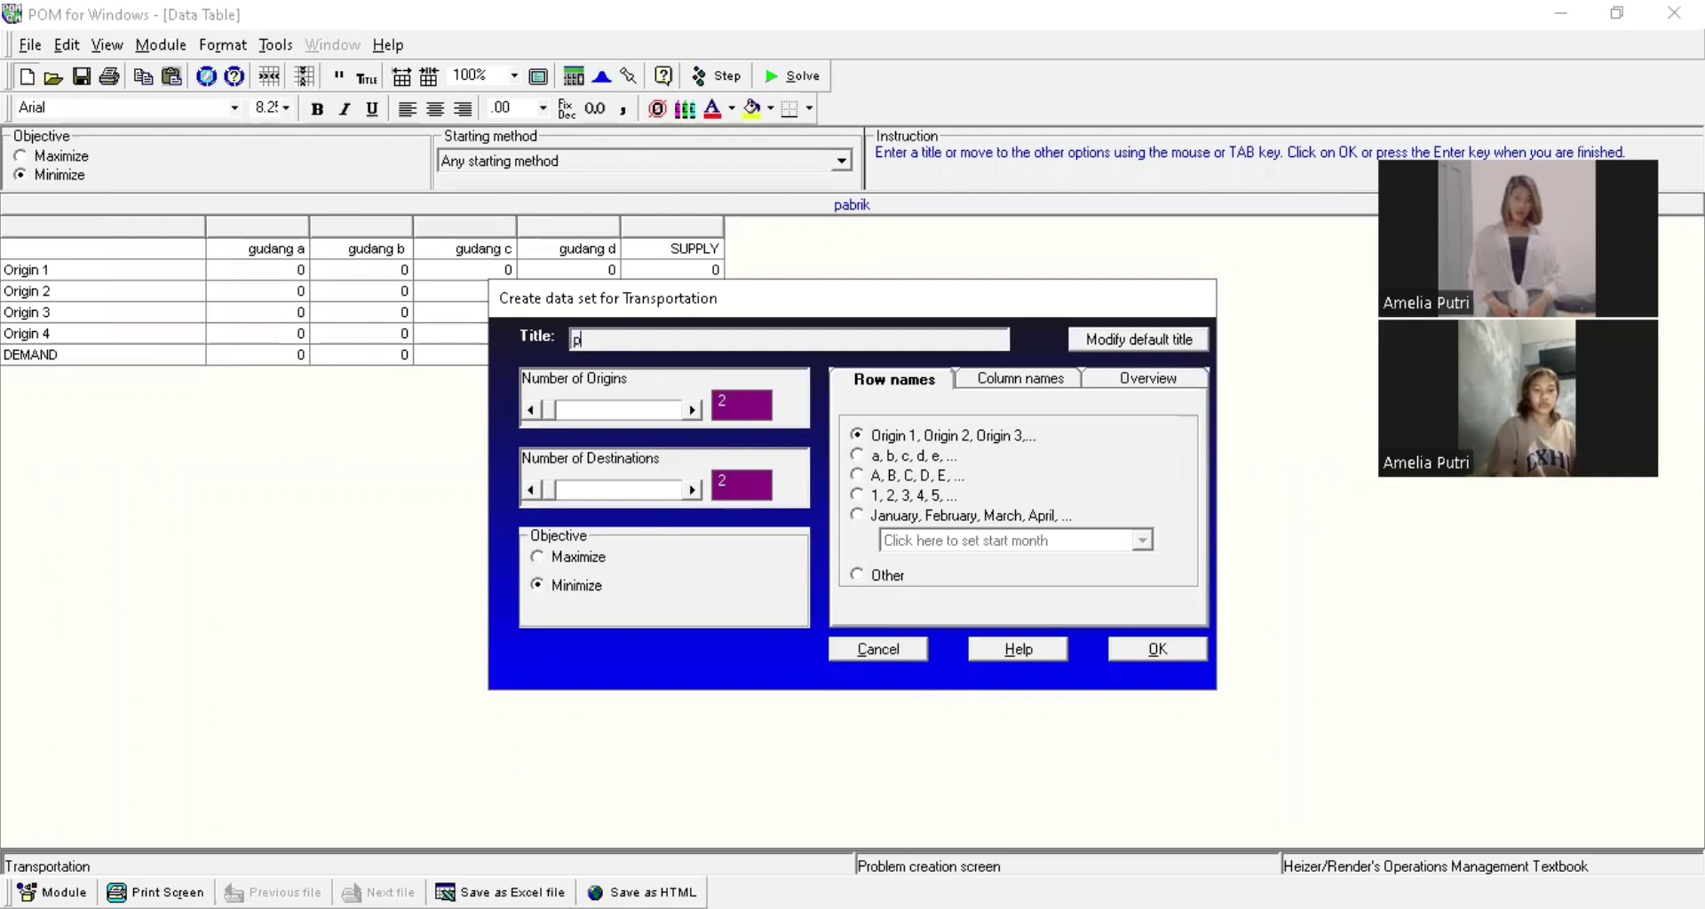
type("abrik")
left_click(742, 405)
type("3")
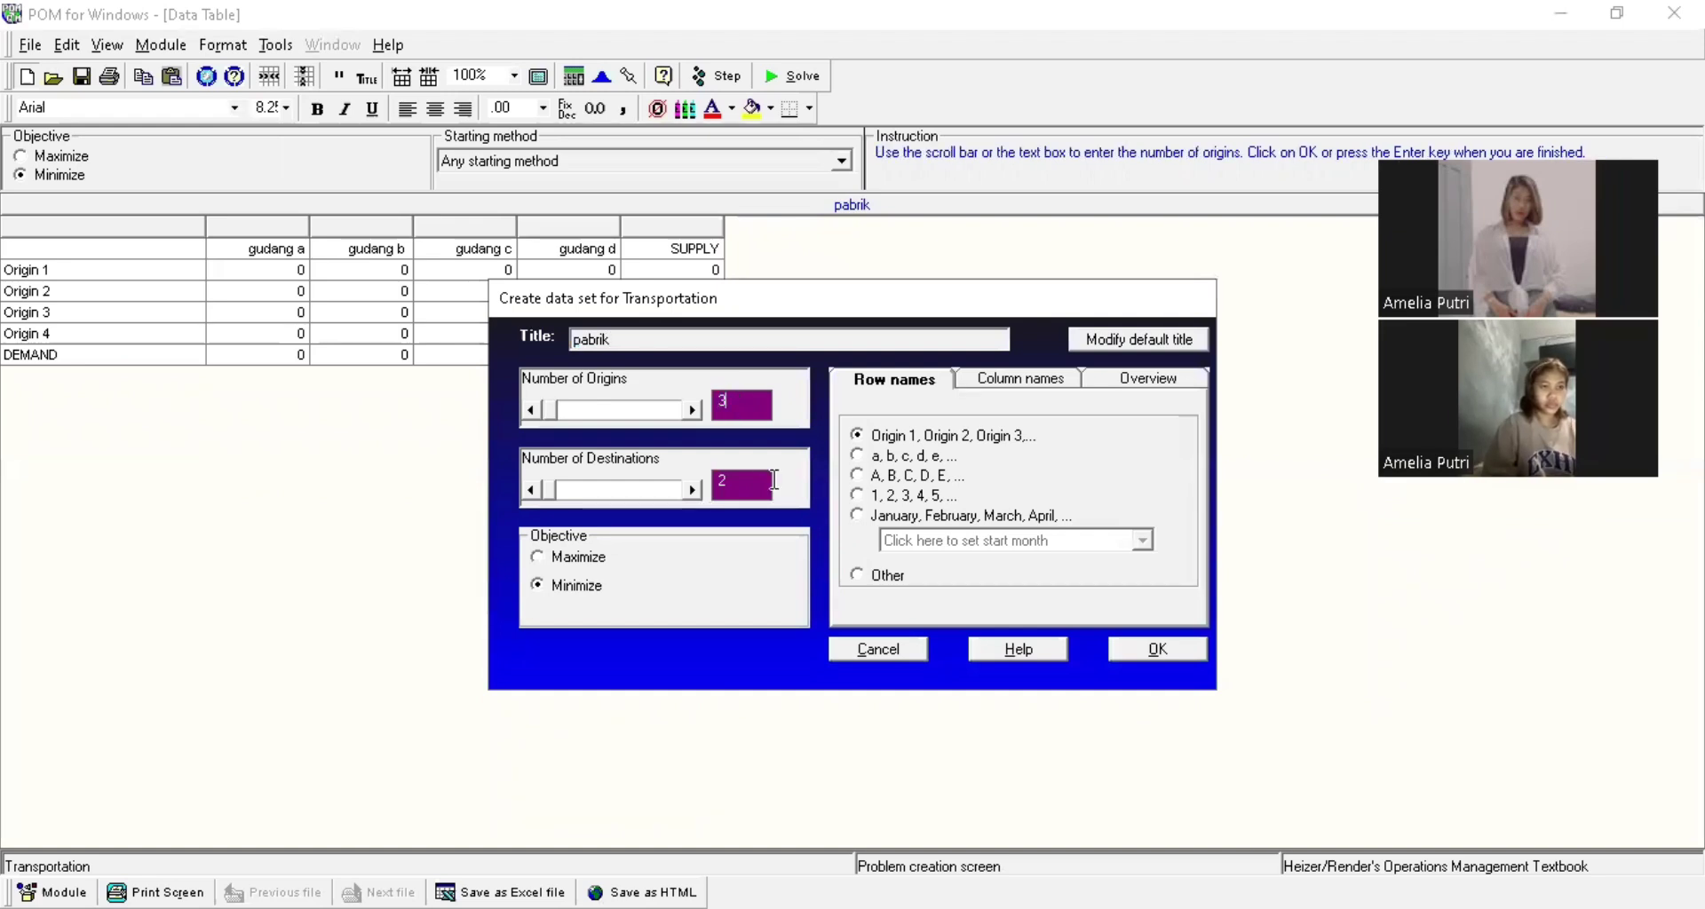
left_click(744, 489)
type("3")
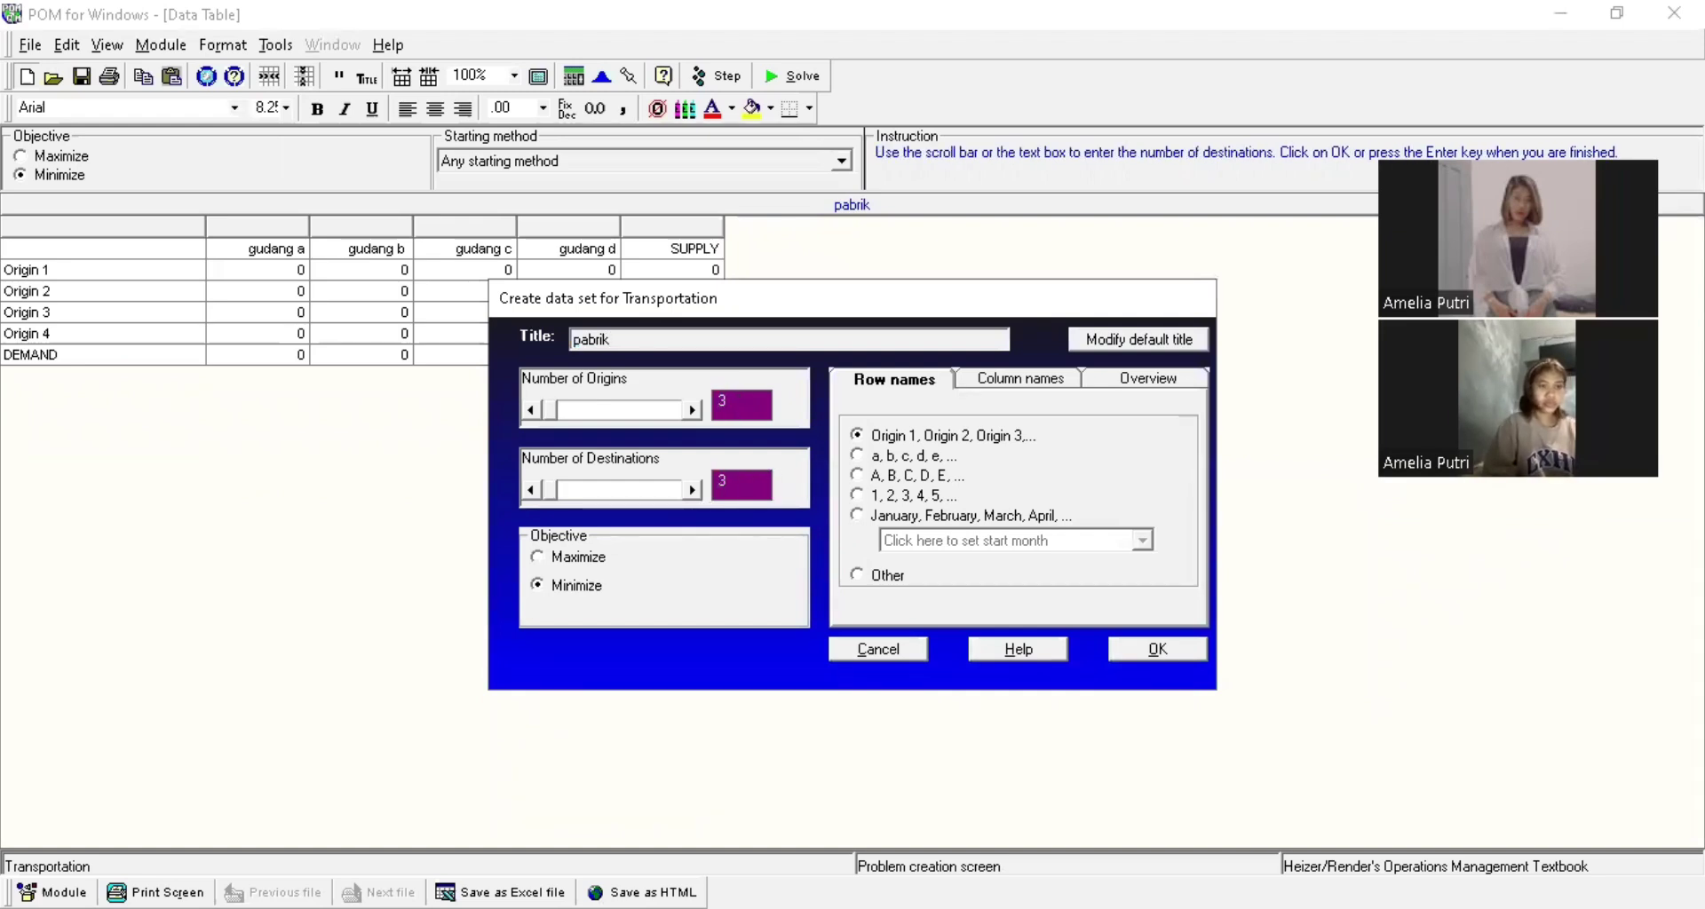
left_click(1137, 648)
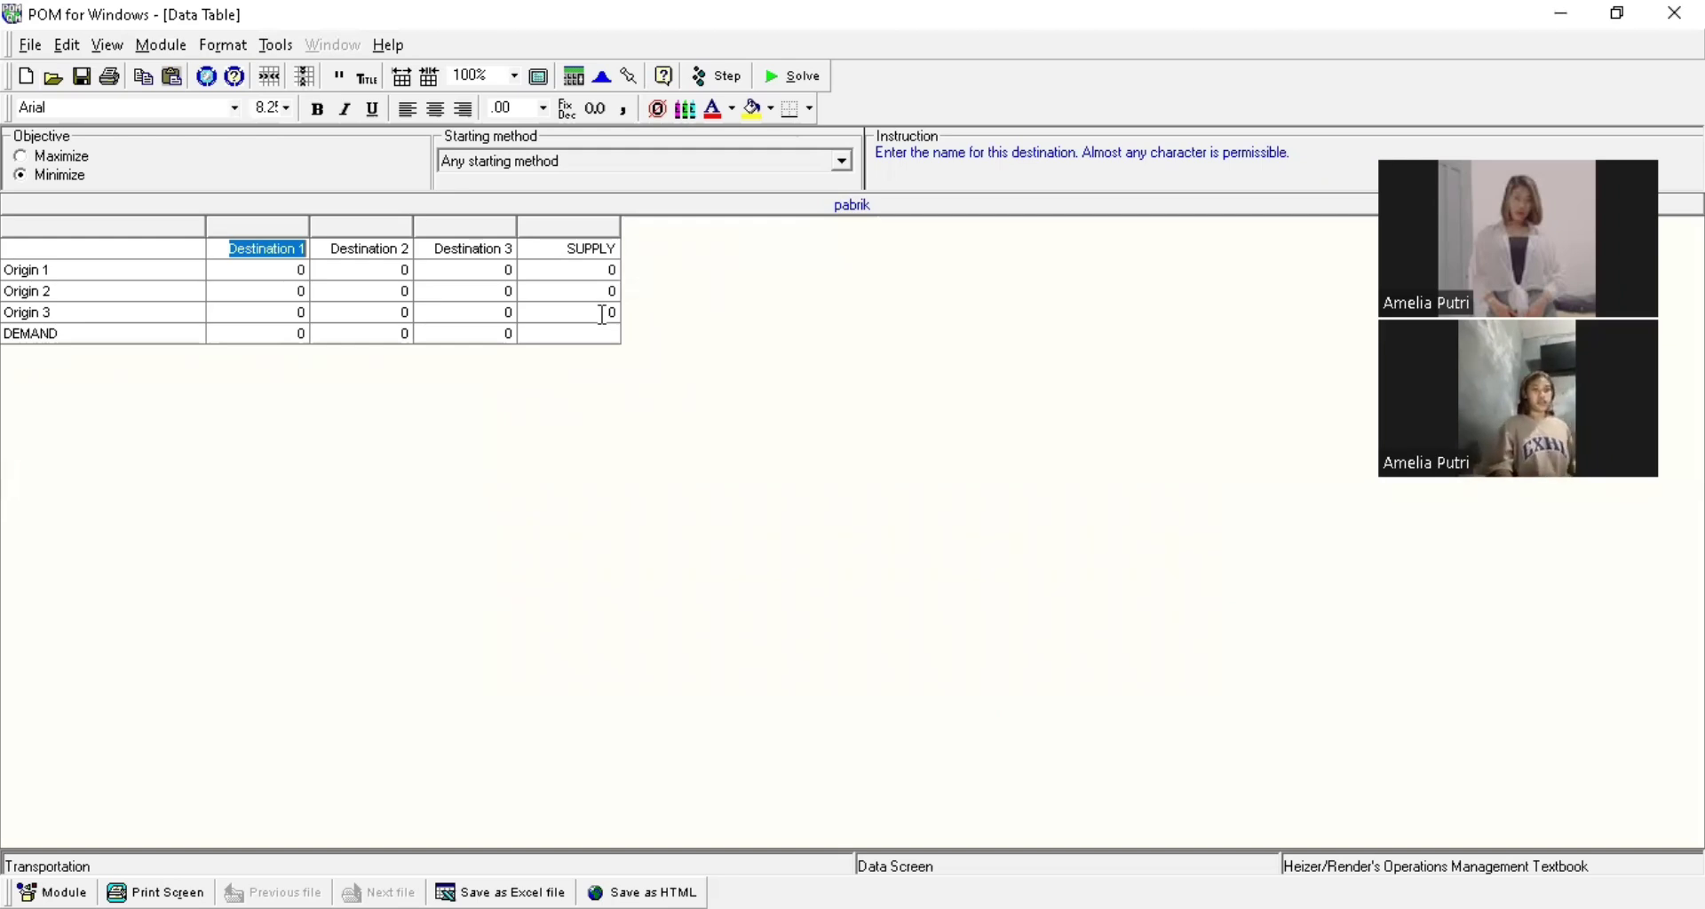
Rename the three destinations "gudang a", "gudang b" and "gudang c"
type("g")
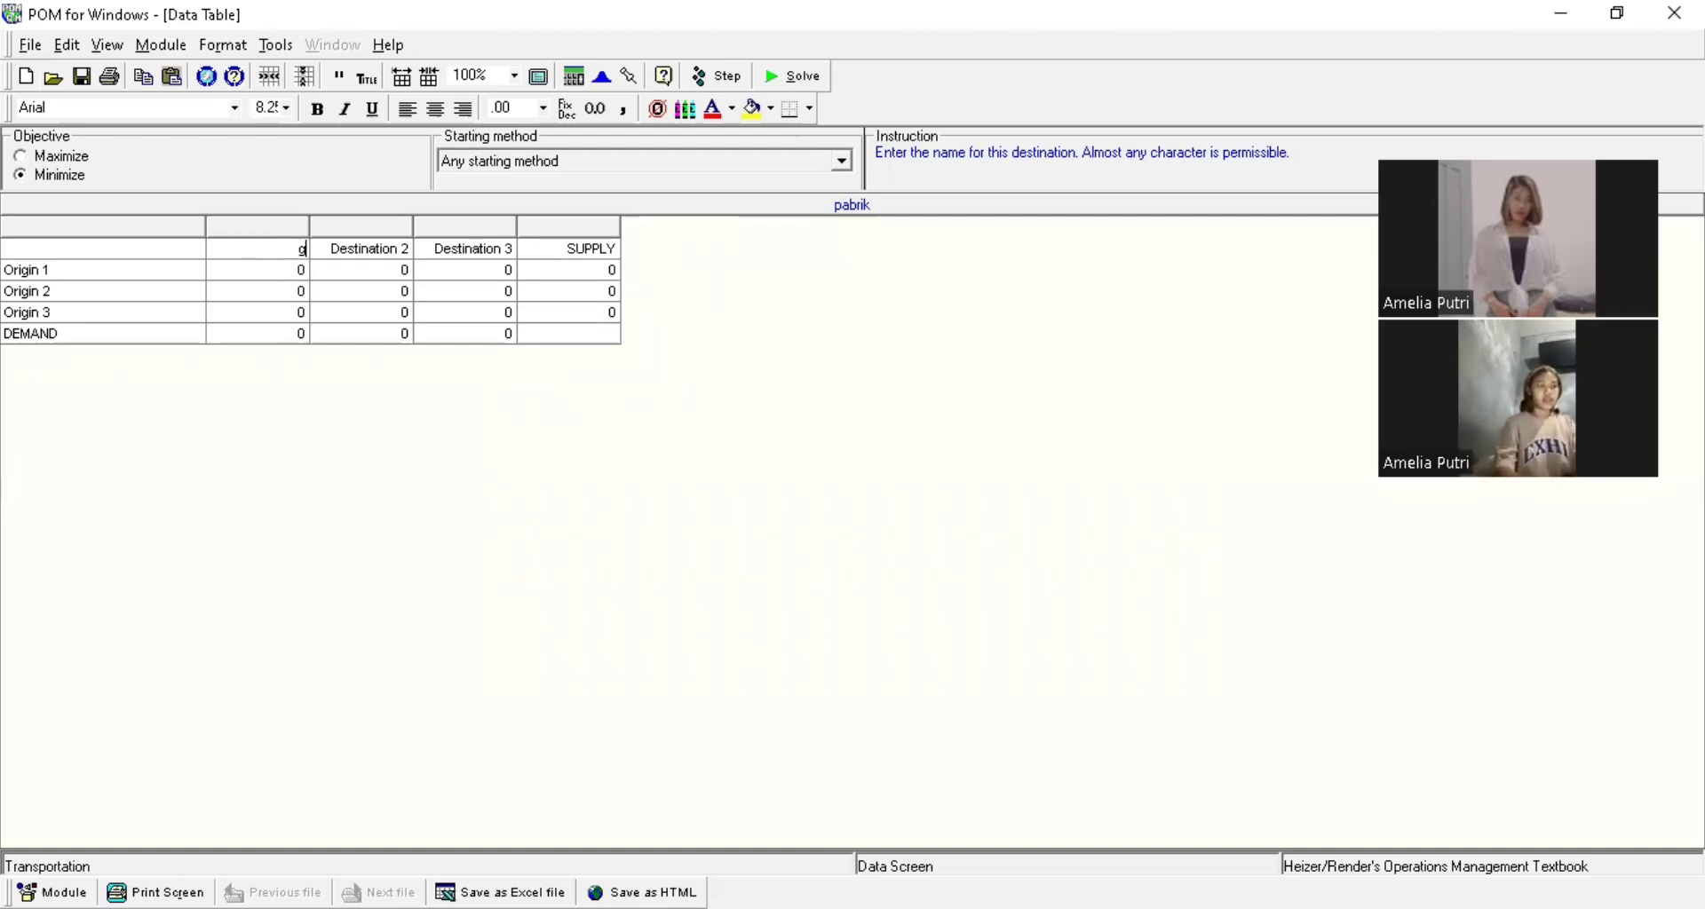
type("udang a")
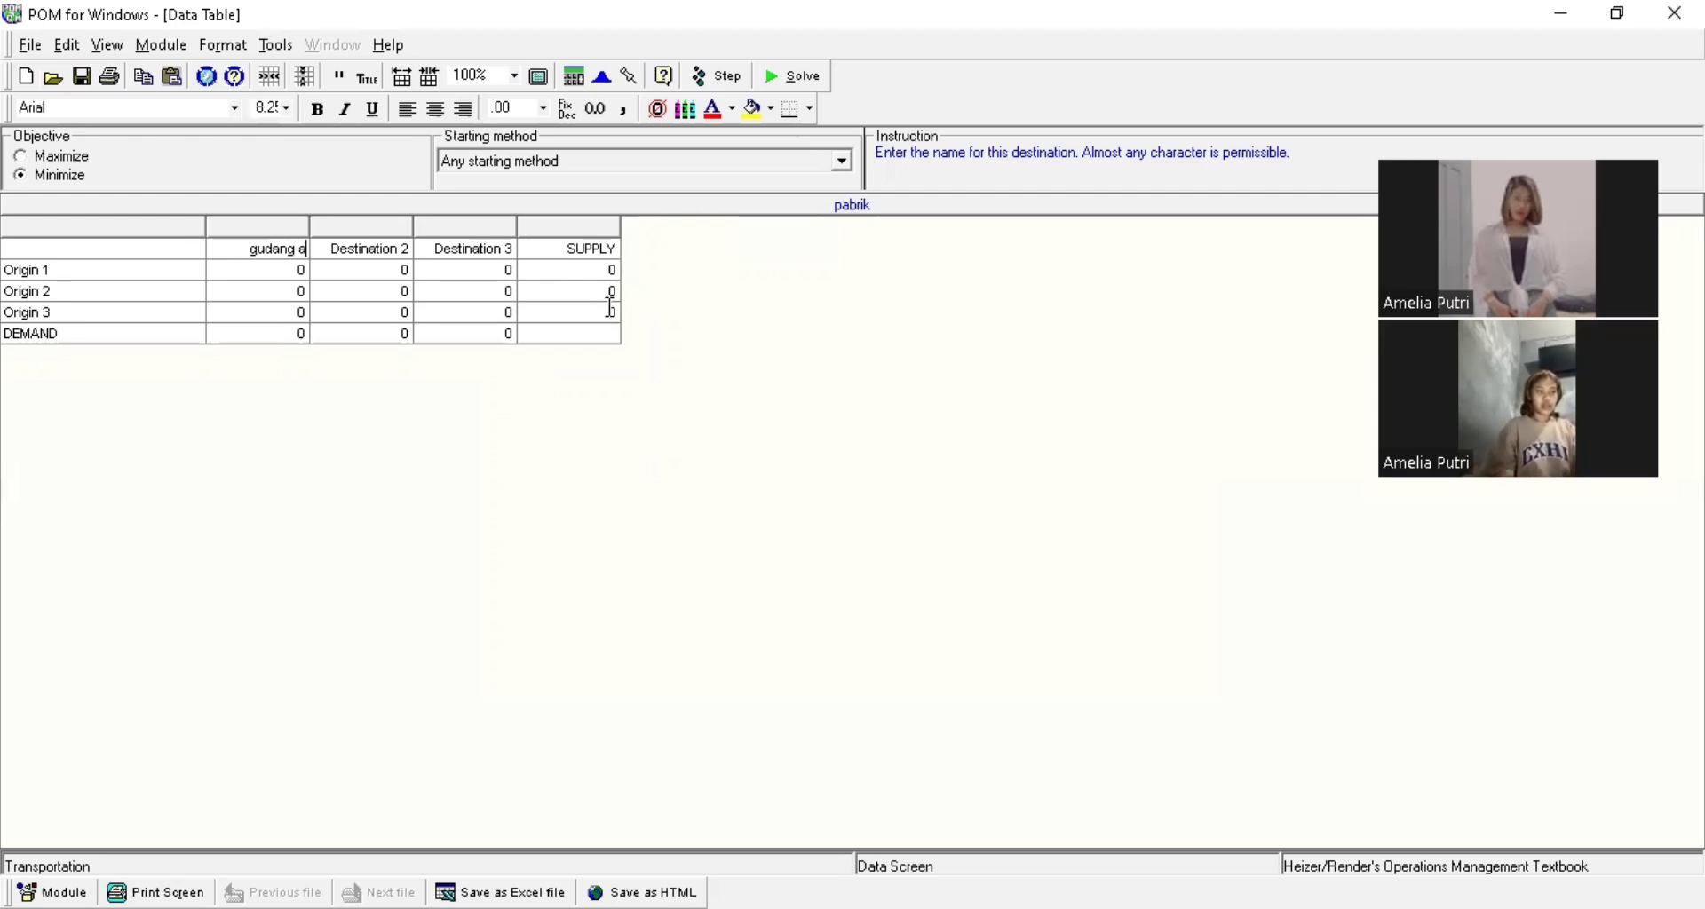
left_click(323, 249)
type("gudang b")
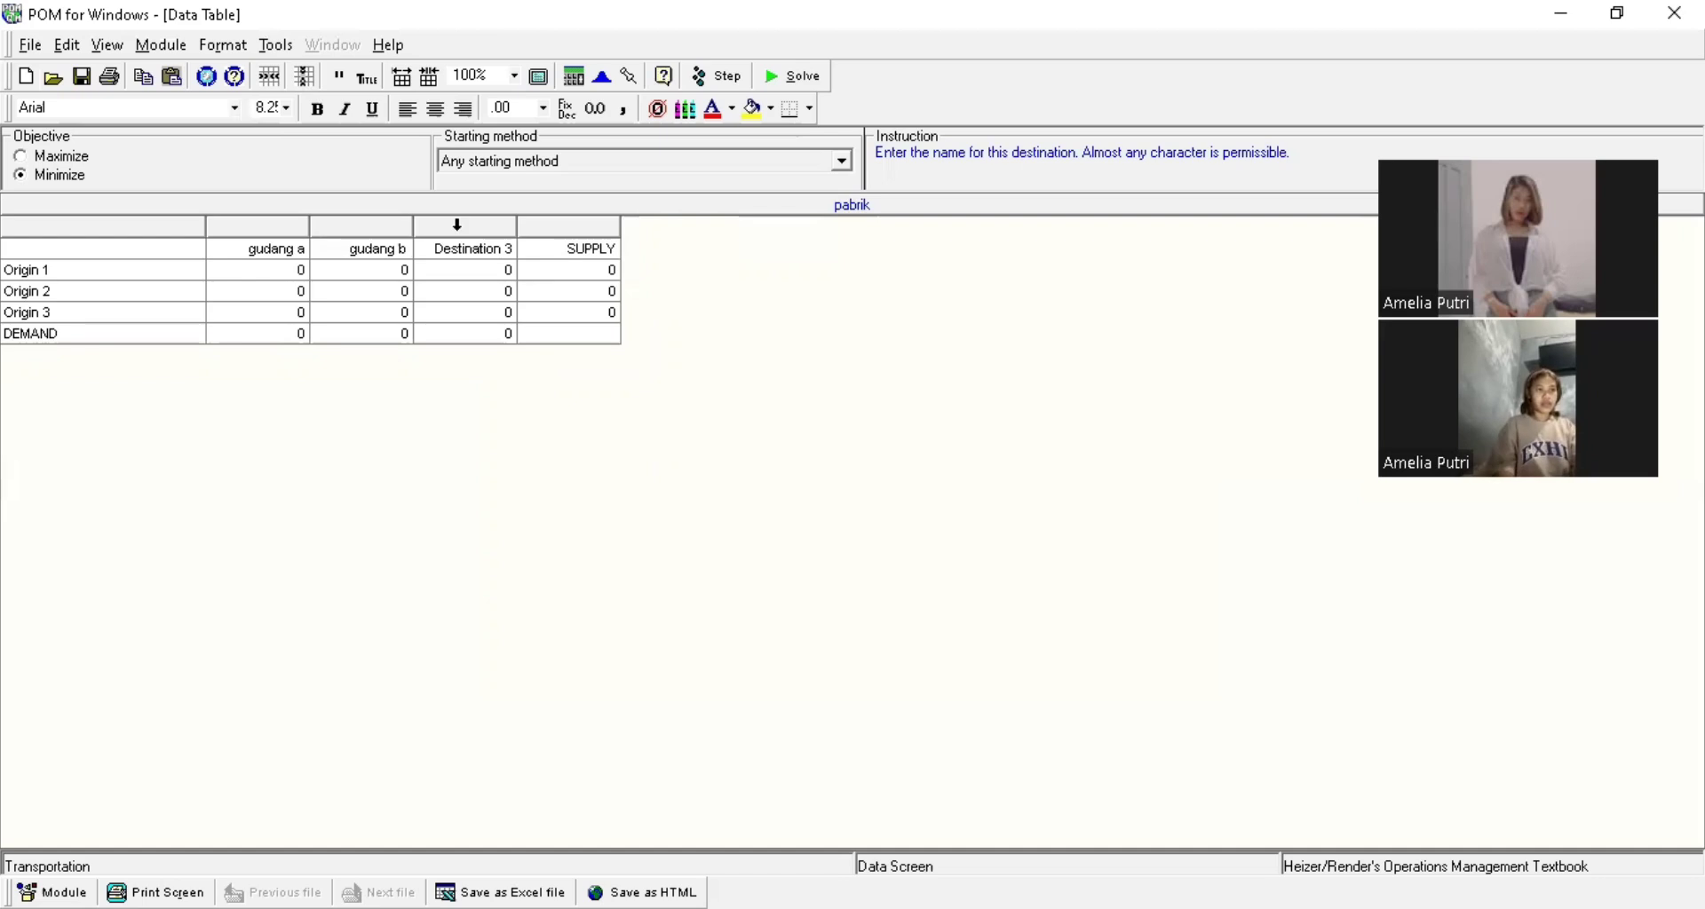
left_click(445, 247)
type("g")
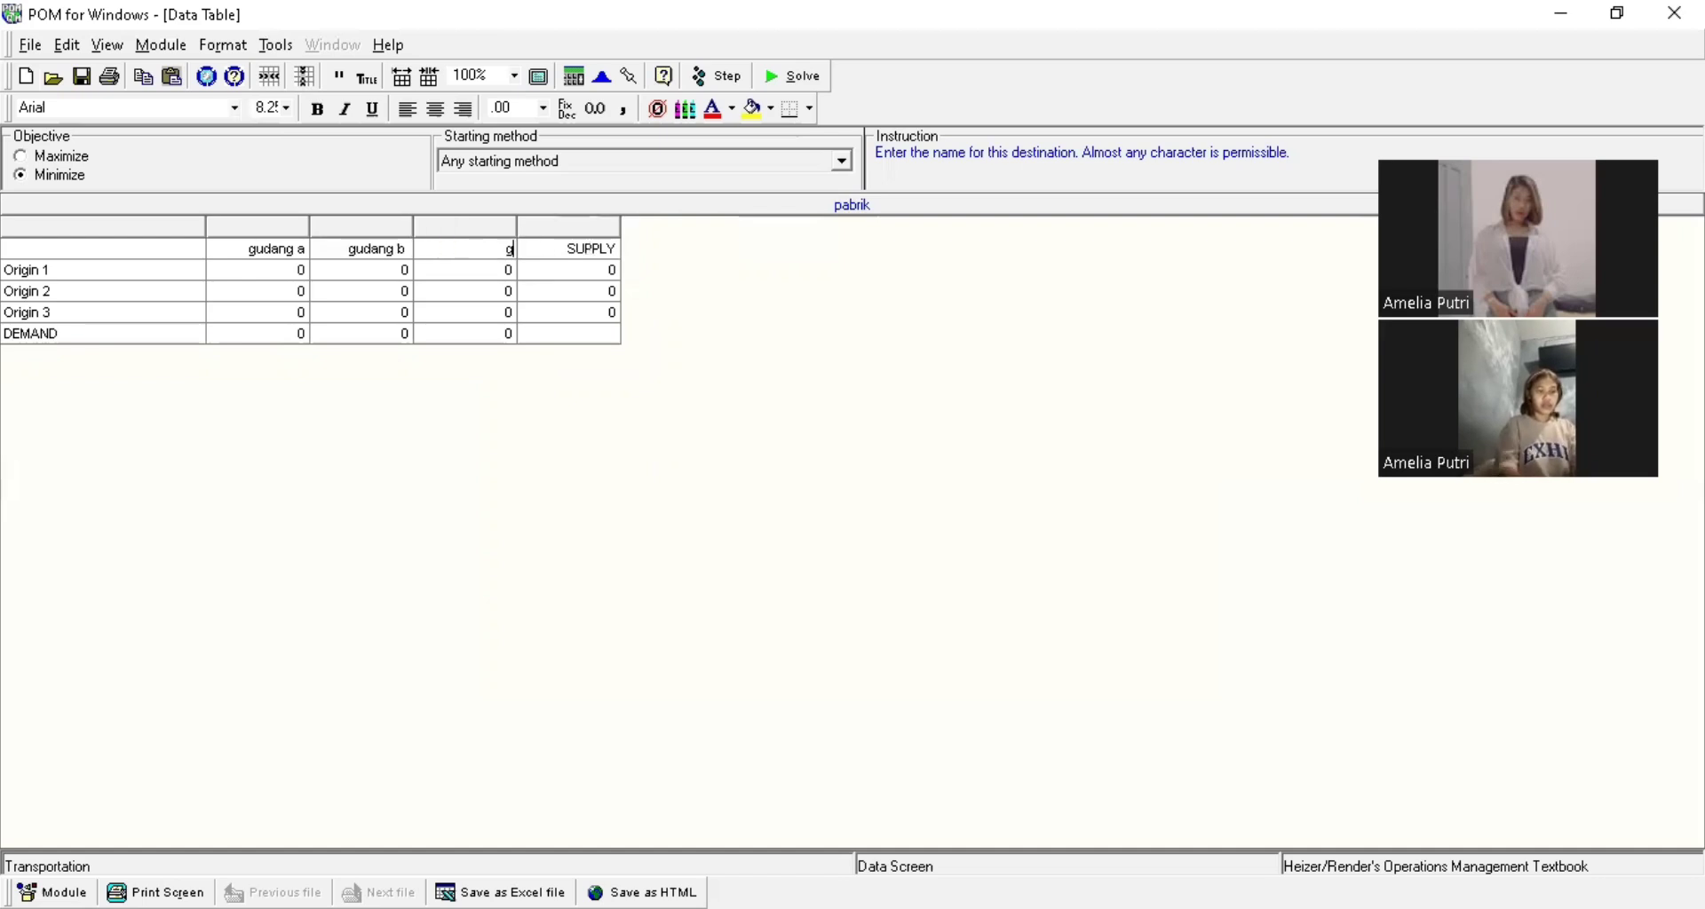
type("udang c")
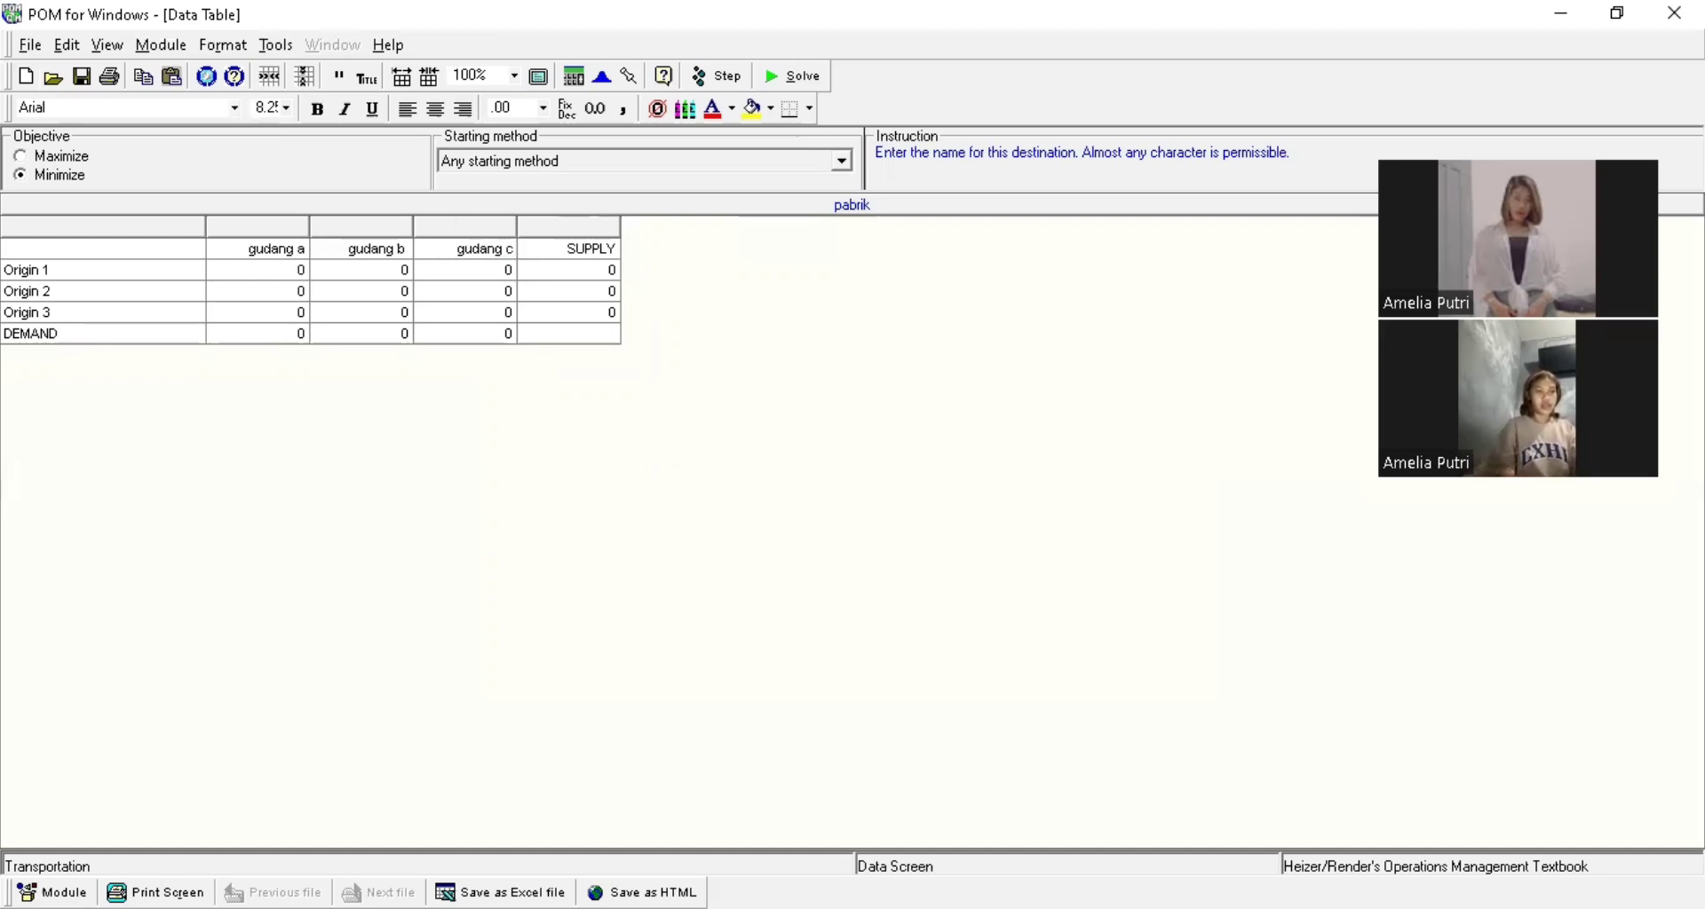
Rename the first origin "pabrik w"
left_click(45, 267)
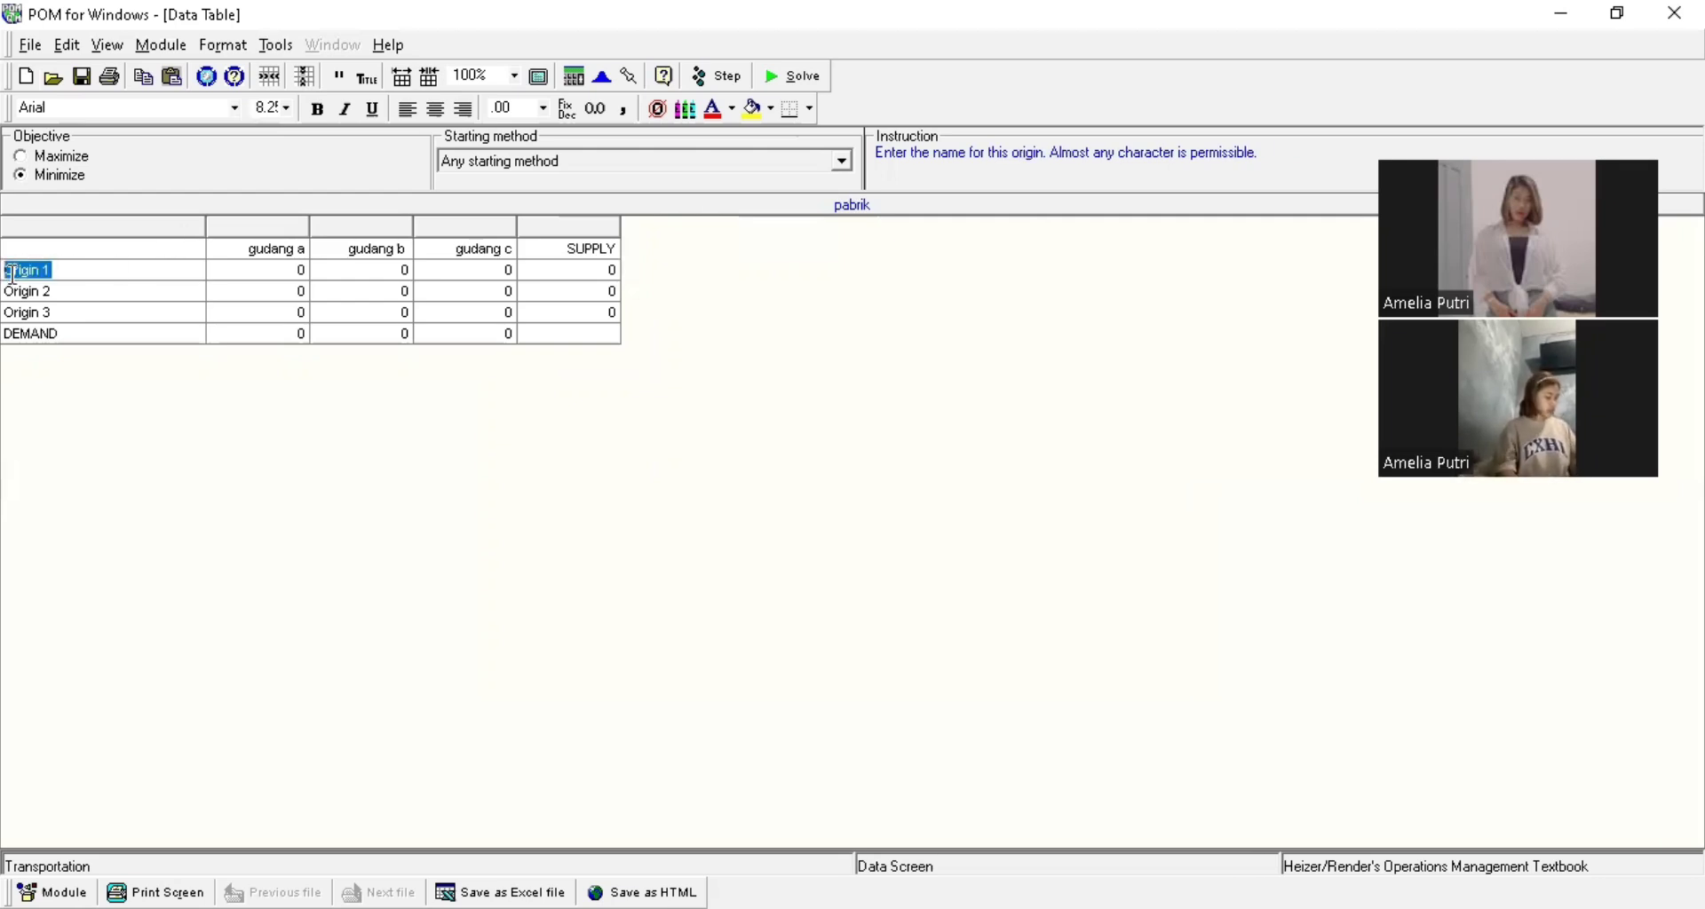
type("p")
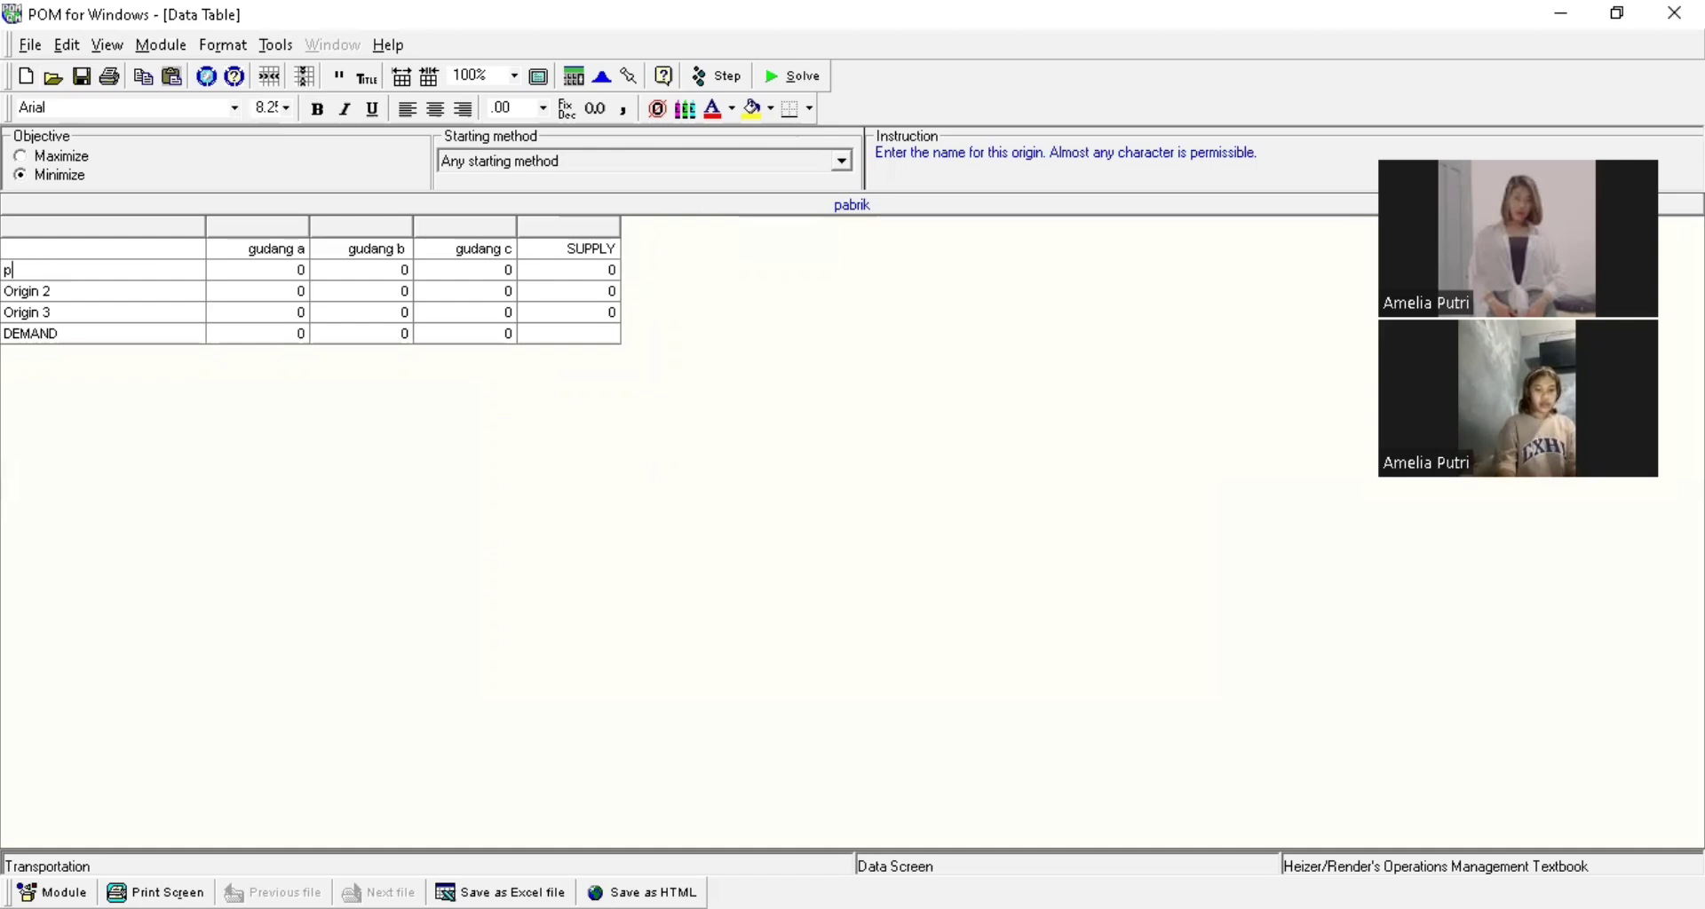
type("abrik w")
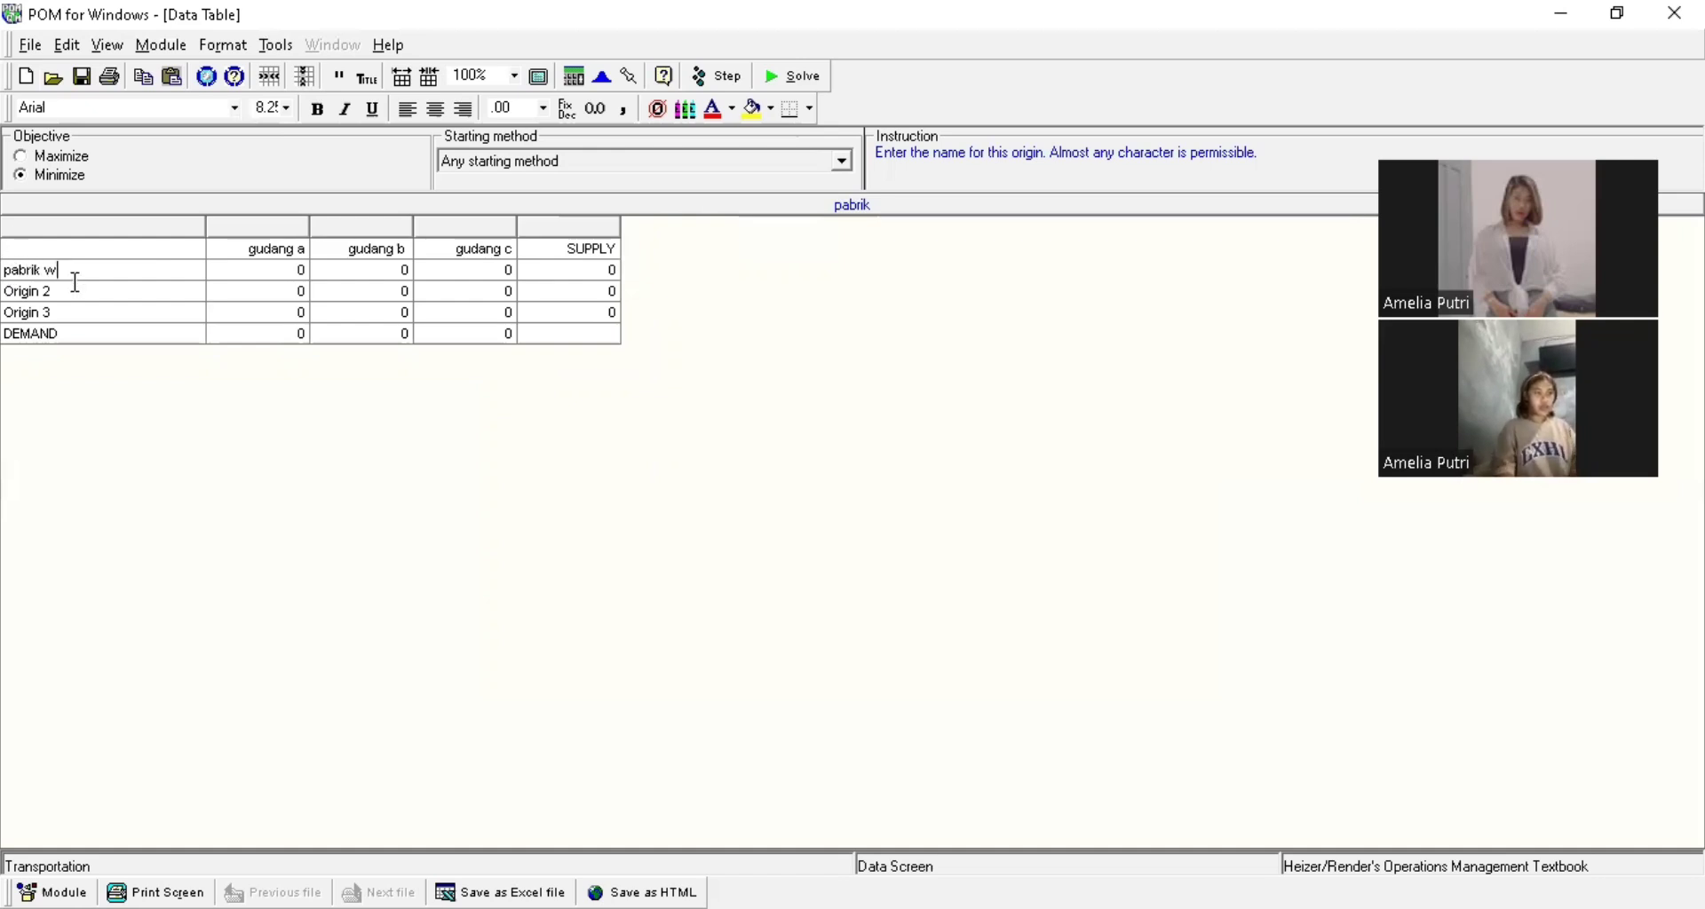
Rename the second origin "pabrik h" and the third origin "pabrik p"
left_click(11, 288)
type("pabrik h")
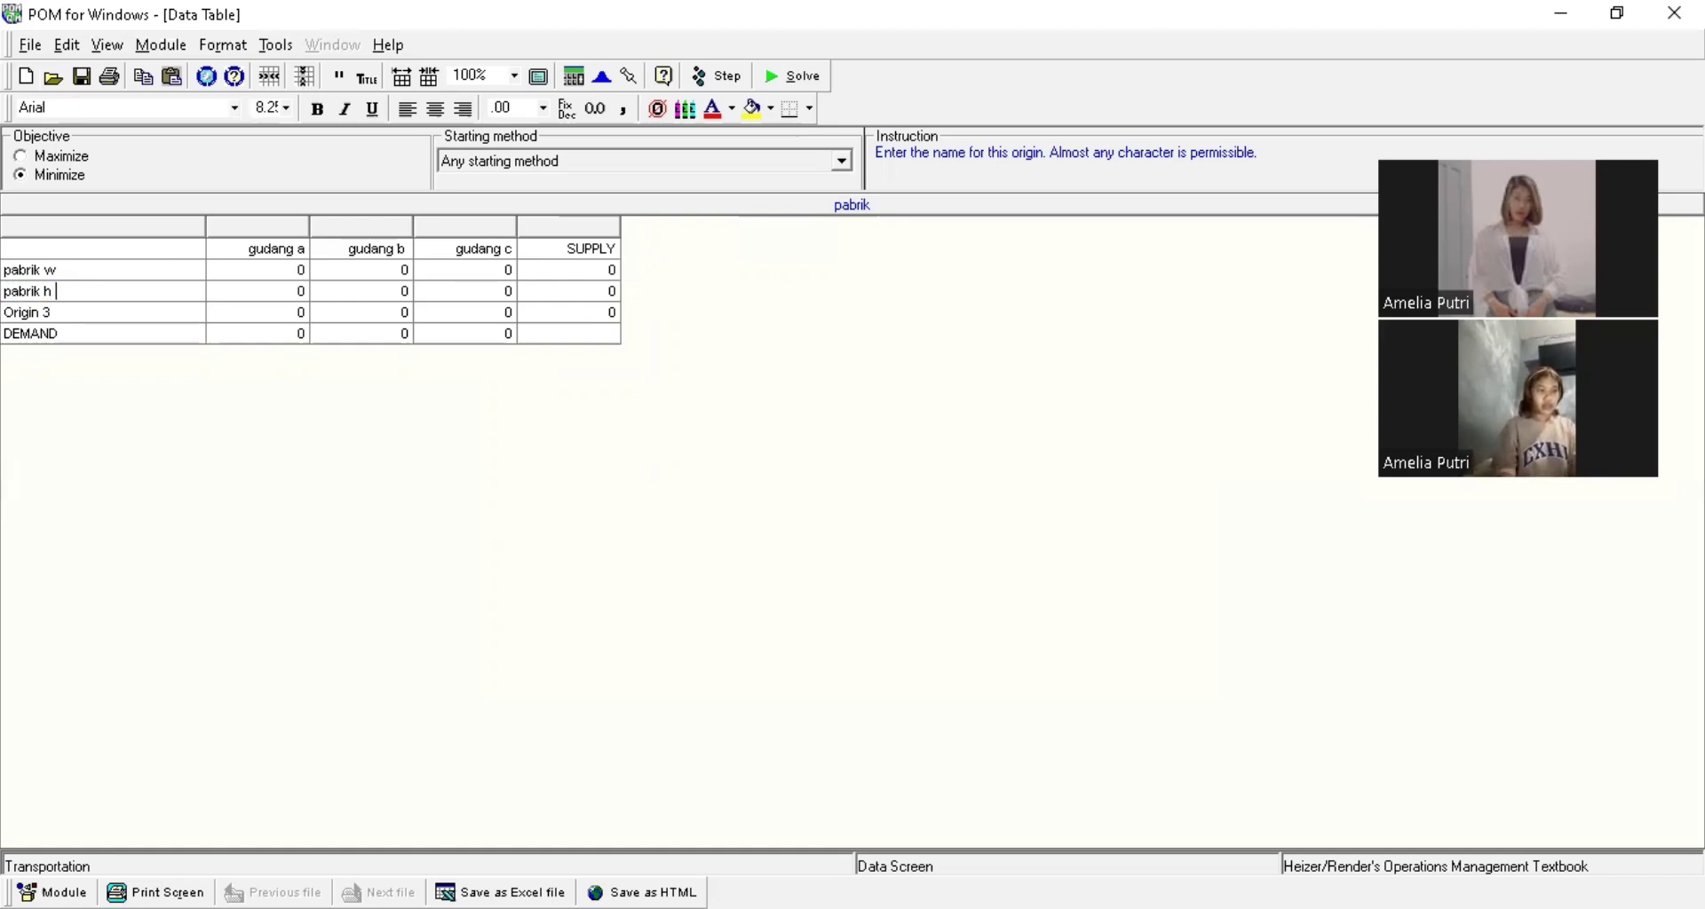
left_click(12, 315)
type("pabrik")
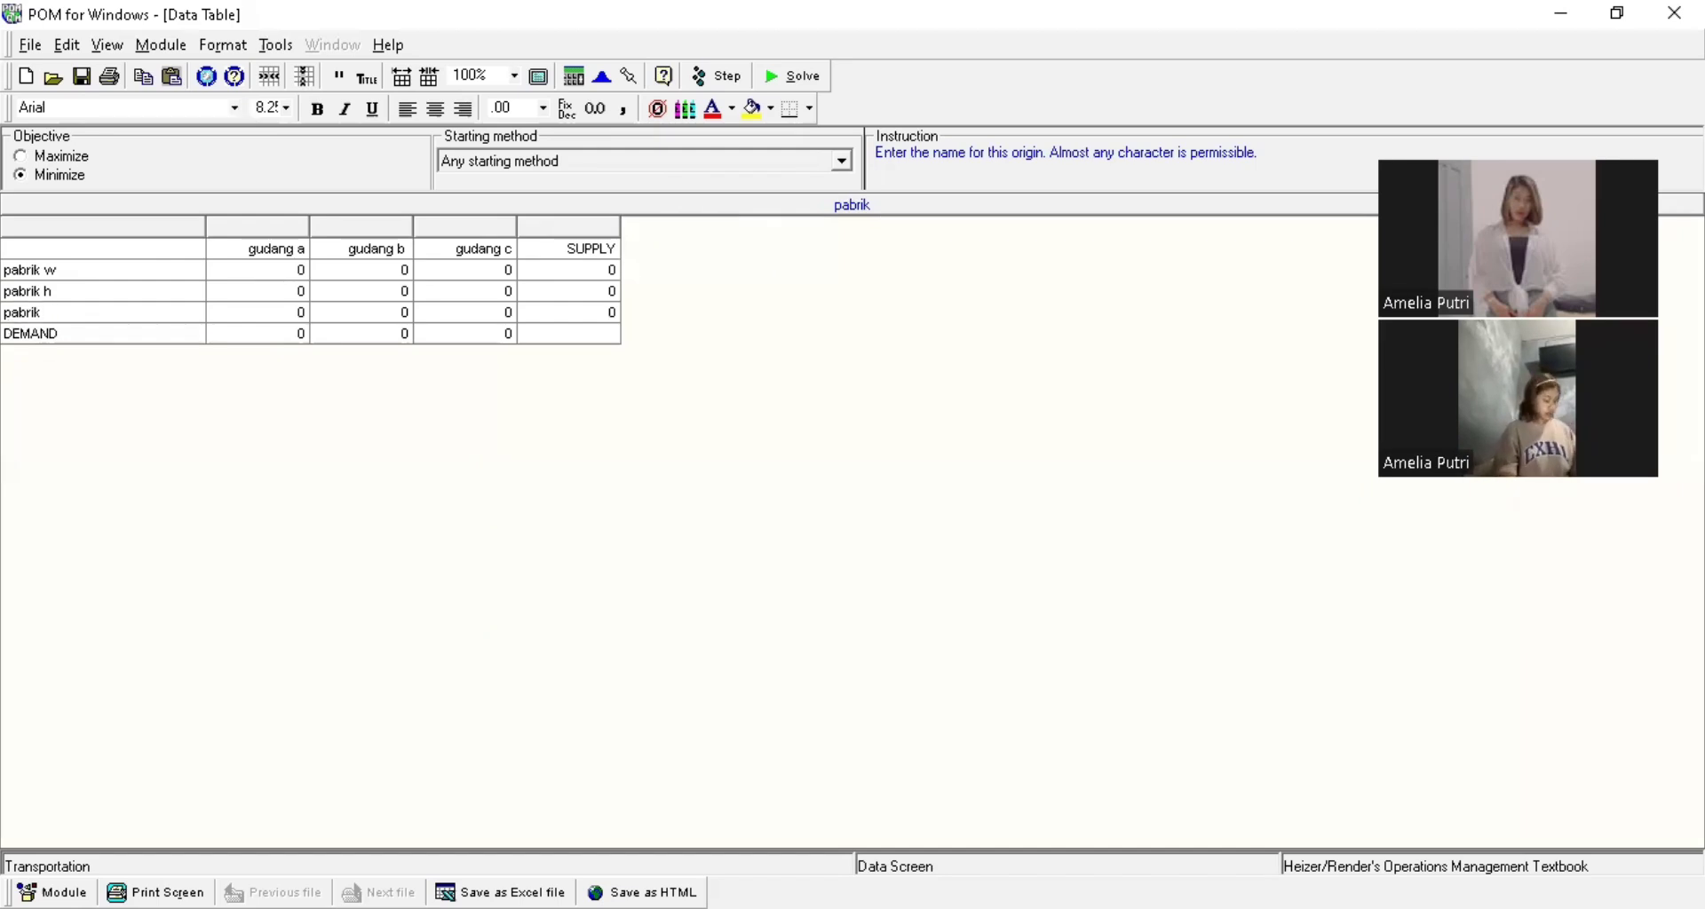
type(" p")
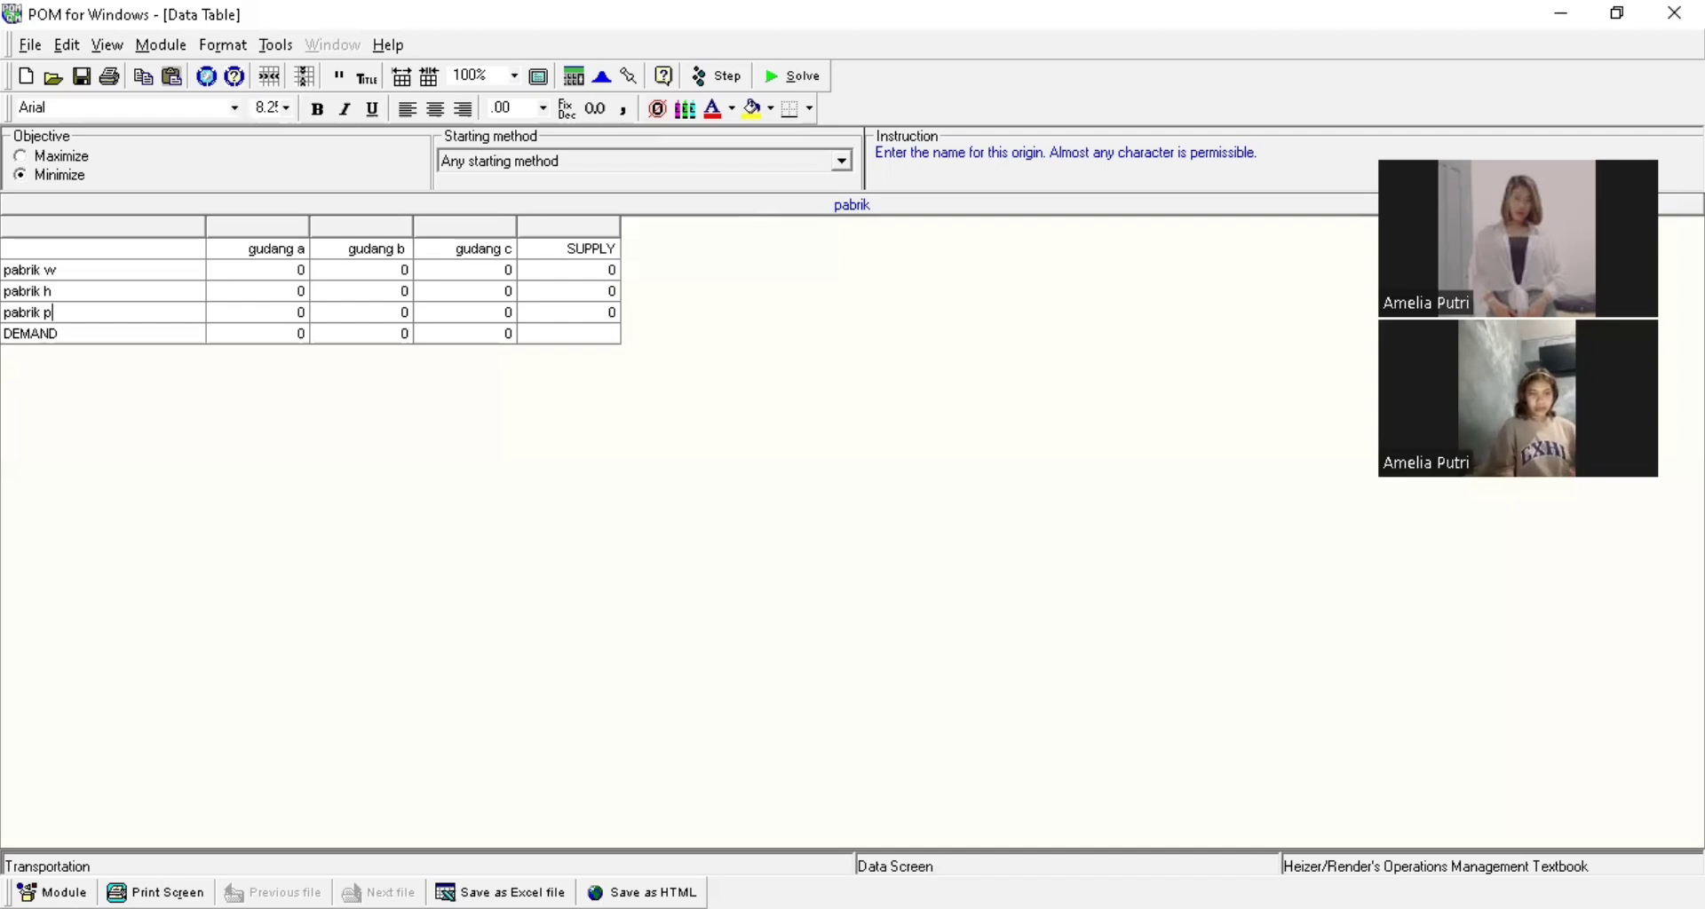
Check the Word document's table and enter pabrik w's shipping costs in POM for Windows: 20 to gudang a, 5 to gudang b, 8 to gudang c
key("alt+Tab")
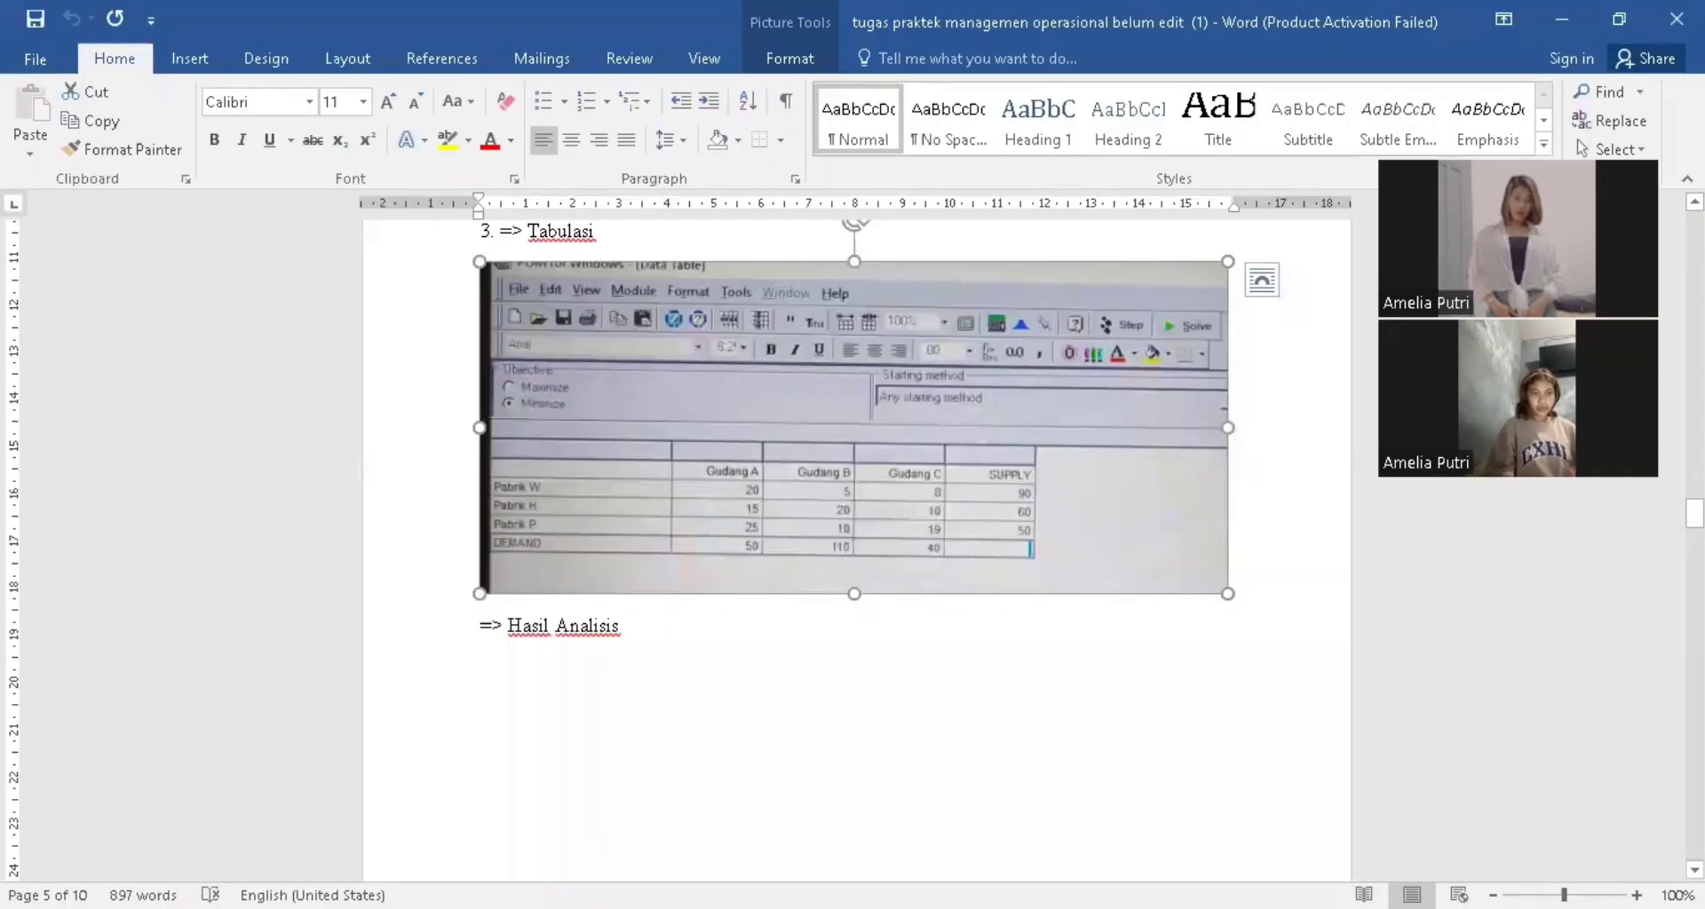
key("alt+Tab")
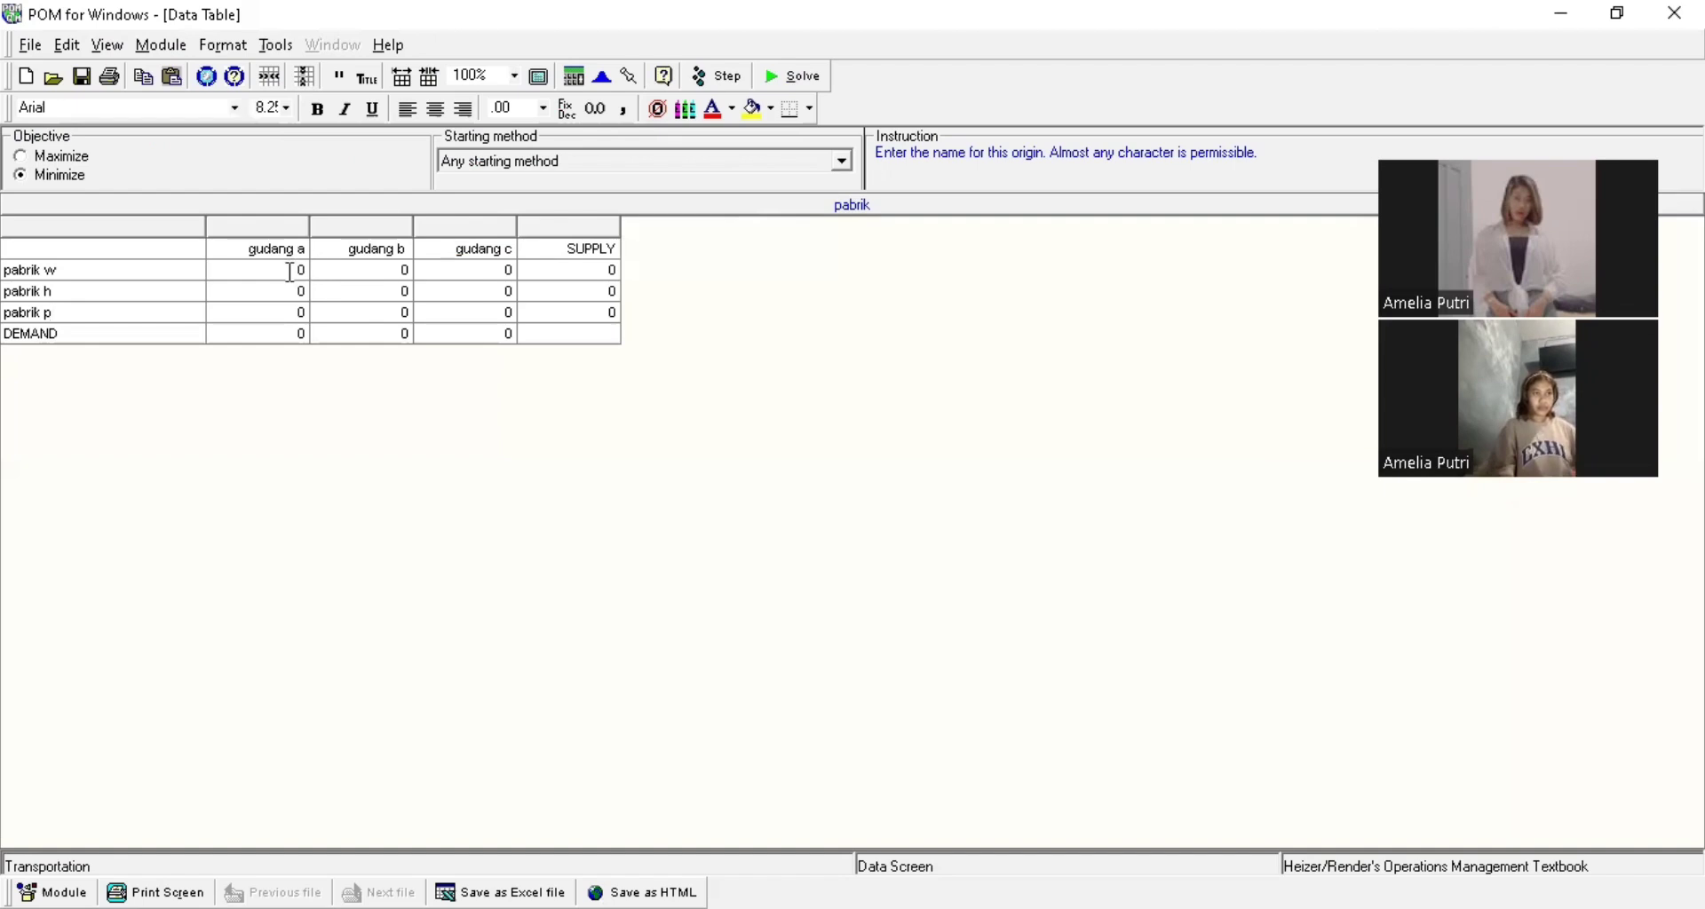
left_click(291, 271)
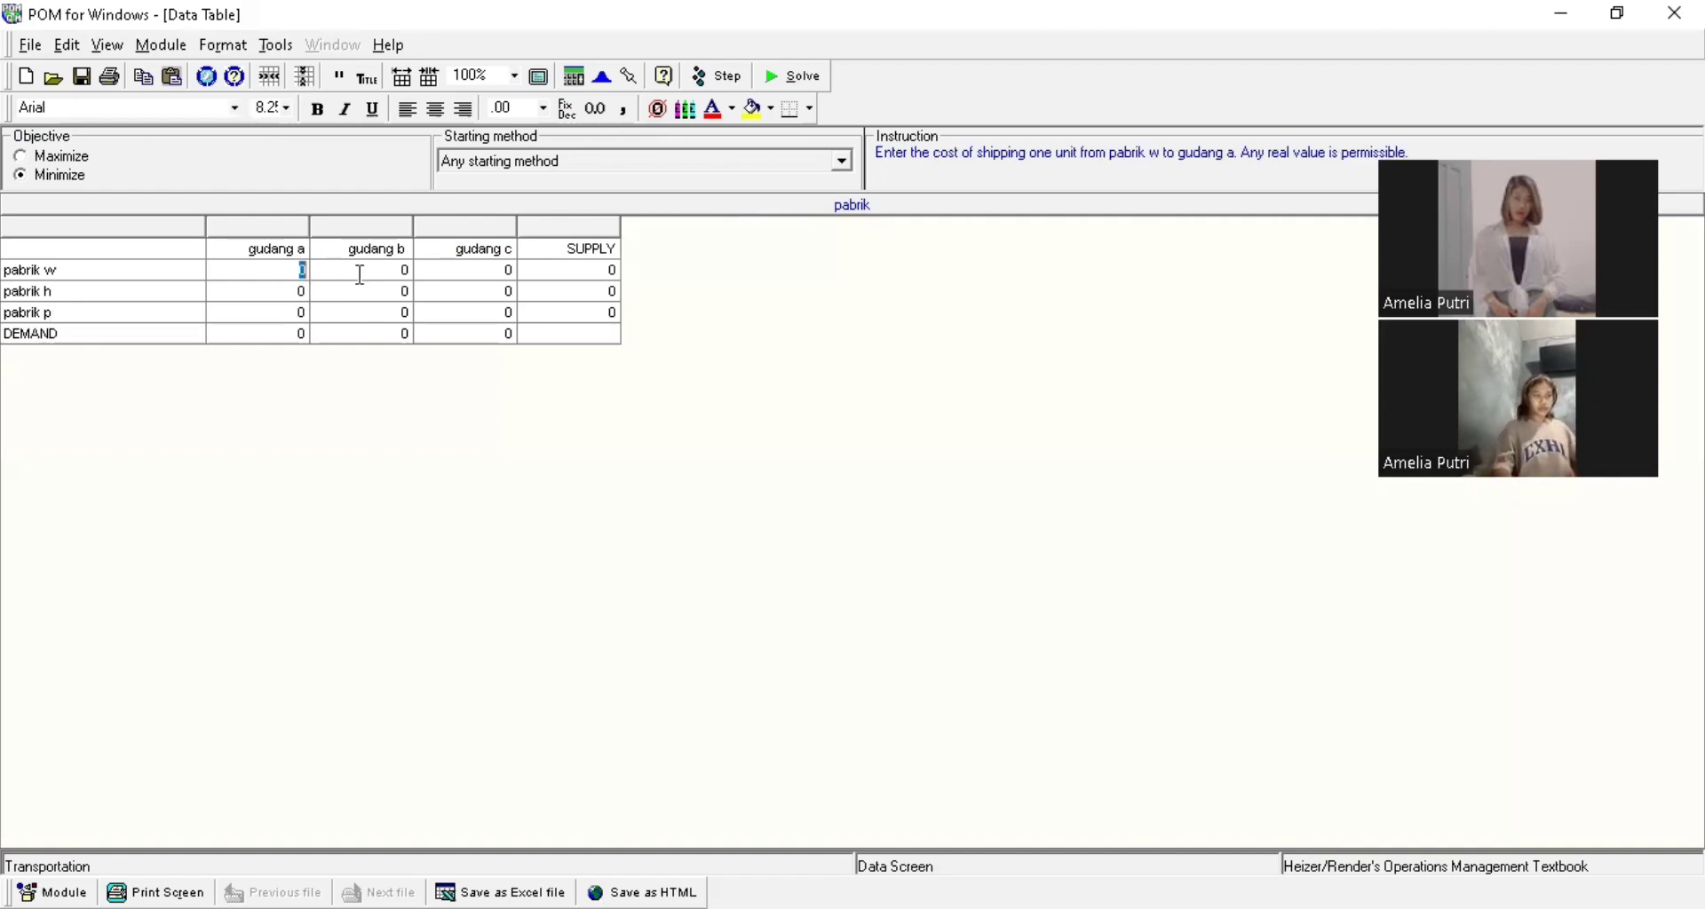
type("20")
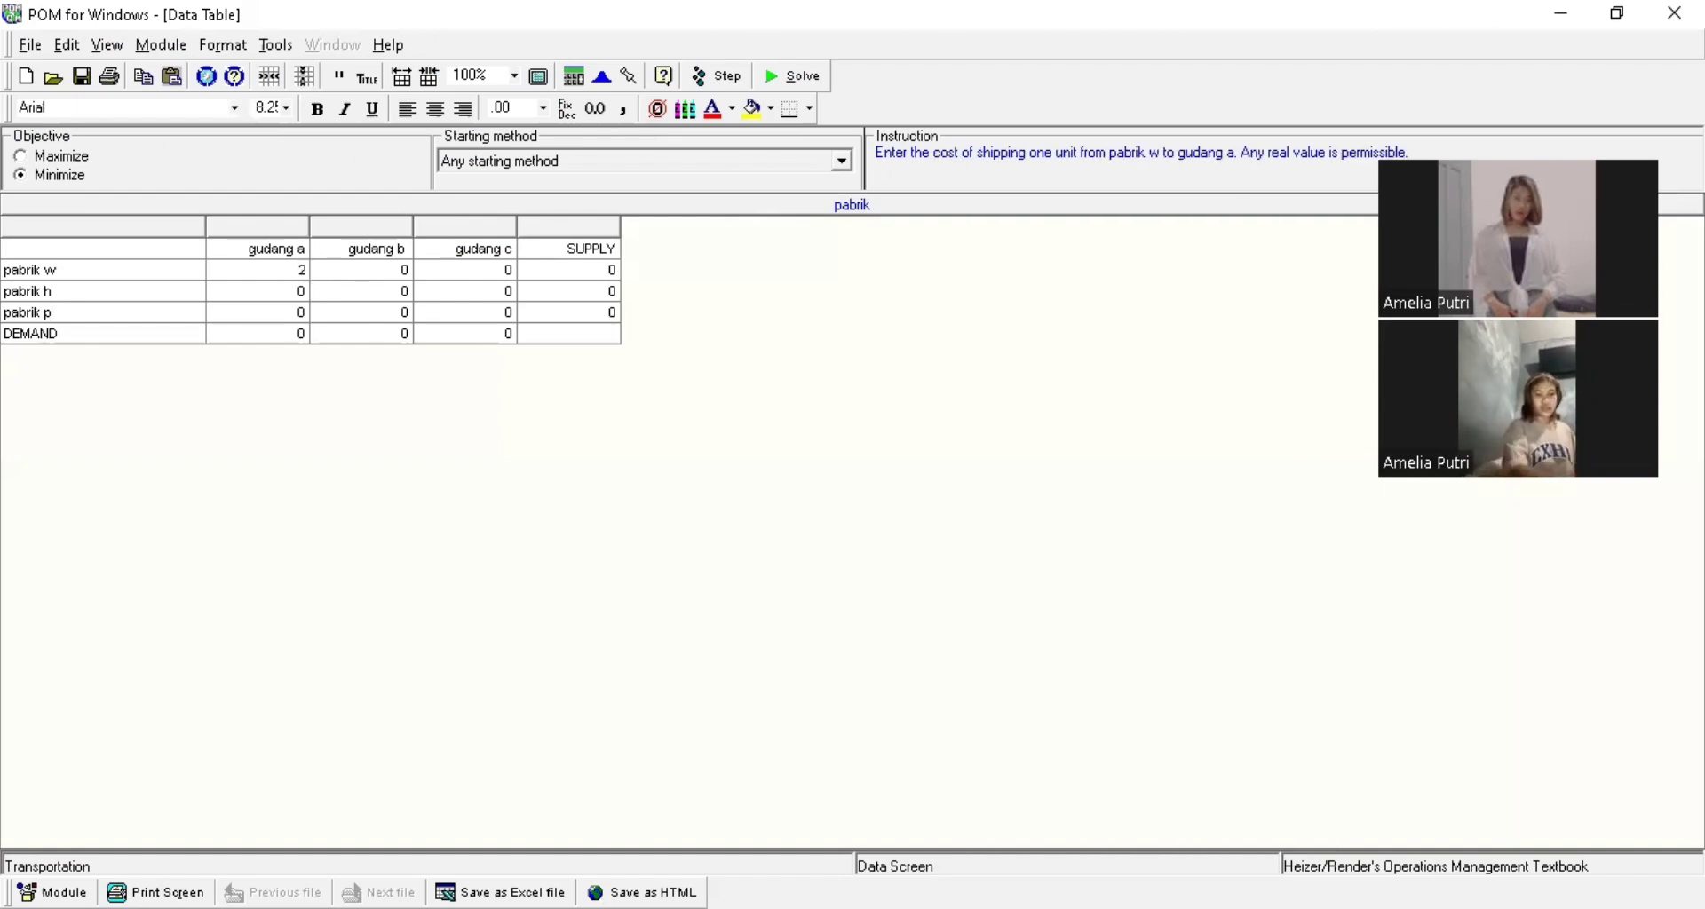
left_click(360, 275)
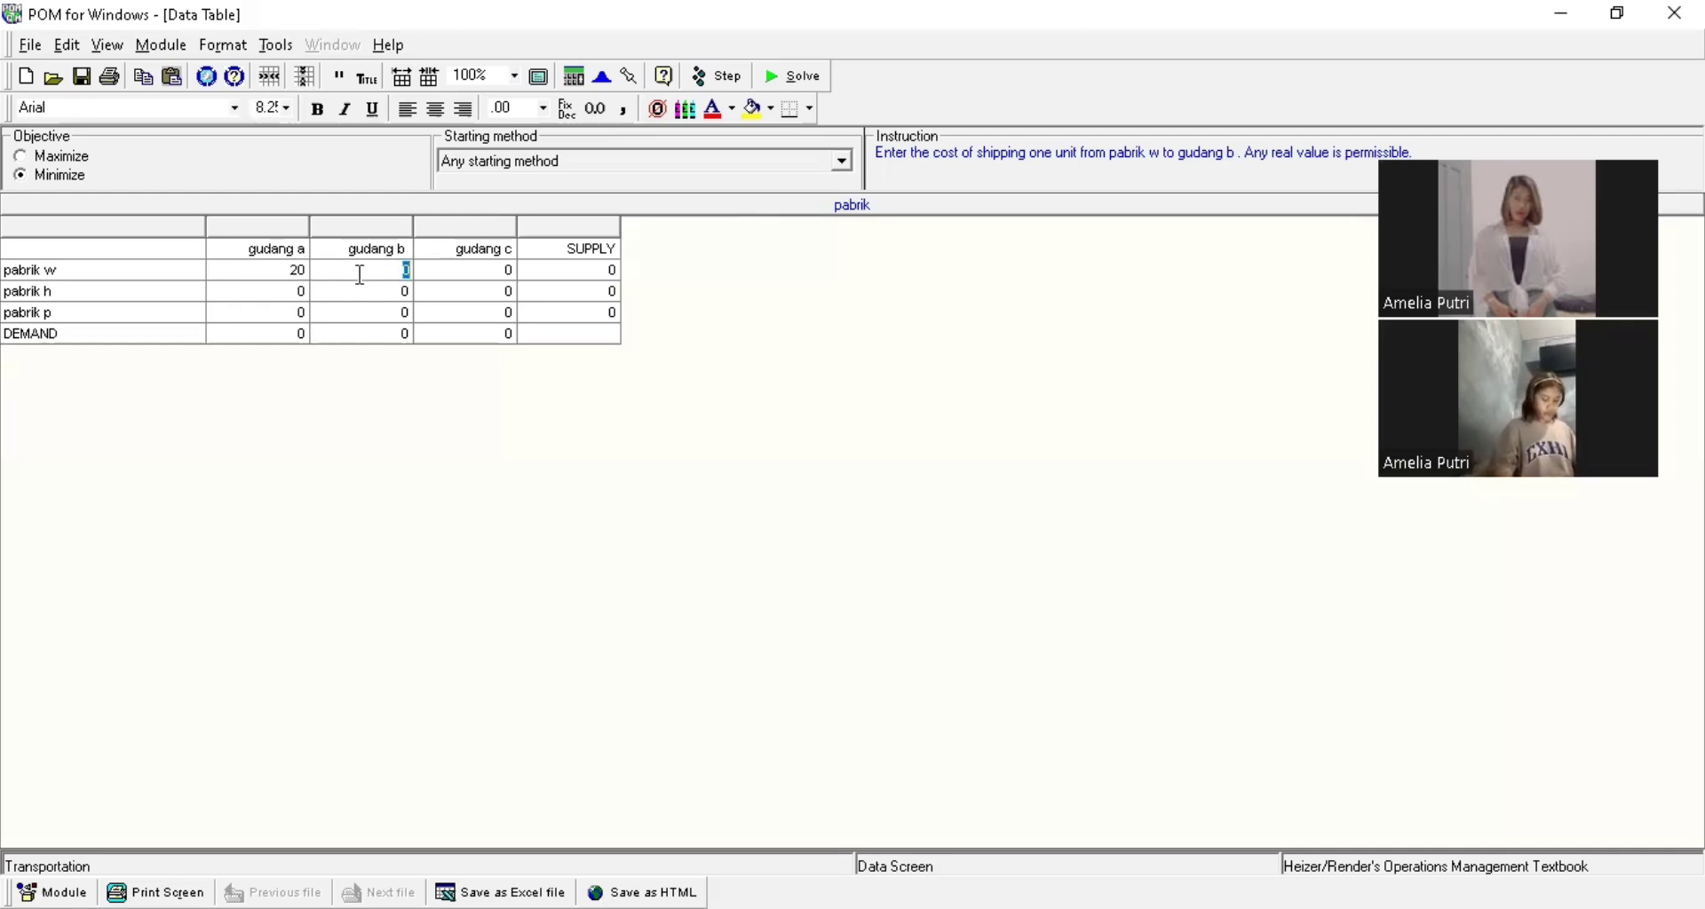
type("5")
key("Tab")
type("8")
key("Return")
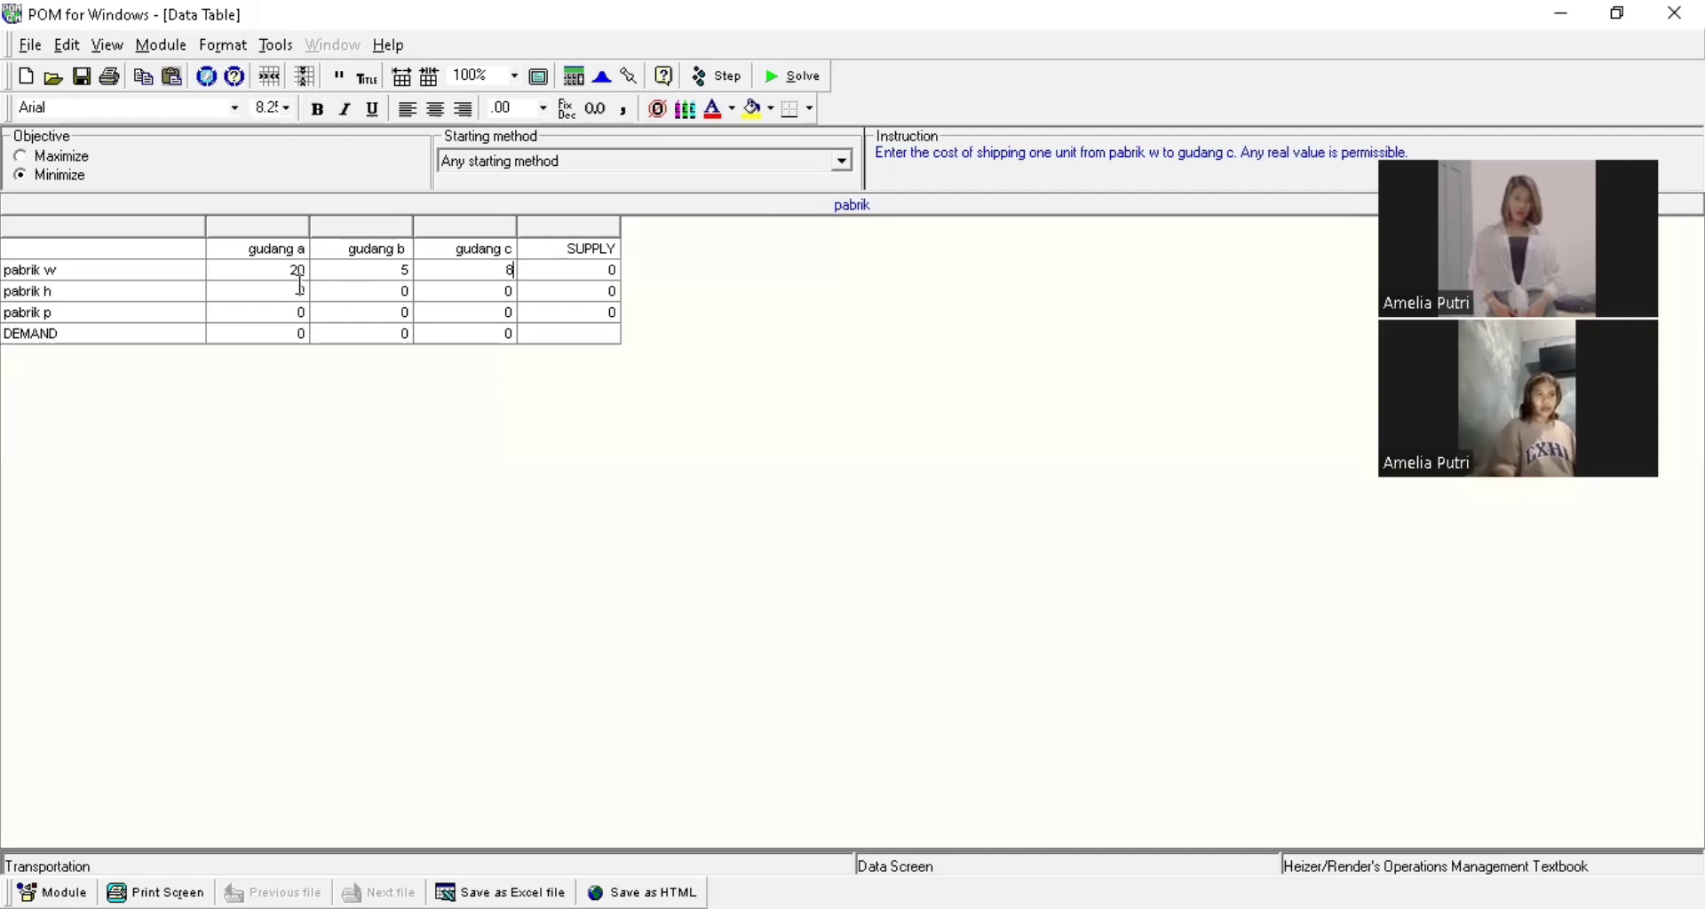
Enter the shipping costs for pabrik h: 15 to gudang a, 20 to gudang b and 10 to gudang c
type("15")
key("Tab")
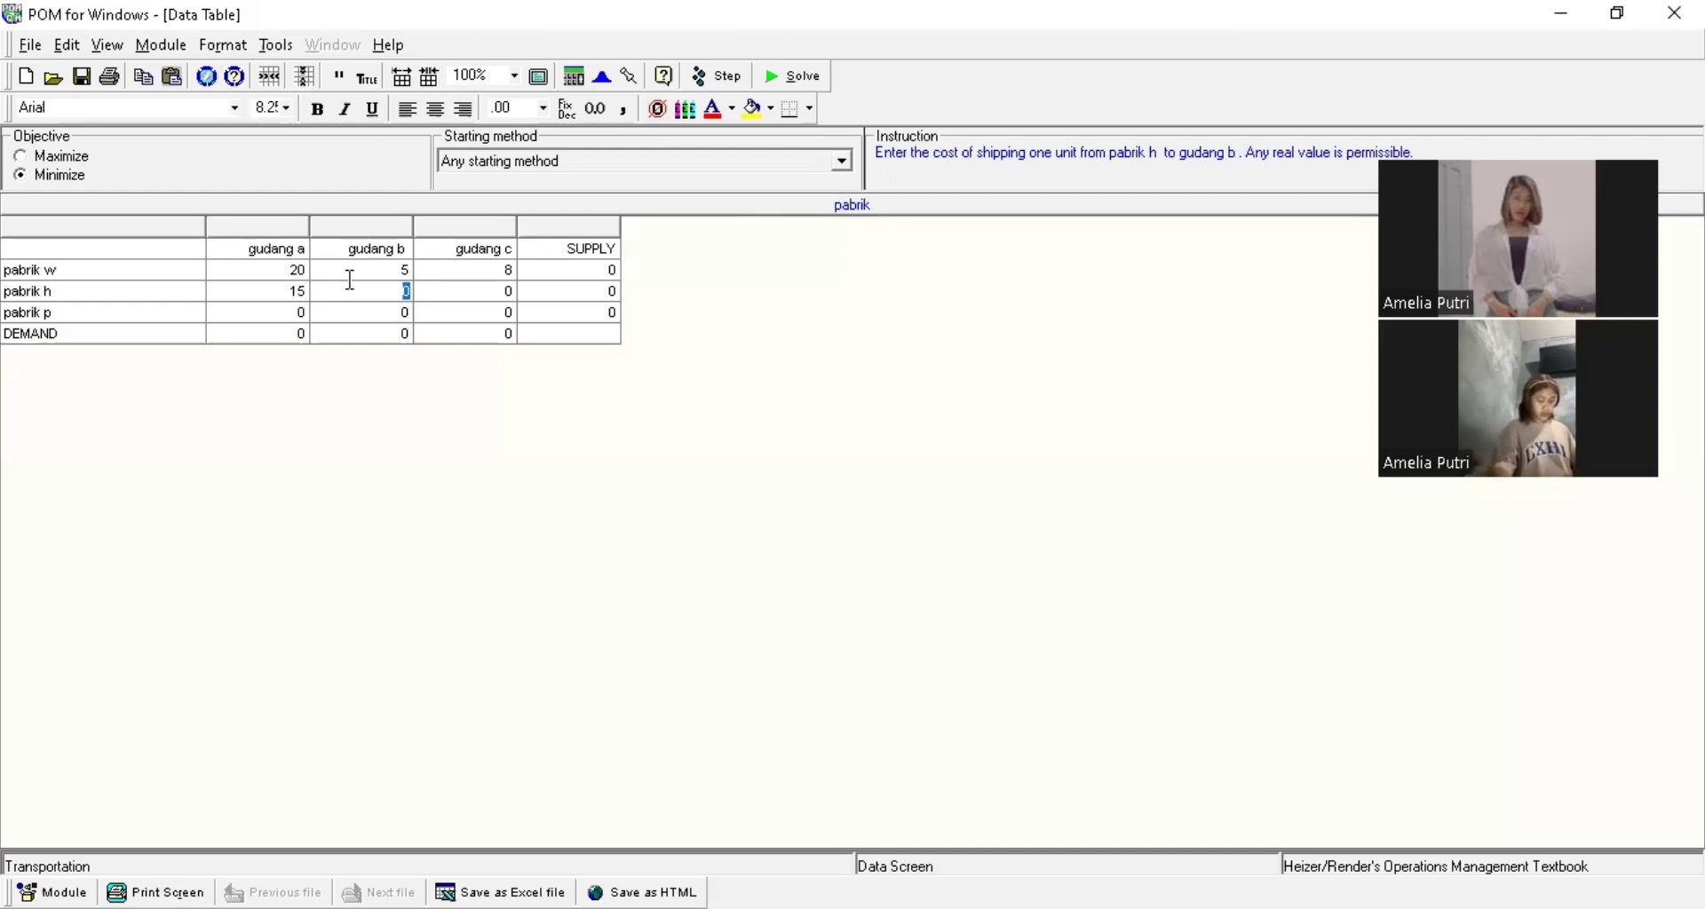
type("20")
key("Tab")
type("1")
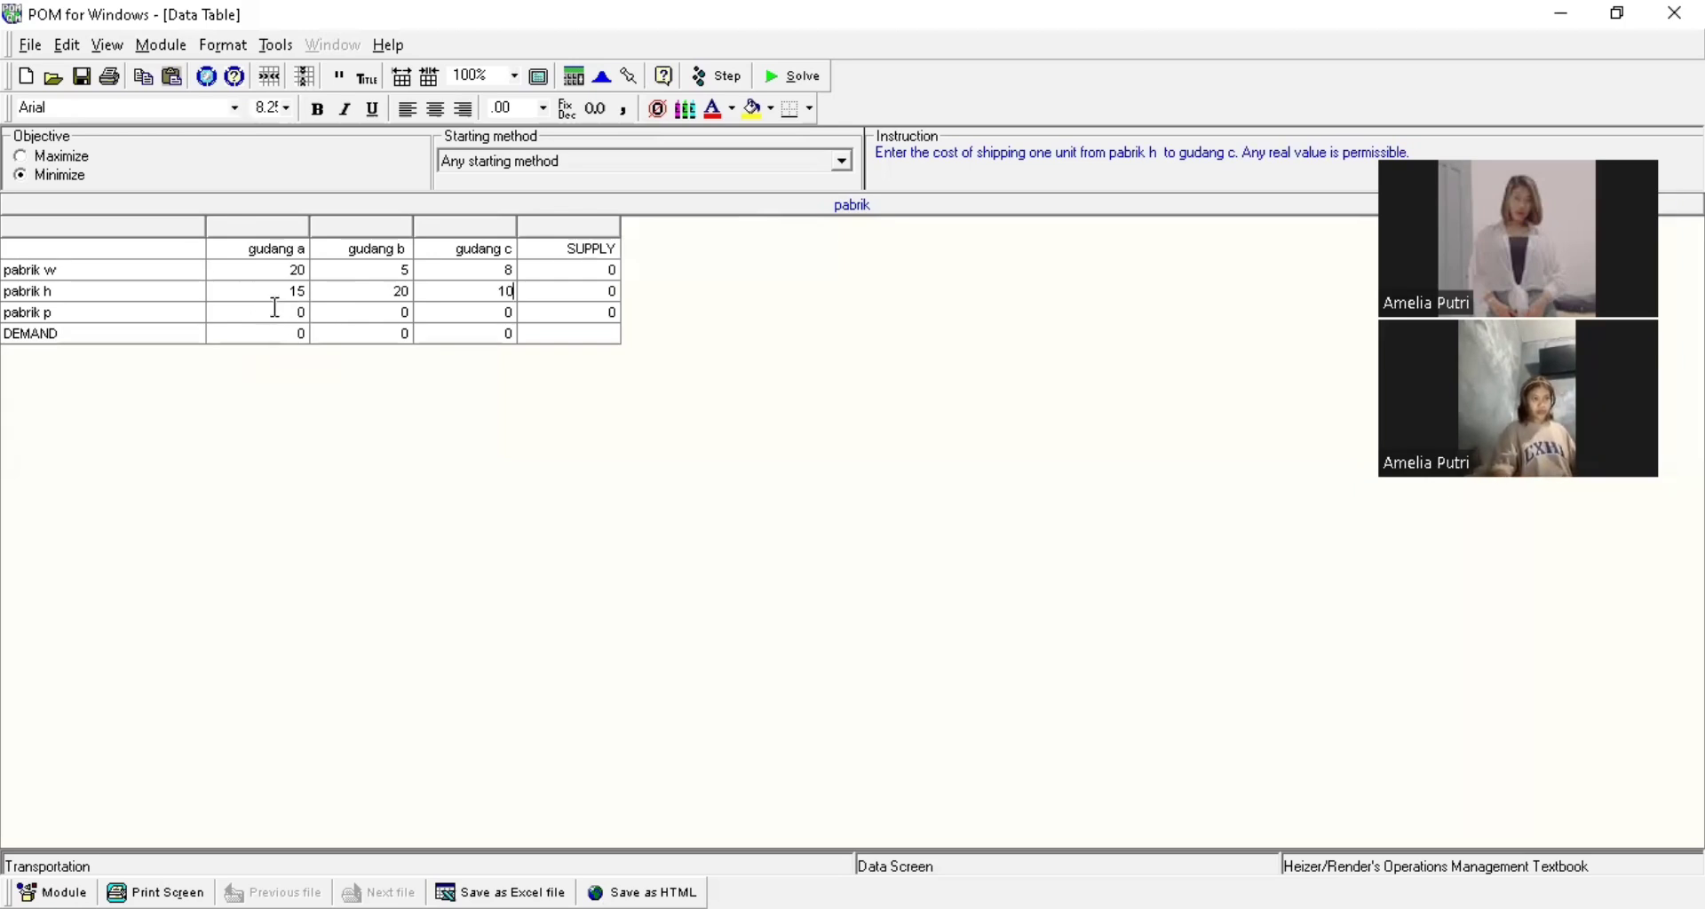
Enter the shipping costs for pabrik p: 25 to gudang a, 10 to gudang b and 19 to gudang c
left_click(308, 312)
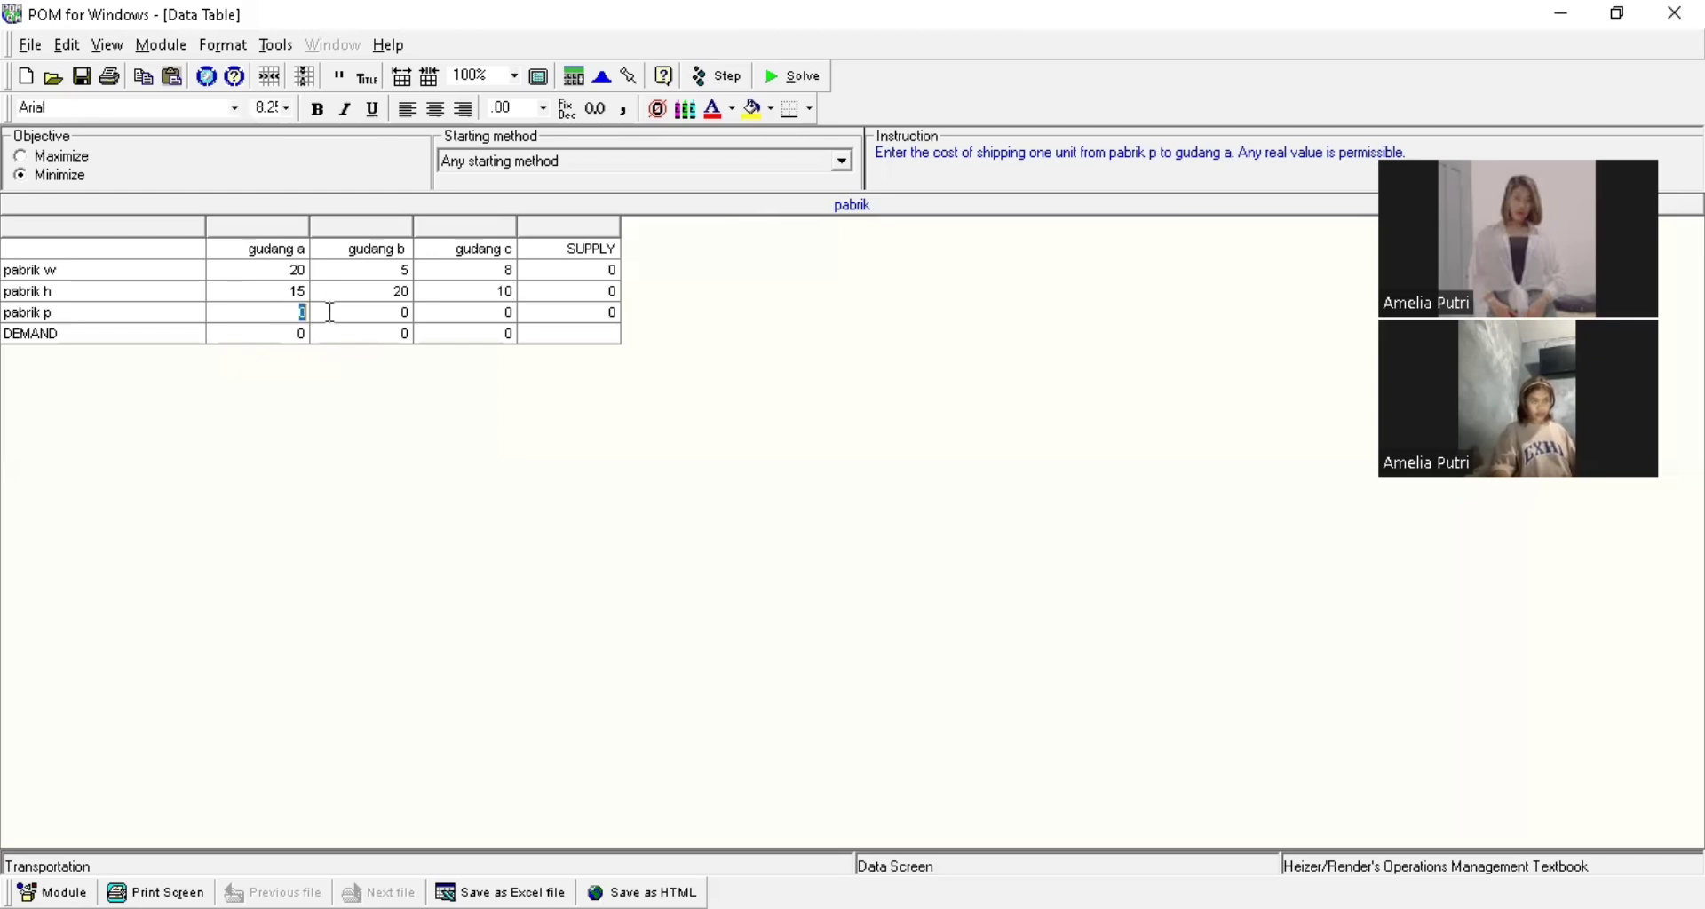
type("25")
key("Return")
type("1")
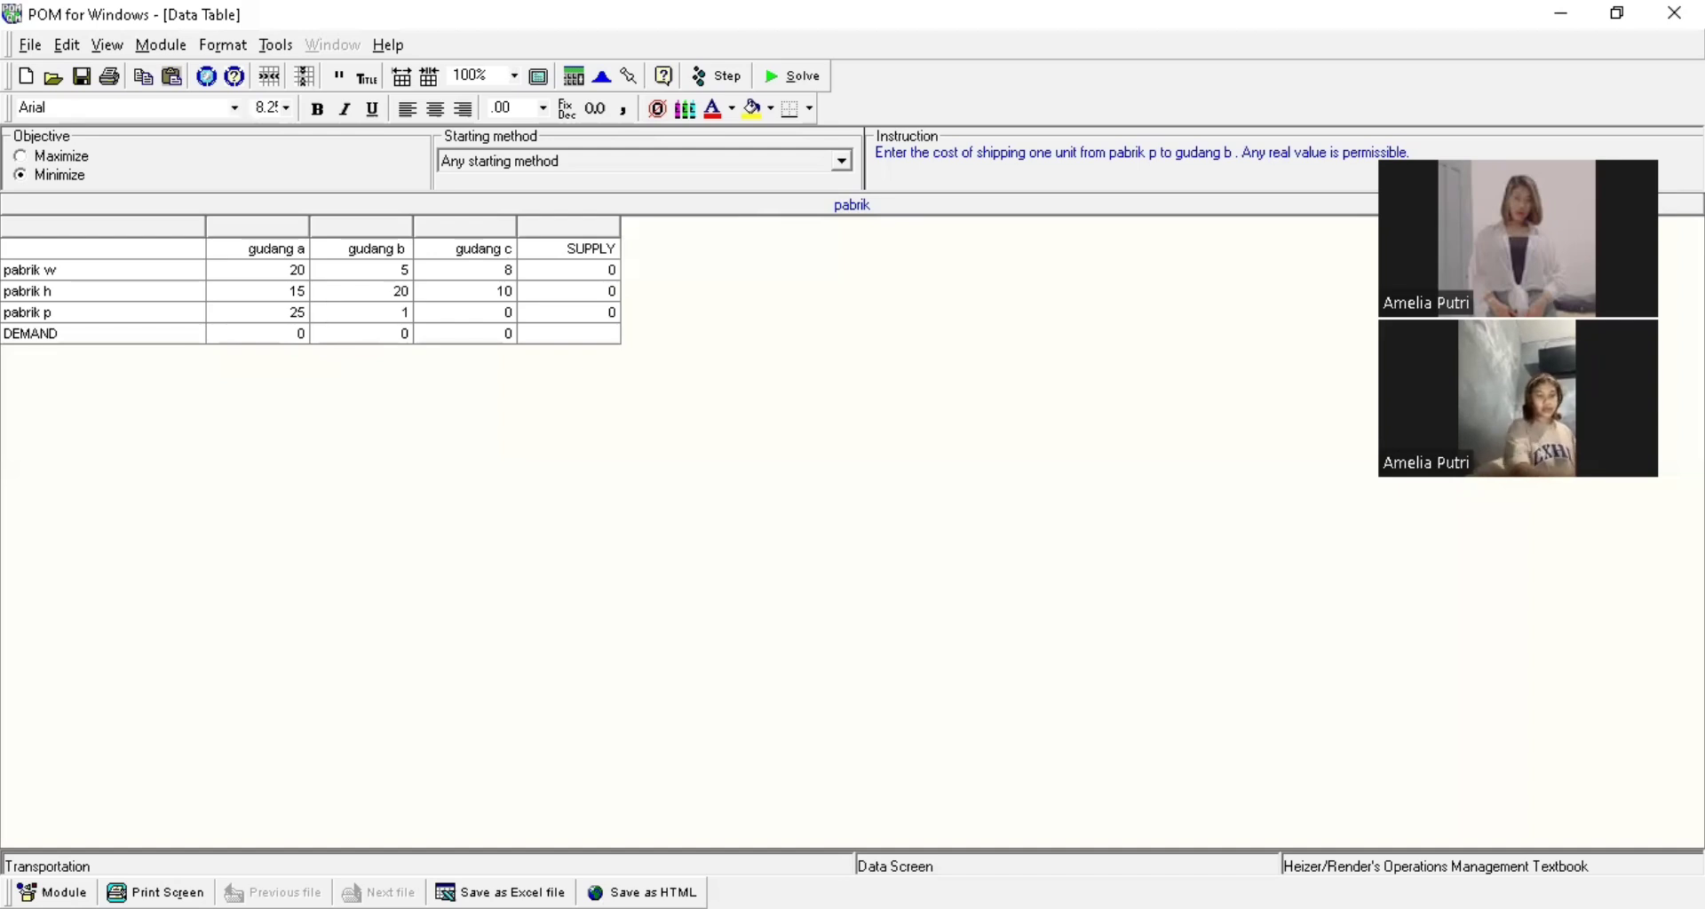
type("0")
key("Return")
type("18")
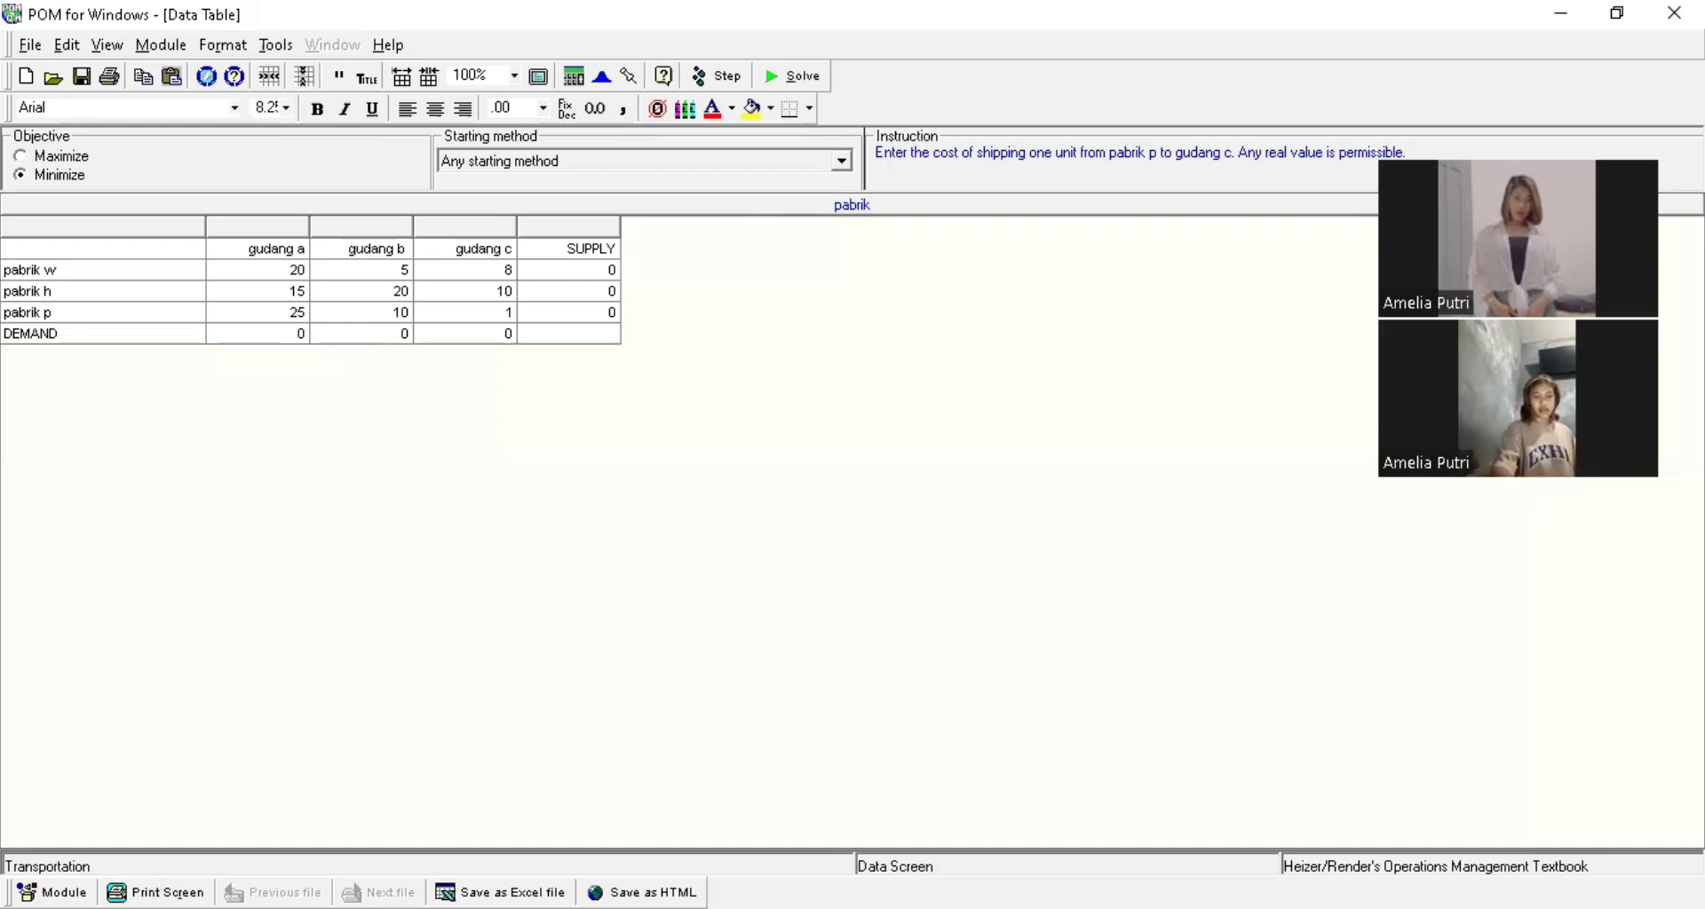
Set the demand to 50 for gudang a, 110 for gudang b and 40 for gudang c
left_click(275, 339)
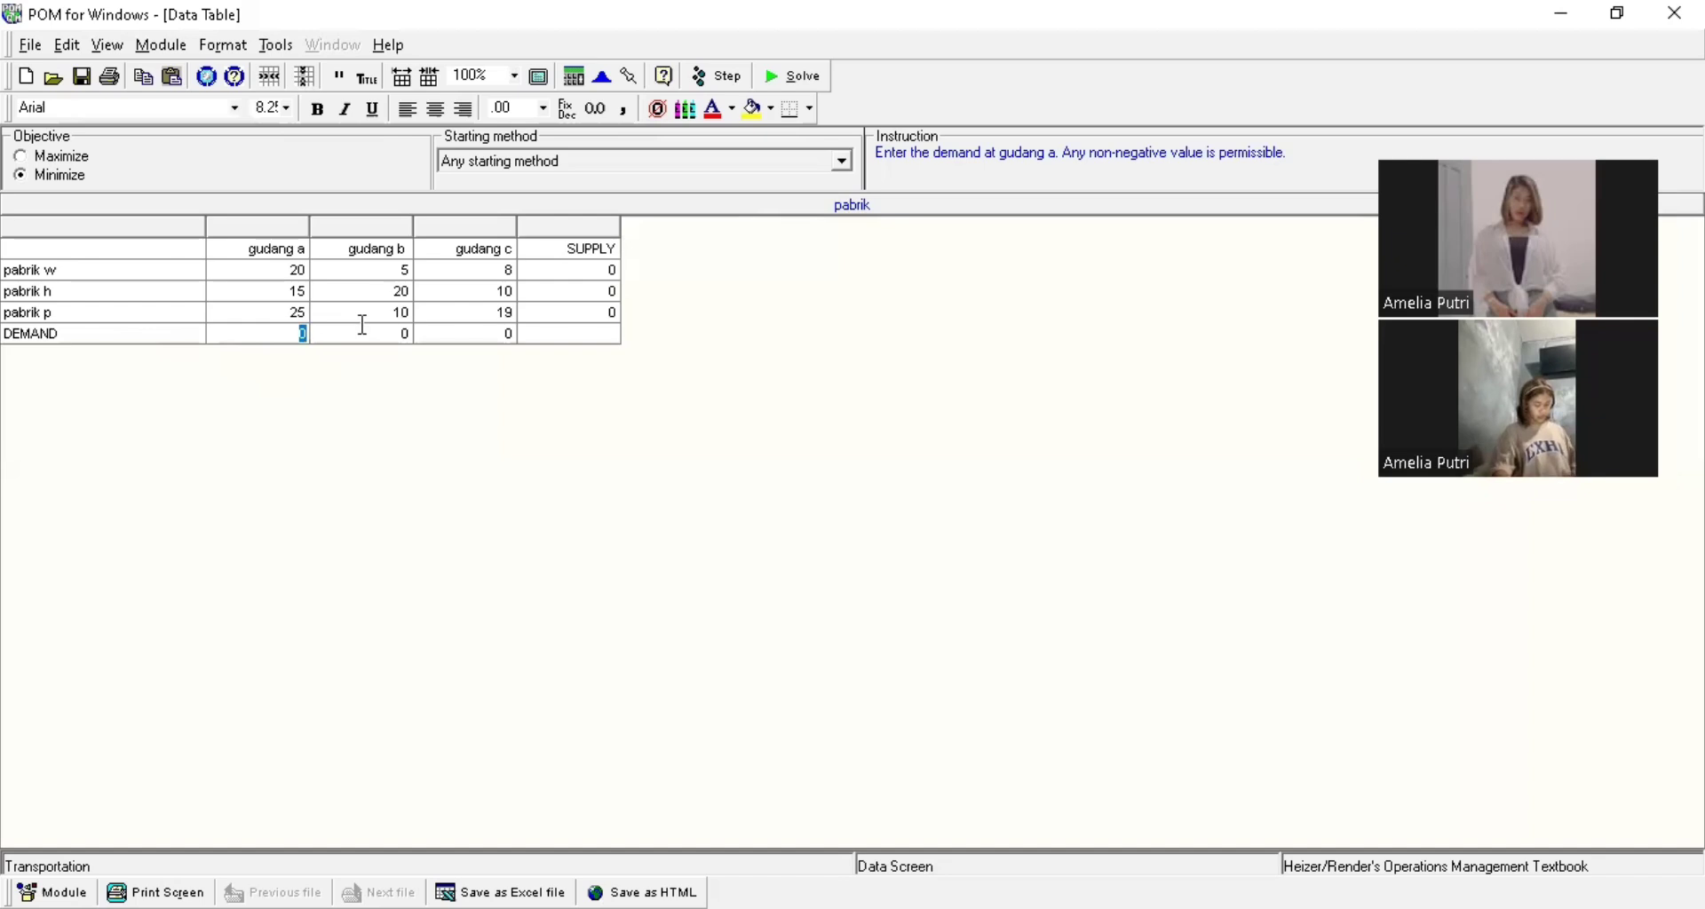
type("50")
key("Return")
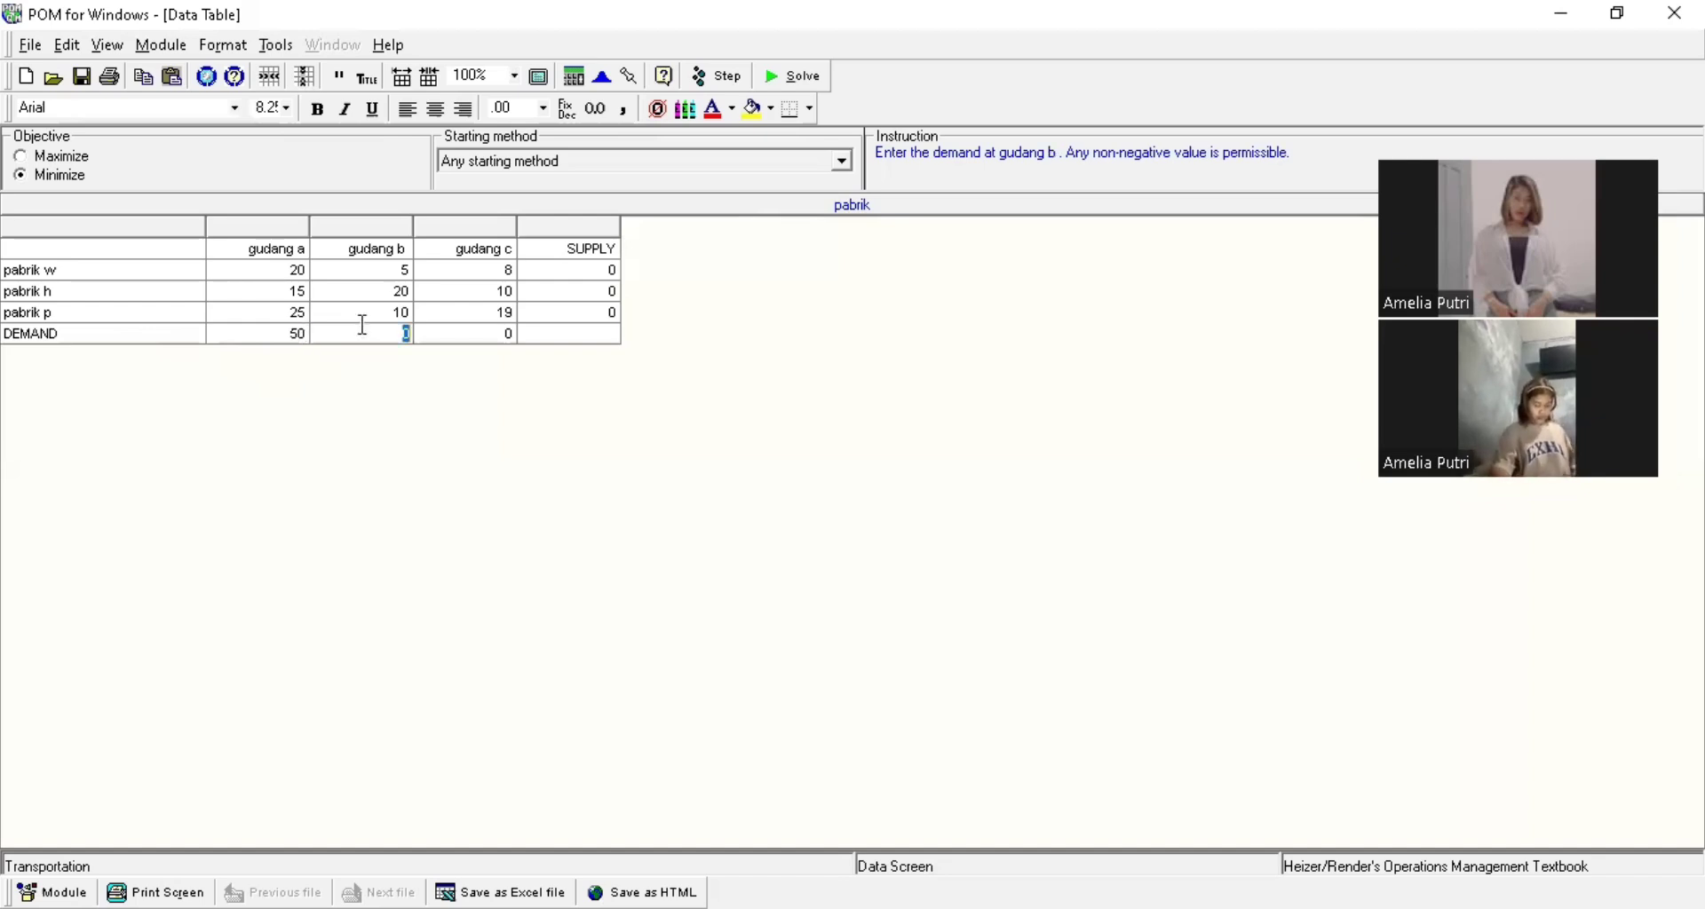
type("110")
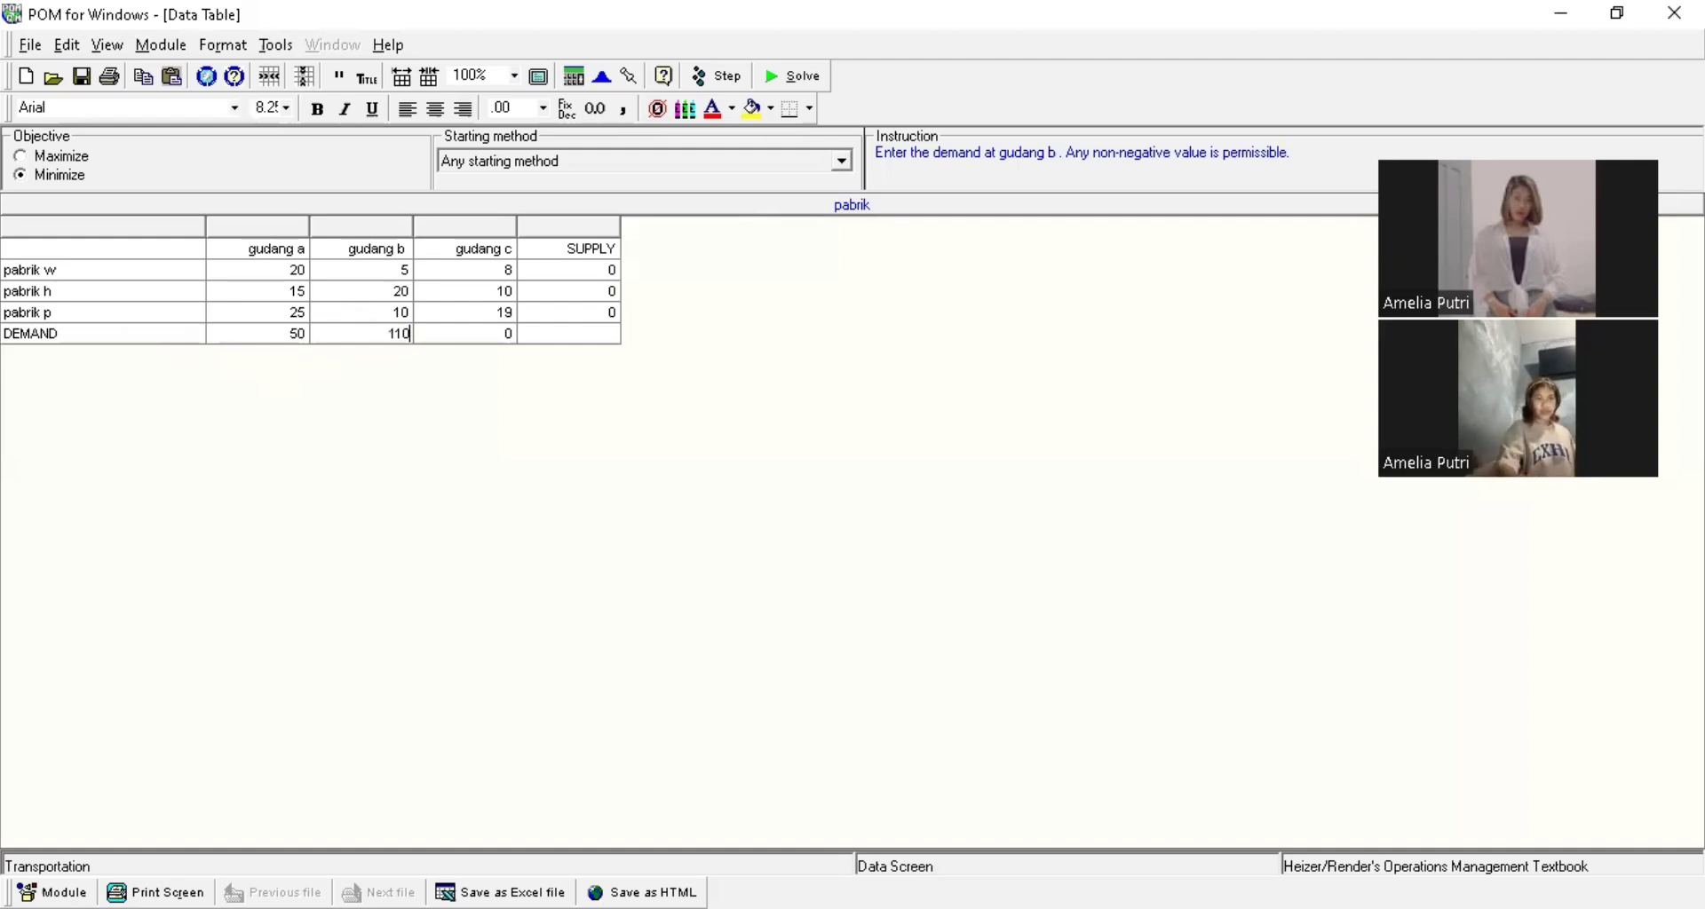
key("Return")
type("49")
key("BackSpace")
type("0")
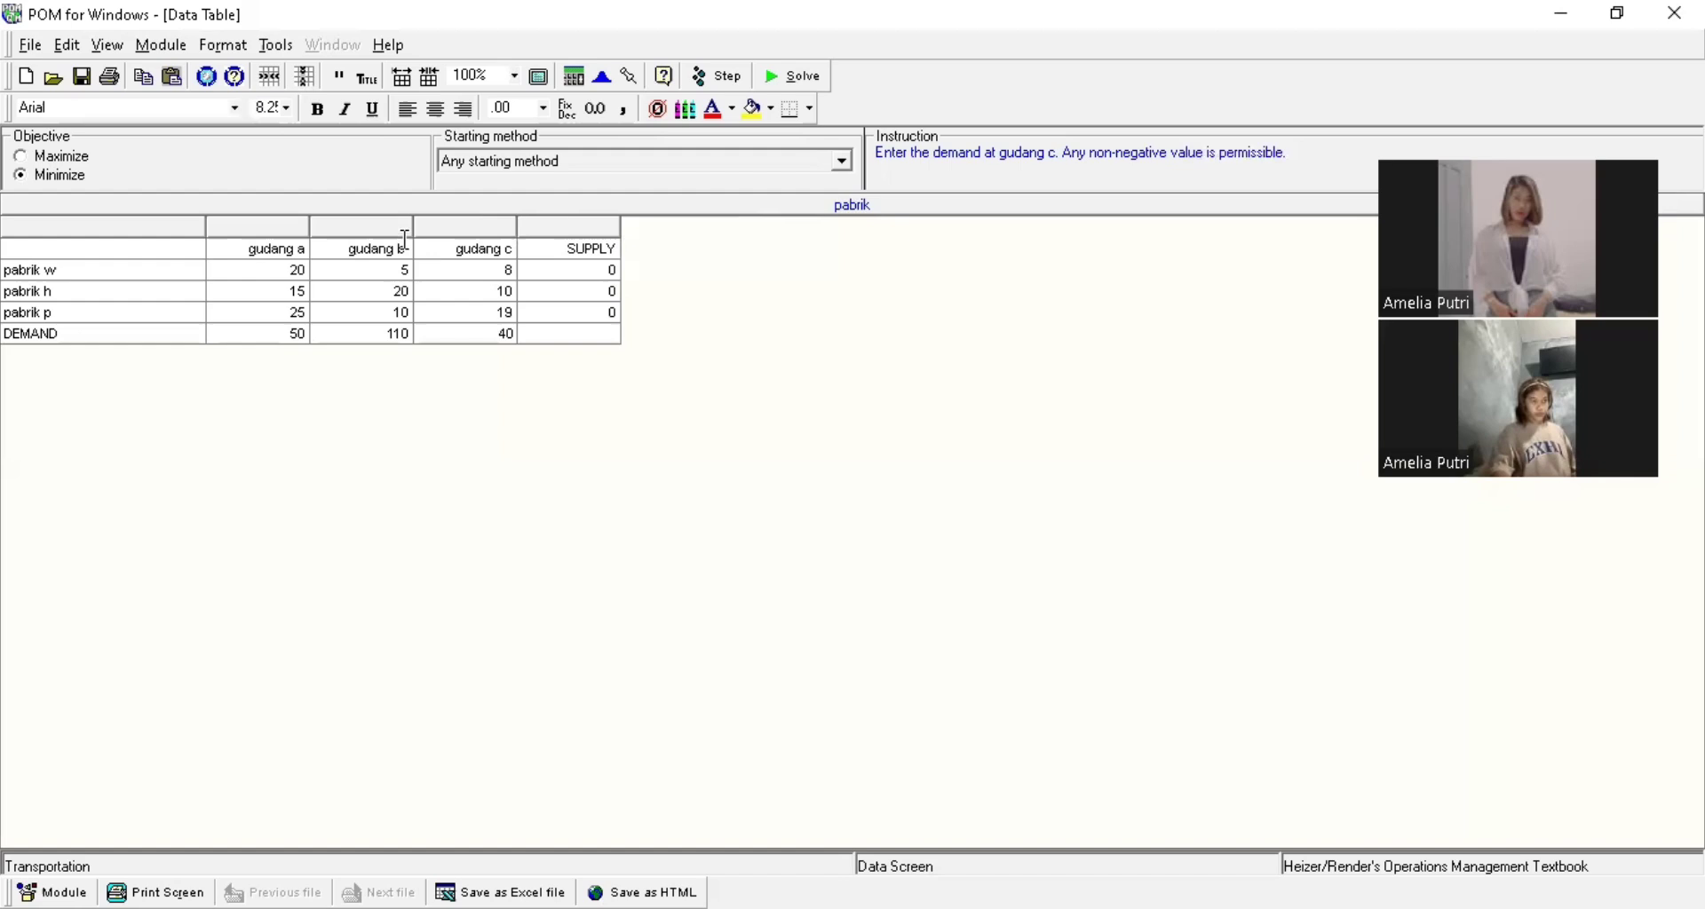
Set the supply to 90 for pabrik w, 60 for pabrik h and 50 for pabrik p
left_click(562, 257)
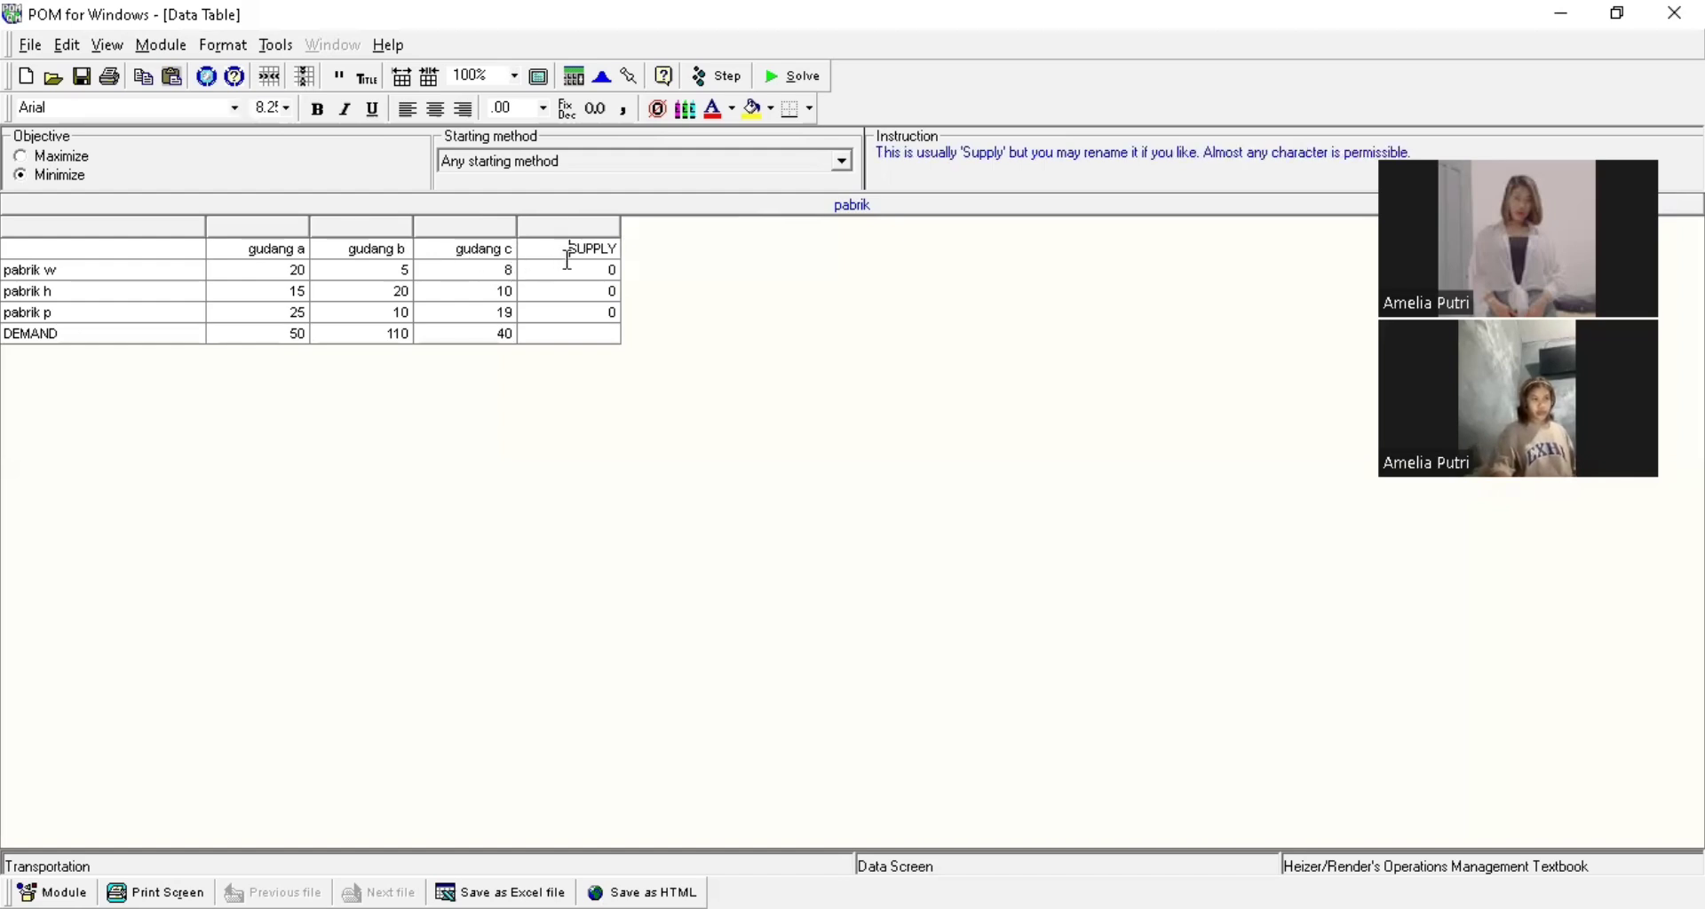
left_click(573, 271)
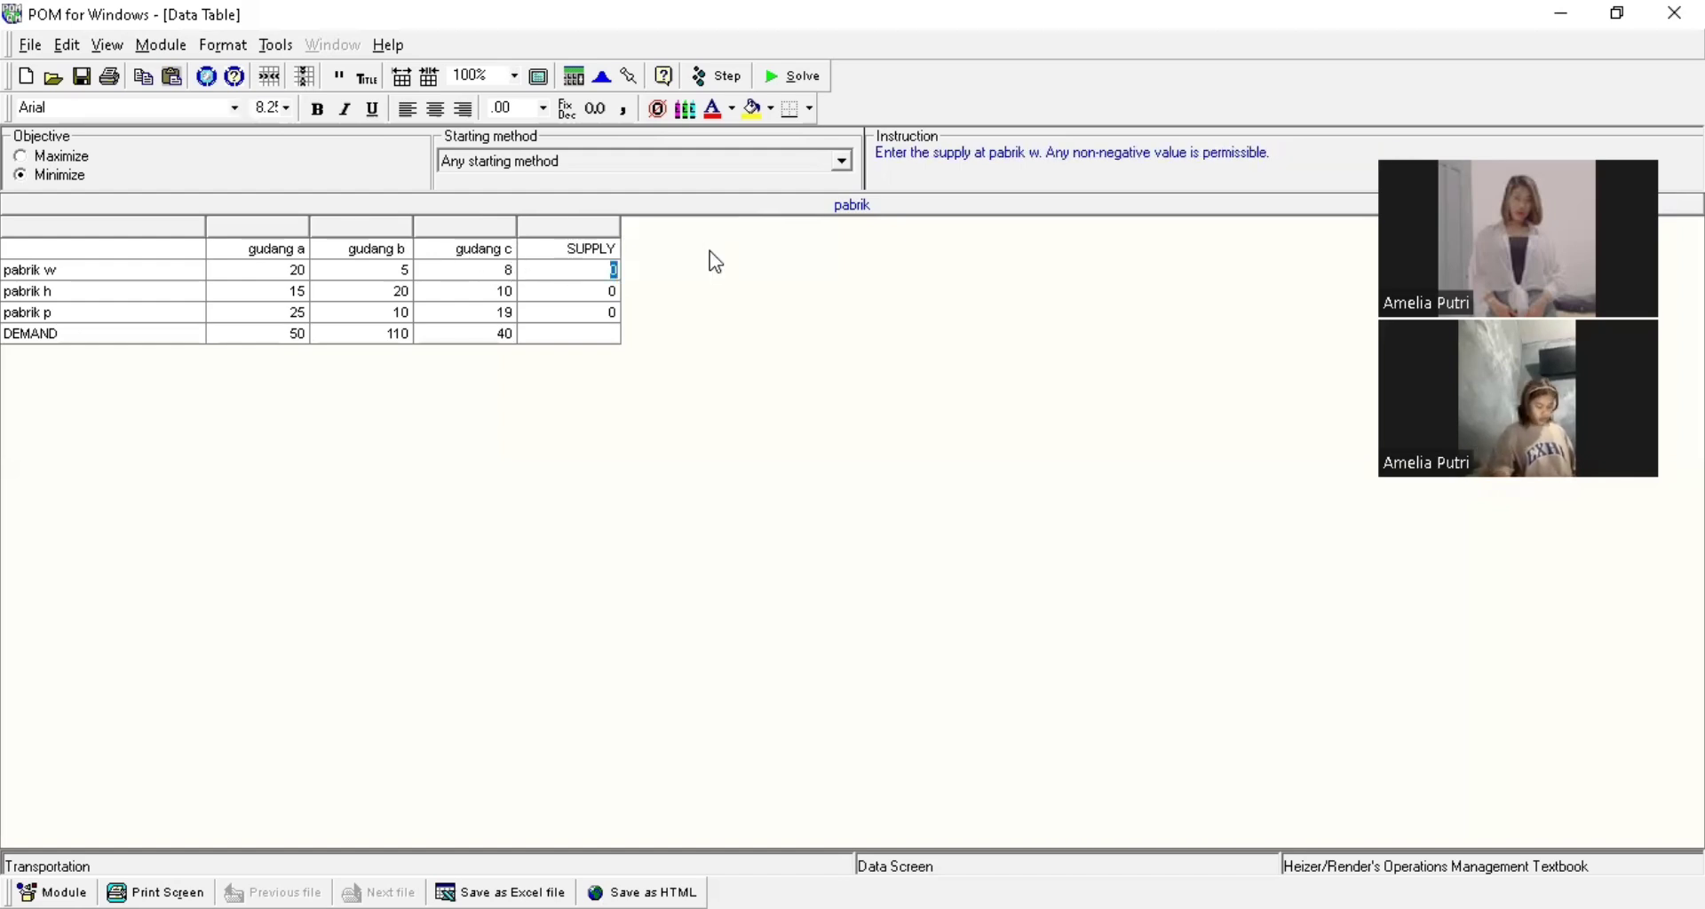
type("90")
key("Return")
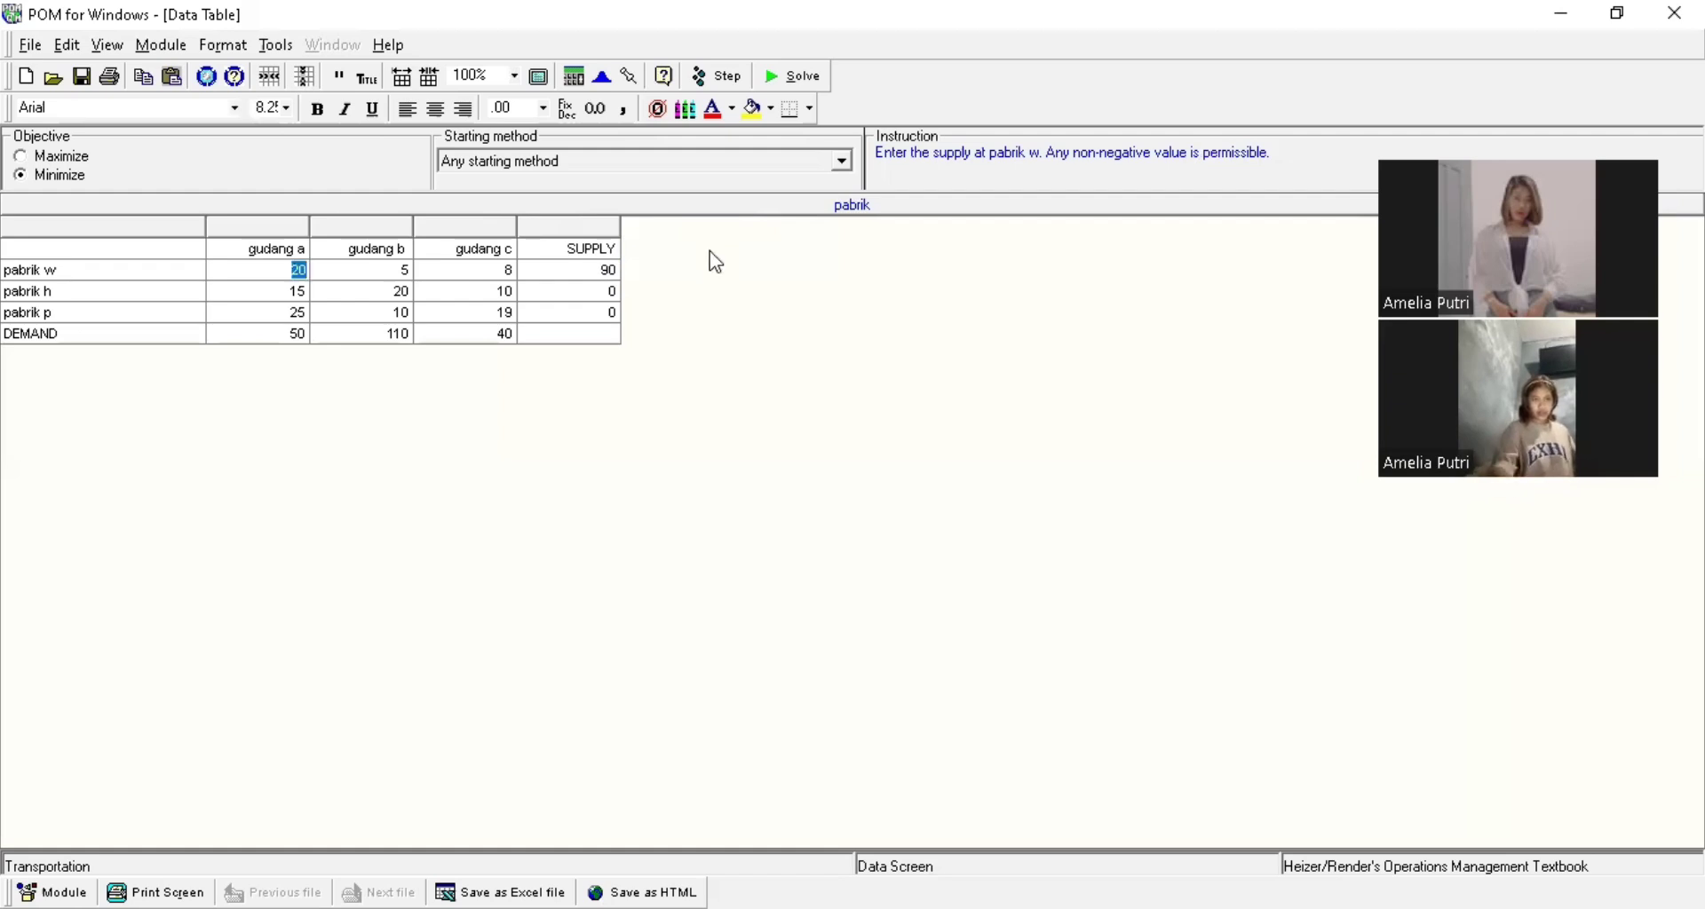
left_click(599, 290)
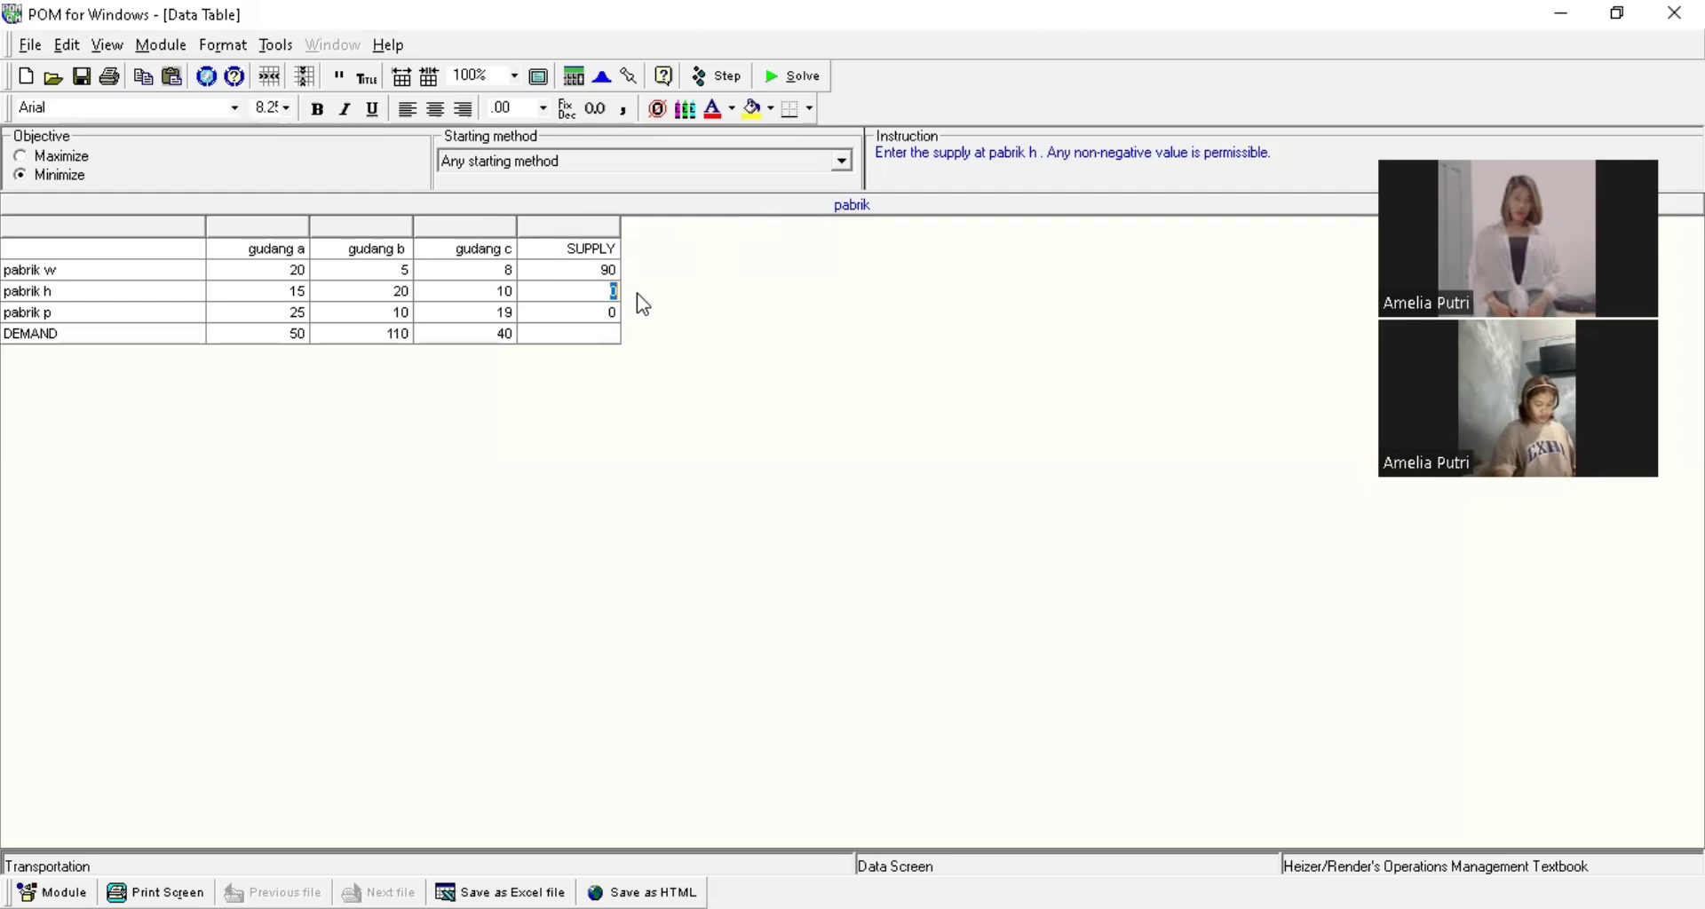
type("60")
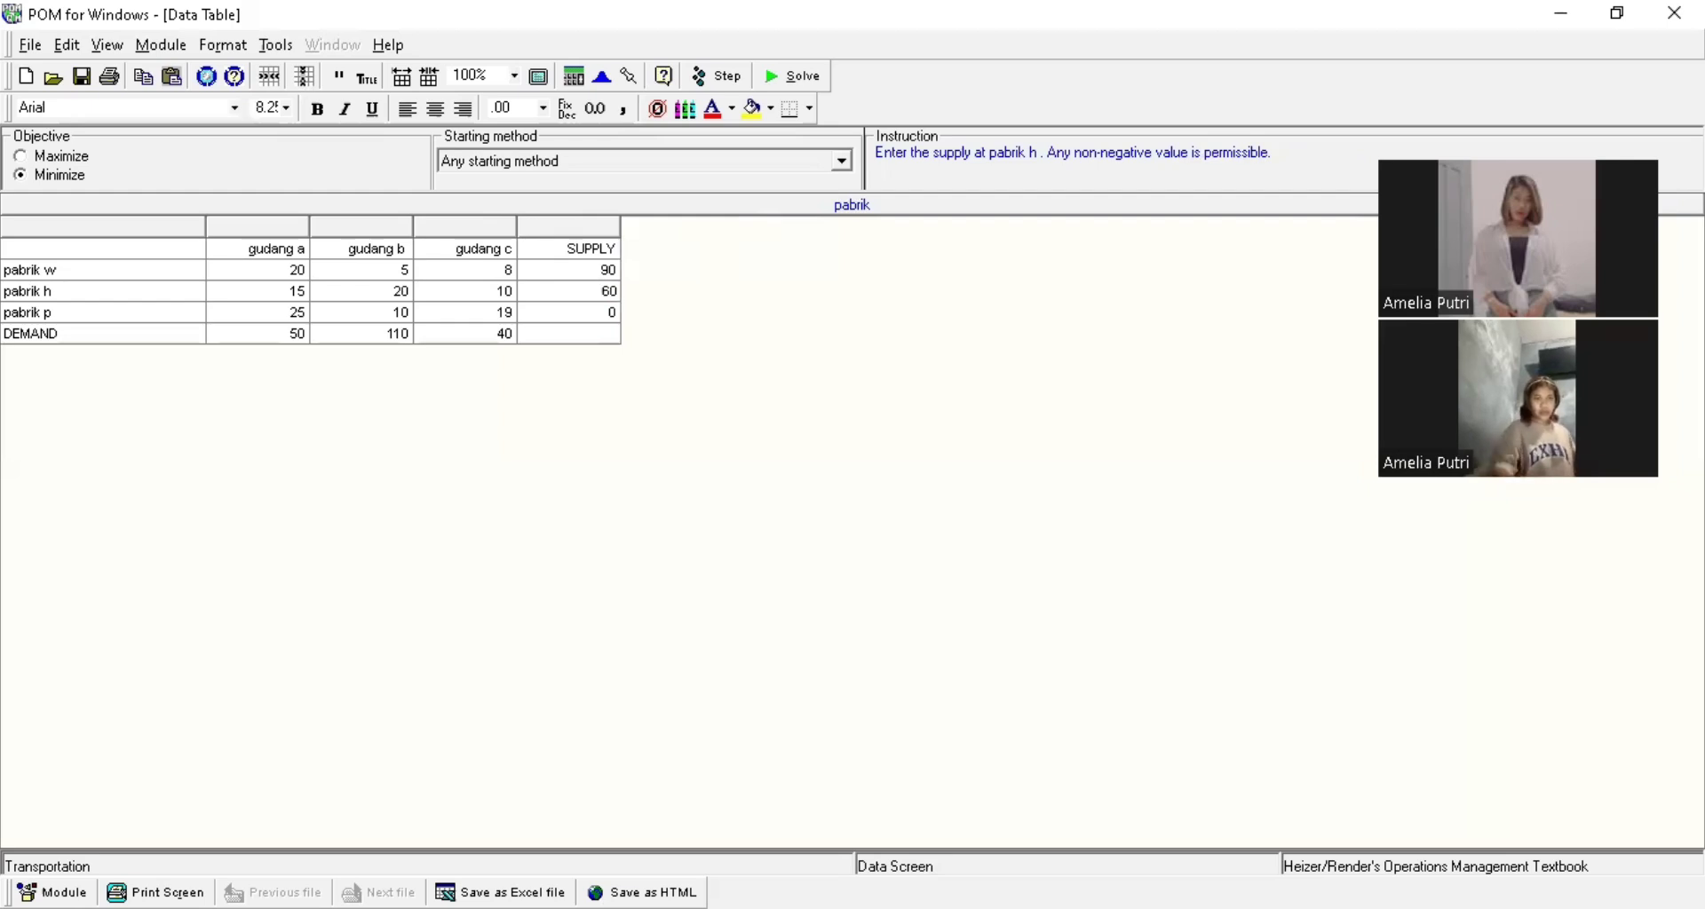
left_click(597, 315)
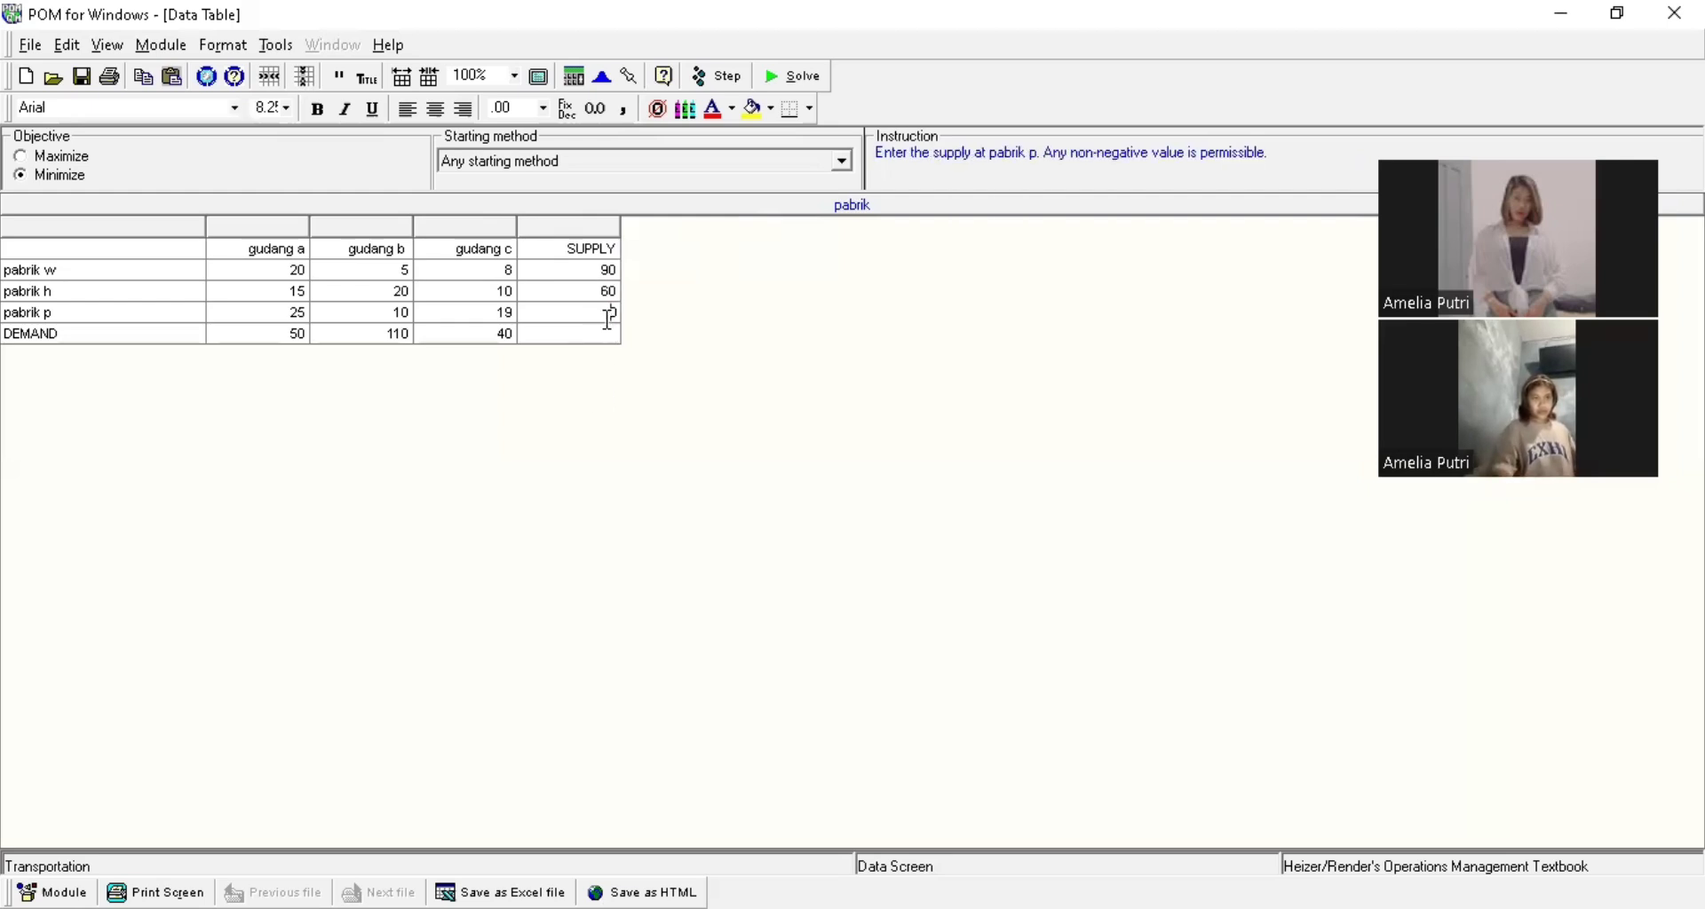
type("50")
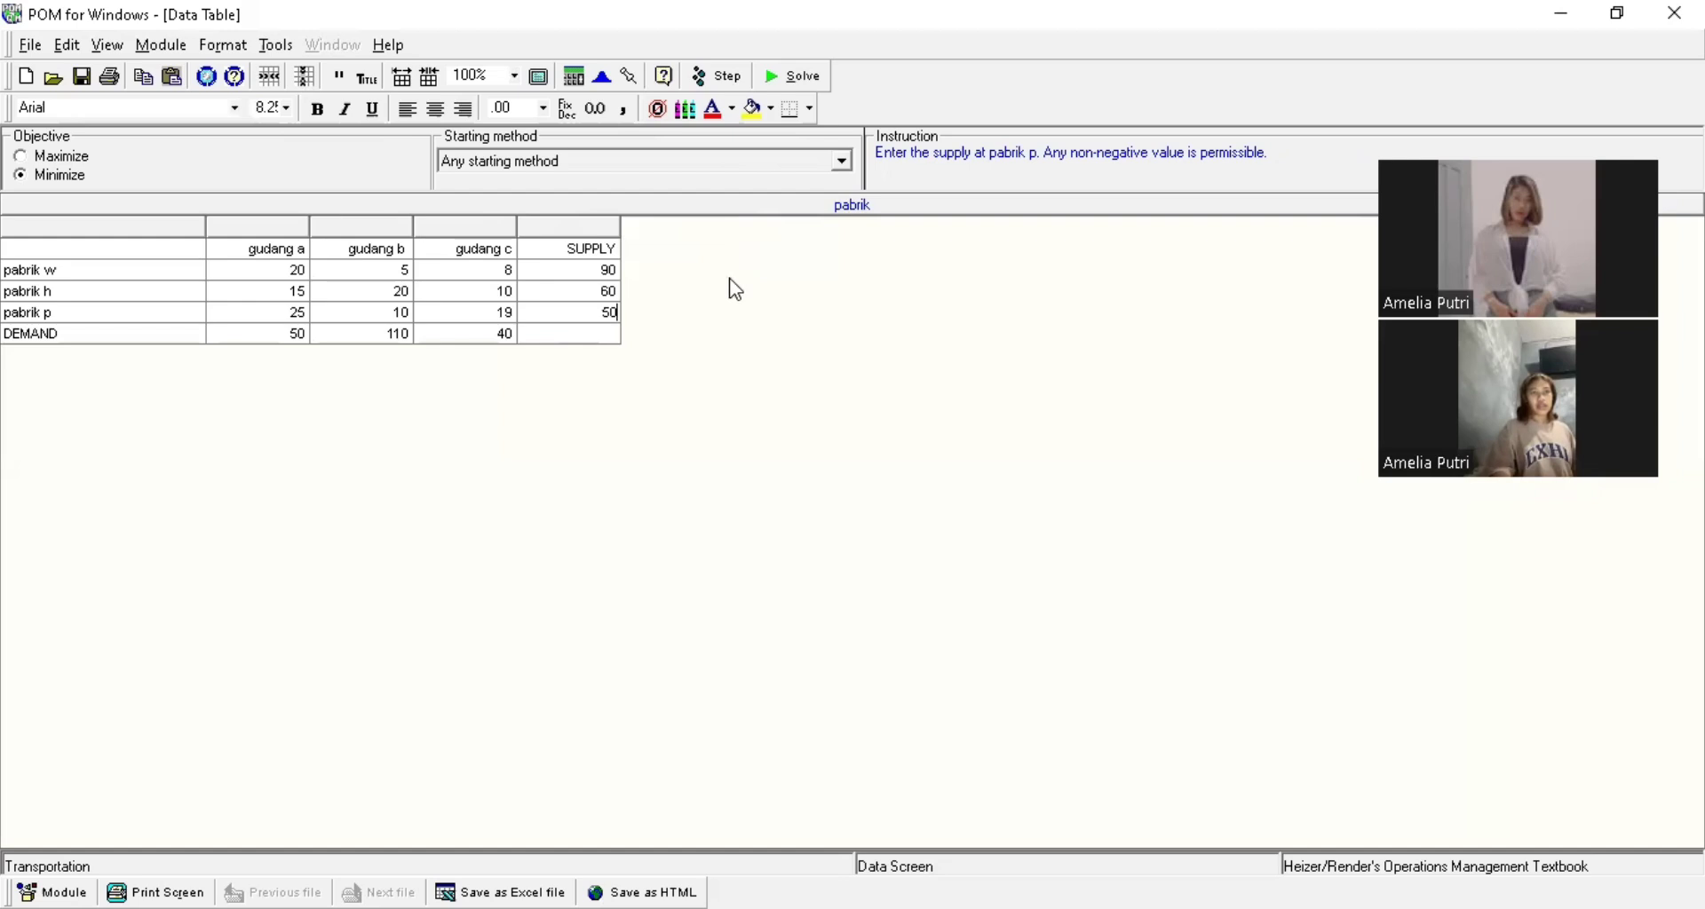
left_click(653, 341)
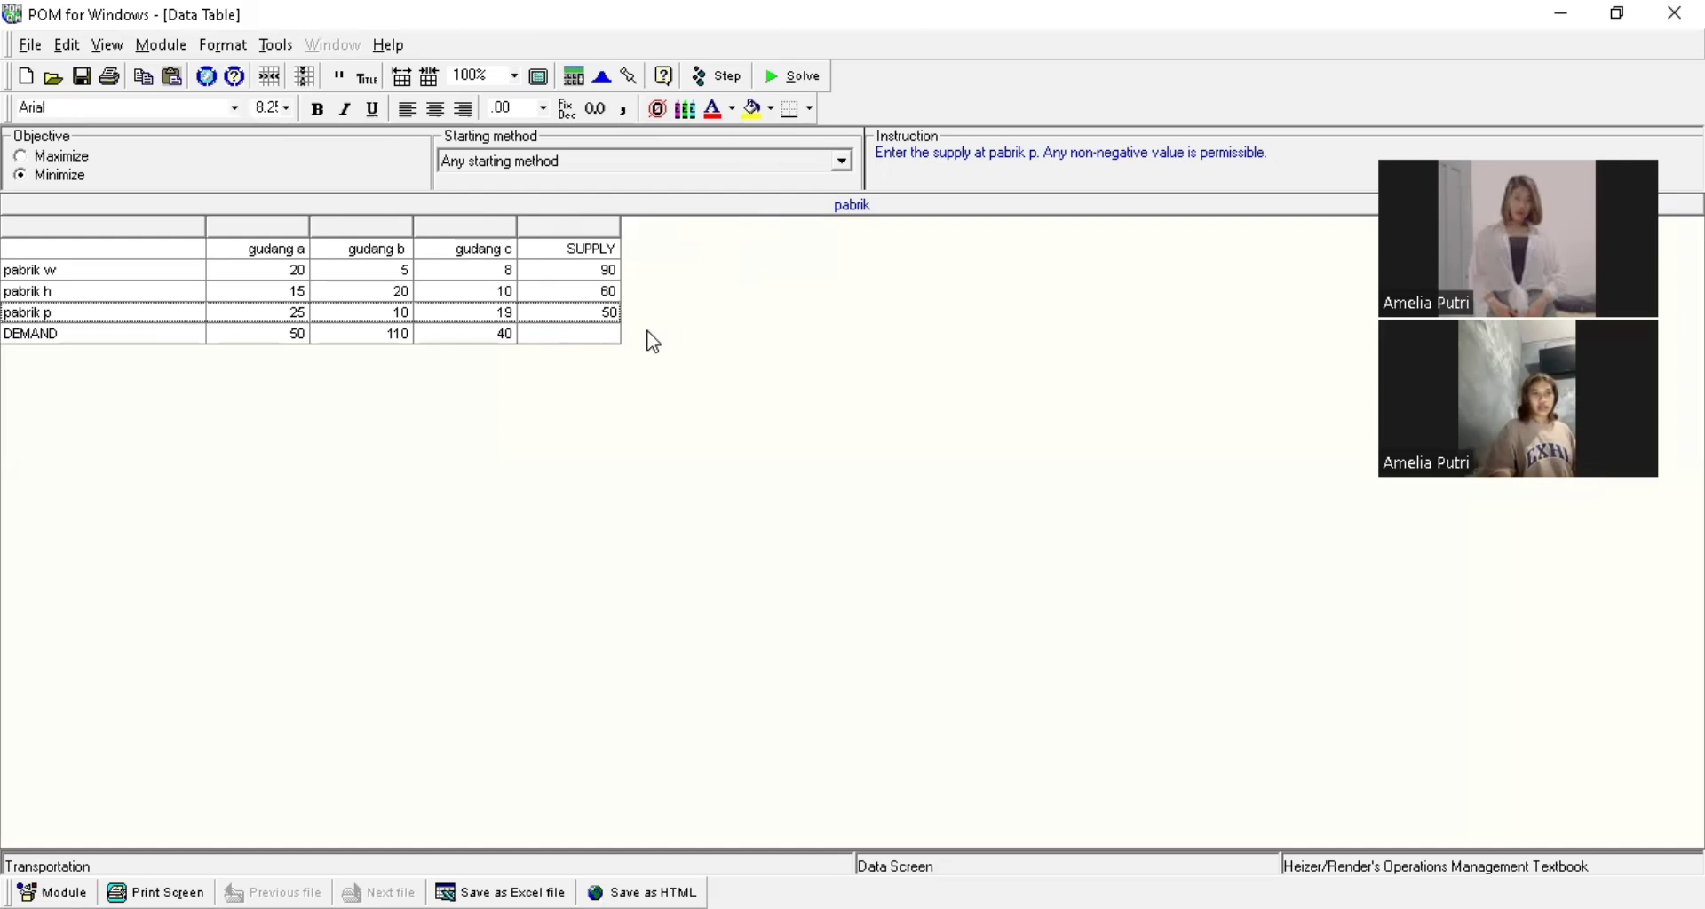
Solve the transportation problem and tile all the result windows so every solution table can be read together
left_click(791, 76)
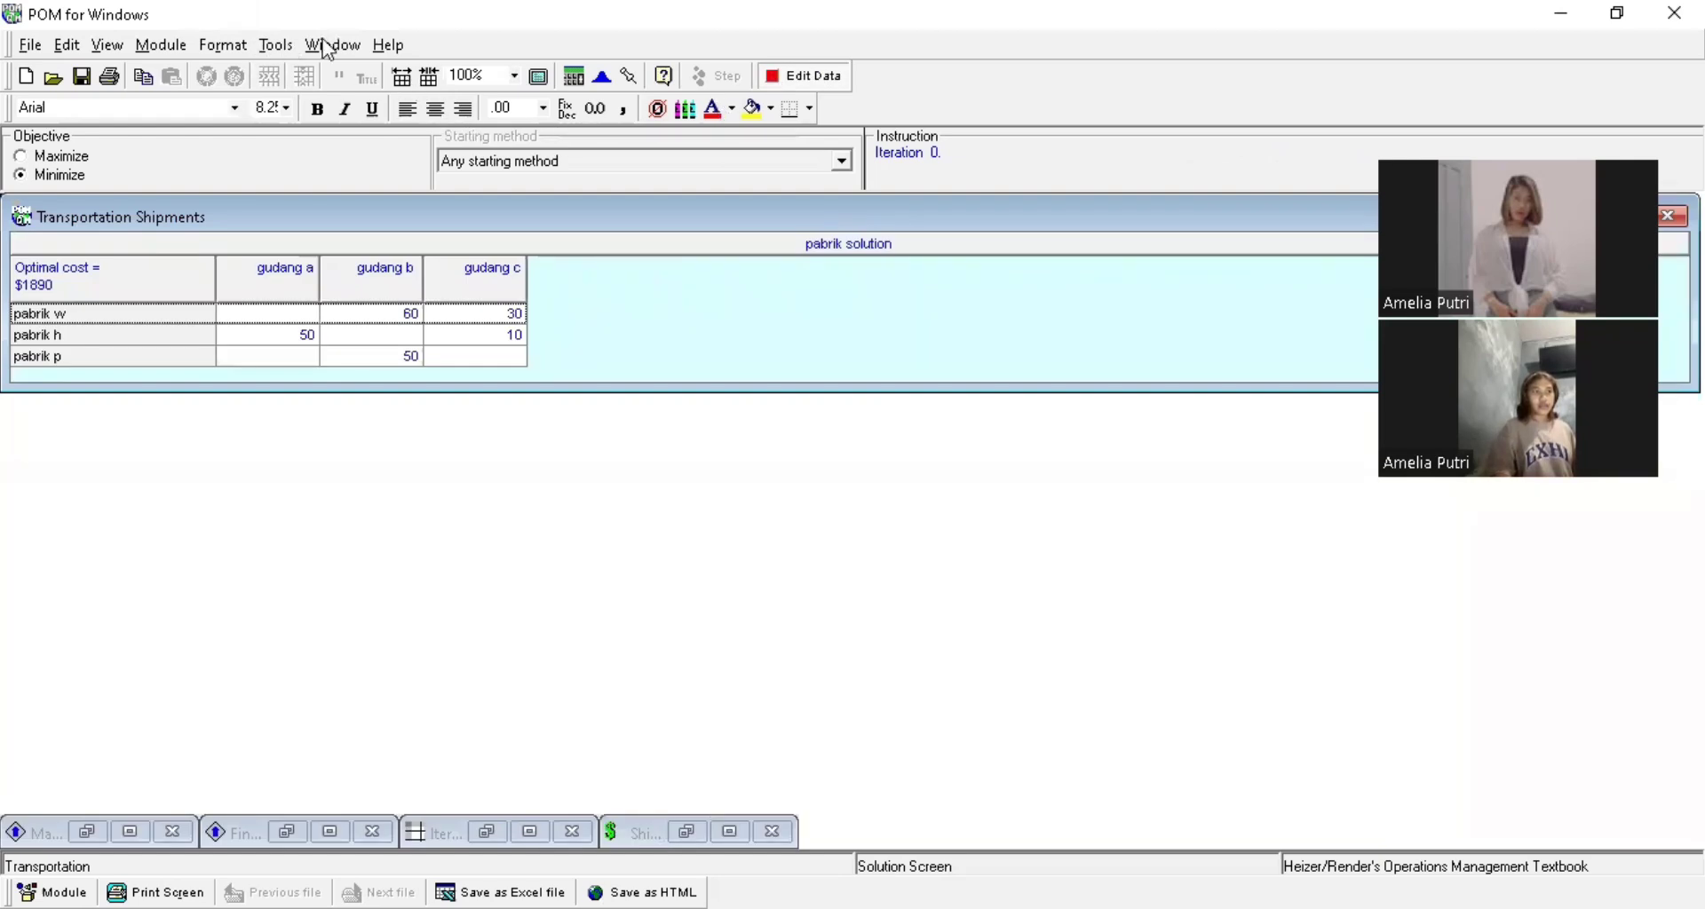
key("alt+w")
key("2")
key("alt+w")
key("c")
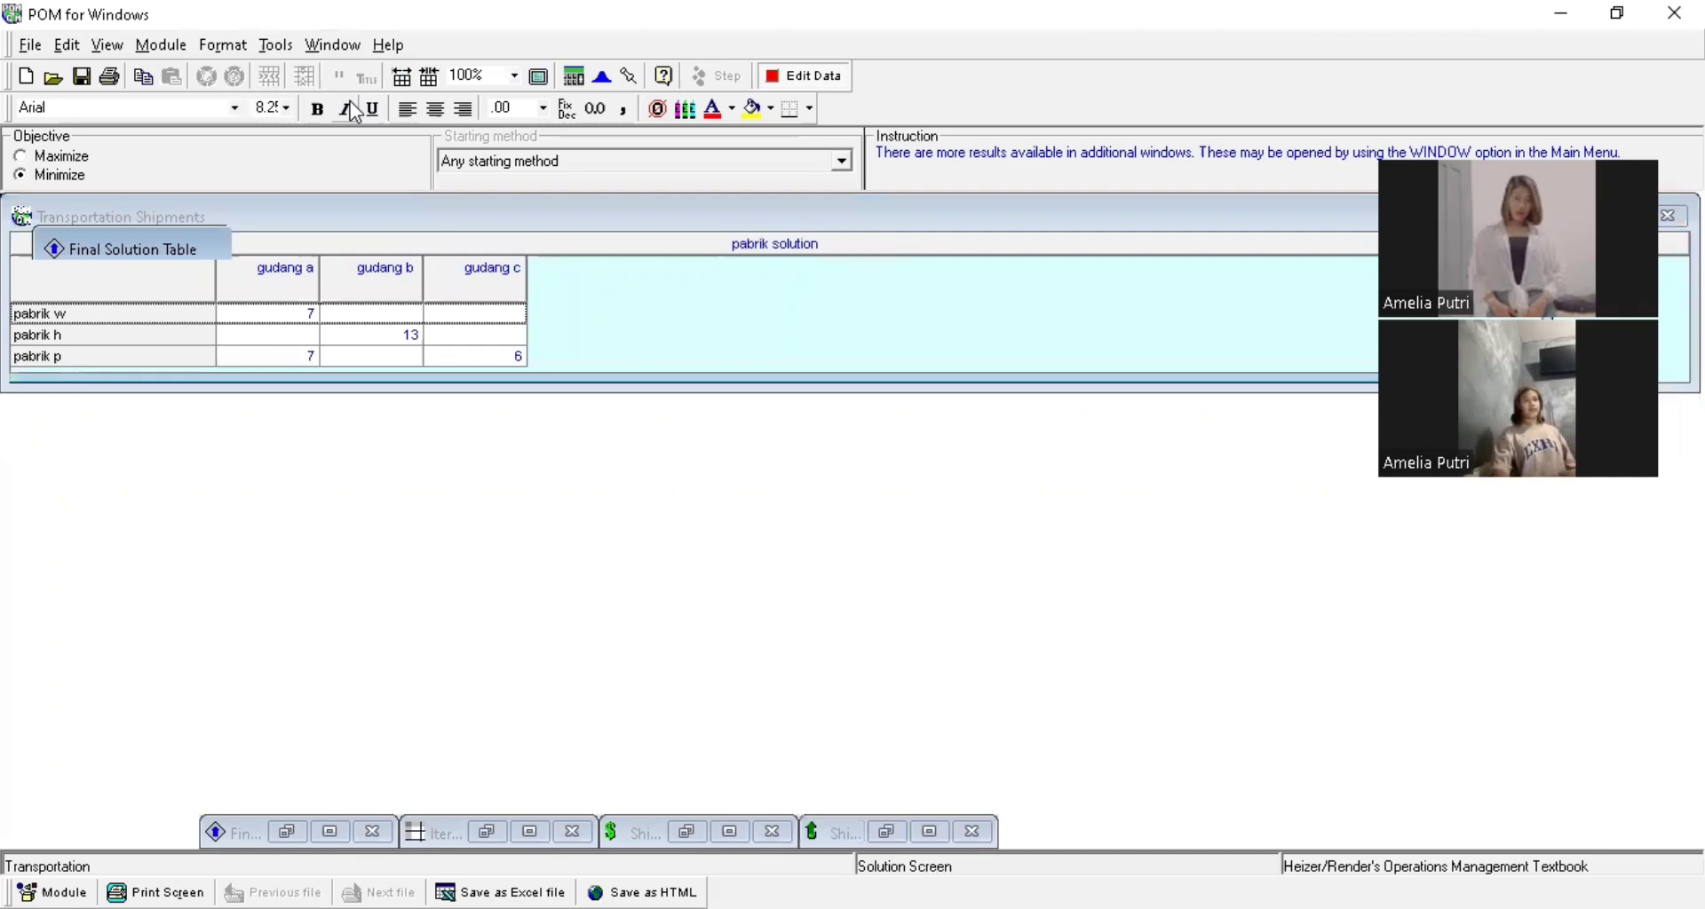
key("alt+w")
key("t")
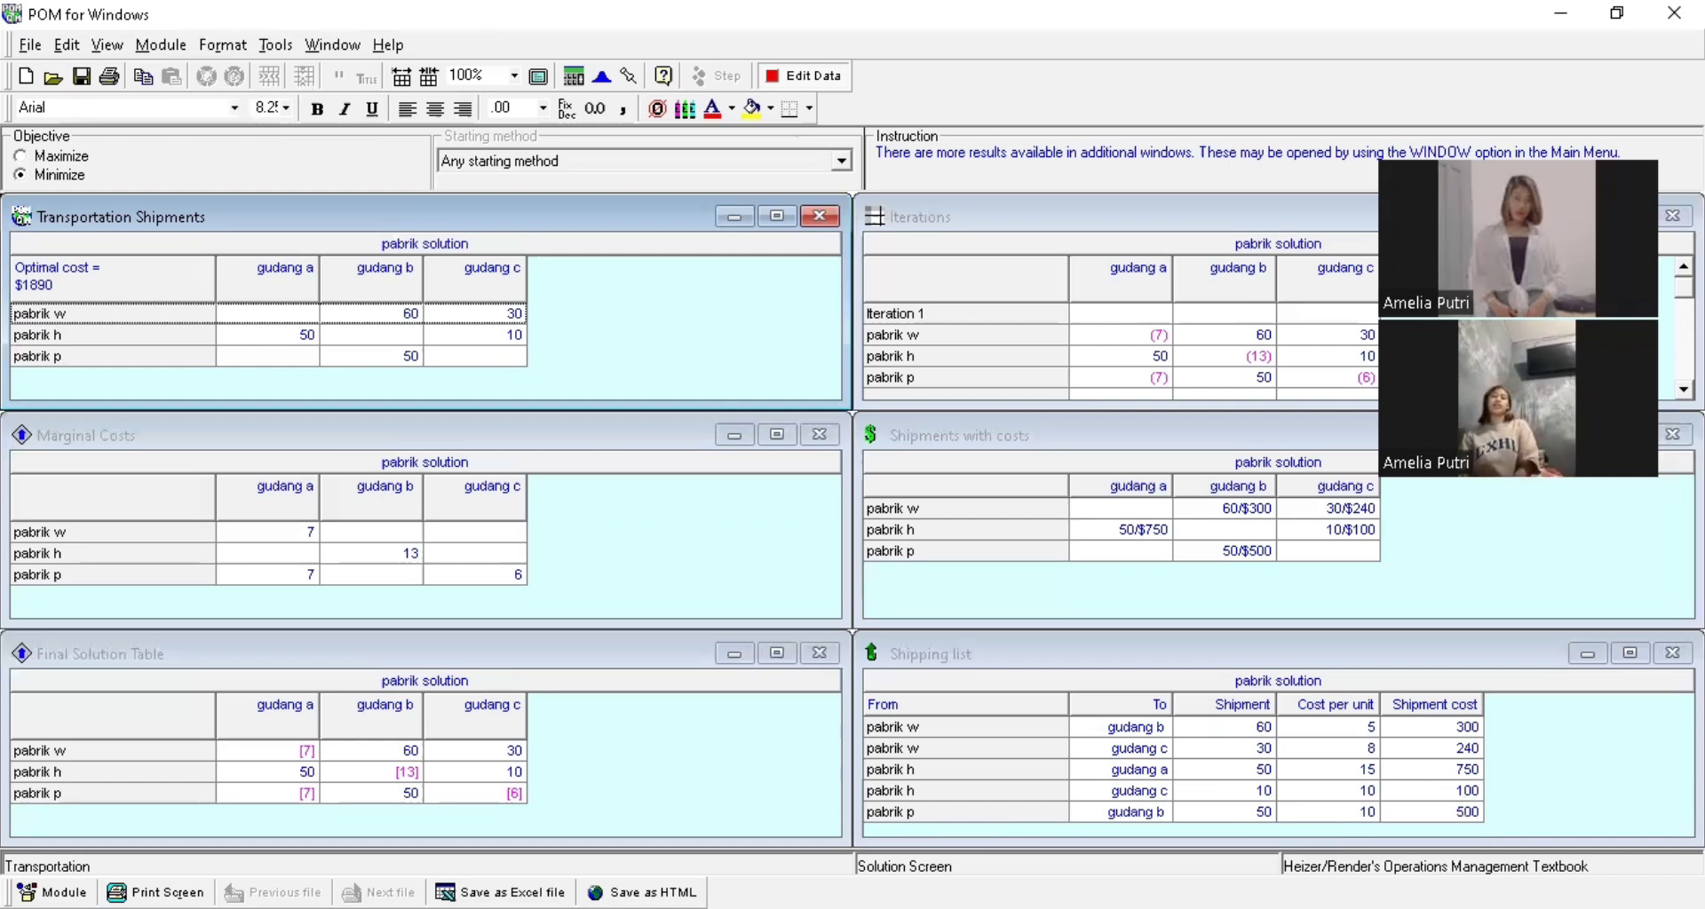
Review the Waiting Lines case about the two-station SPBU in the Word document and return to POM for Windows
key("alt+Tab")
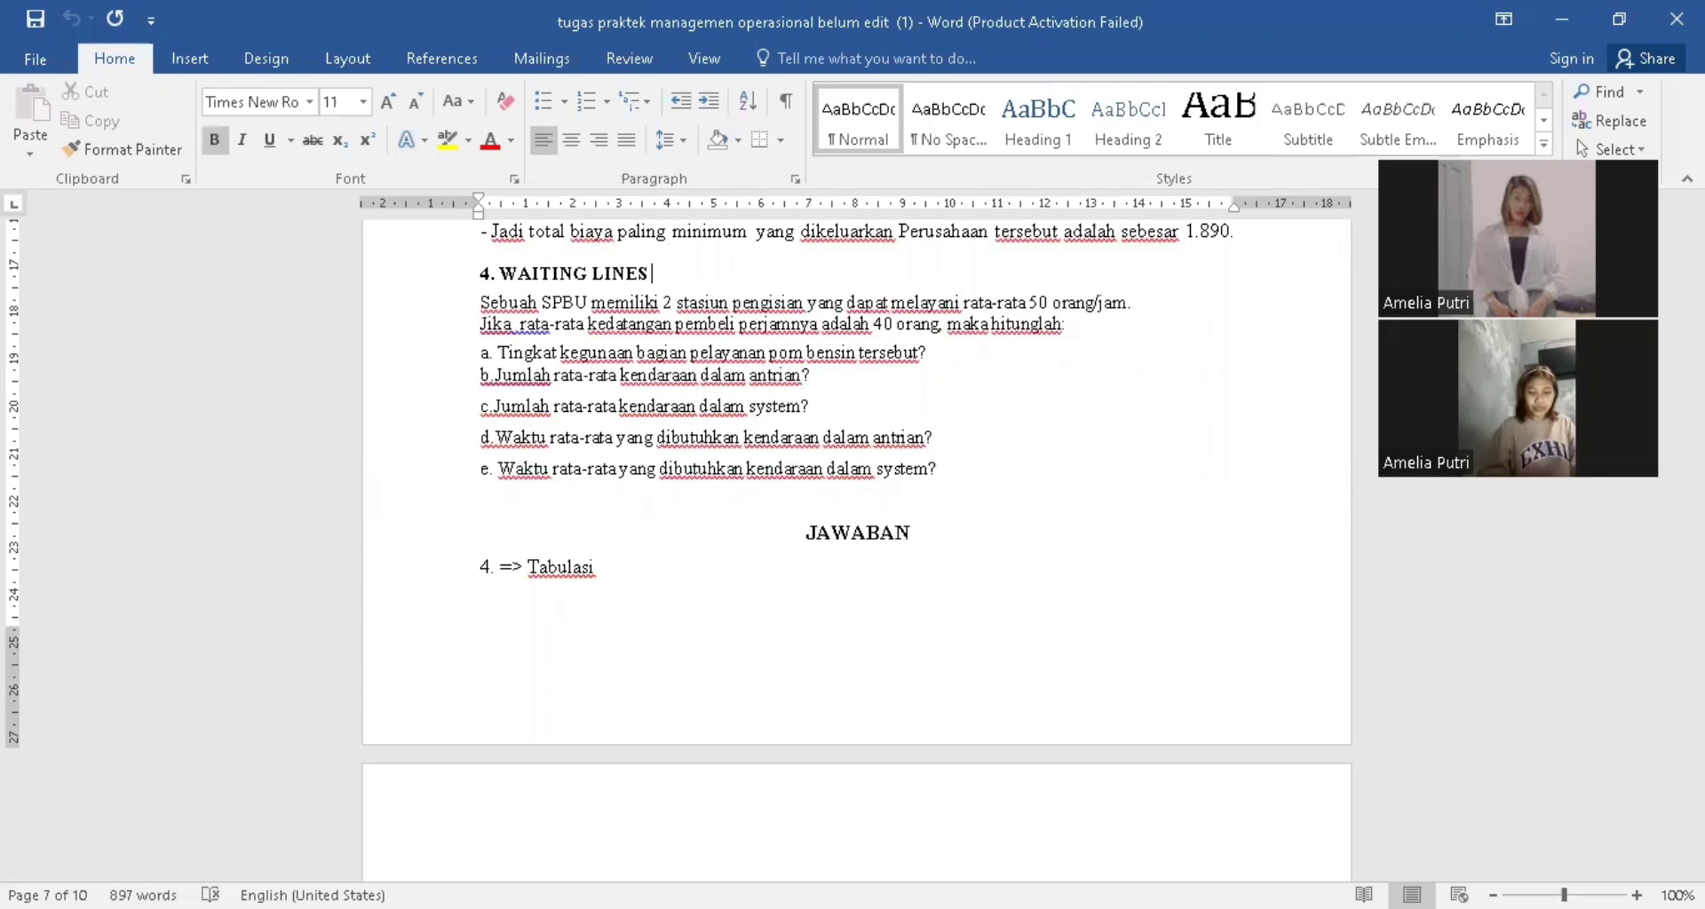
scroll(680, 231, "up", 2)
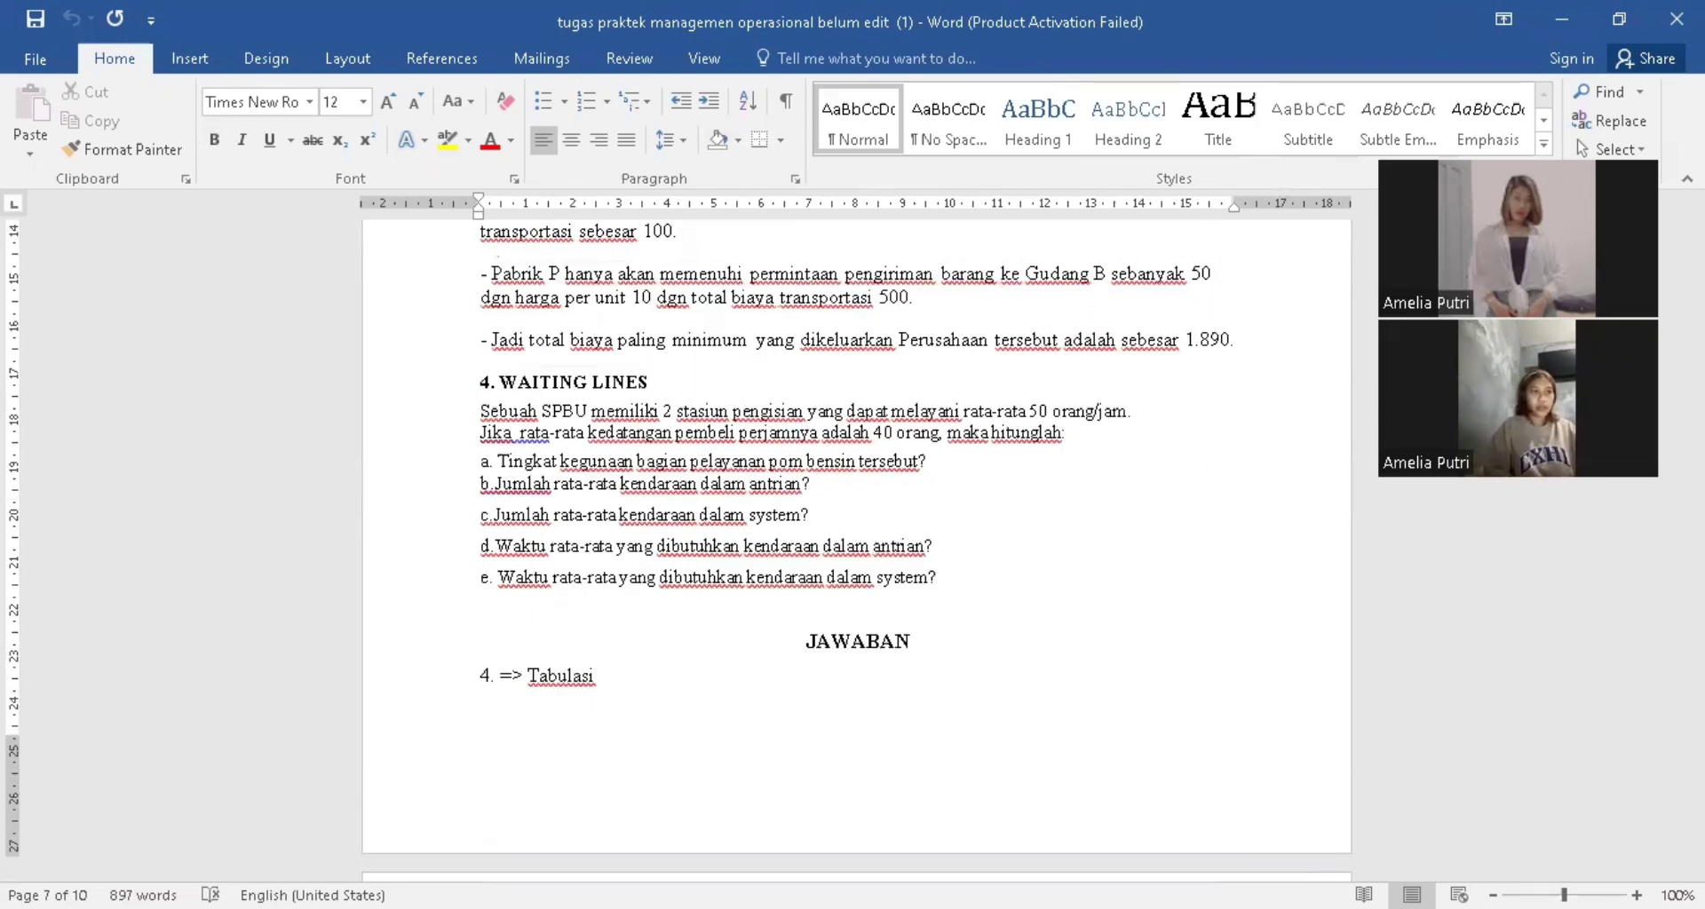
key("alt+Tab")
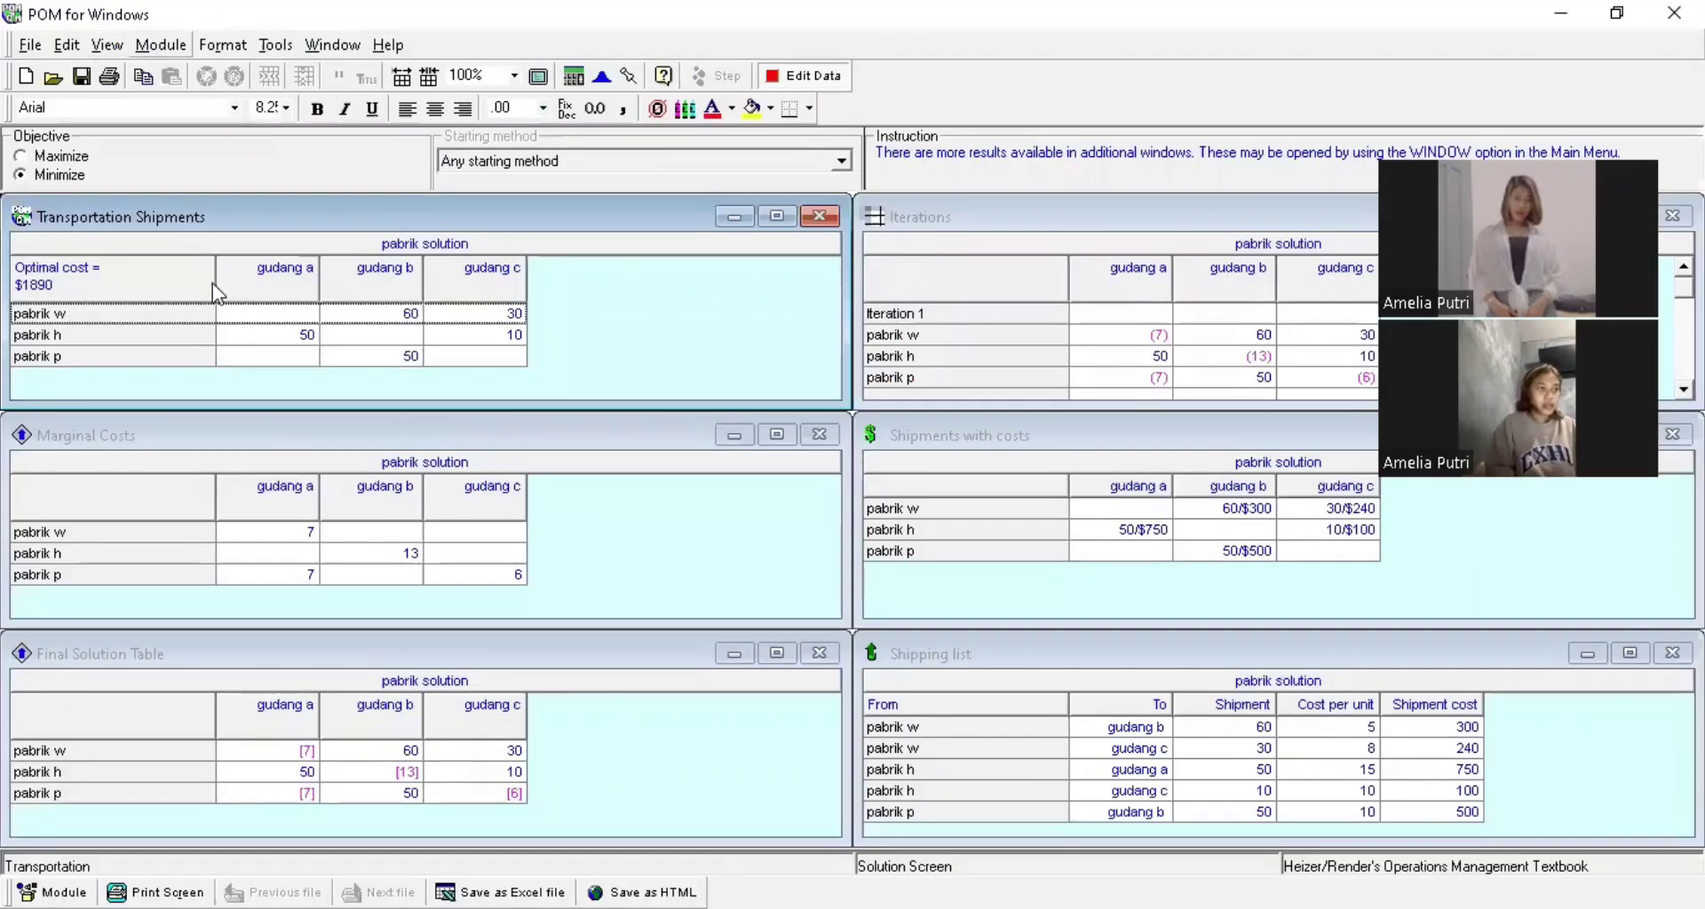
Leave the transportation solution and load the Waiting Lines module
key("alt+m")
left_click(264, 679)
left_click(845, 549)
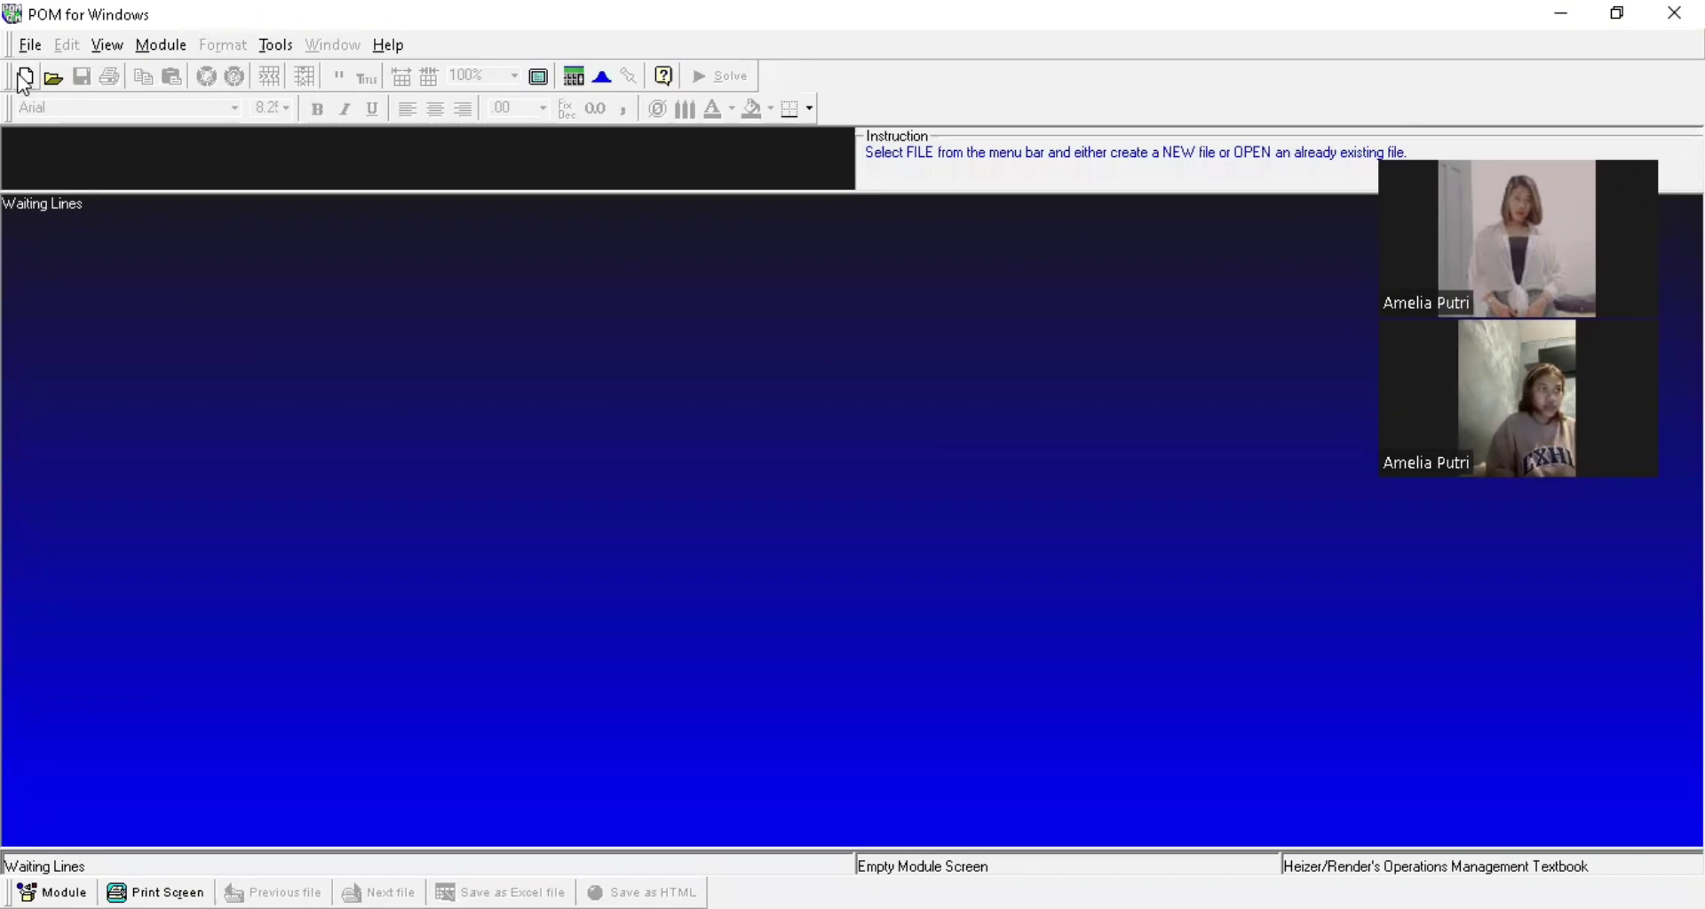
right_click(23, 82)
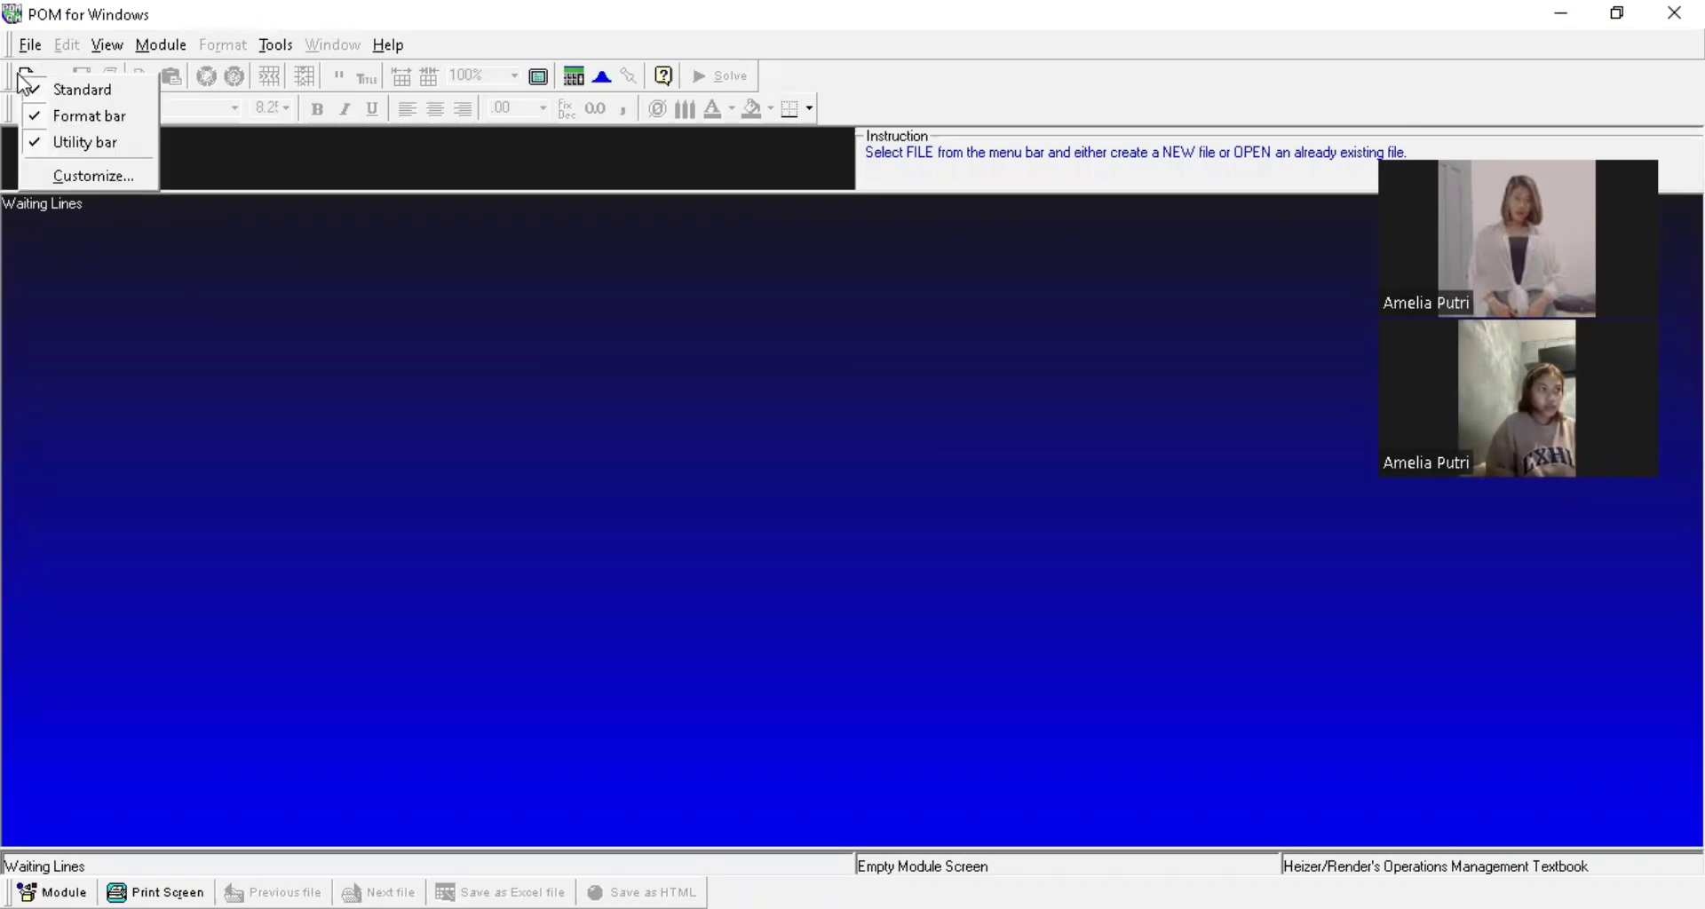
left_click(9, 77)
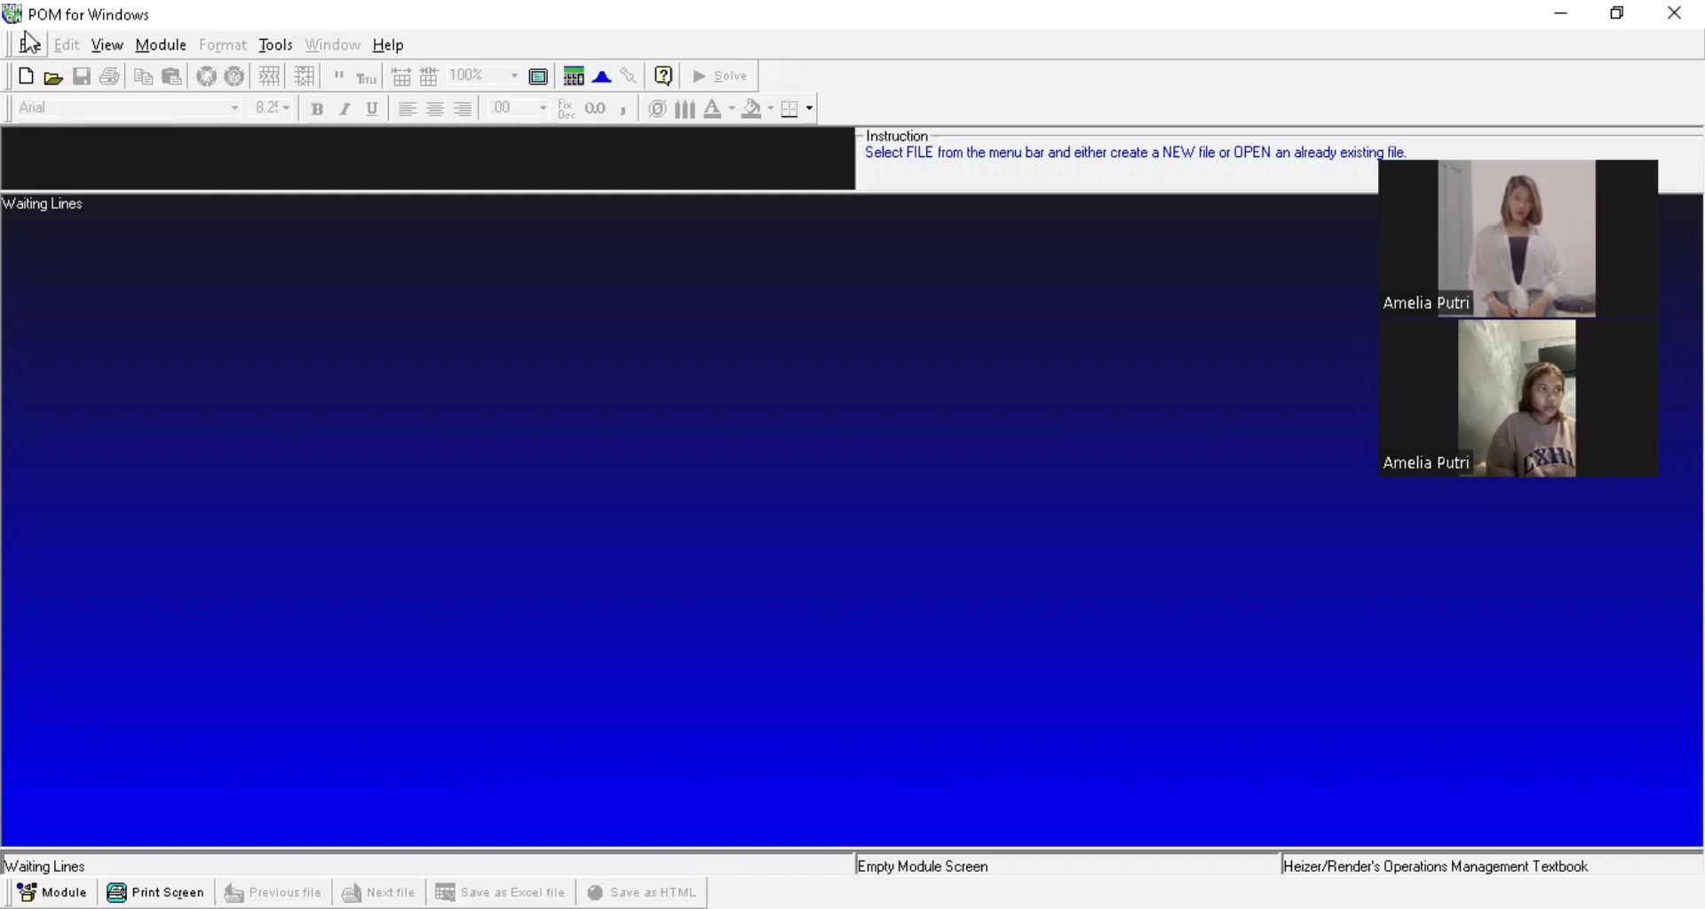
Create a new multichannel waiting-line data set titled spbu with no cost analysis
key("alt+f")
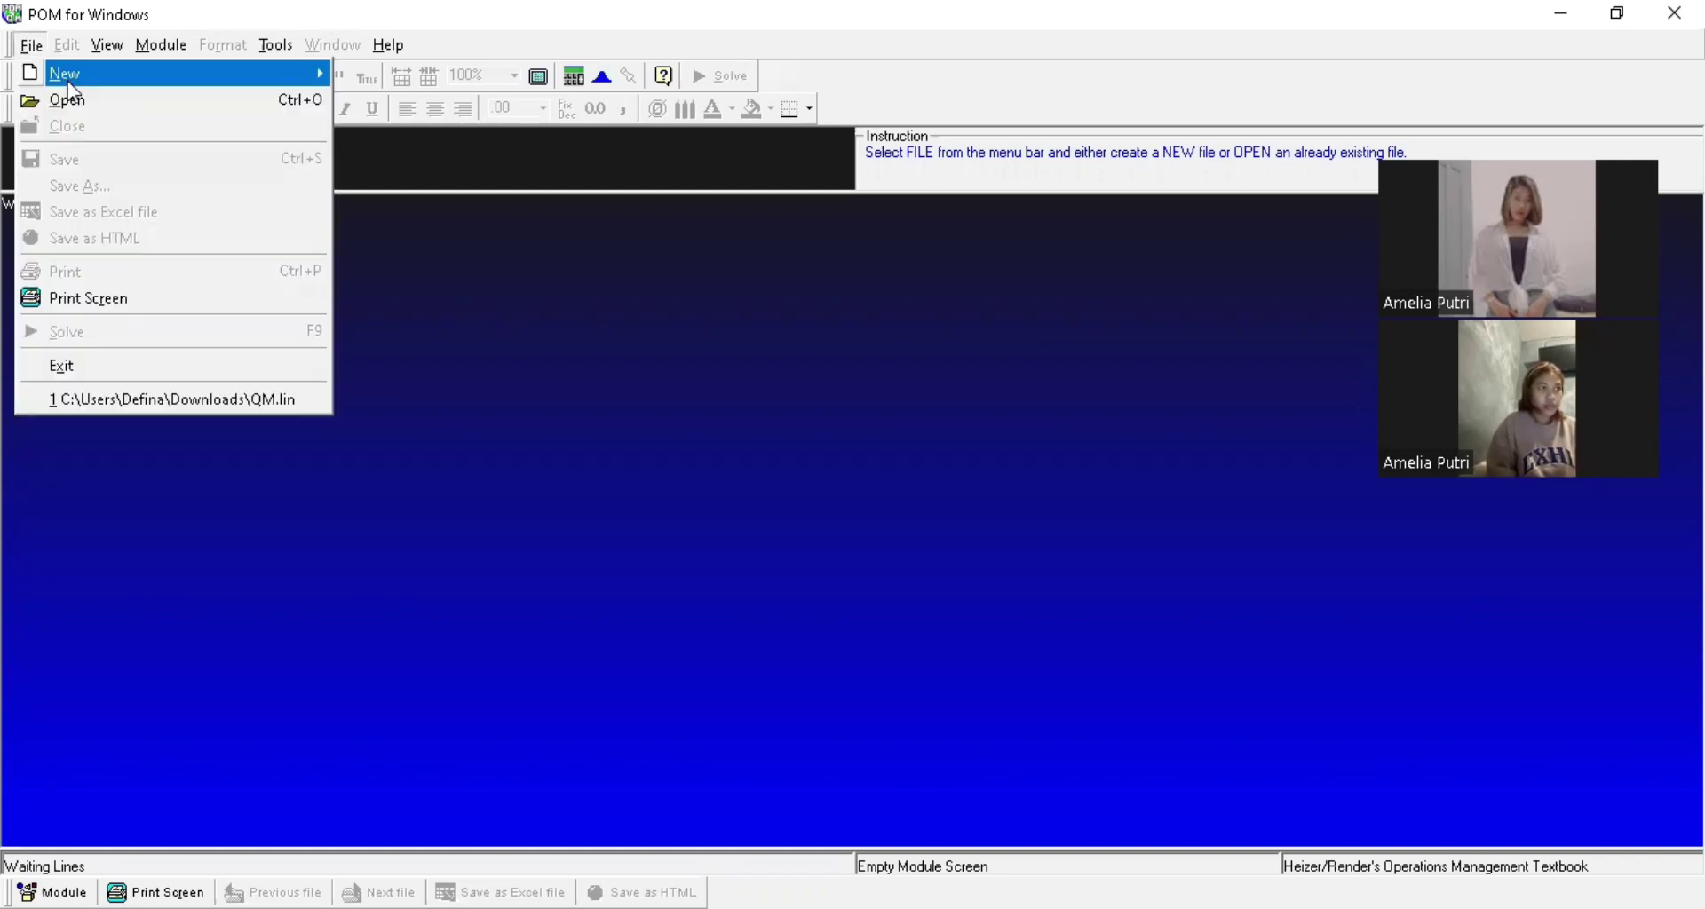
mouse_move(306, 67)
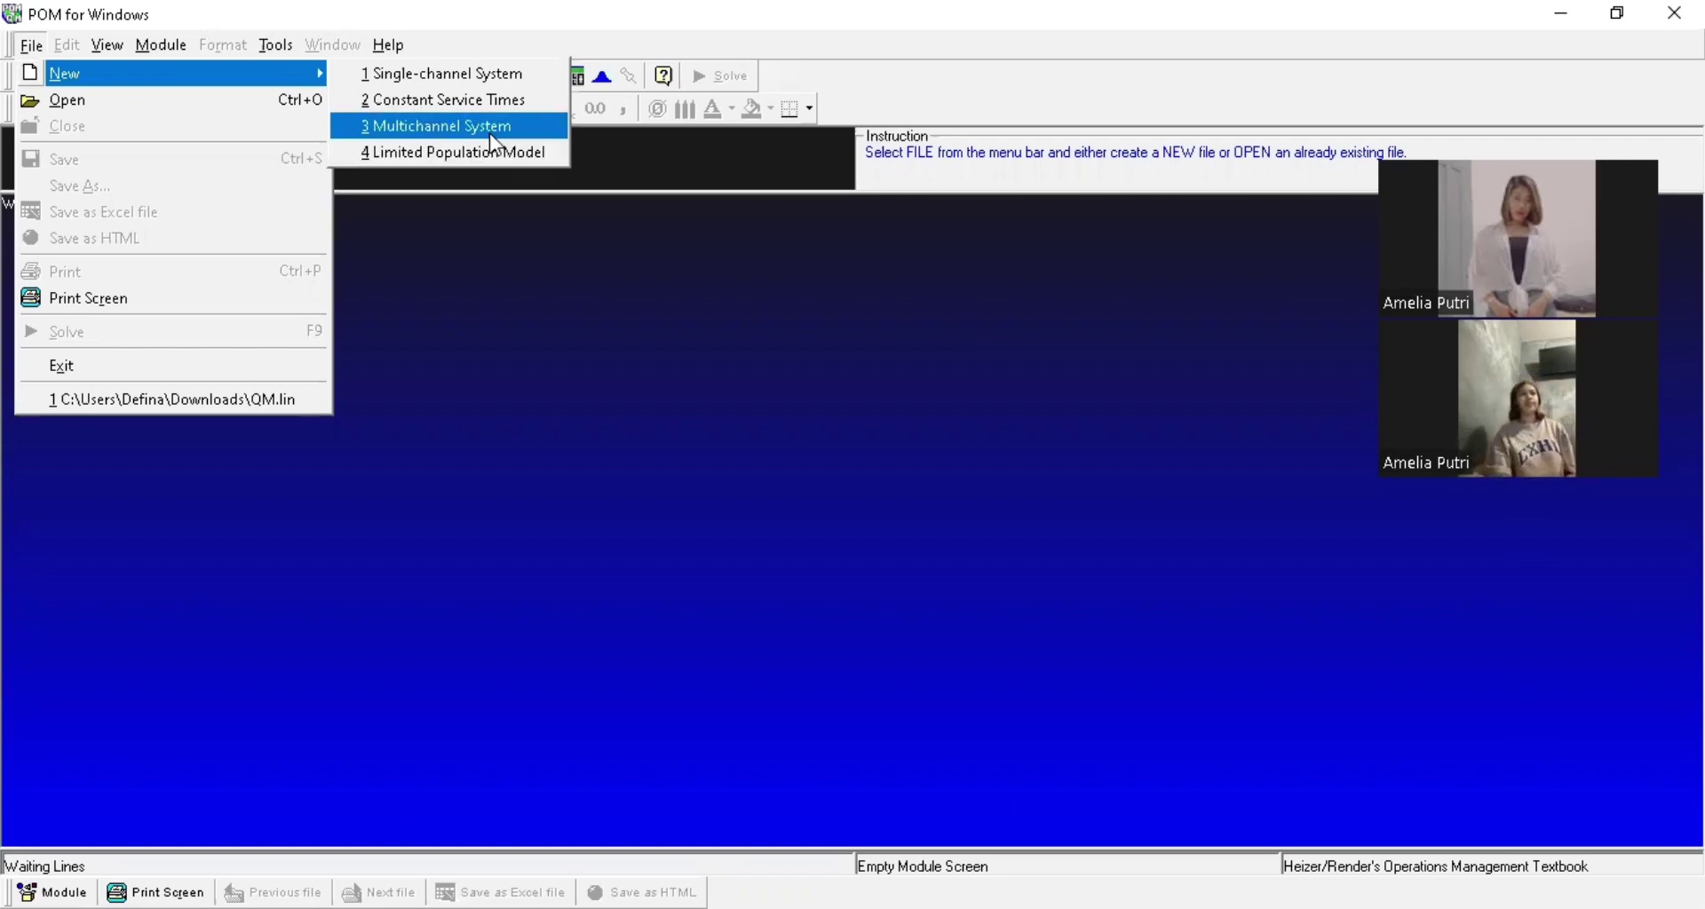
left_click(490, 134)
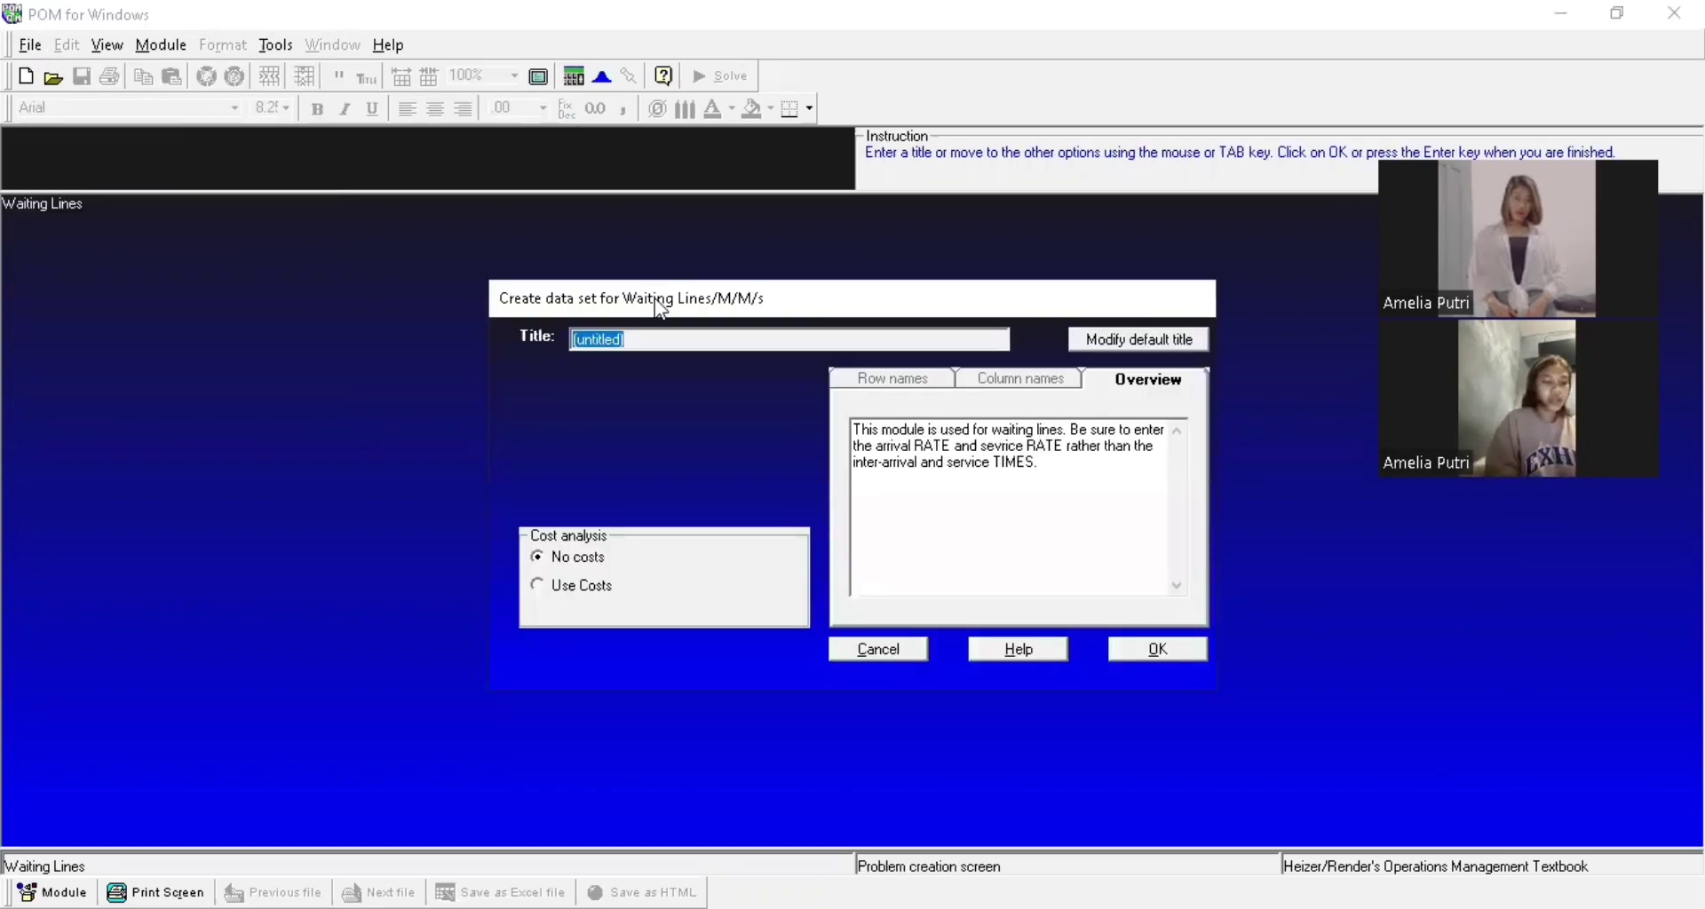
type("s")
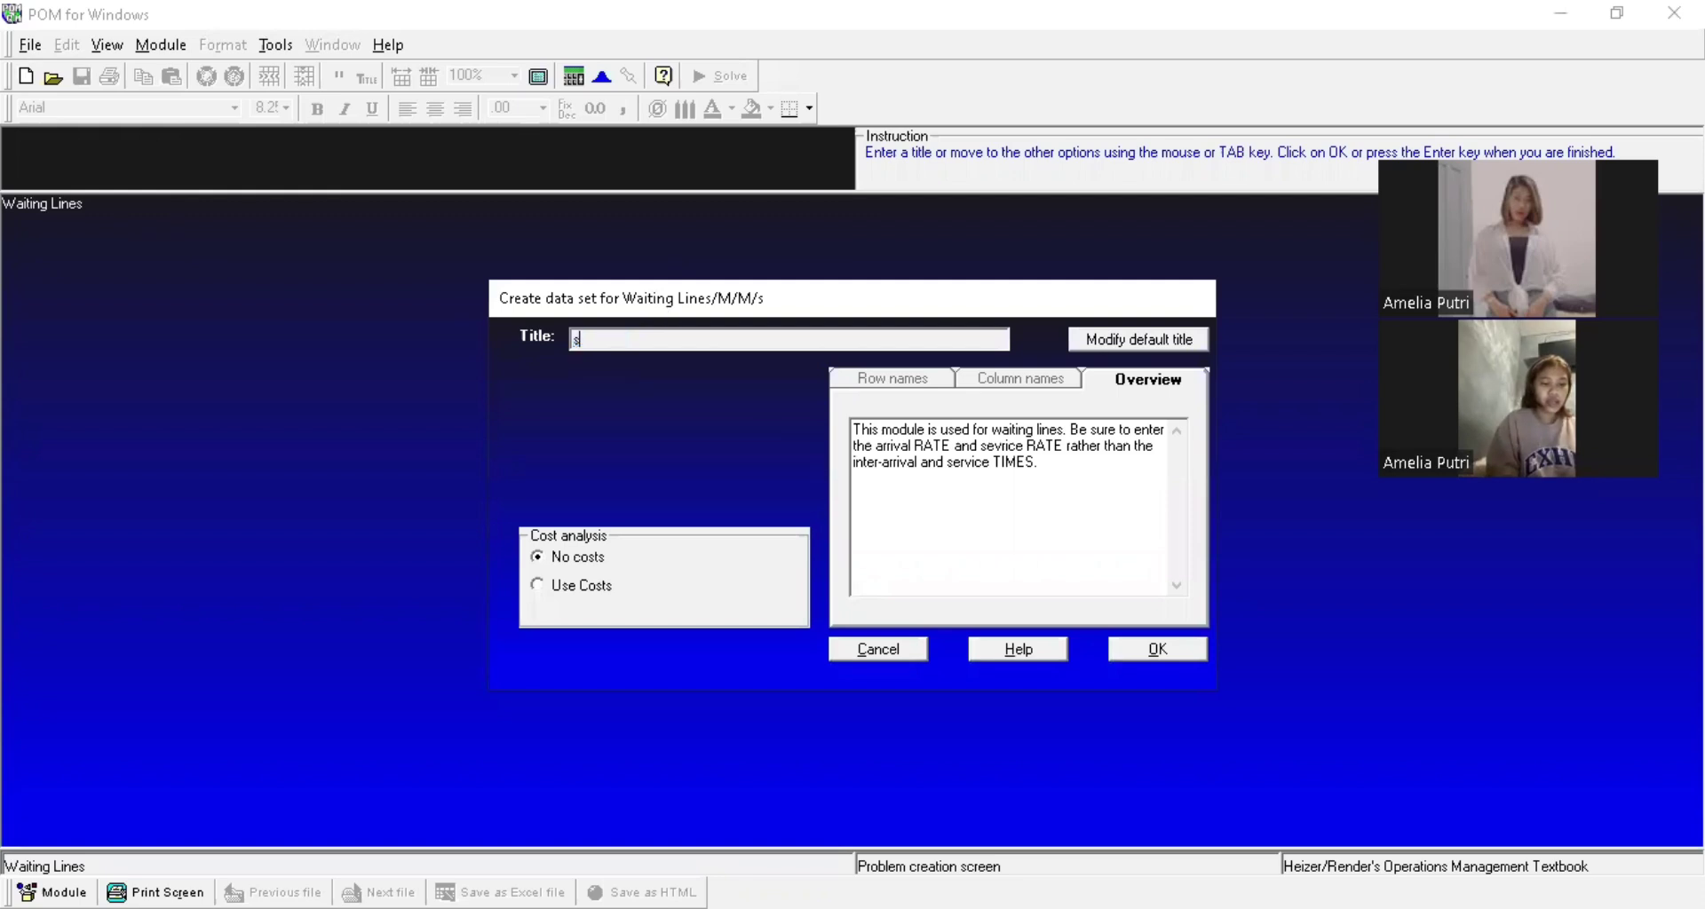
type("pbu")
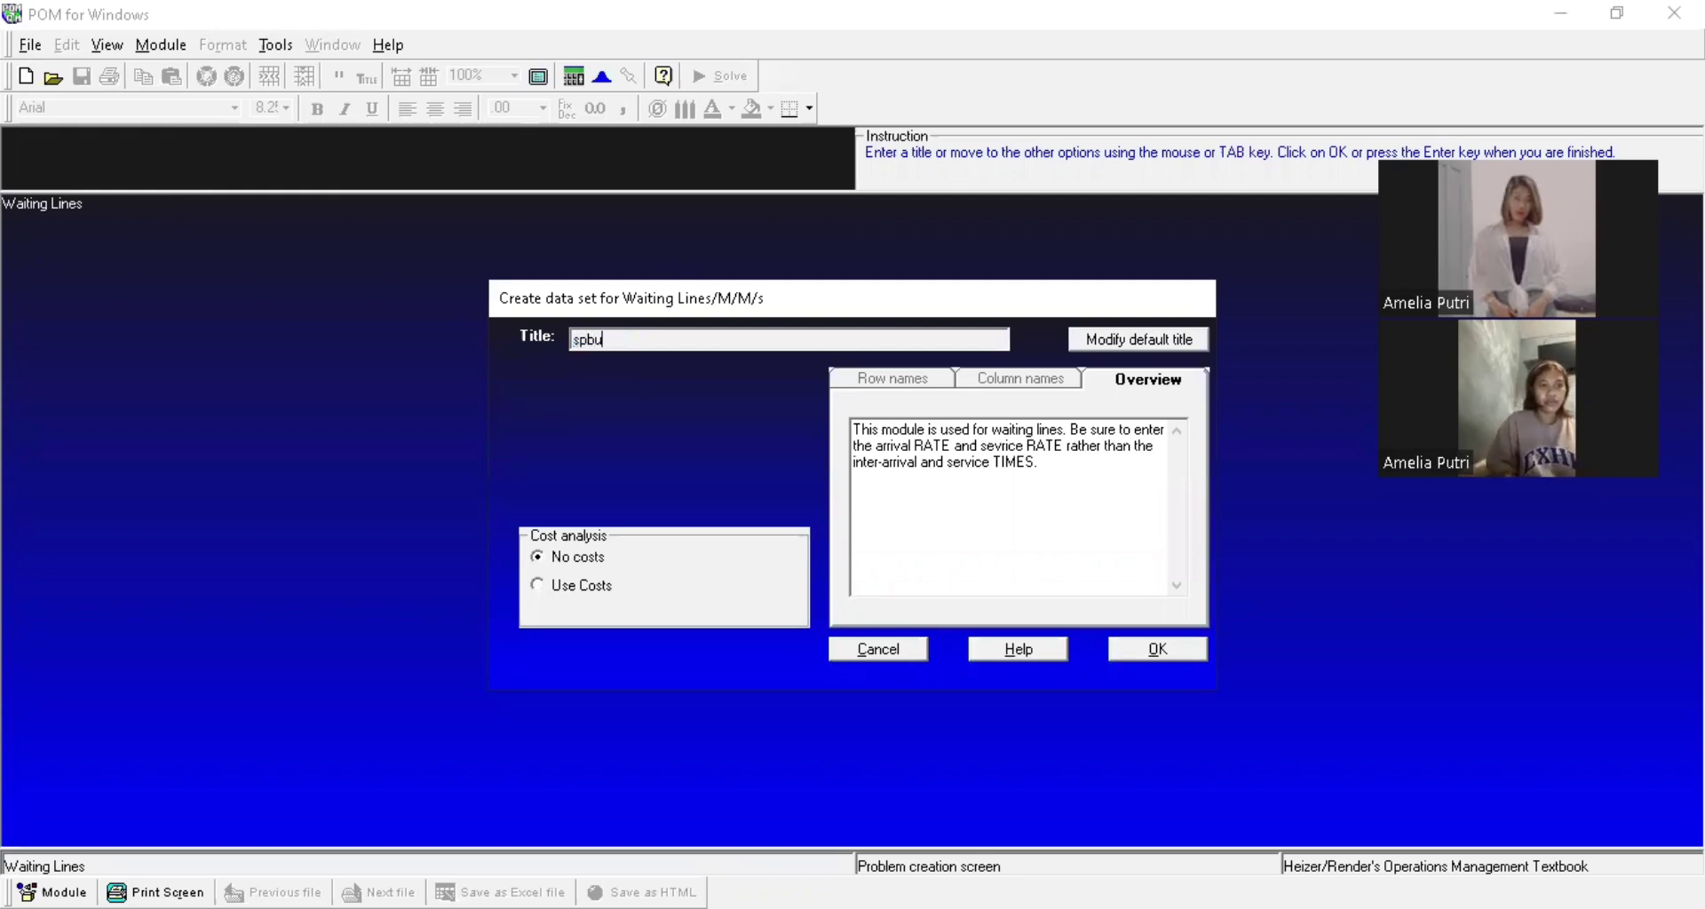
left_click(1171, 642)
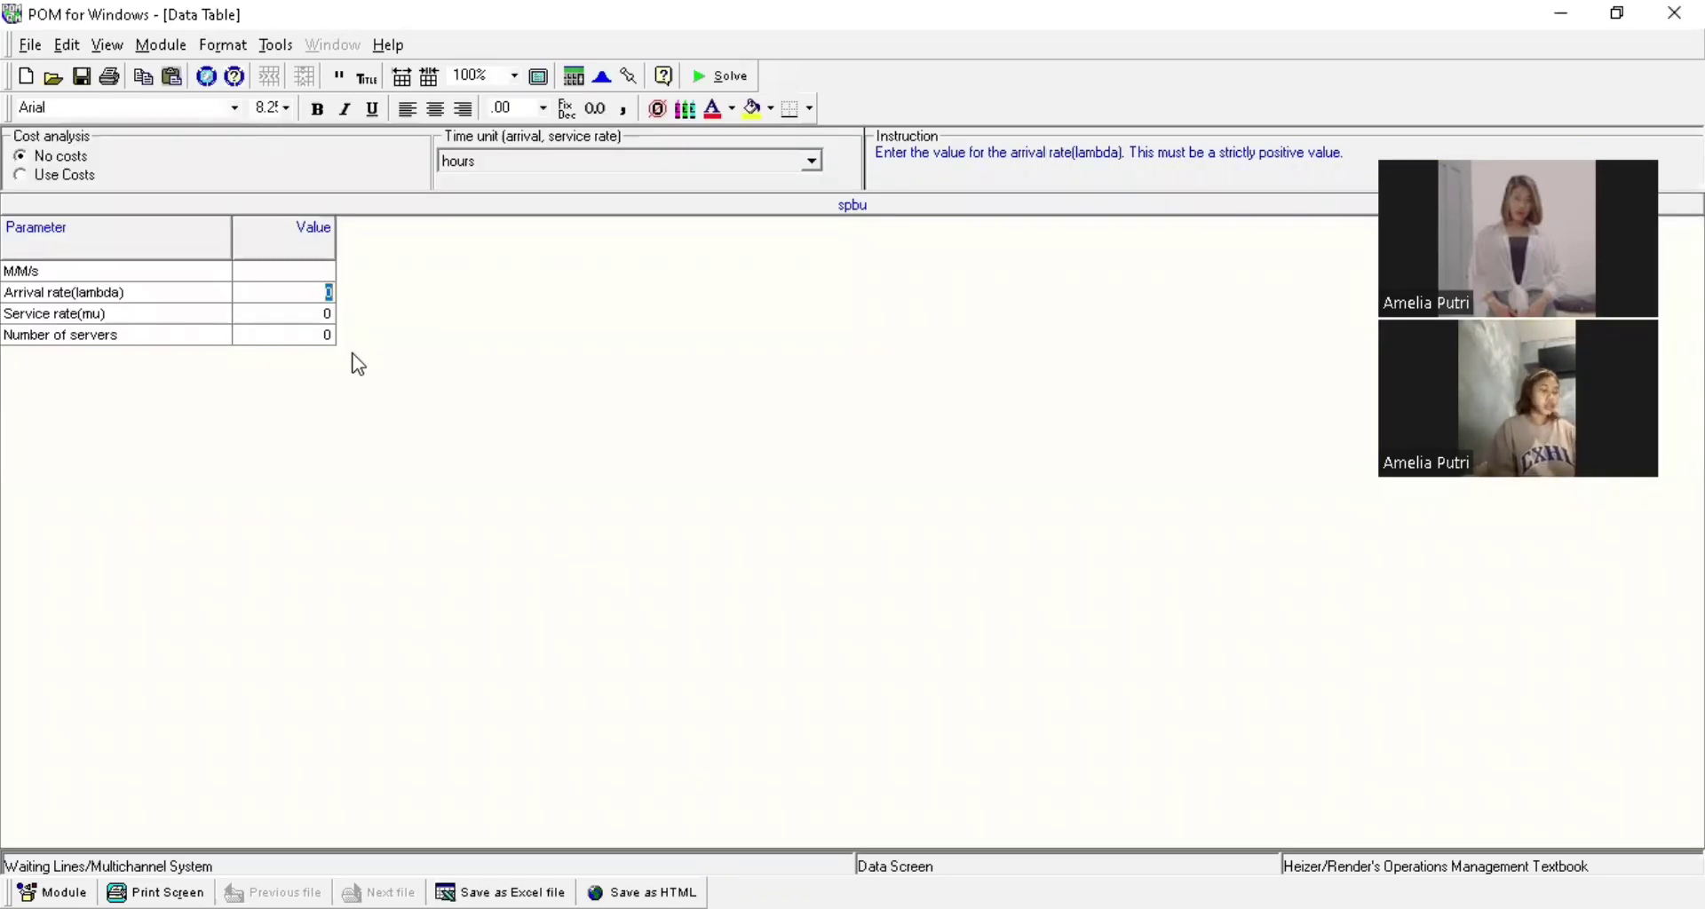
Set the arrival rate to 40, the service rate to 50 and the number of servers to 2
type("40")
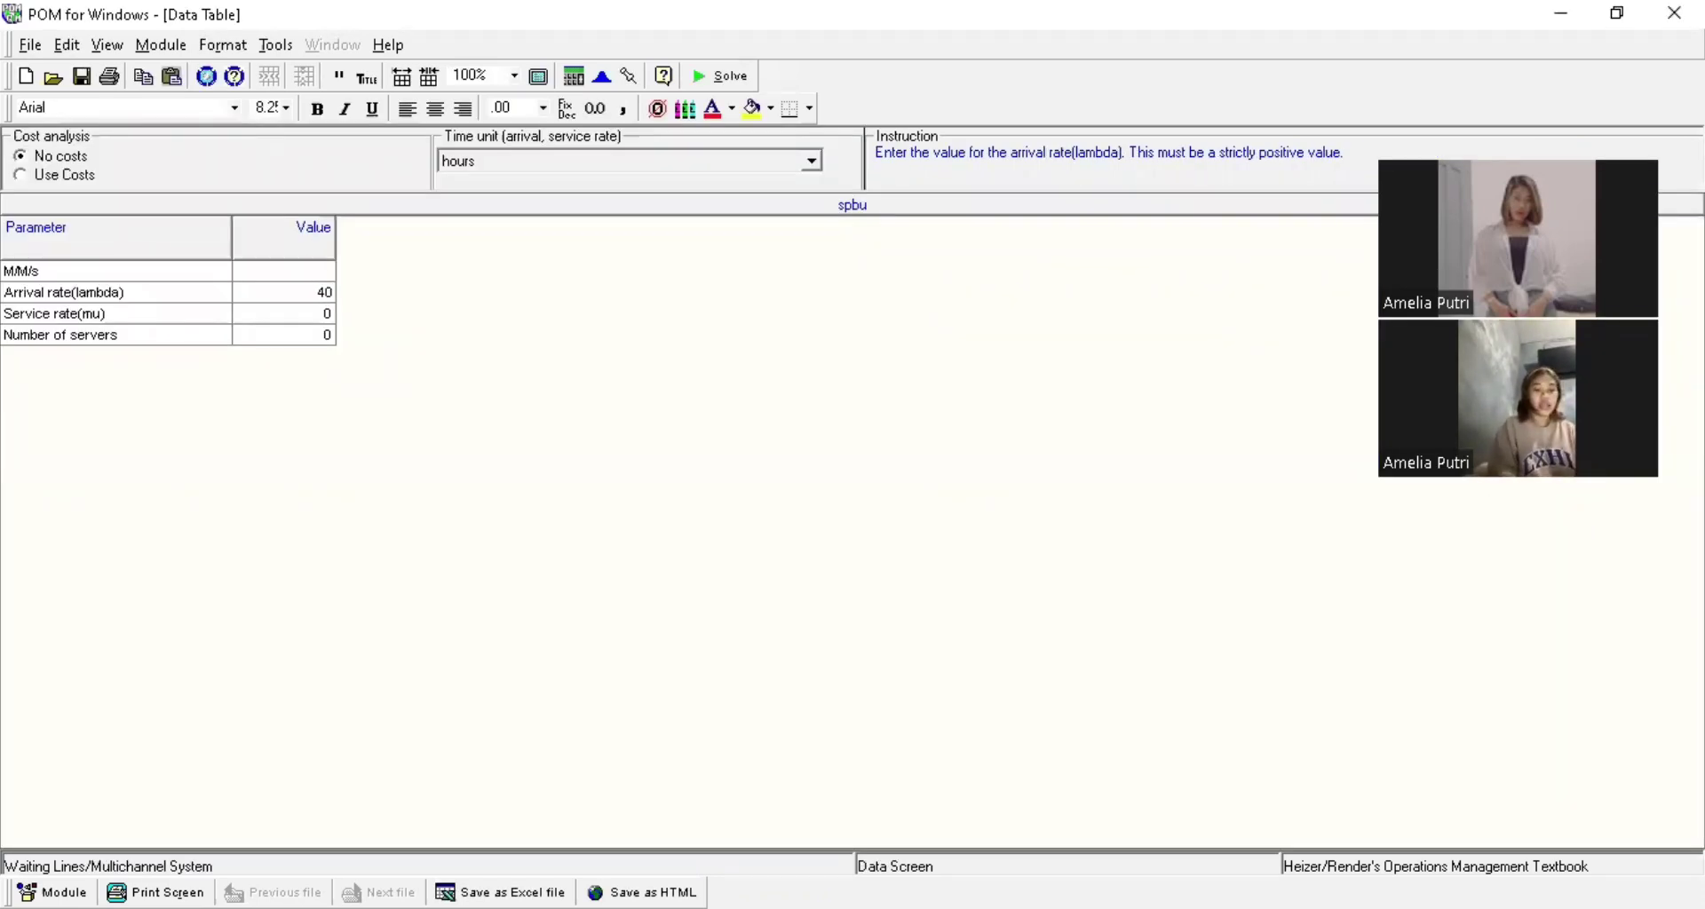
key("Return")
type("50")
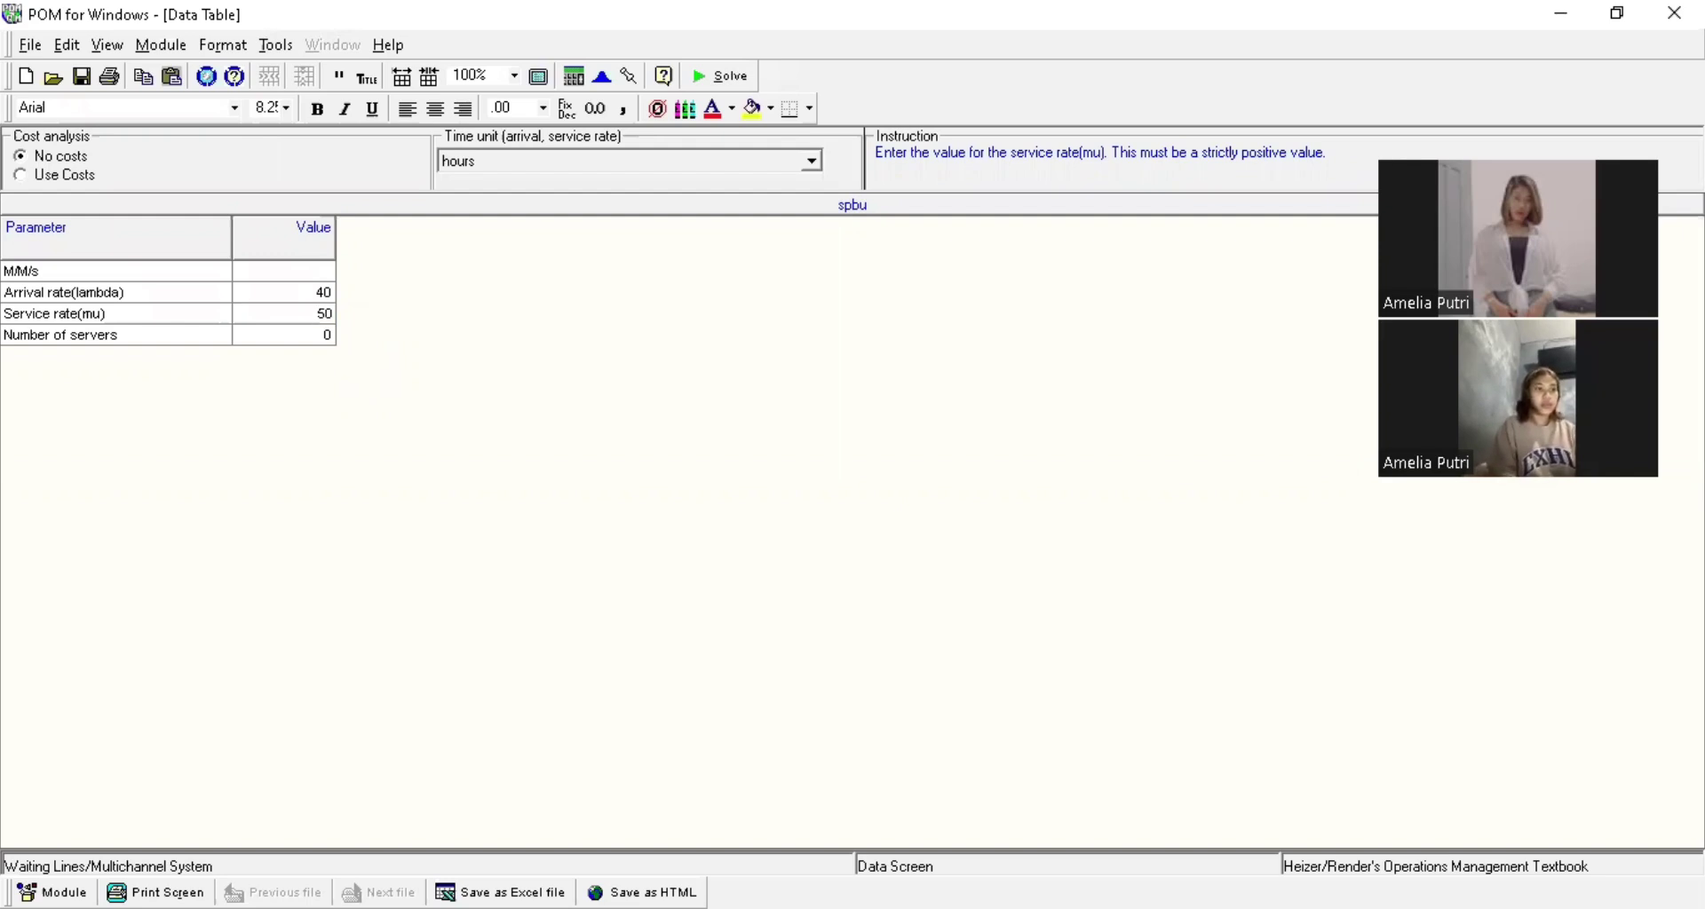
key("Return")
type("2")
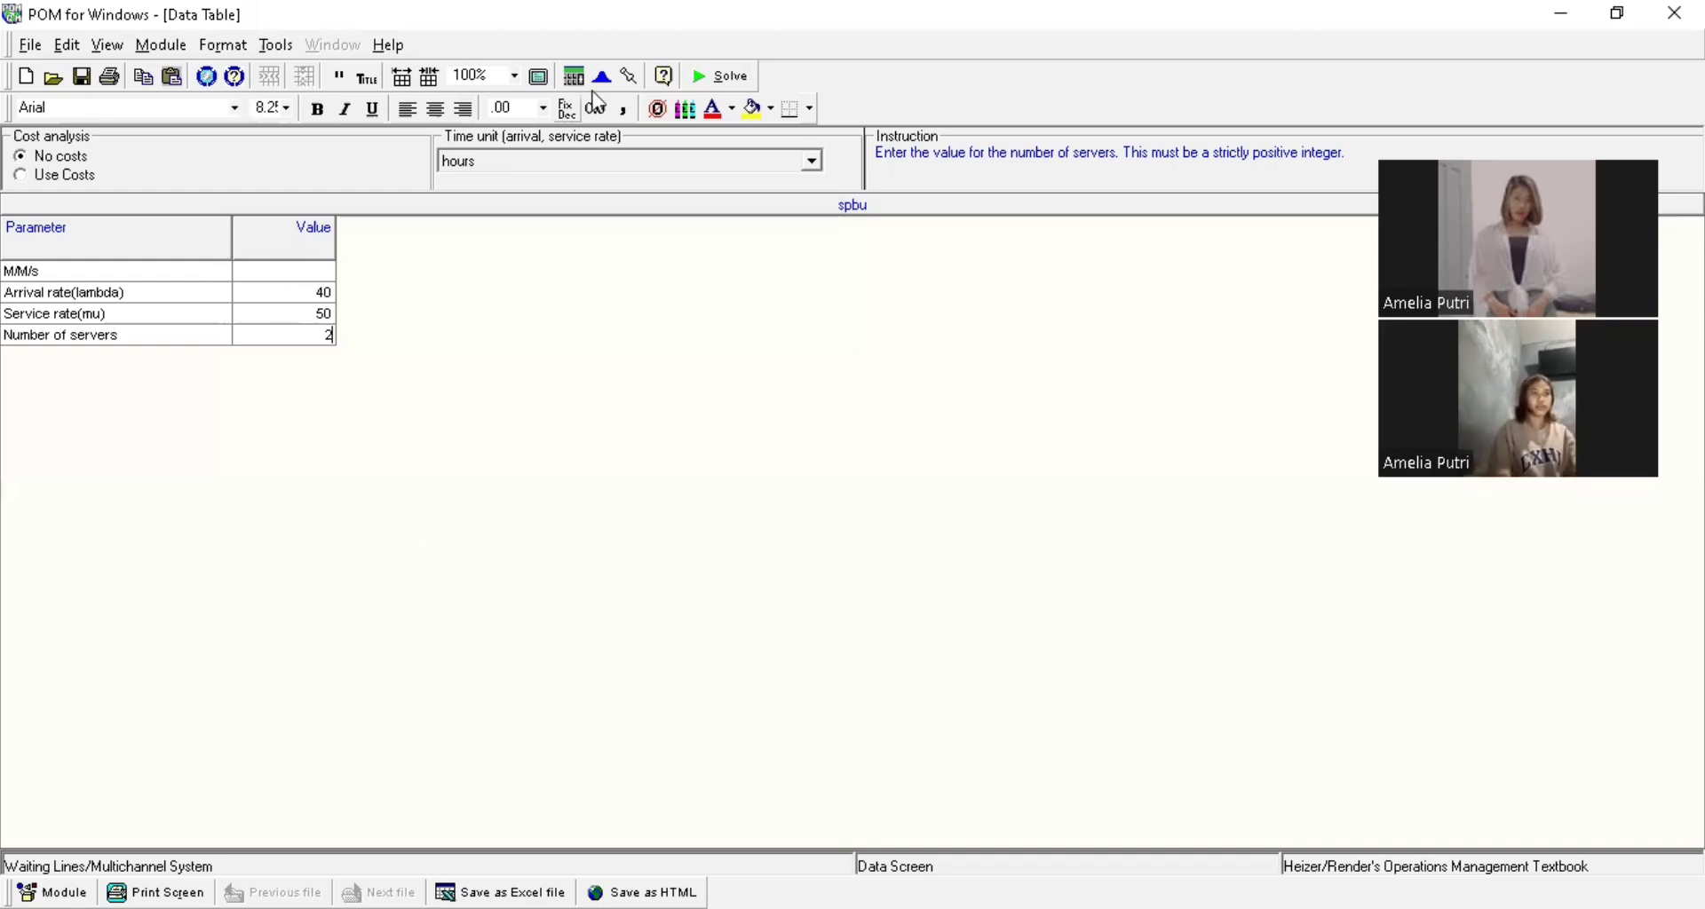
Solve the spbu waiting-line problem and tile all the result windows
left_click(744, 77)
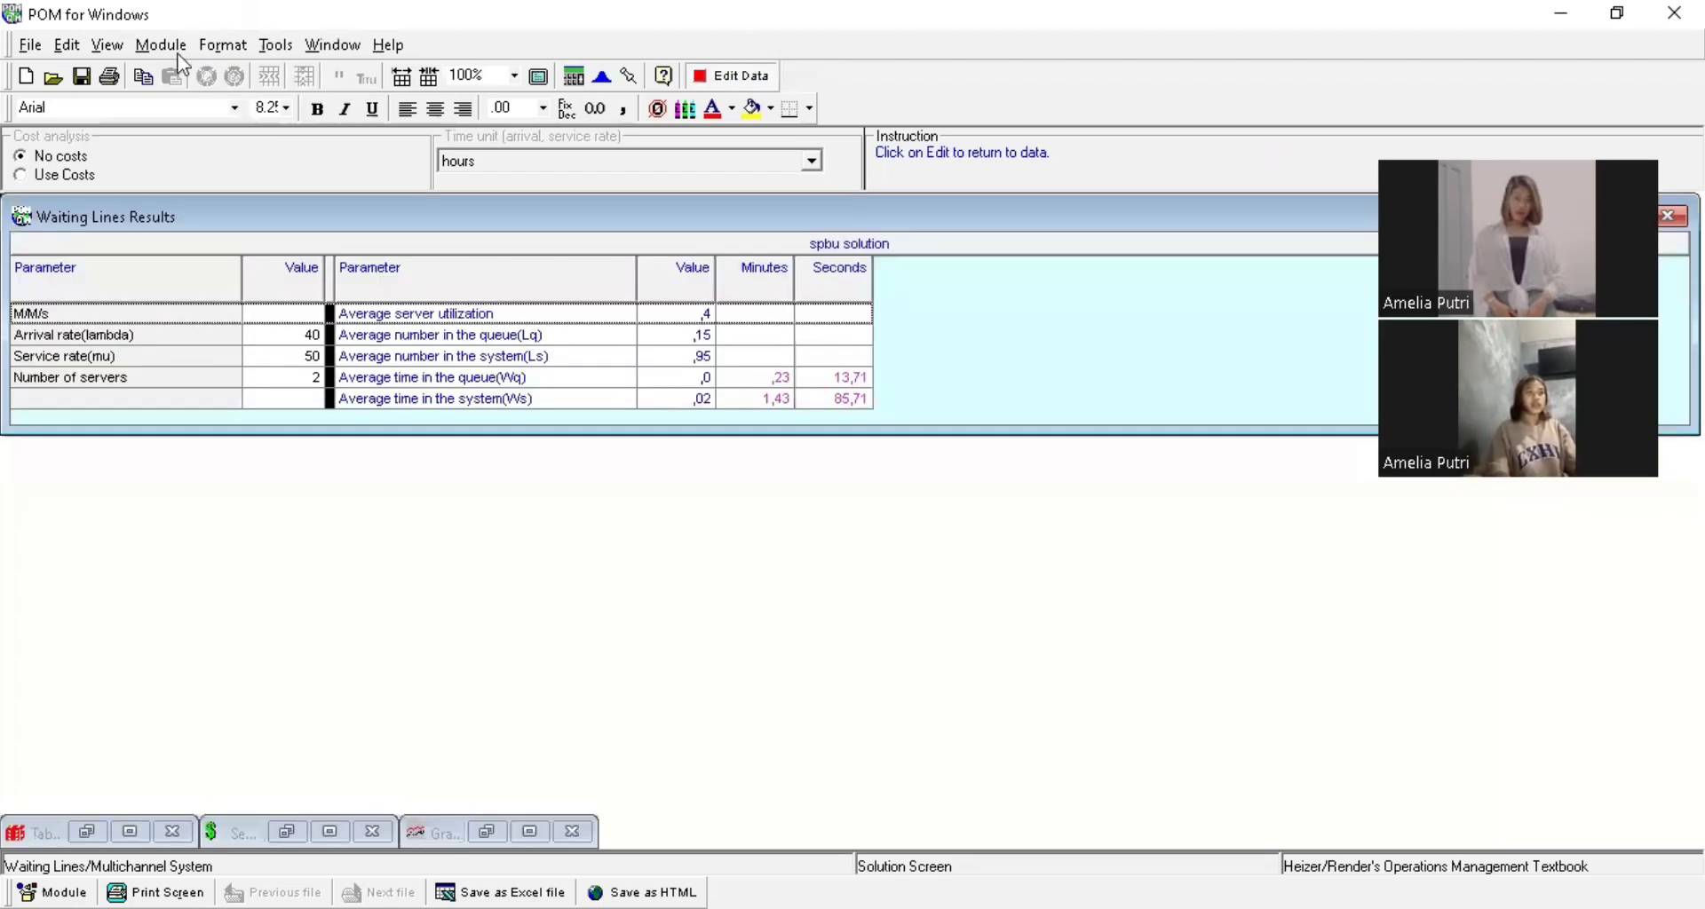
key("alt+w")
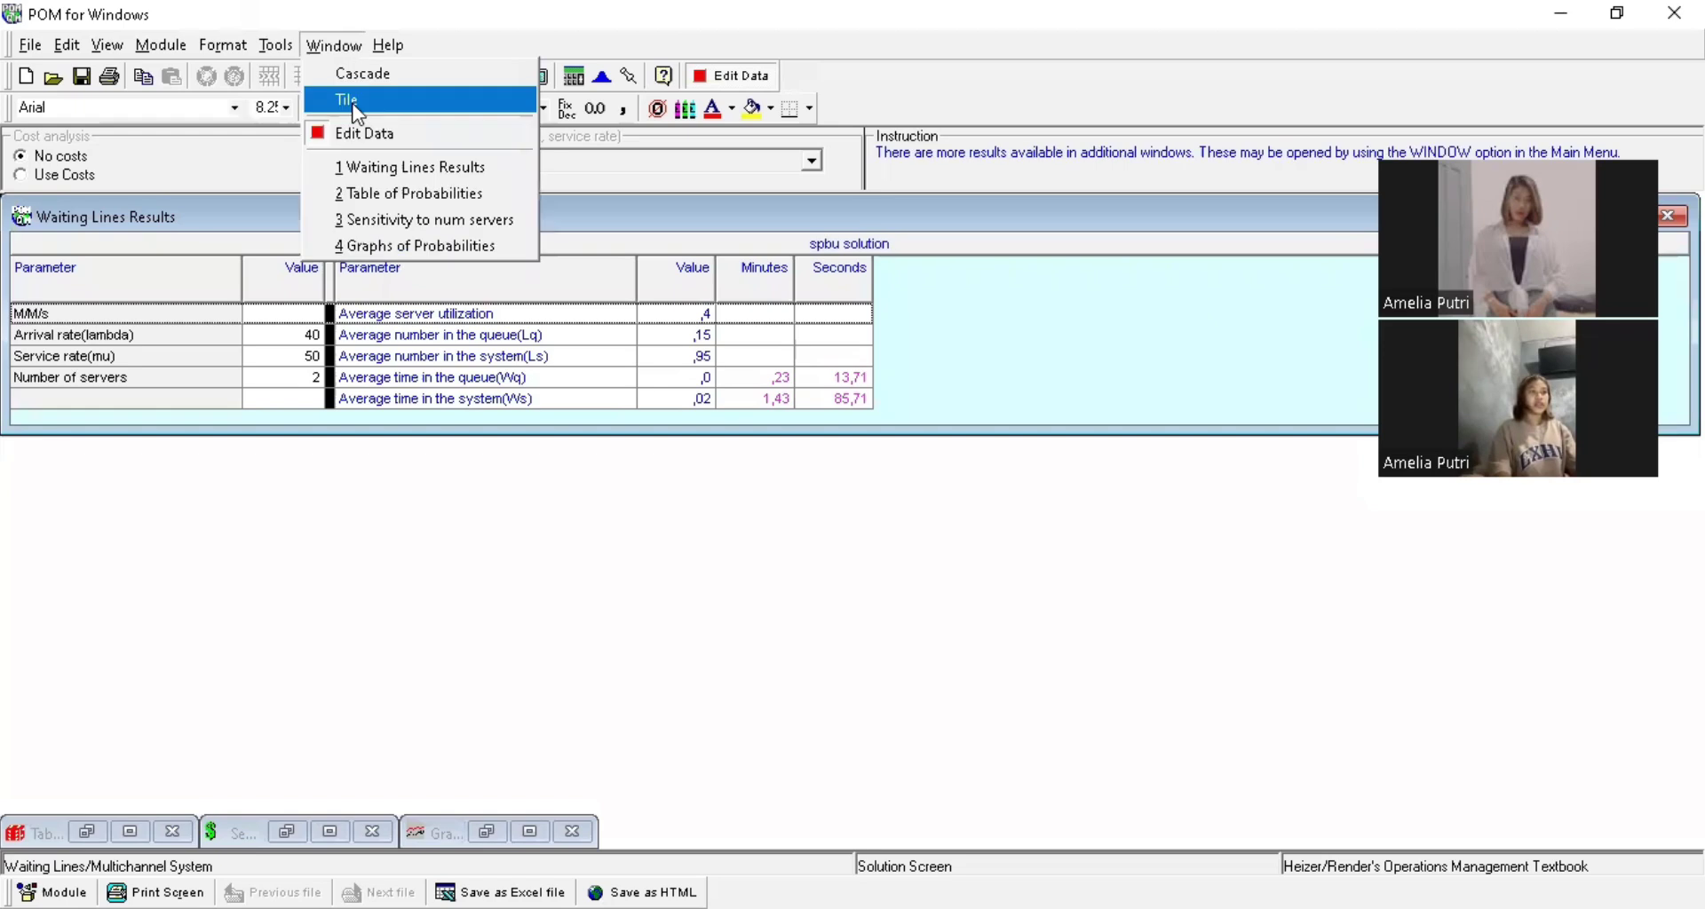
left_click(355, 114)
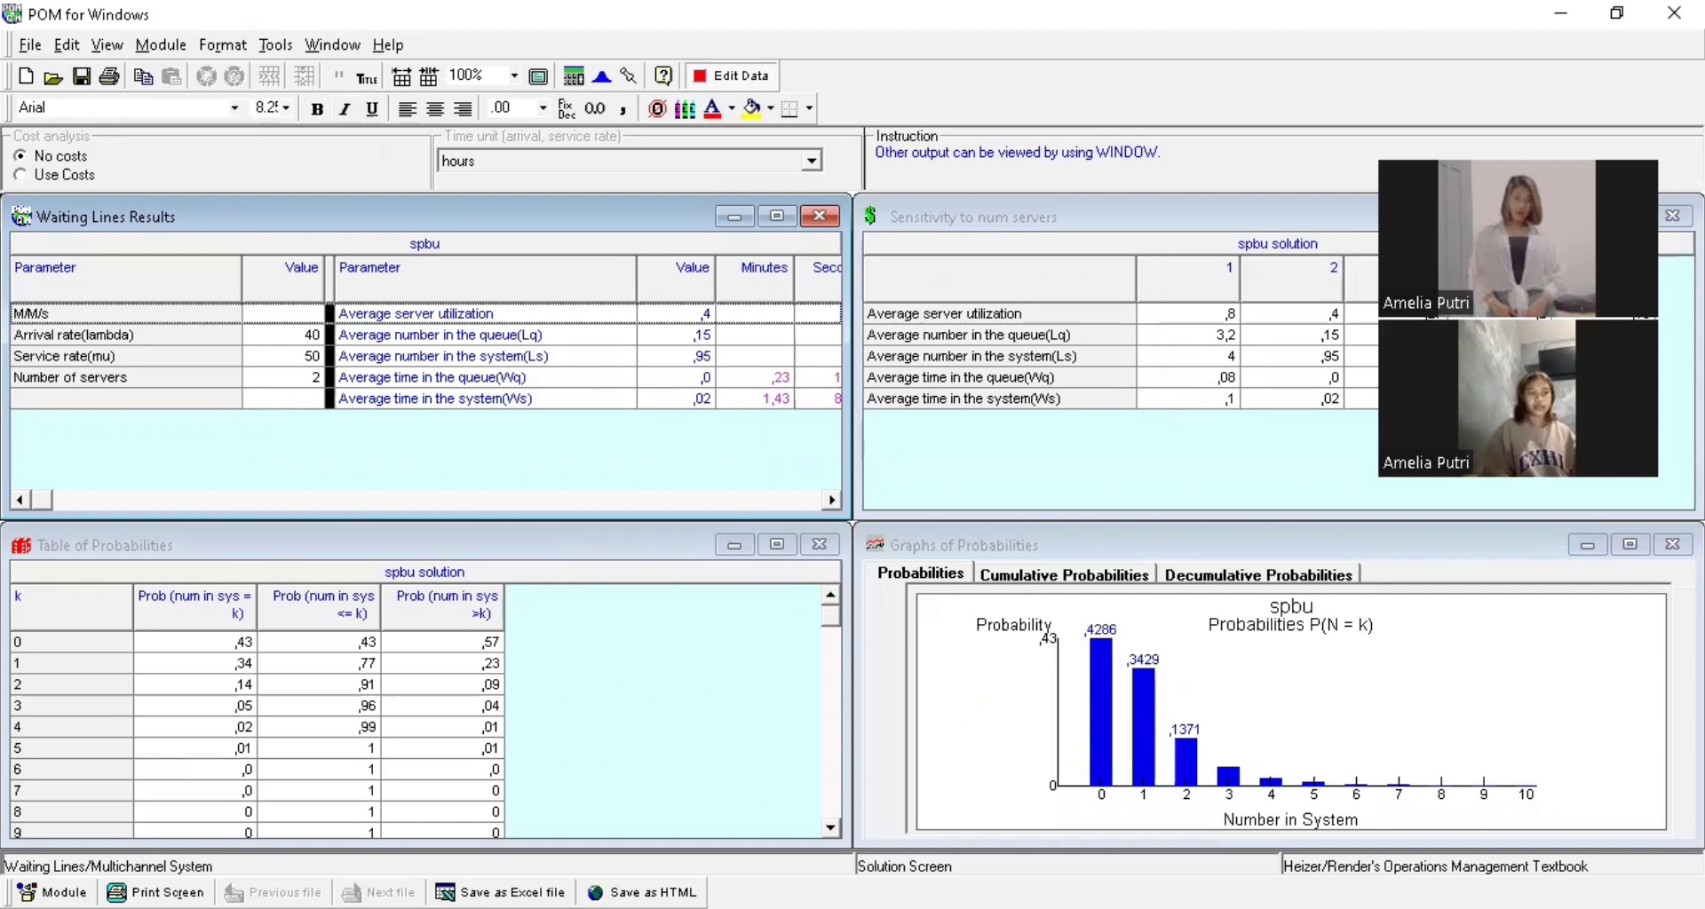
Switch to the Word document and compare the Waiting Lines conclusions under Kesimpulan with the solved results in POM for Windows
key("alt+Tab")
scroll(853, 551, "down", 3)
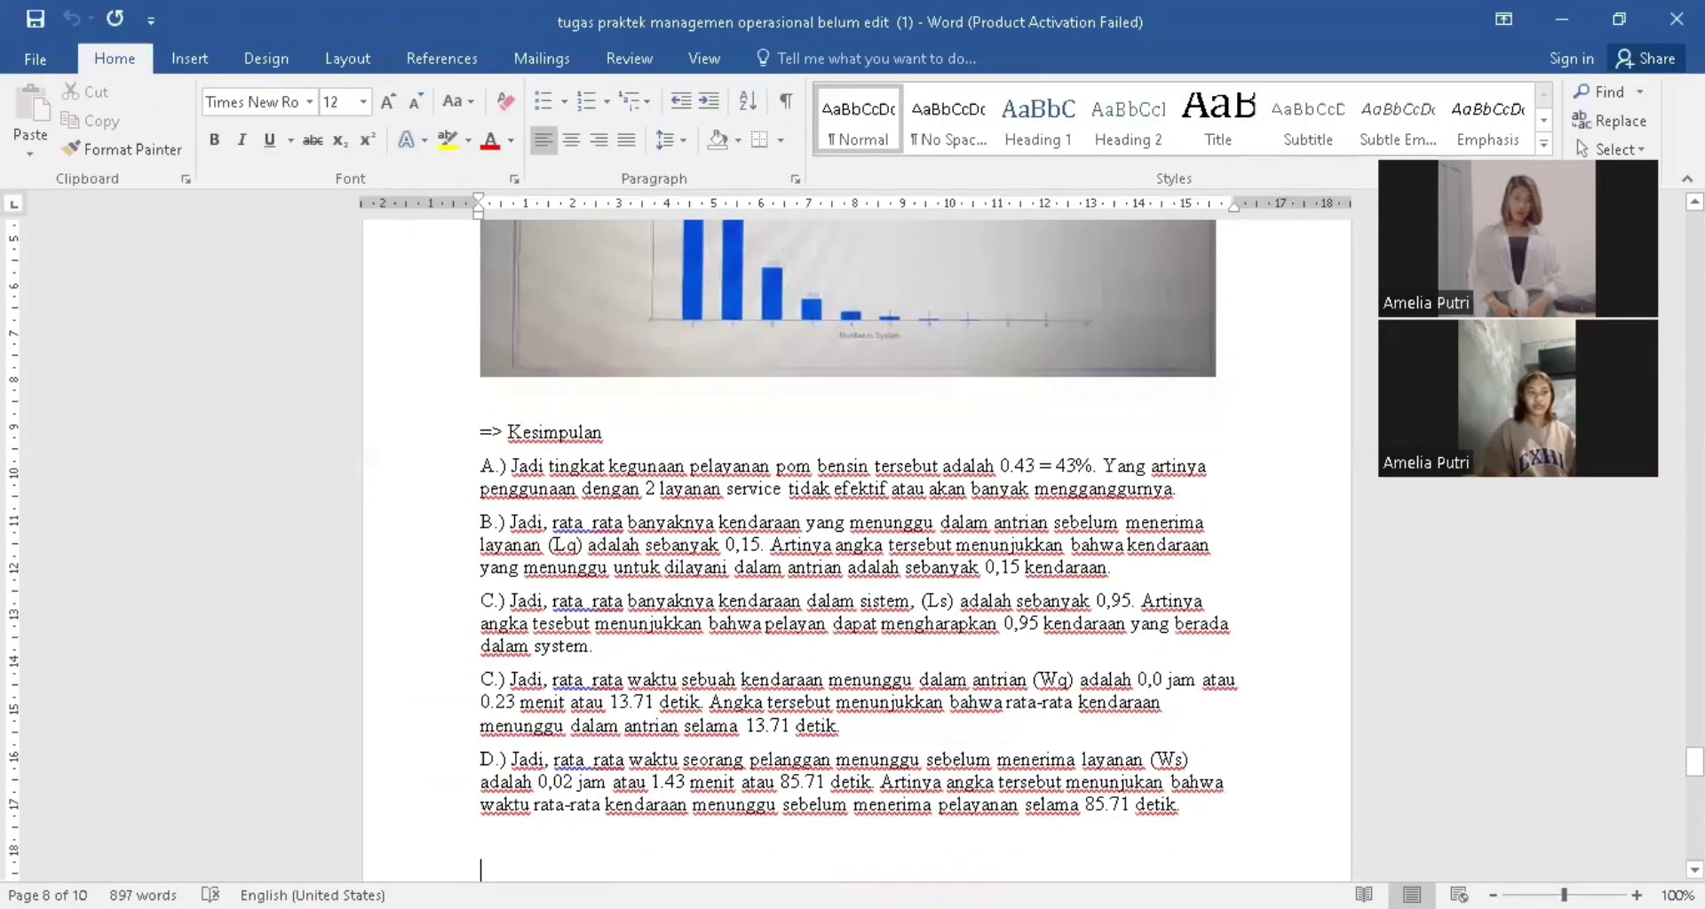
scroll(852, 551, "down", 1)
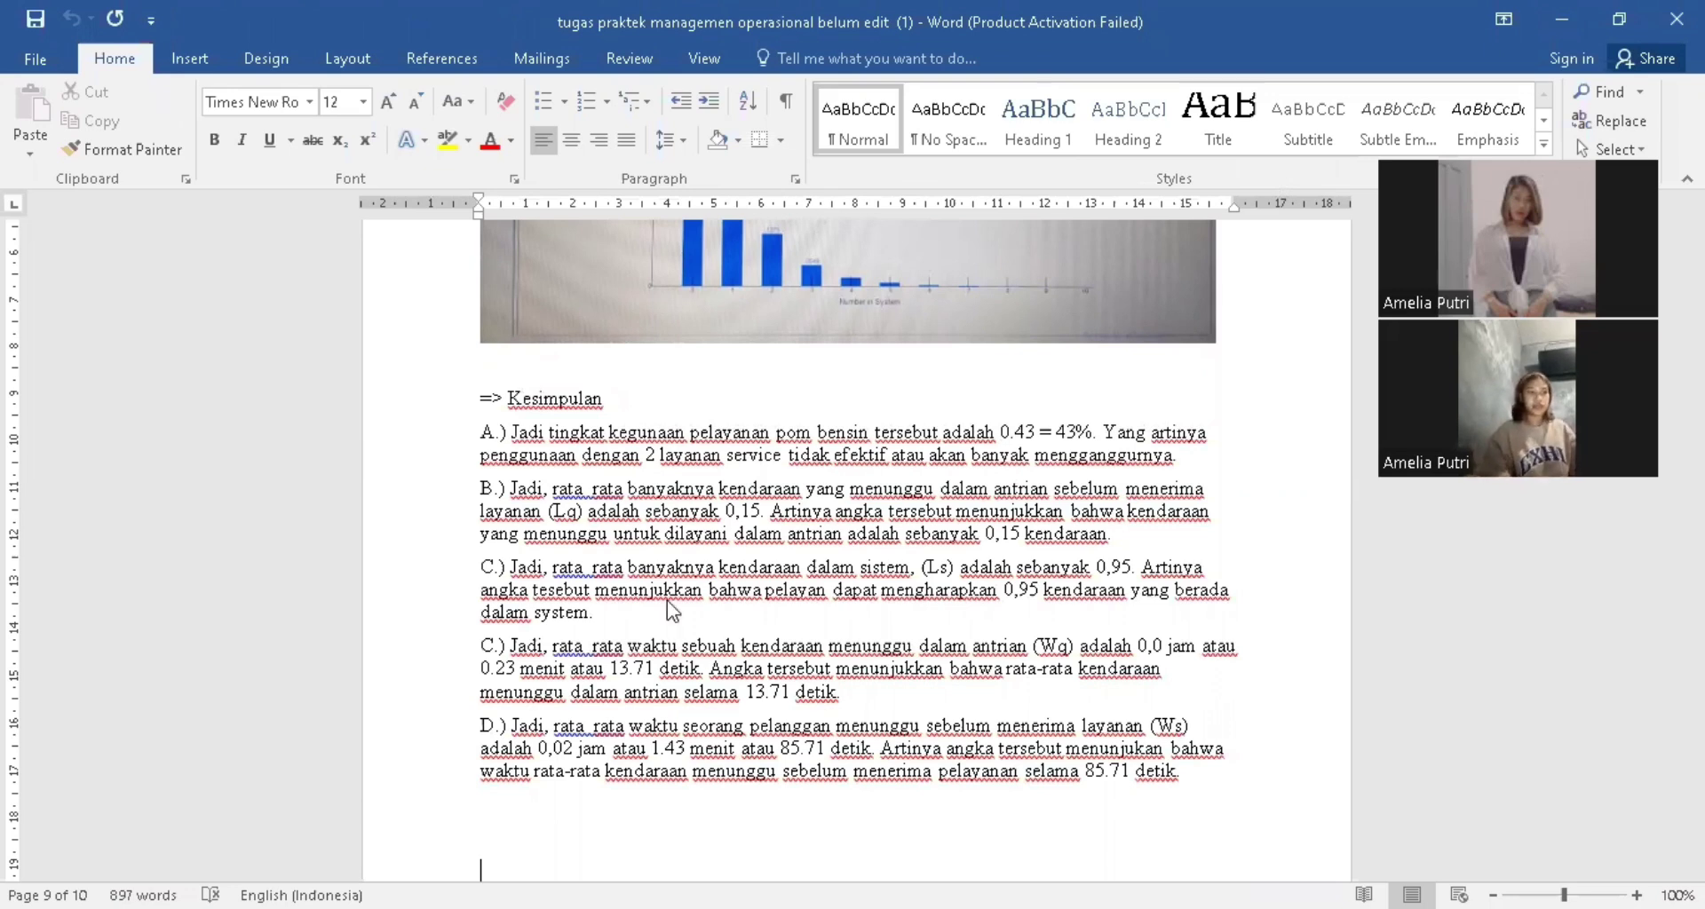
key("alt+Tab")
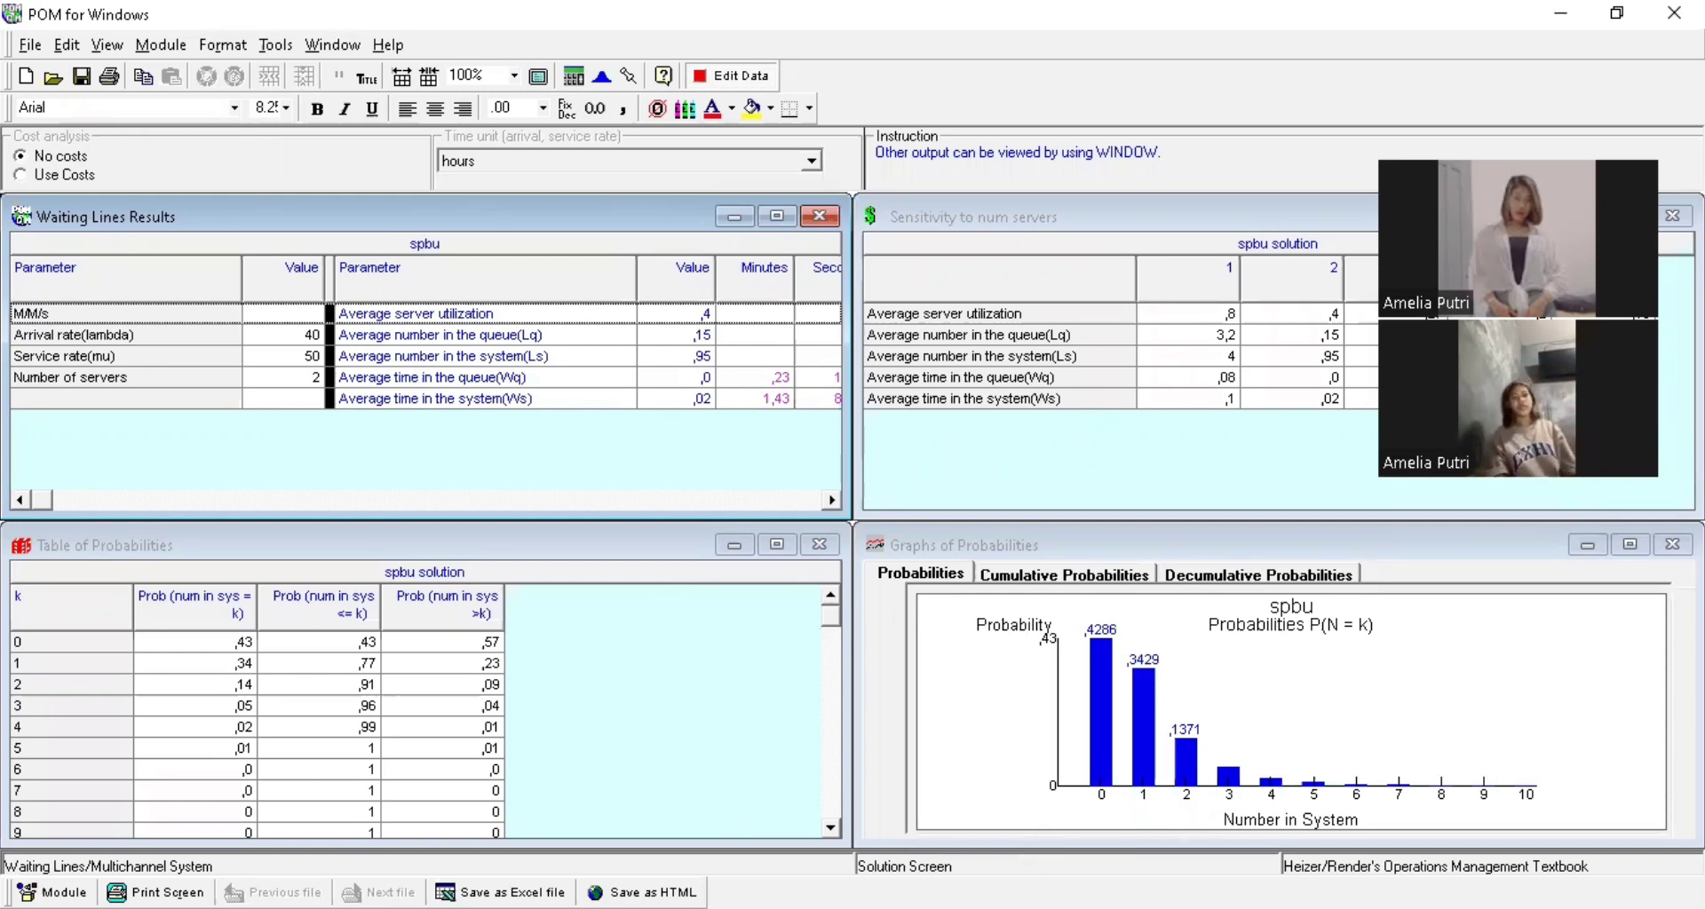
key("alt+Tab")
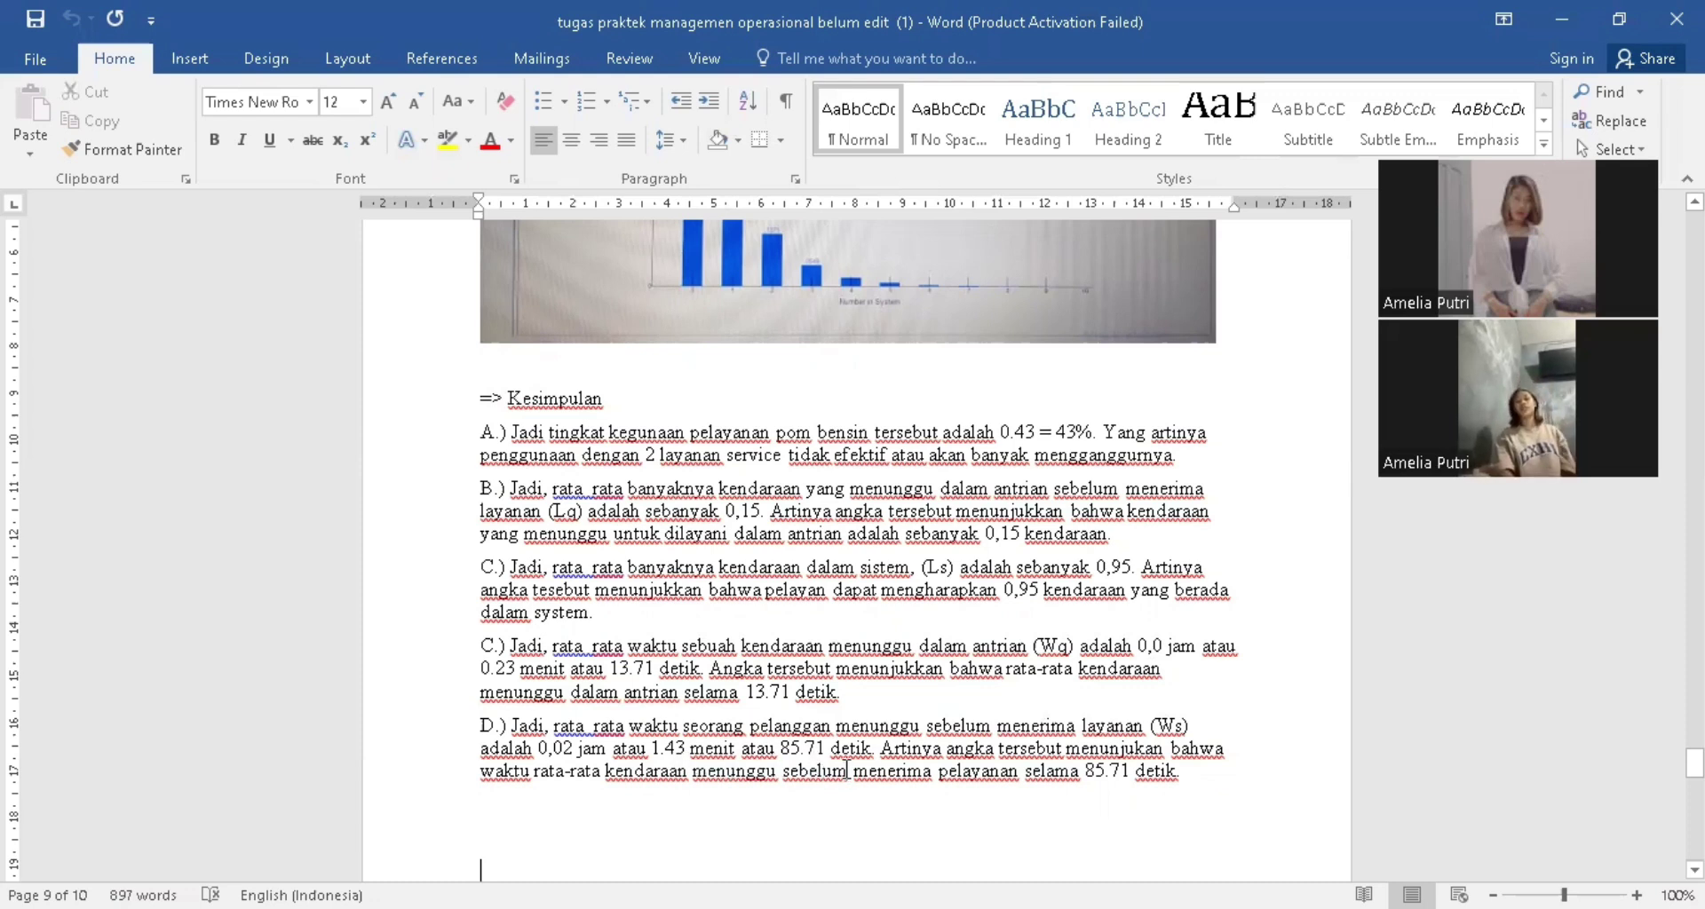
scroll(479, 865, "down", 1)
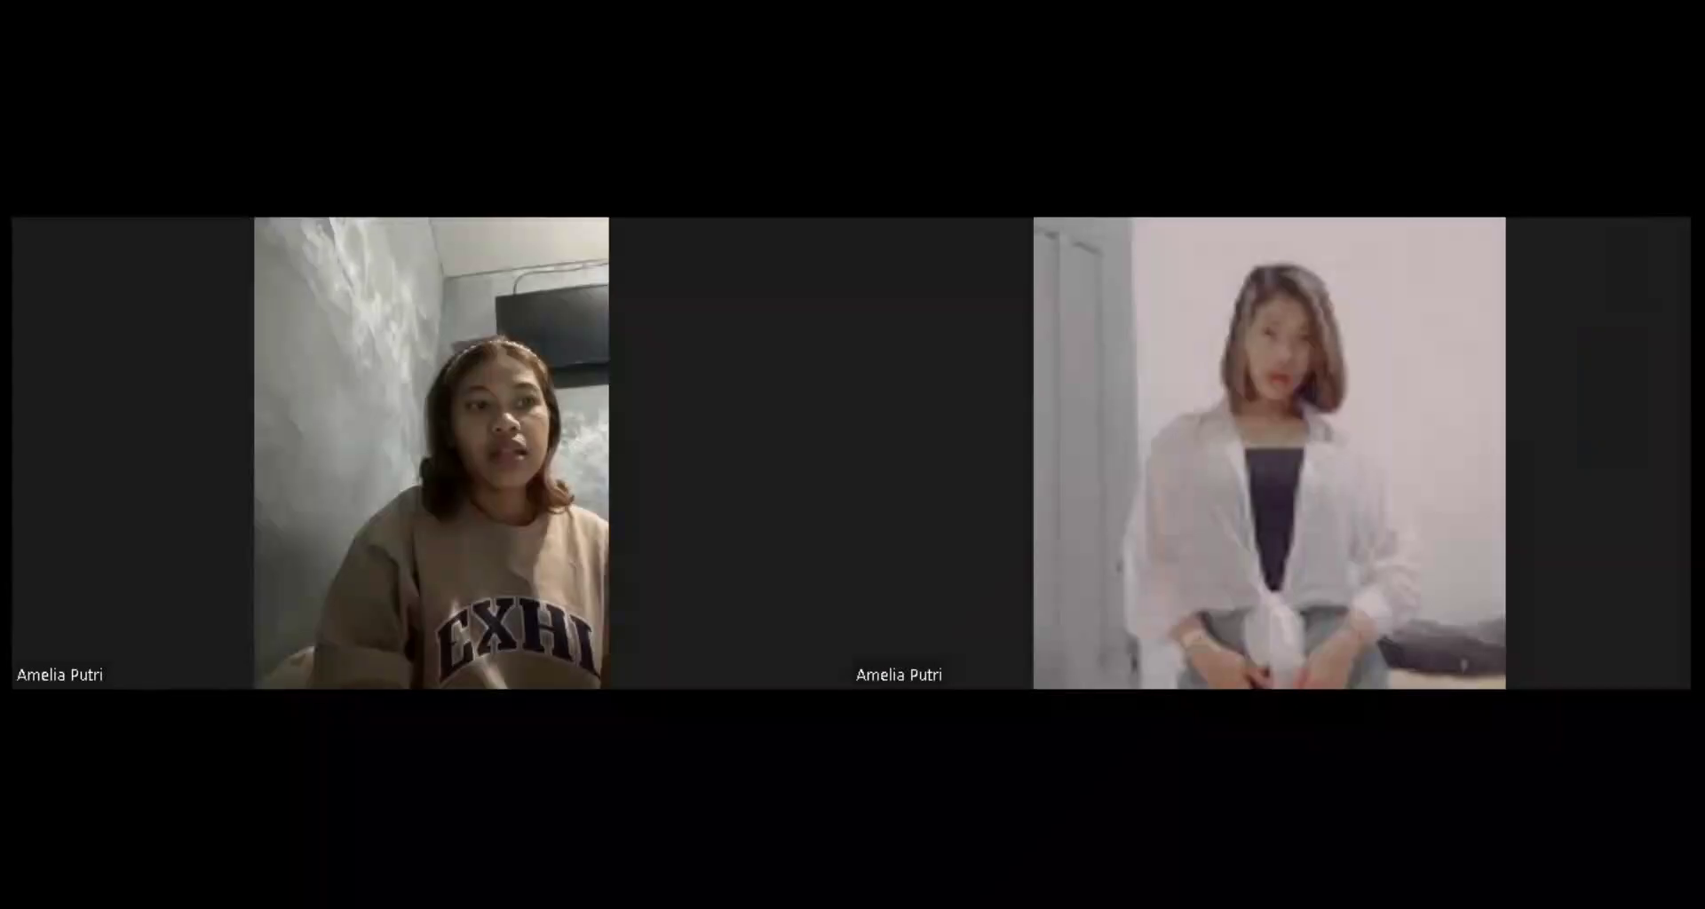